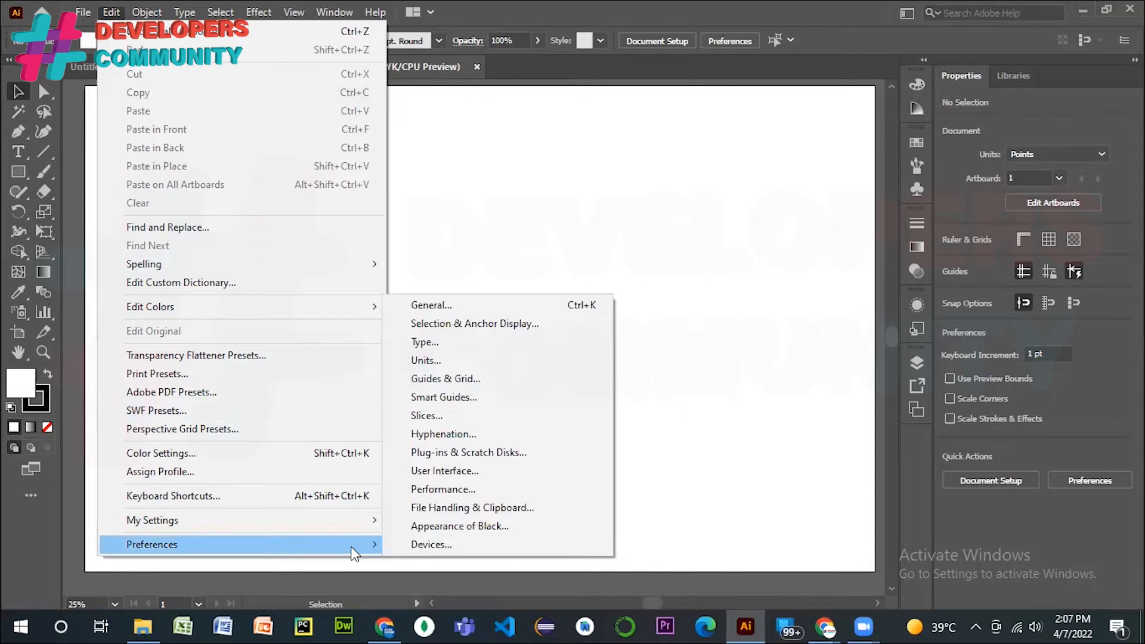
- Accept the grid preferences with a gridline every 60 pt and 2 subdivisions, and show the grid on the artboard
left_click(479, 381)
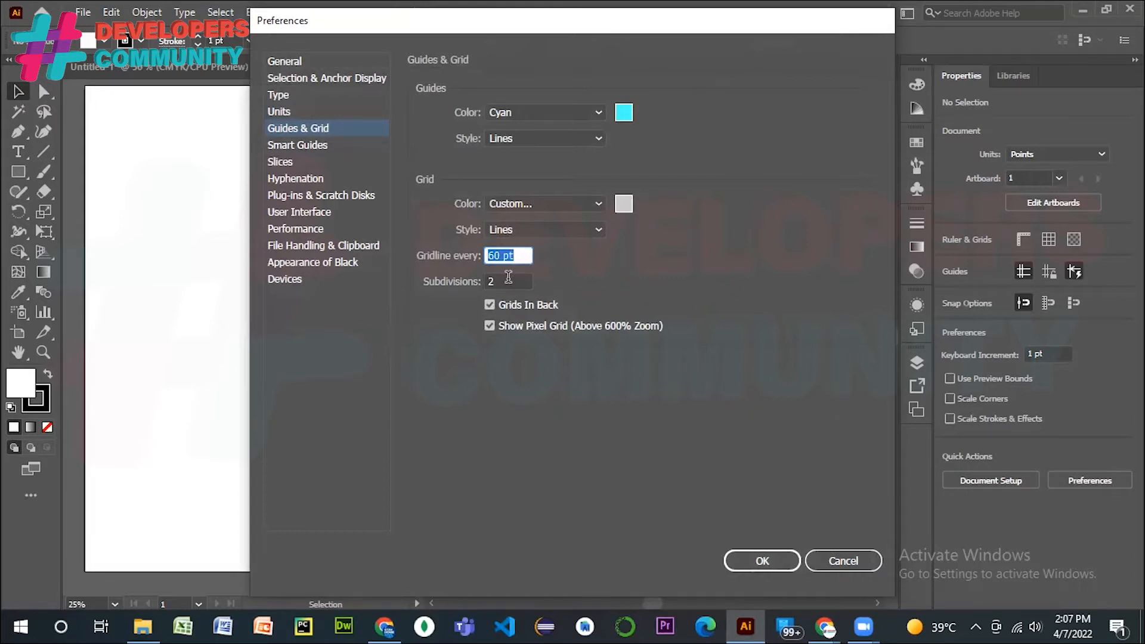
left_click(769, 564)
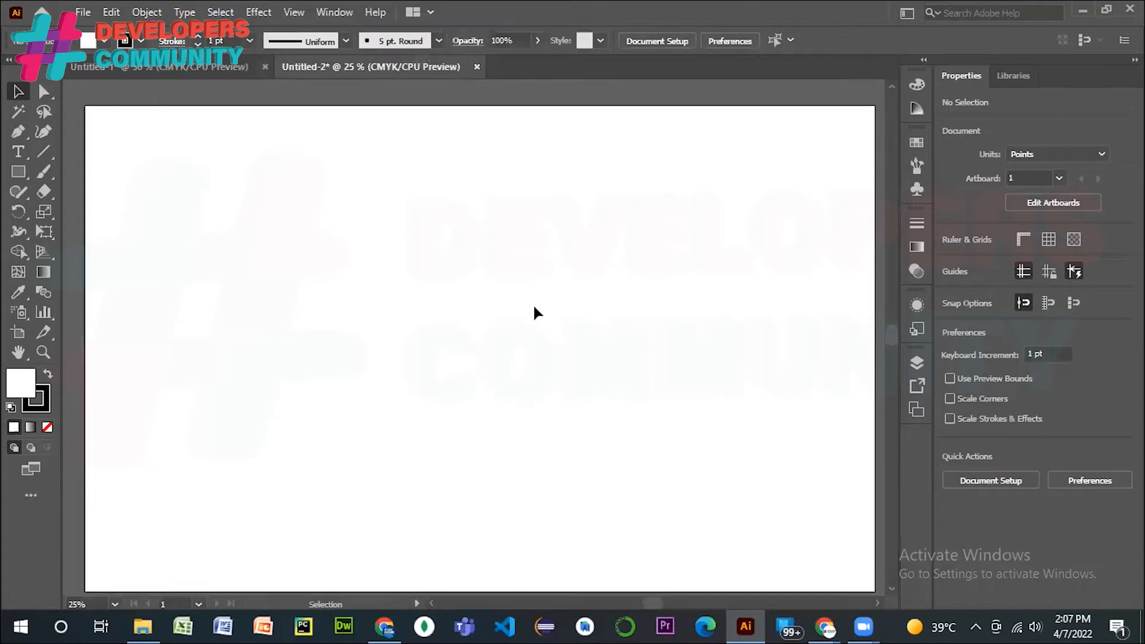
left_click(300, 13)
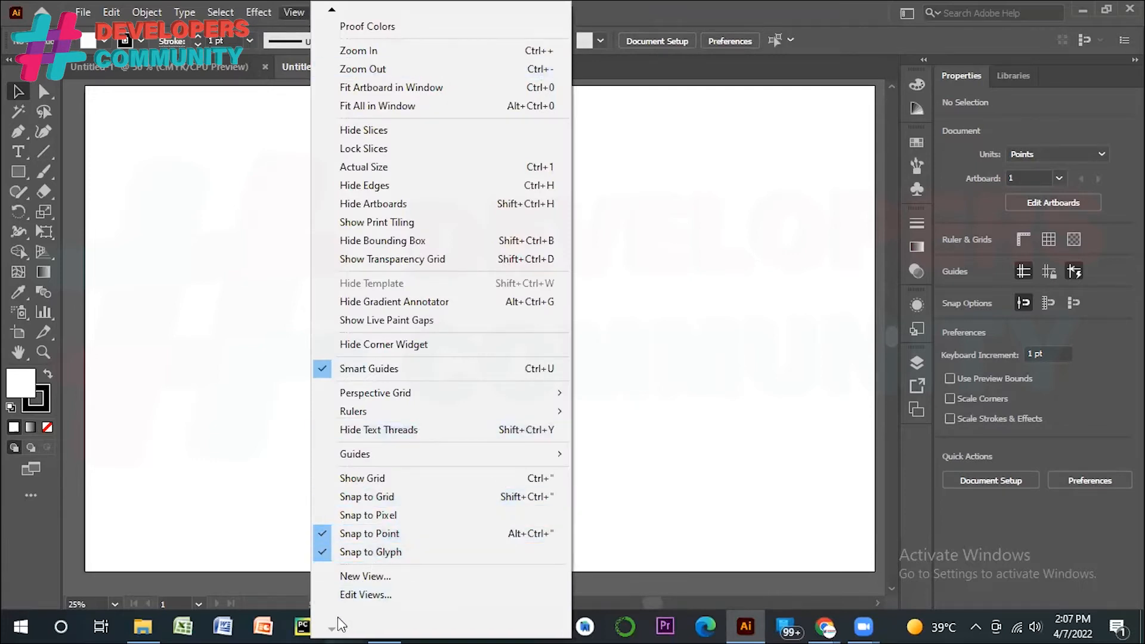
left_click(387, 480)
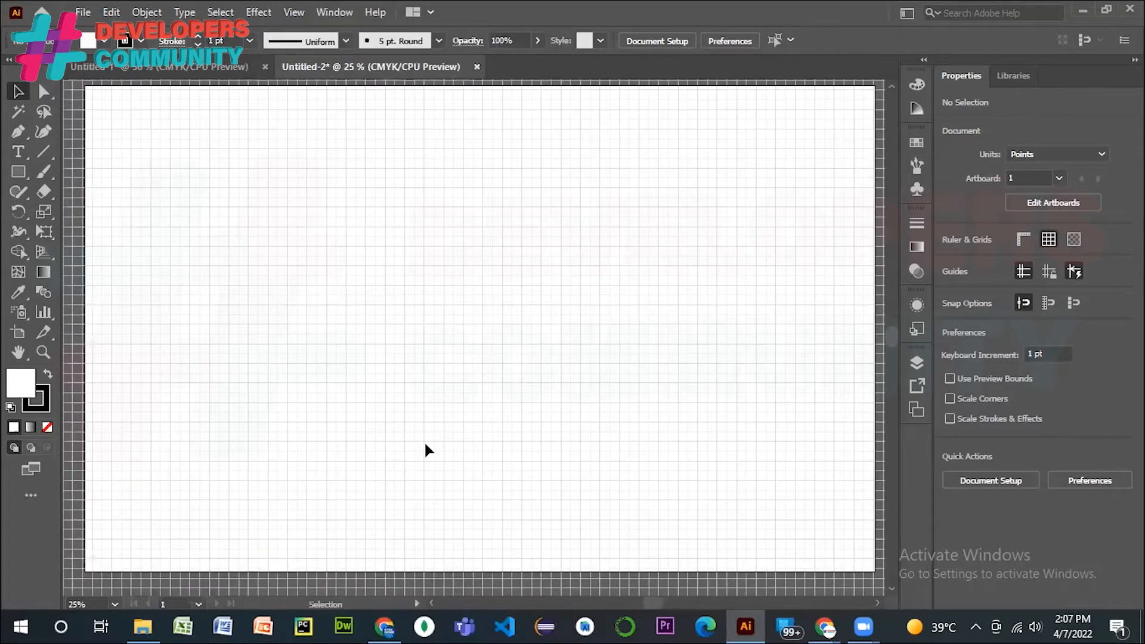
- Choose the Pen tool and set its stroke weight to 60 pt
key("ctrl+plus")
key("ctrl+plus")
key("ctrl+plus")
key("ctrl+plus")
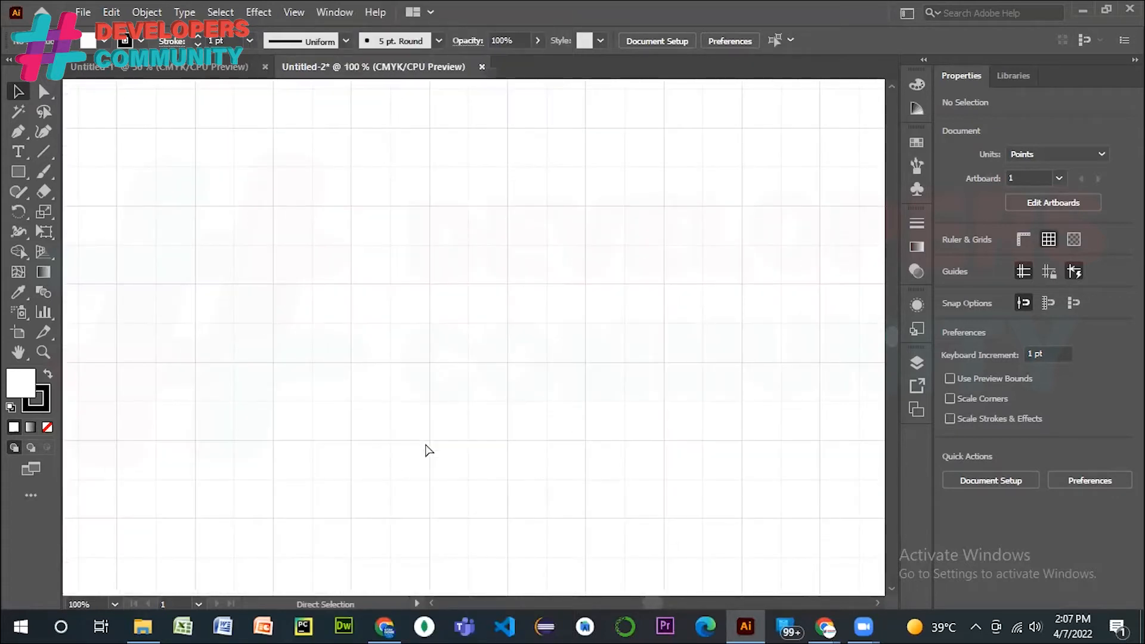
key("ctrl+minus")
key("ctrl+minus")
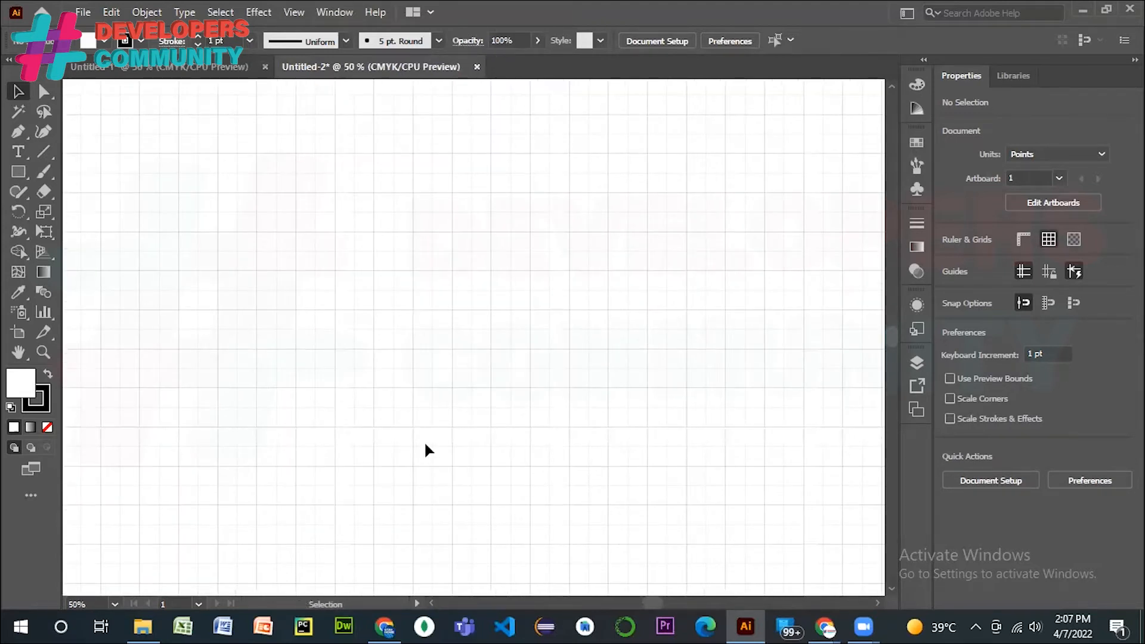
key("ctrl+minus")
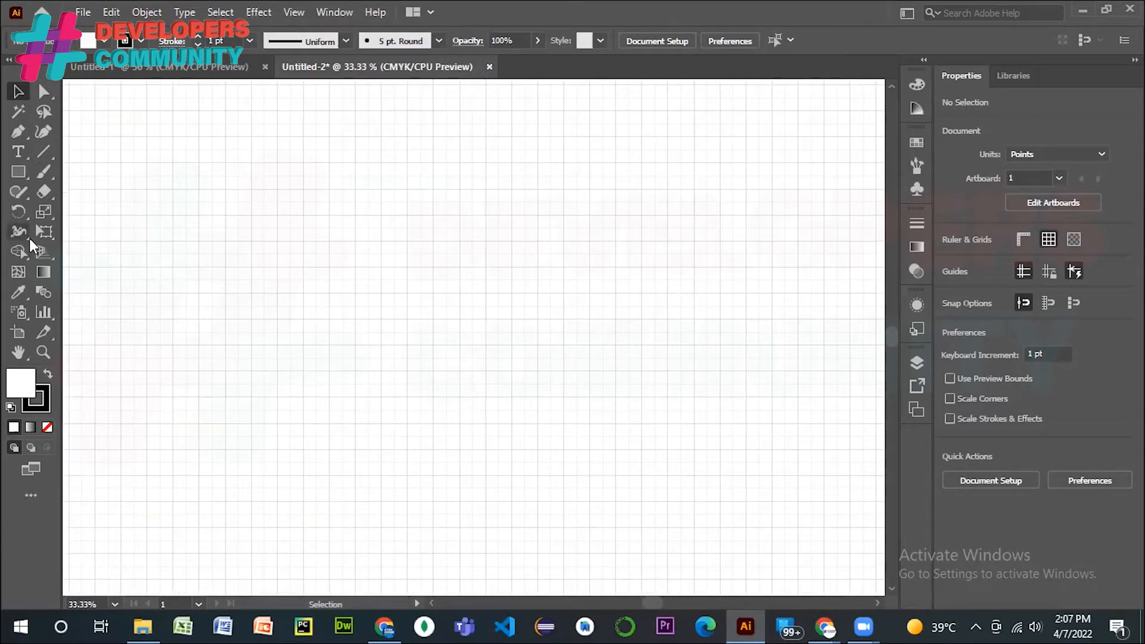
left_click(21, 136)
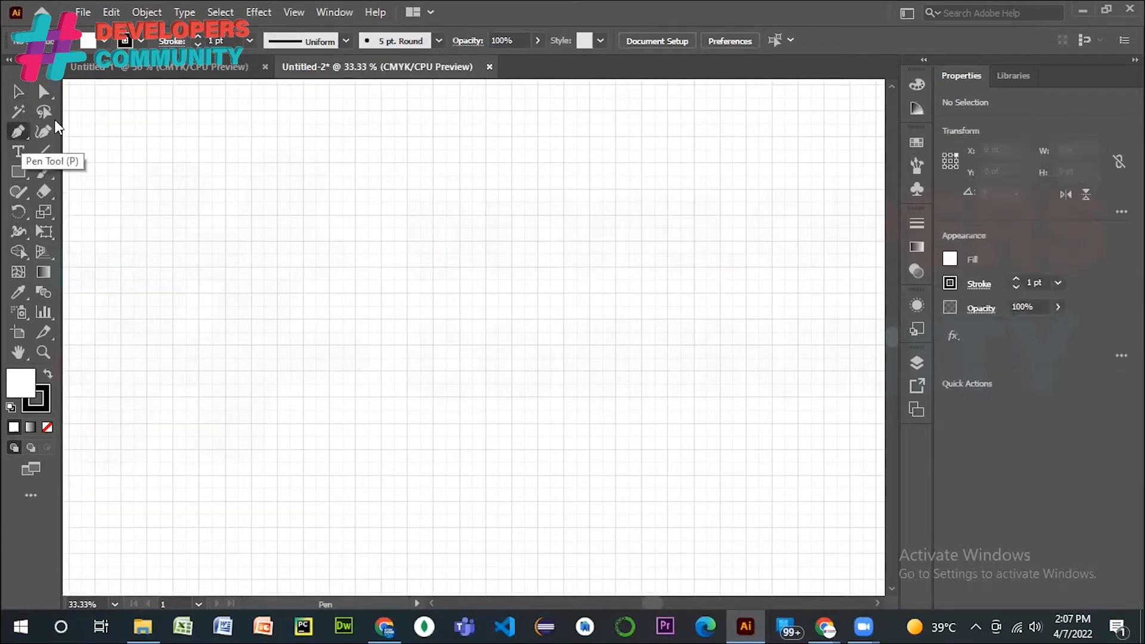
left_click(214, 41)
key("BackSpace")
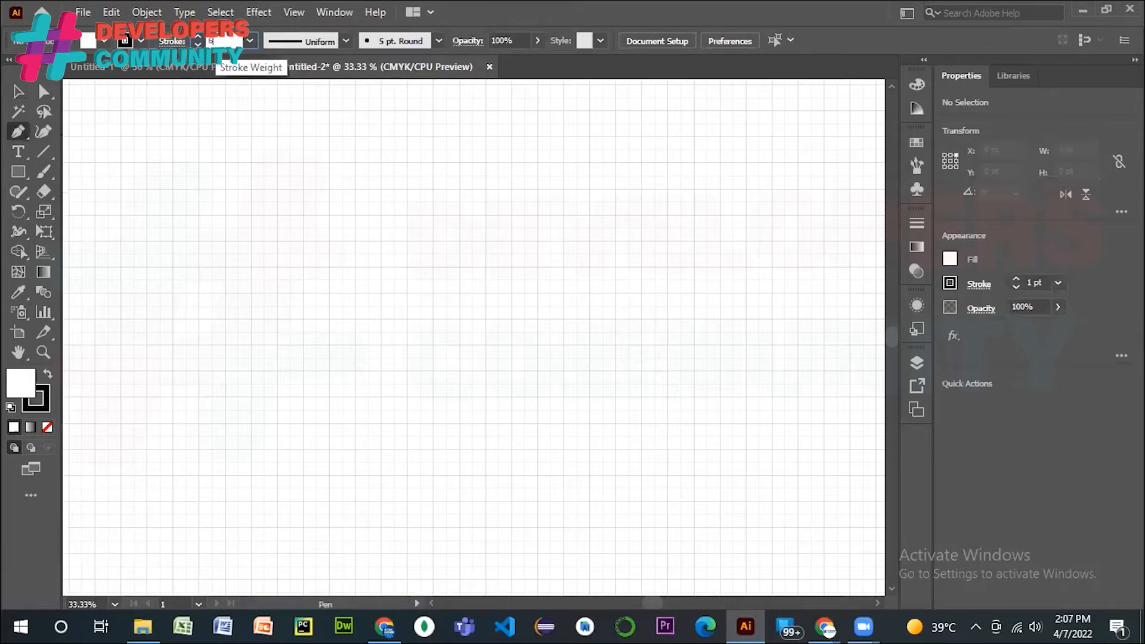
type("60")
key("Return")
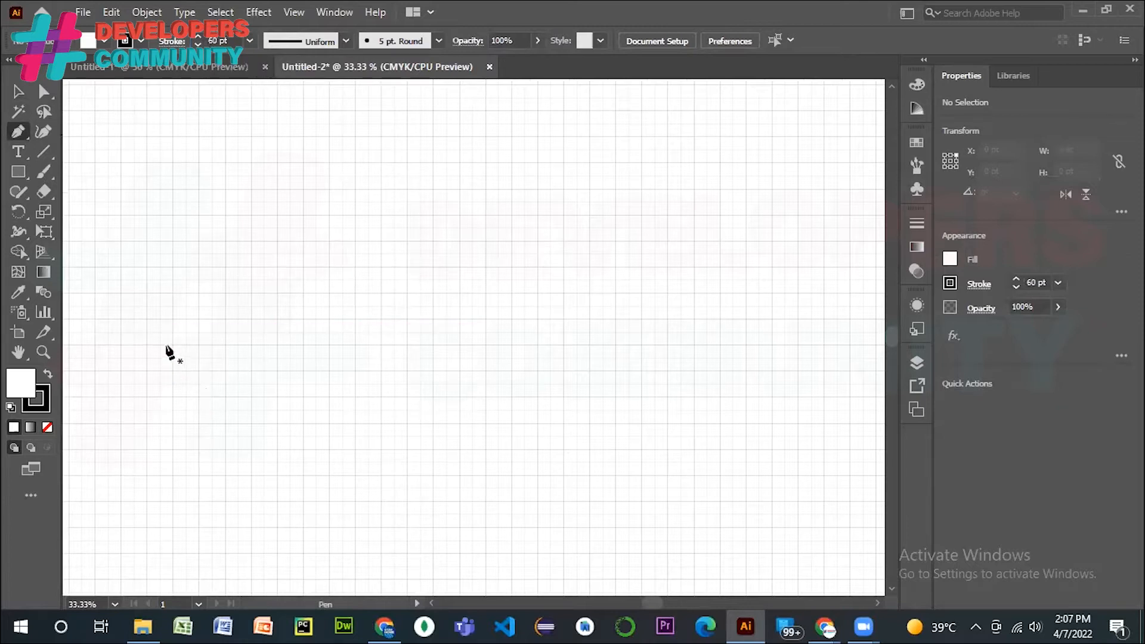
- Draw an open, square-cornered upside-down U path about 298 pt wide and 426 pt high, with no fill
key("ctrl+plus")
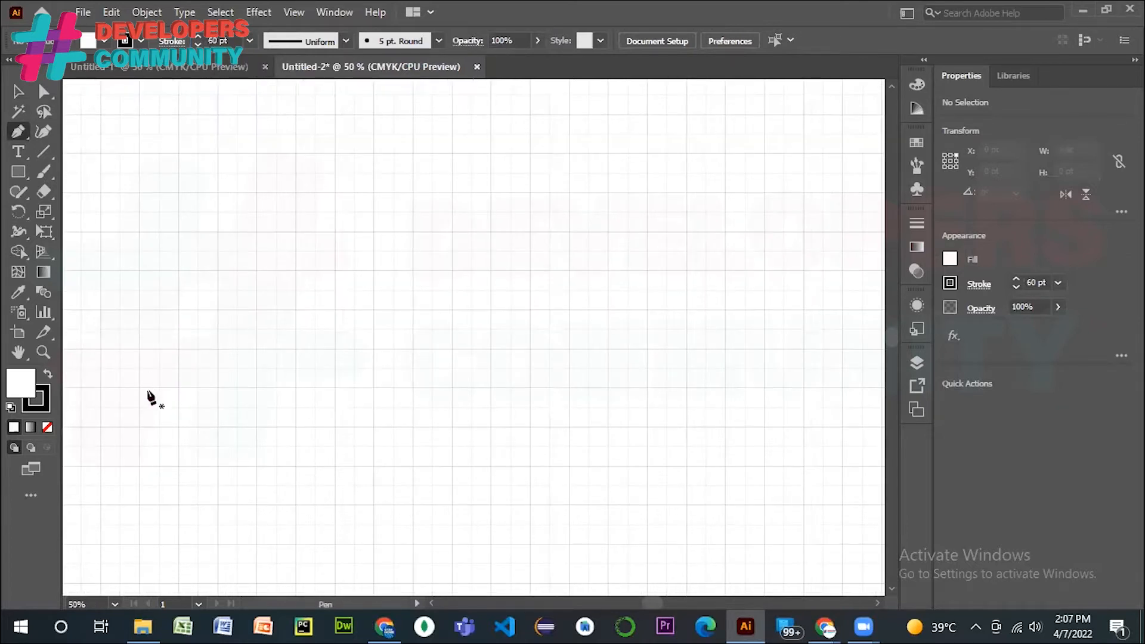
left_click(178, 348)
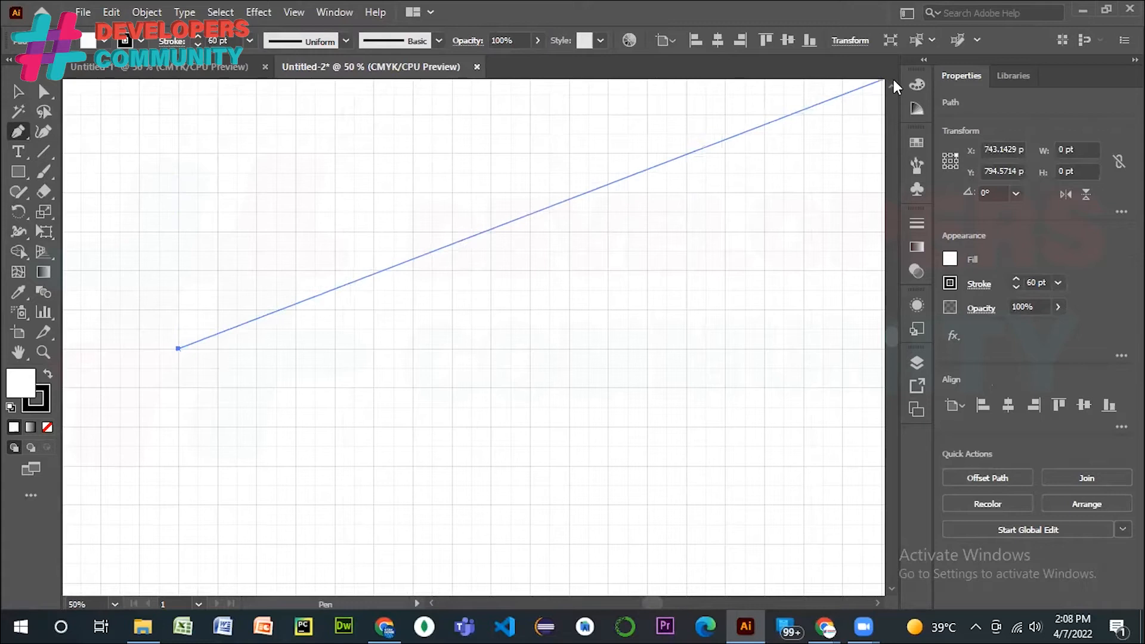
scroll(892, 84, "up", 5)
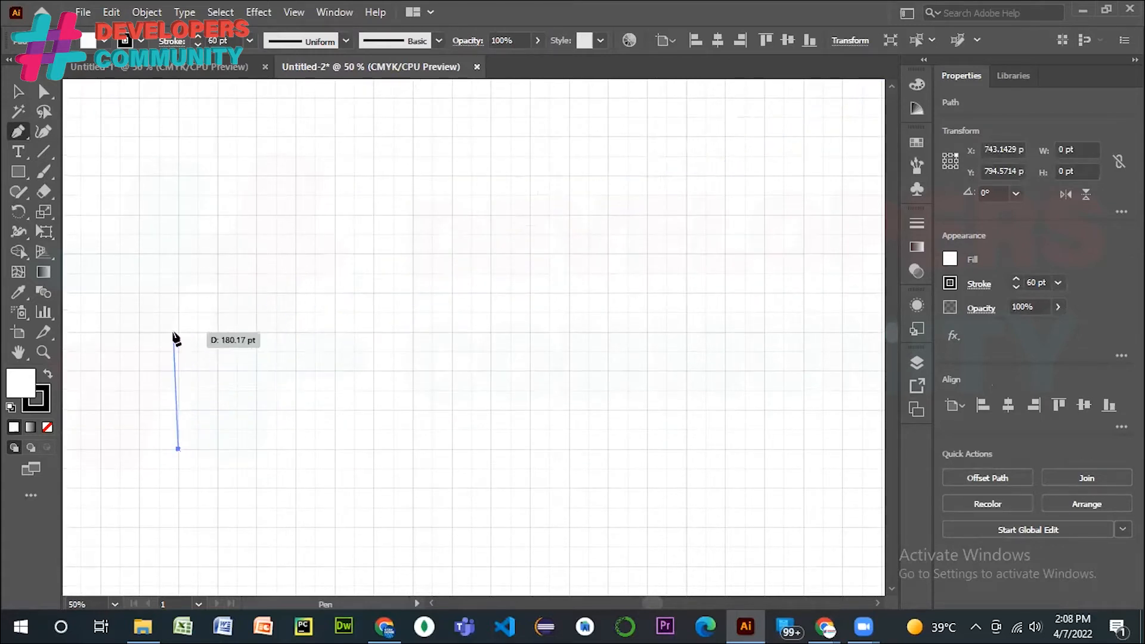
left_click(178, 173)
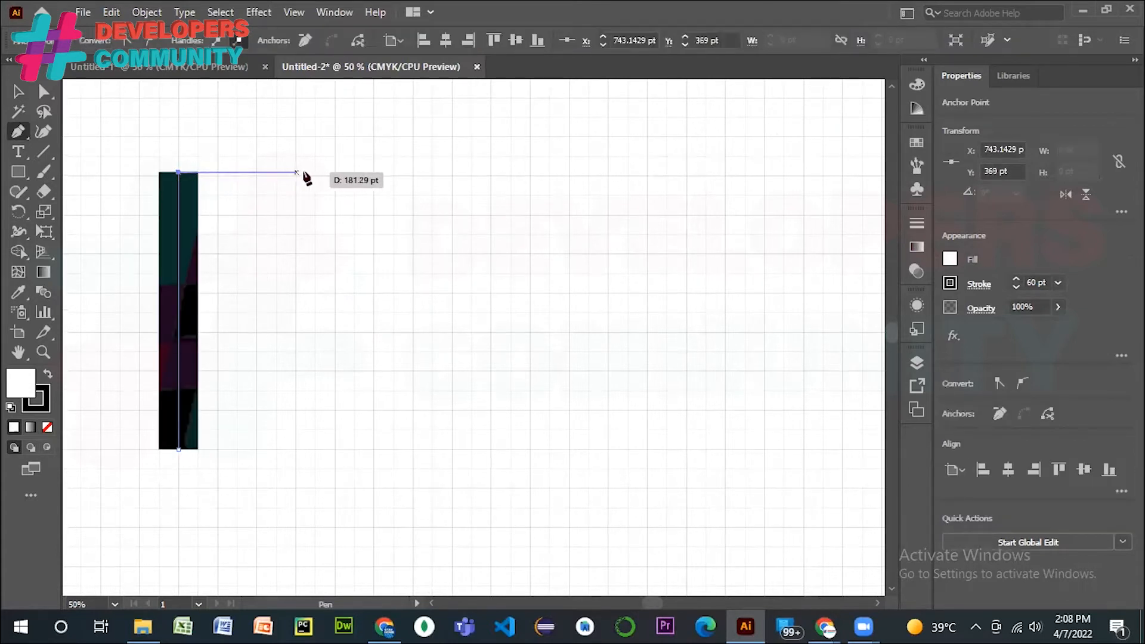
left_click(372, 173)
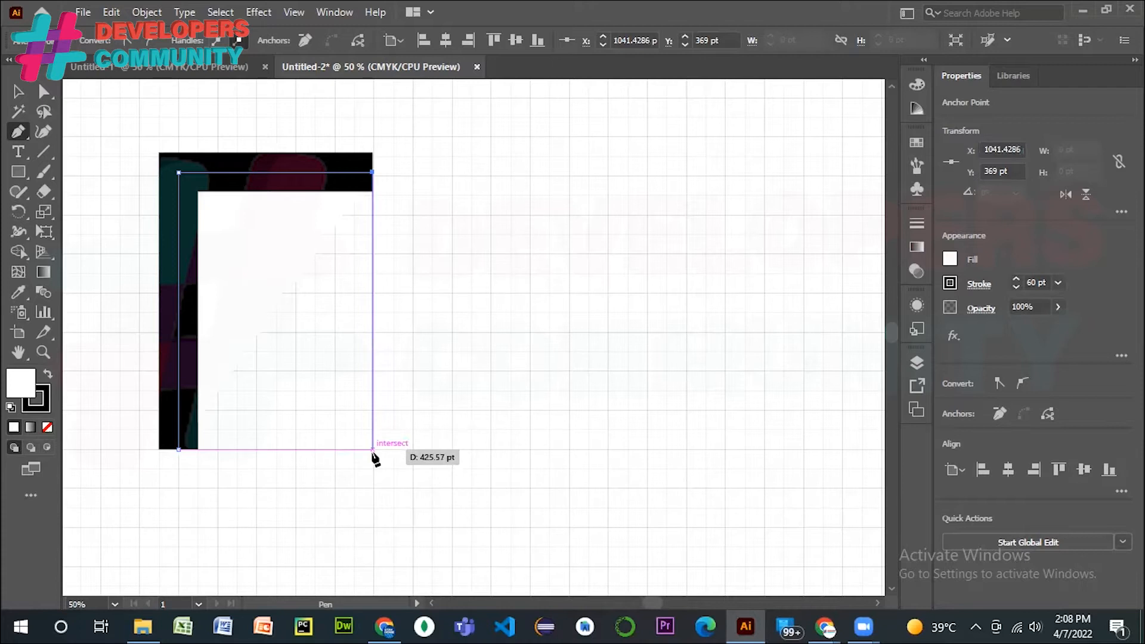
left_click(372, 449)
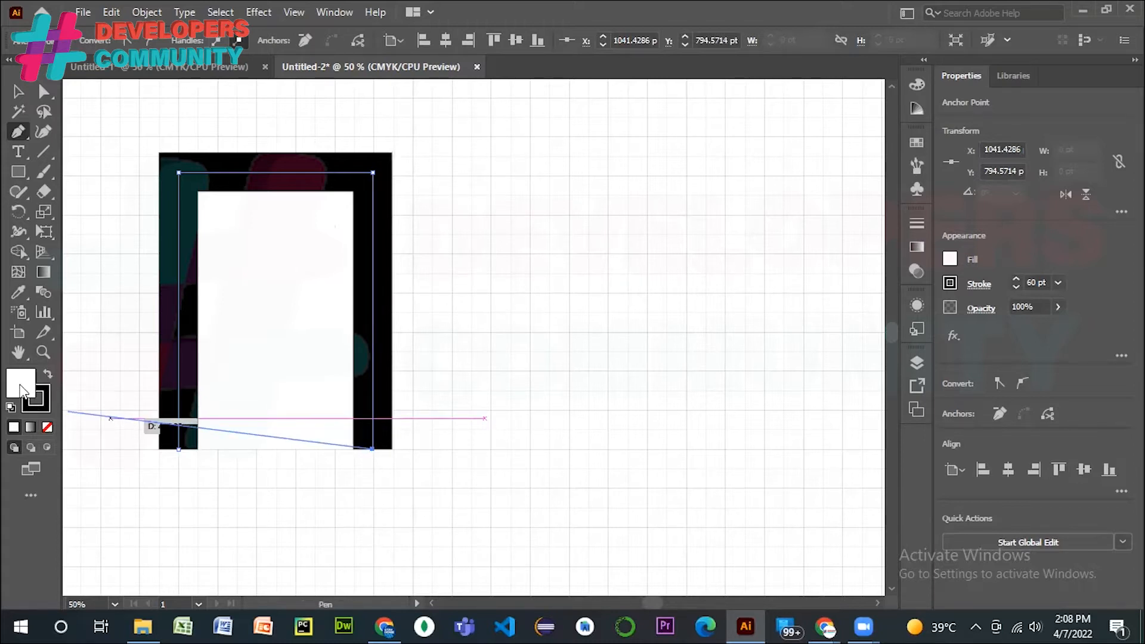
left_click(47, 427)
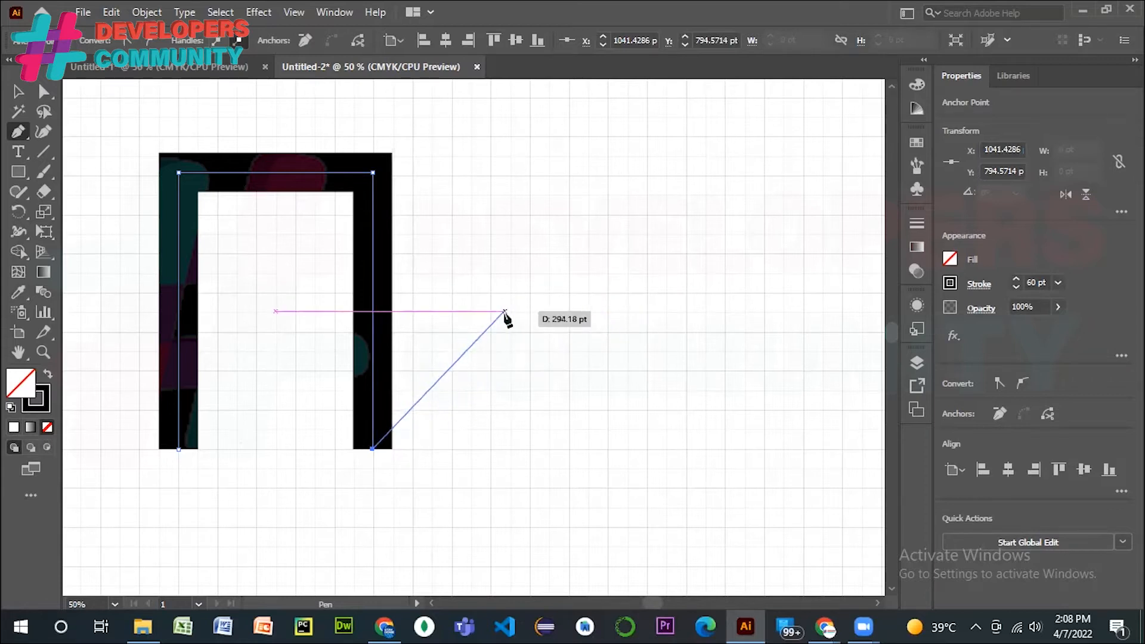
key("Escape")
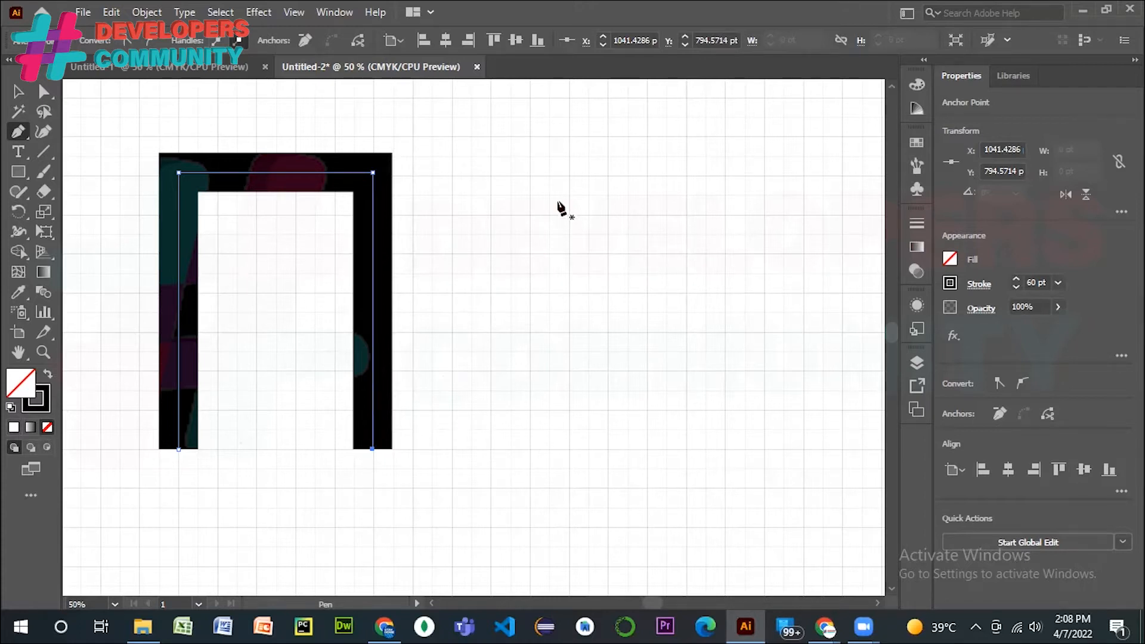
- Duplicate the square-cornered path horizontally, placing the copy about 415 pt to the right of the original
key("ctrl+minus")
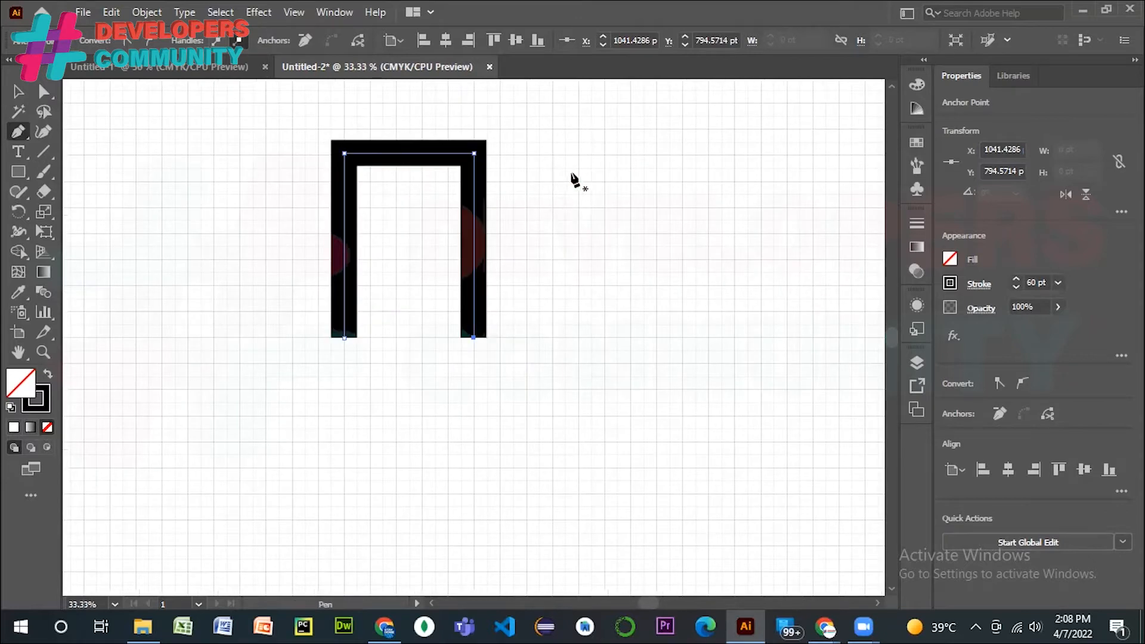
scroll(862, 583, "right", 3)
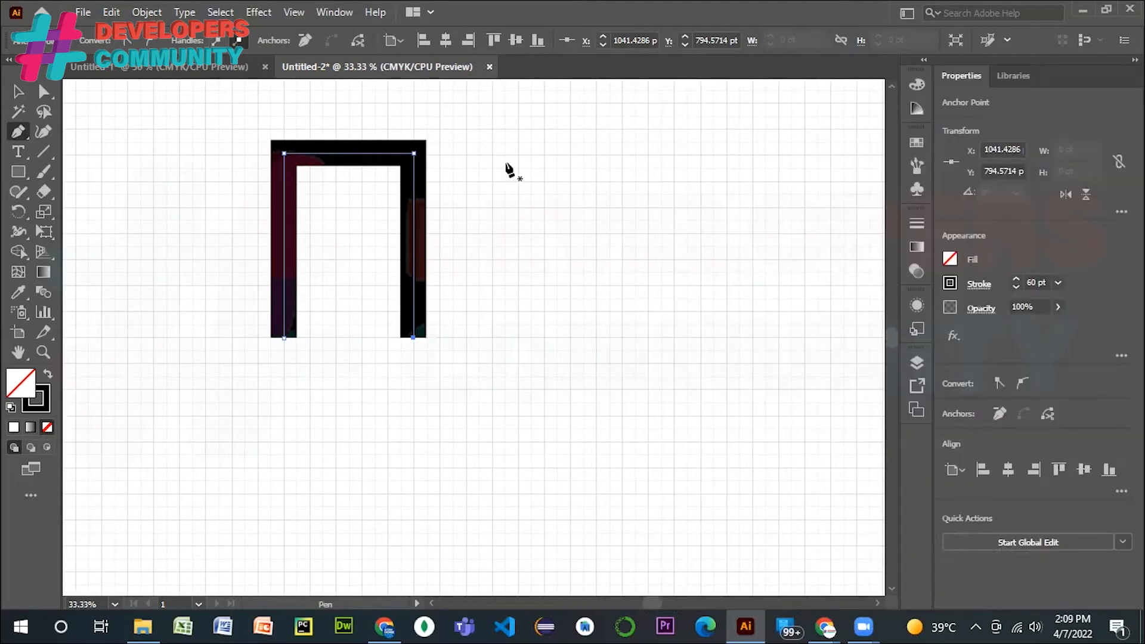
scroll(852, 582, "right", 3)
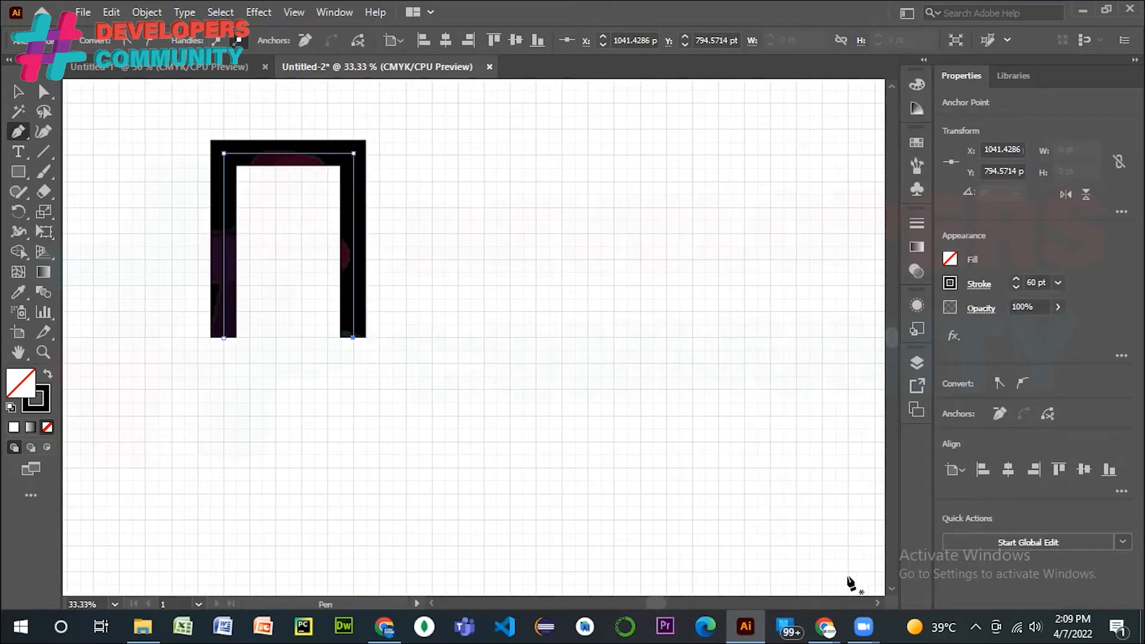
scroll(850, 583, "right", 1)
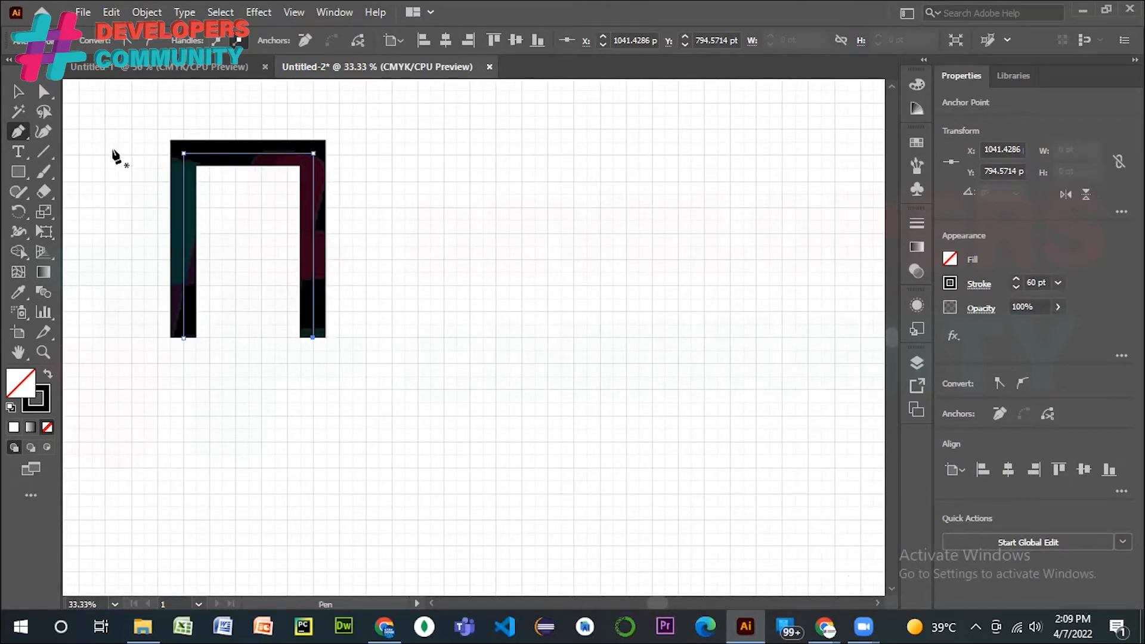
left_click(13, 93)
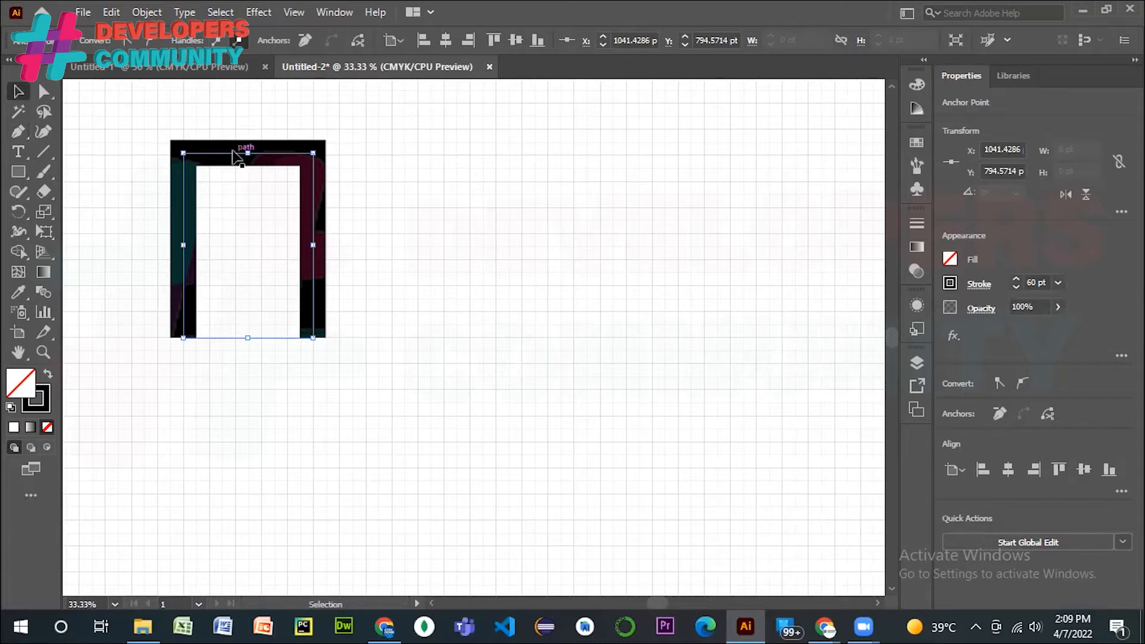
left_click_drag(235, 156, 413, 164)
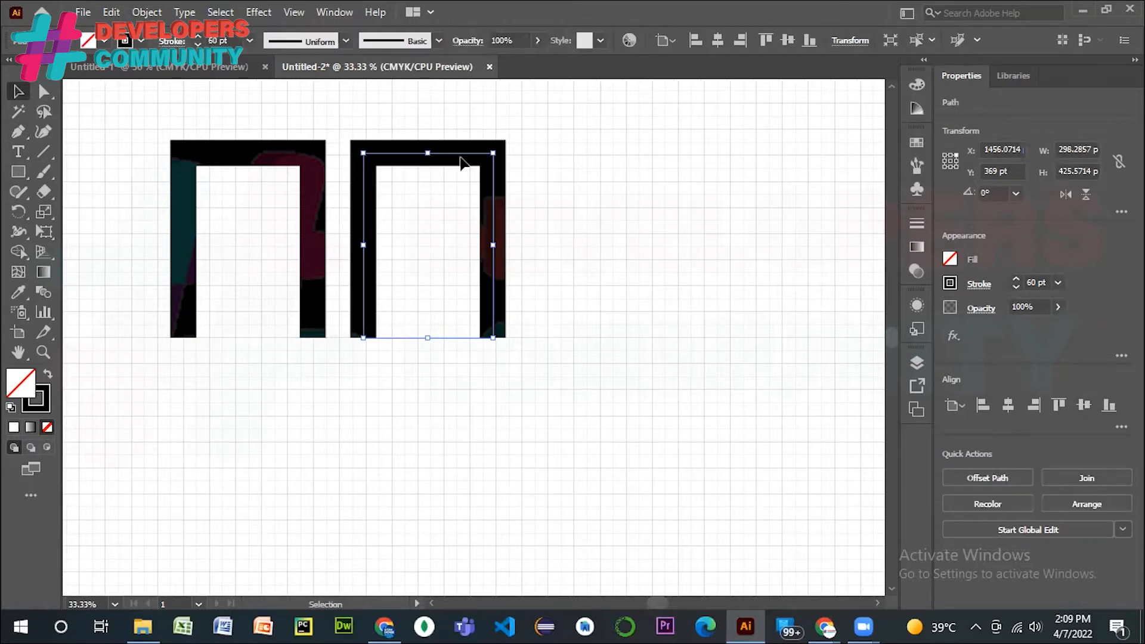
- Round both upper corners of the right-hand copy fully so its top forms a semicircular arch
key("a")
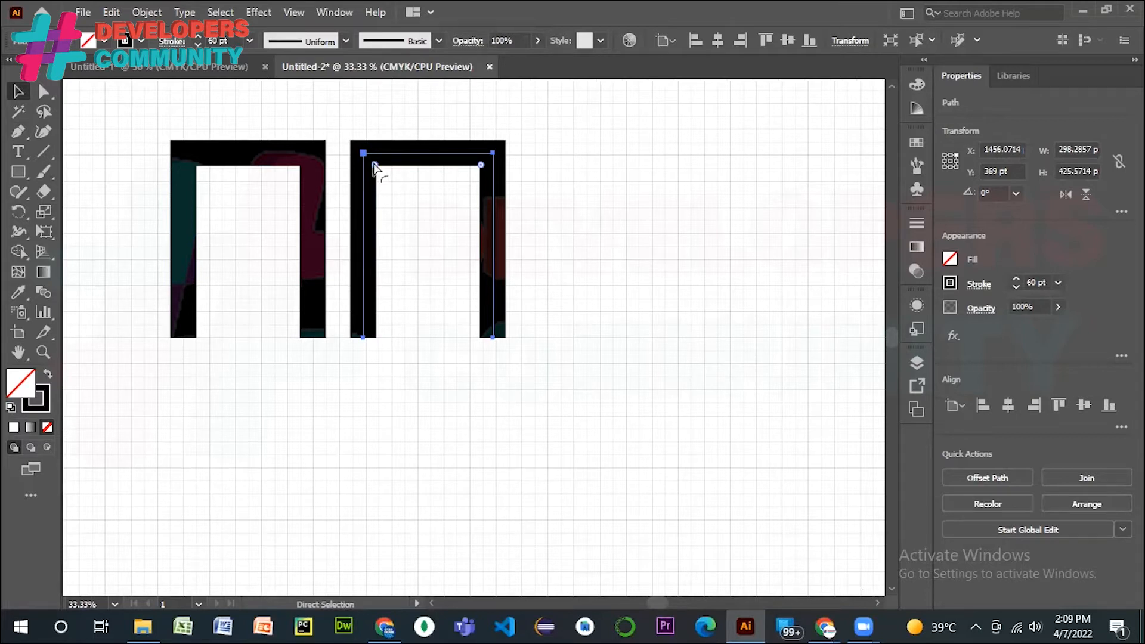
left_click_drag(374, 167, 439, 255)
left_click(601, 190)
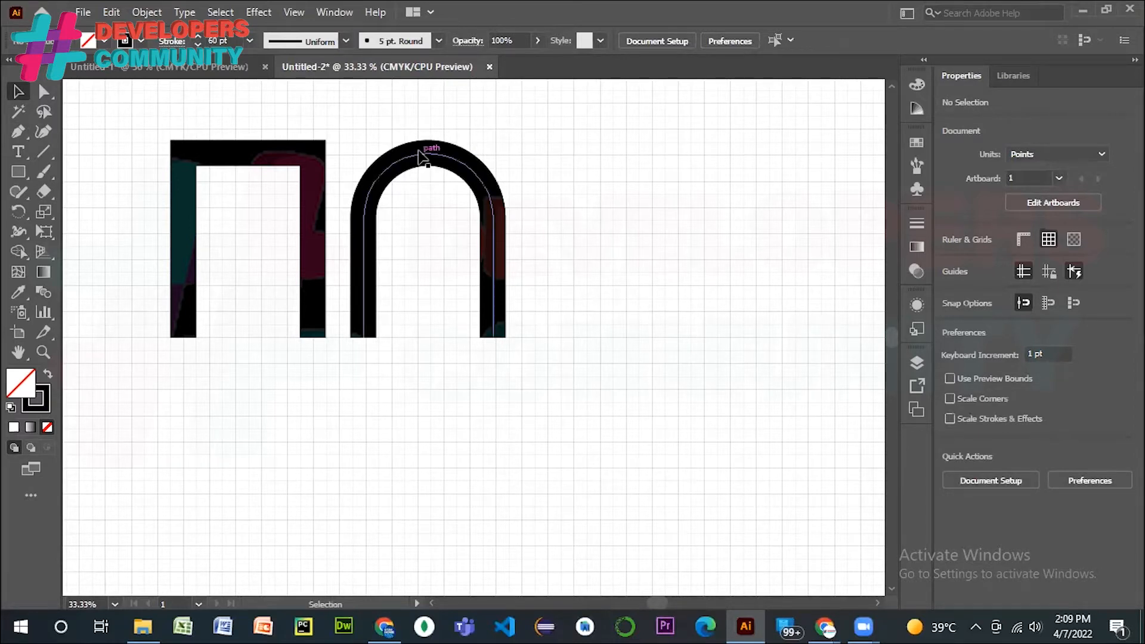
- Duplicate the arch straight down and nudge the copy left until it sits beneath the square-cornered path
left_click(416, 160)
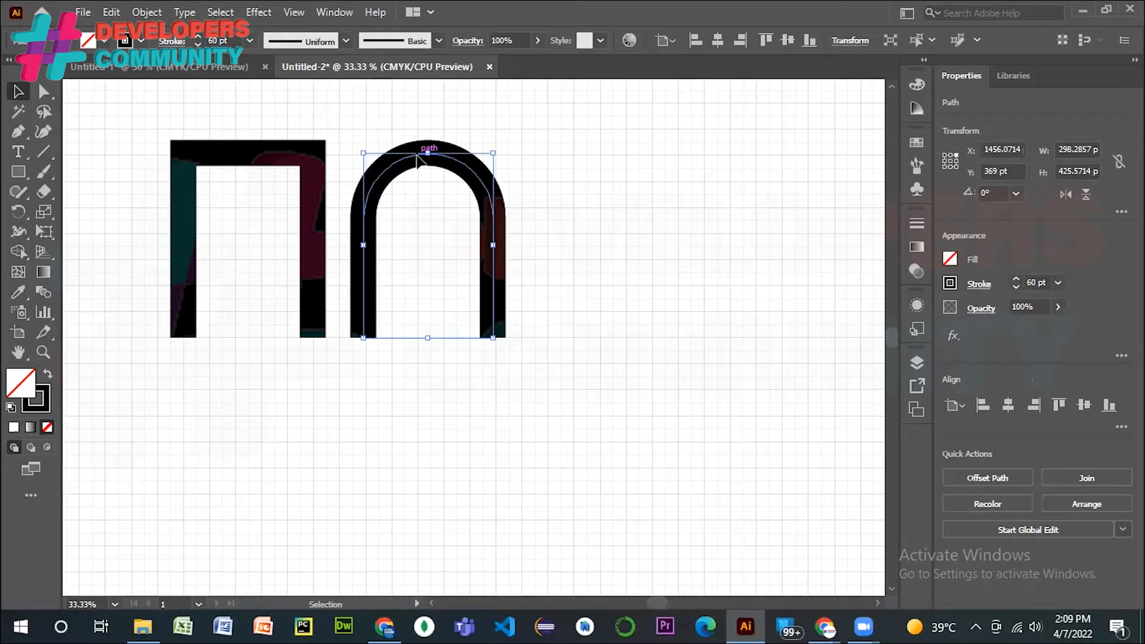
left_click_drag(417, 160, 360, 406)
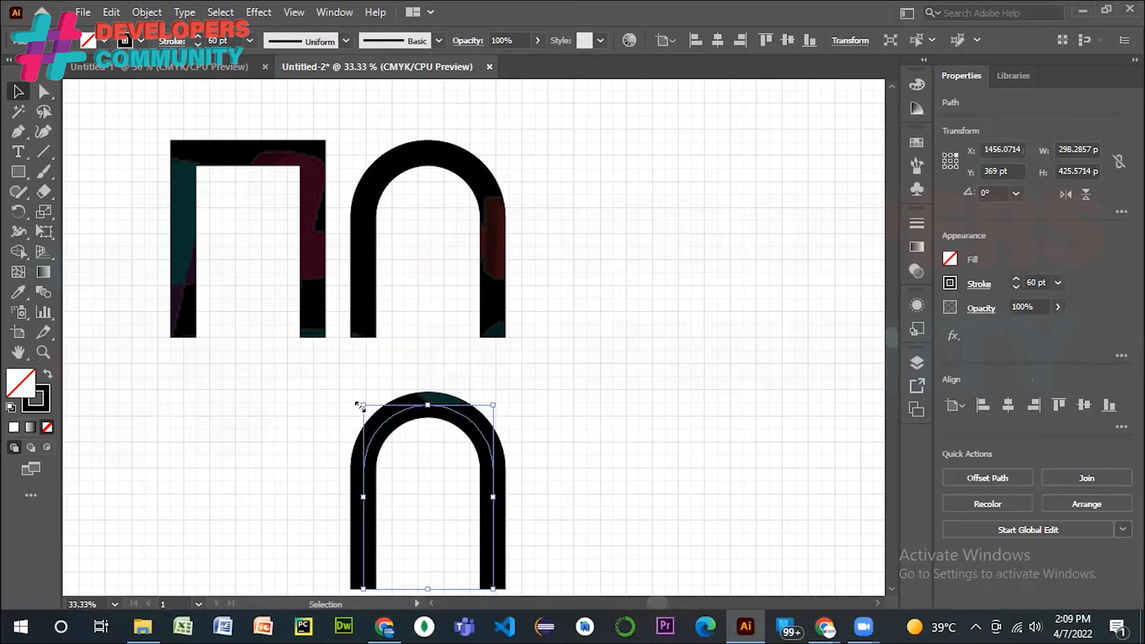
key("shift+Left")
key("shift+Left")
key("shift+Left")
key("shift+Left")
key("shift+Left")
key("shift+Left")
key("shift+Left")
key("shift+Left")
key("shift+Left")
key("shift+Left")
key("shift+Left")
key("shift+Left")
key("shift+Left")
key("shift+Left")
key("shift+Left")
key("shift+Left")
key("shift+Left")
key("shift+Left")
key("shift+Left")
key("shift+Left")
key("shift+Left")
key("shift+Left")
key("shift+Left")
key("shift+Left")
key("shift+Left")
key("shift+Left")
key("shift+Left")
key("shift+Left")
key("shift+Left")
key("shift+Left")
key("shift+Left")
key("shift+Left")
key("shift+Left")
key("shift+Left")
key("shift+Left")
key("shift+Left")
key("shift+Left")
key("shift+Left")
key("shift+Left")
key("shift+Left")
key("shift+Left")
key("shift+Left")
key("shift+Left")
key("shift+Left")
key("shift+Left")
key("shift+Left")
key("shift+Left")
key("shift+Left")
key("shift+Left")
key("shift+Left")
key("shift+Left")
key("shift+Left")
key("shift+Left")
key("shift+Left")
key("shift+Left")
key("shift+Left")
key("shift+Left")
key("shift+Left")
key("shift+Left")
key("shift+Left")
key("shift+Left")
key("shift+Left")
key("shift+Left")
key("shift+Left")
key("shift+Left")
key("shift+Left")
key("shift+Left")
key("shift+Left")
key("shift+Left")
key("shift+Left")
key("shift+Left")
key("shift+Left")
key("shift+Left")
key("shift+Left")
key("shift+Left")
key("shift+Left")
key("shift+Left")
key("shift+Left")
key("shift+Left")
key("shift+Left")
key("shift+Left")
key("shift+Left")
key("shift+Left")
key("shift+Left")
key("shift+Left")
key("shift+Left")
key("shift+Left")
key("shift+Left")
key("shift+Left")
key("shift+Left")
key("shift+Left")
key("shift+Left")
key("shift+Left")
key("shift+Left")
key("shift+Left")
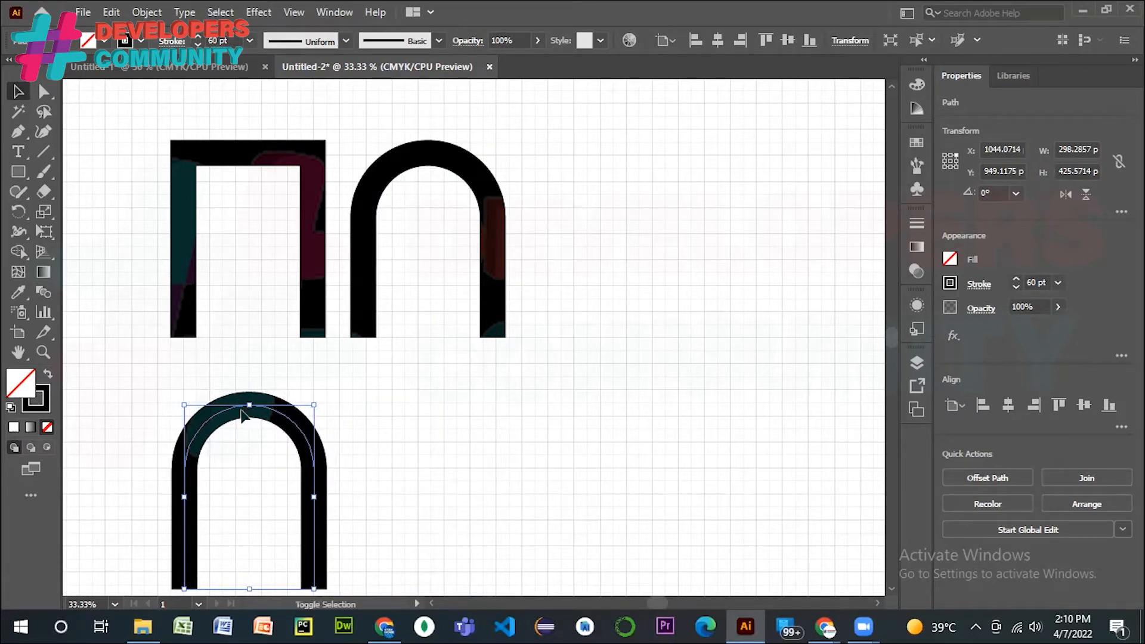
- Move the lower arch slightly up and left so it aligns exactly with the square-cornered path above it
left_click_drag(233, 408, 240, 399)
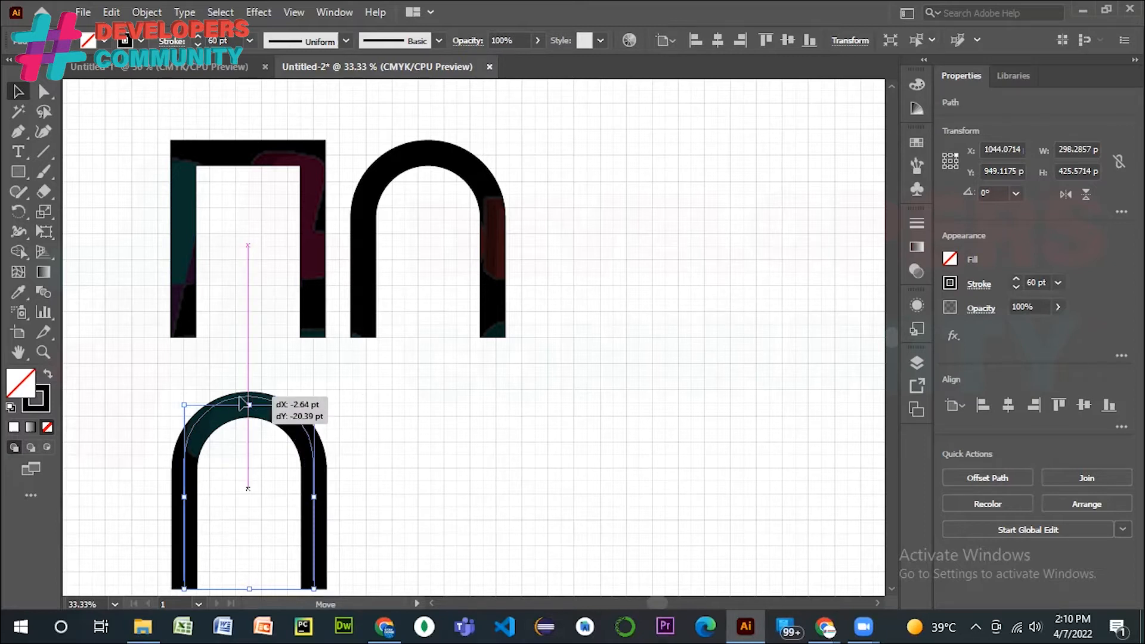
left_click_drag(242, 404, 242, 403)
left_click(430, 456)
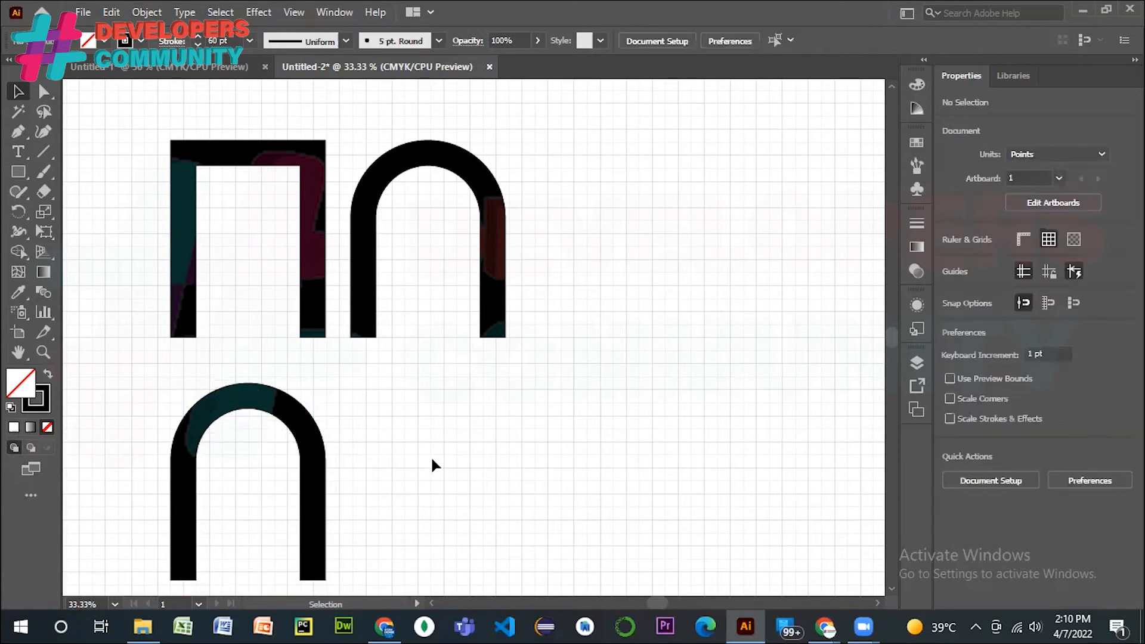
- Expand the fill and stroke of the lower arch into an outlined shape
scroll(431, 455, "down", 1)
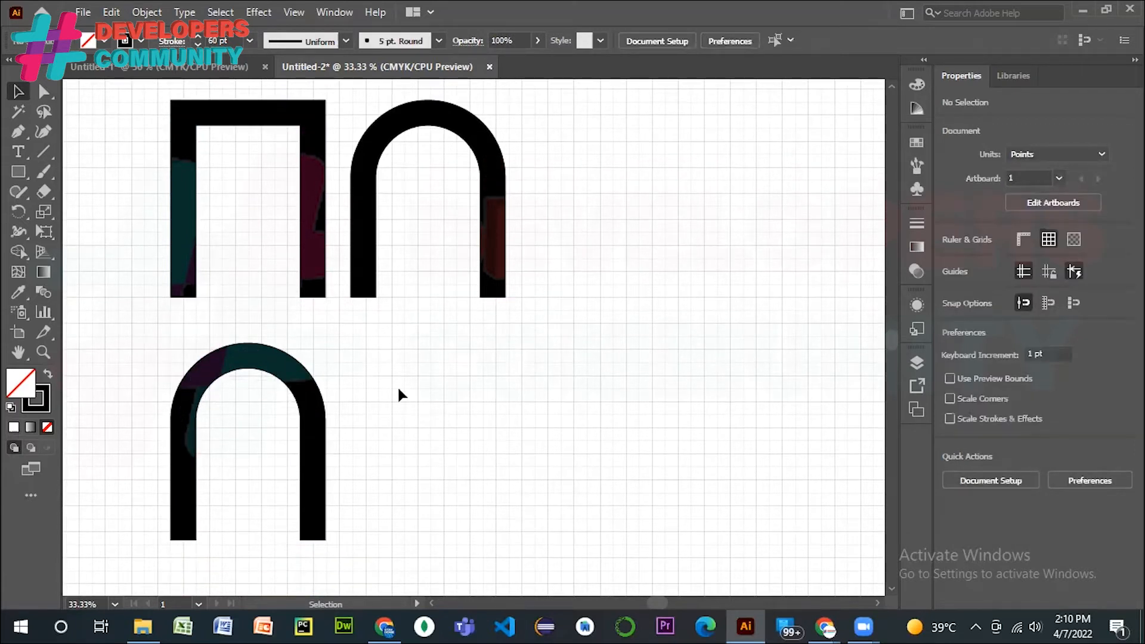
left_click(248, 365)
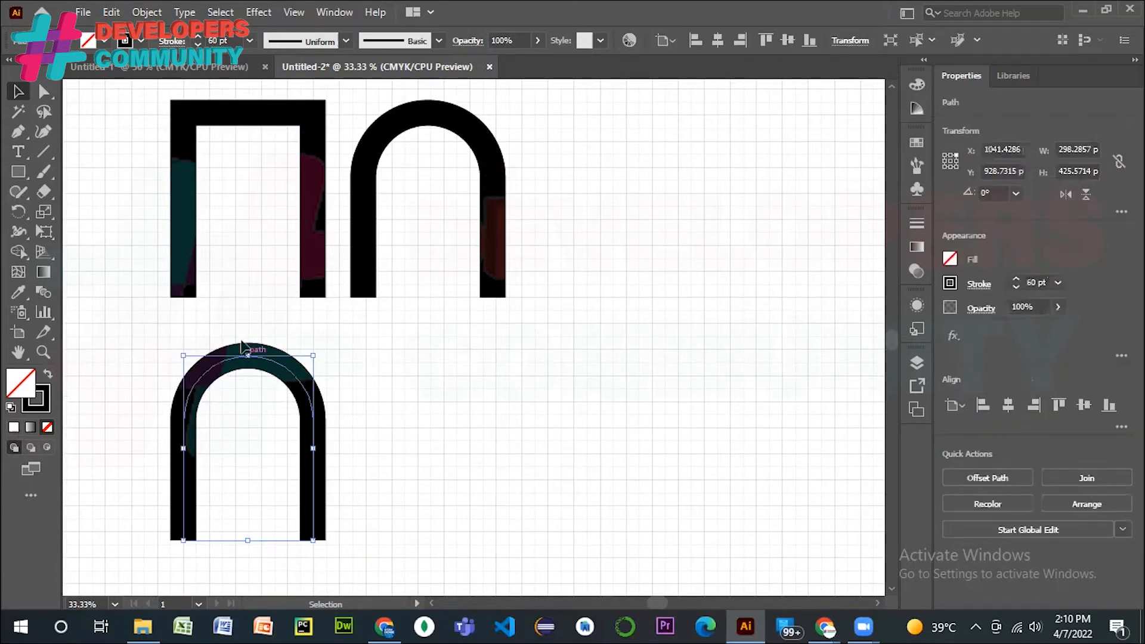
left_click(146, 12)
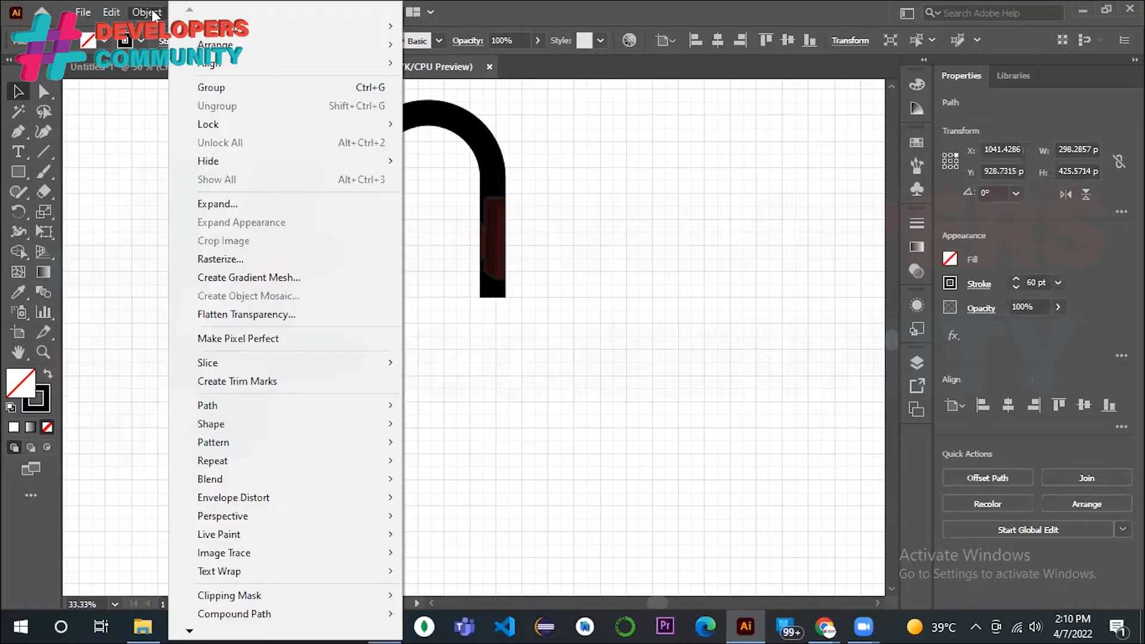
mouse_move(110, 13)
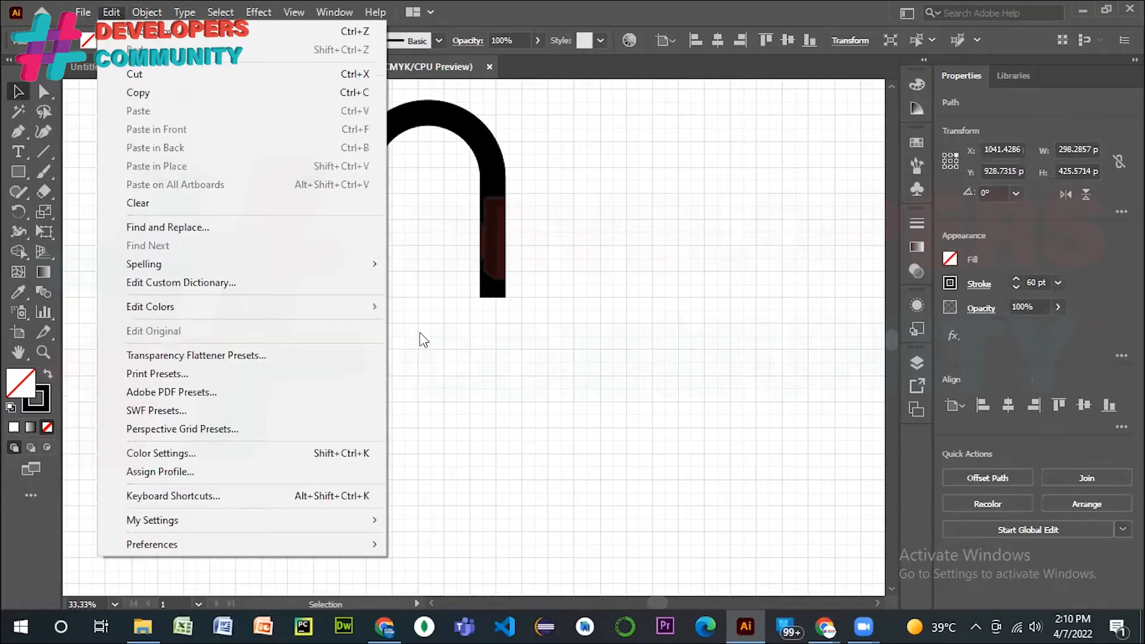
left_click(497, 334)
left_click(246, 362)
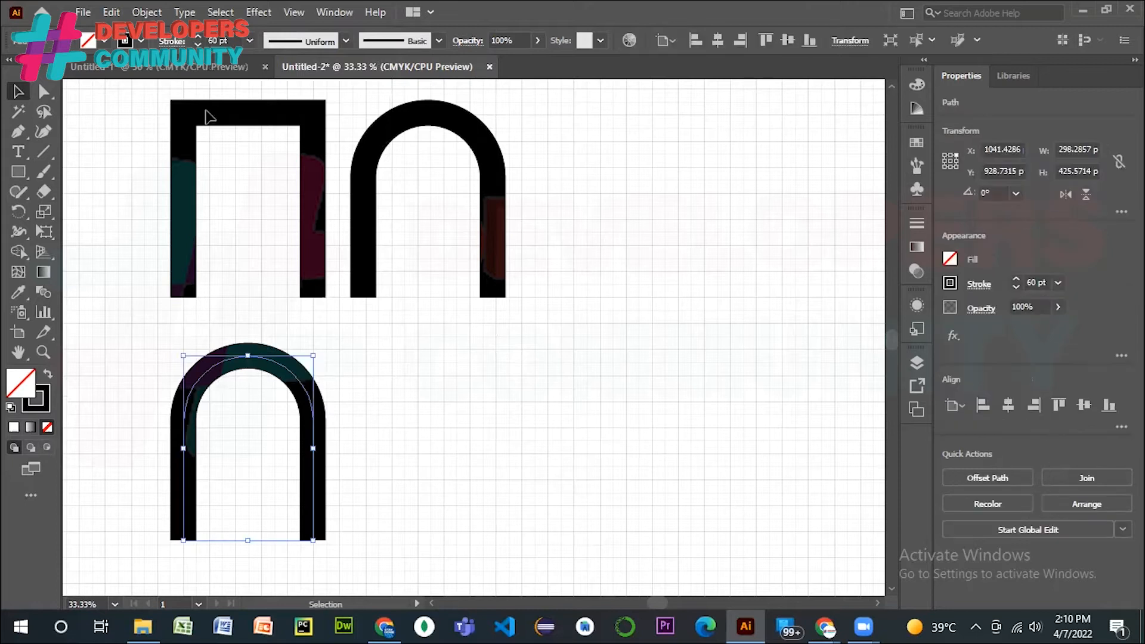
left_click(185, 12)
left_click(164, 21)
left_click(156, 13)
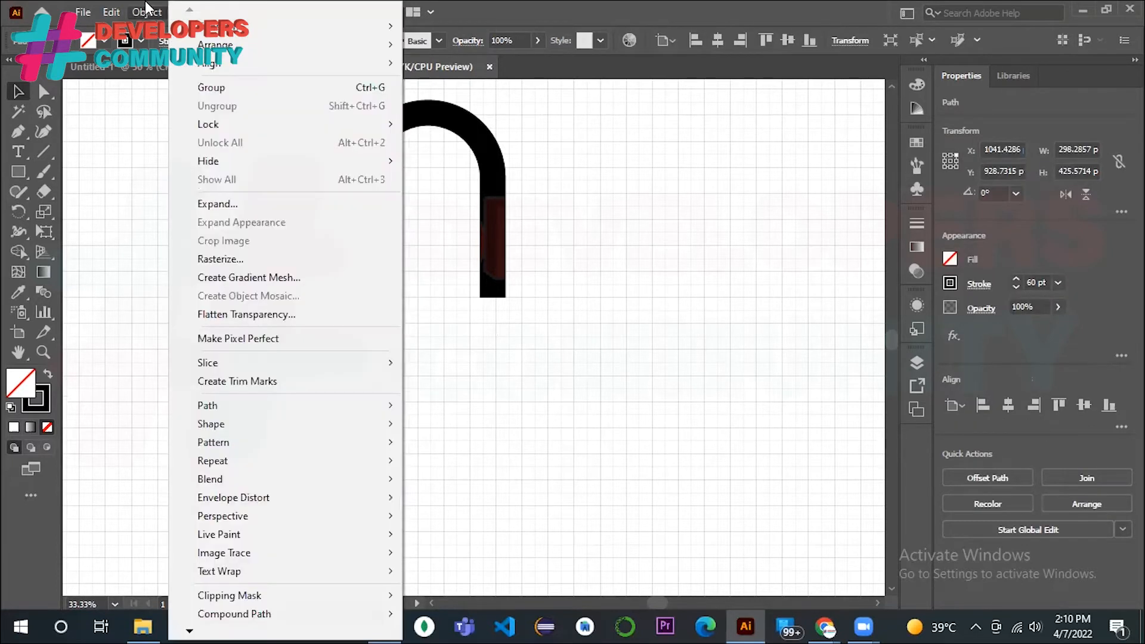
left_click(241, 205)
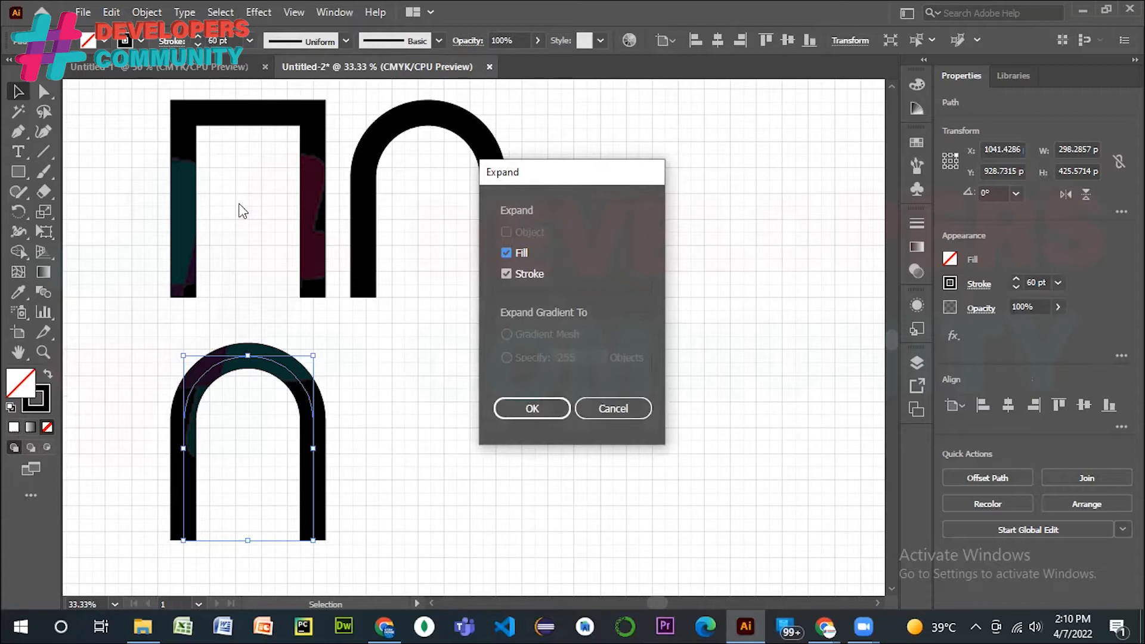
left_click(528, 412)
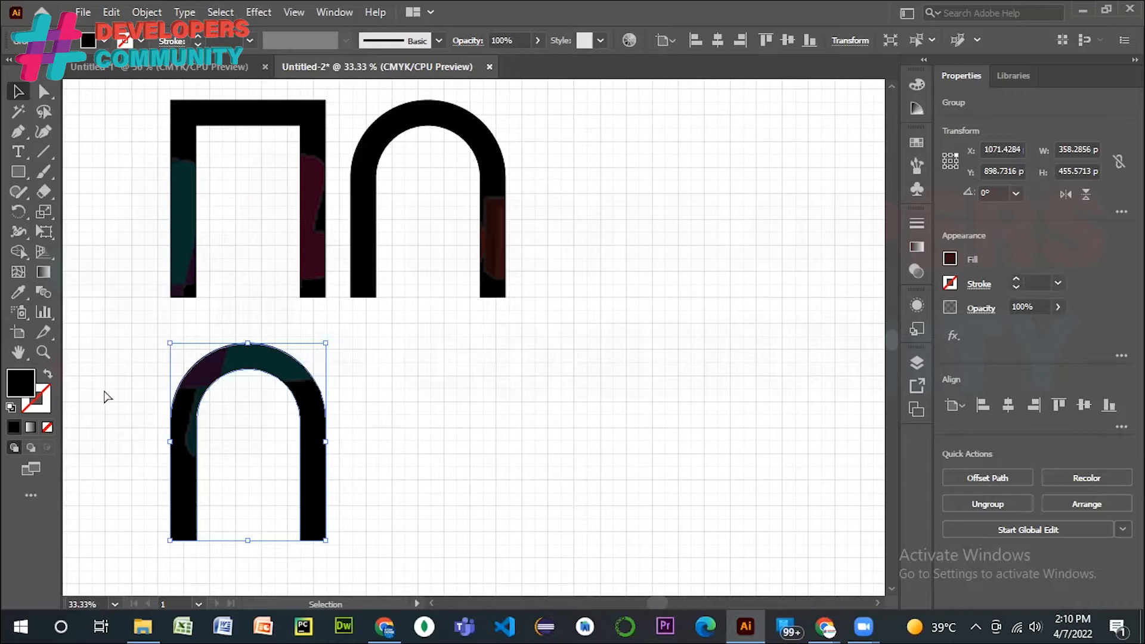
- Swap the fill and stroke of the expanded lower arch so only its contour is drawn
key("ctrl+equal")
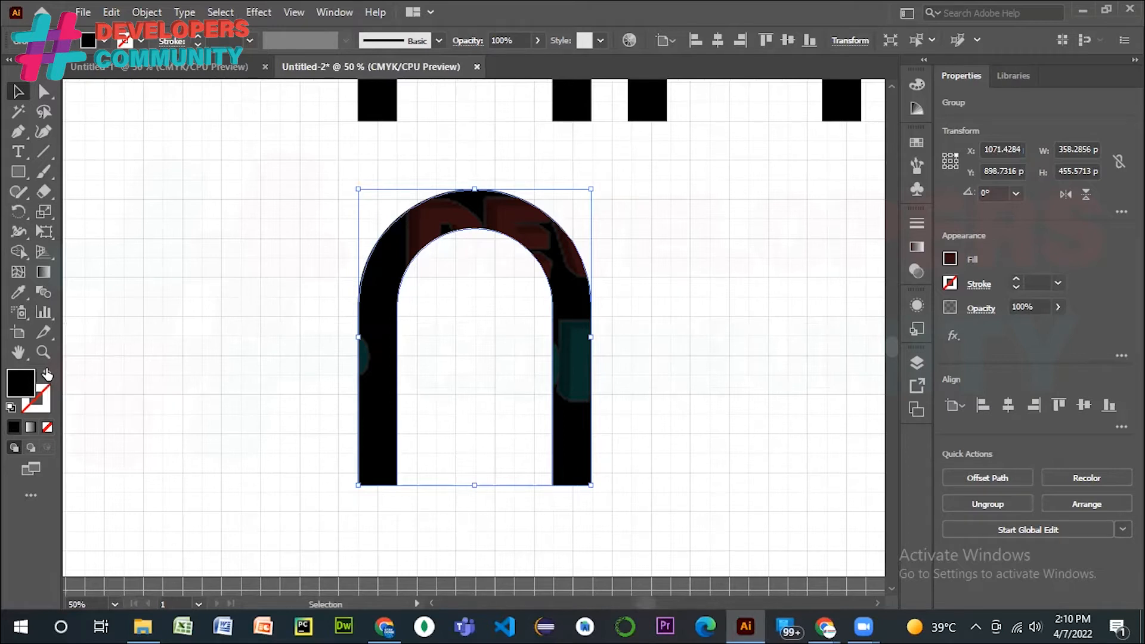
left_click(46, 374)
left_click(219, 314)
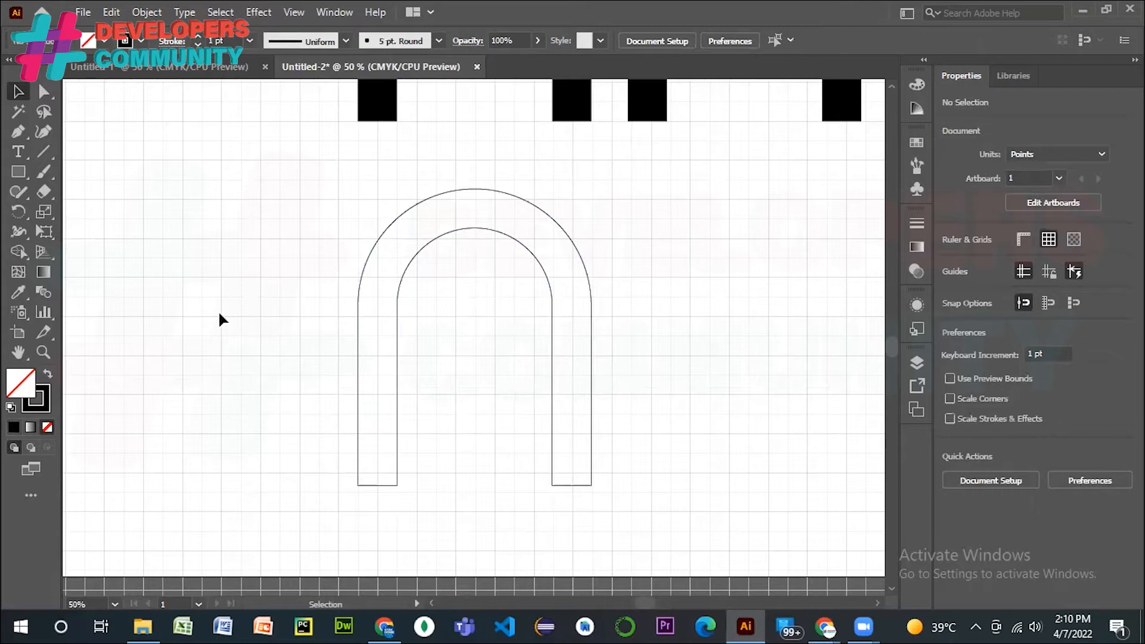
- Try moving the square-cornered path straight down onto the outlined arch, and undo the move
scroll(220, 314, "up", 3)
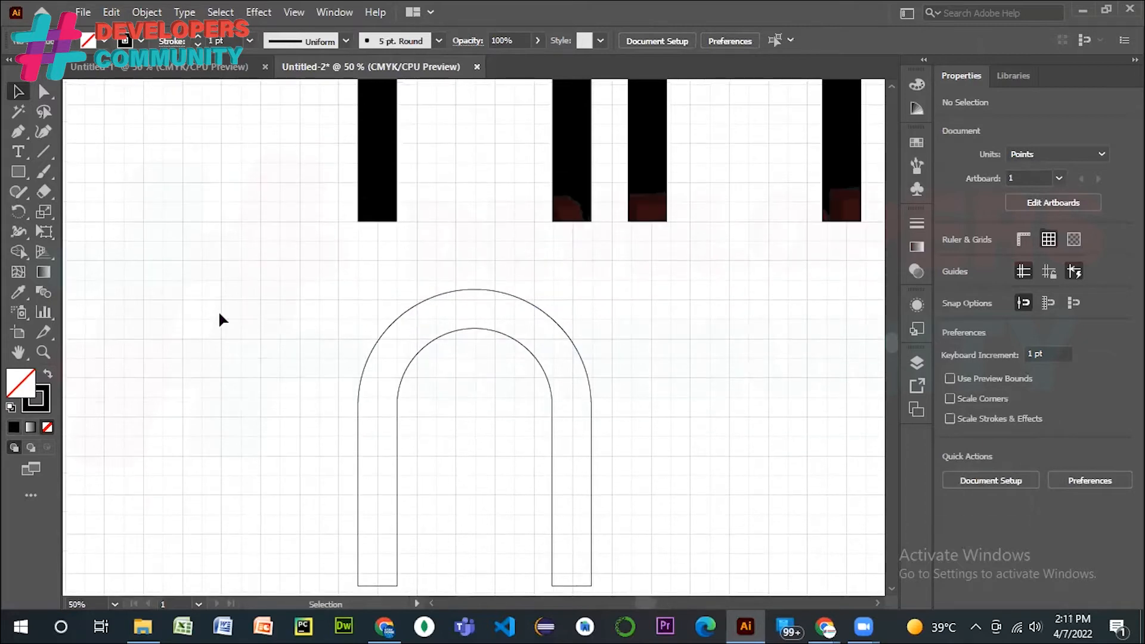
key("ctrl+minus")
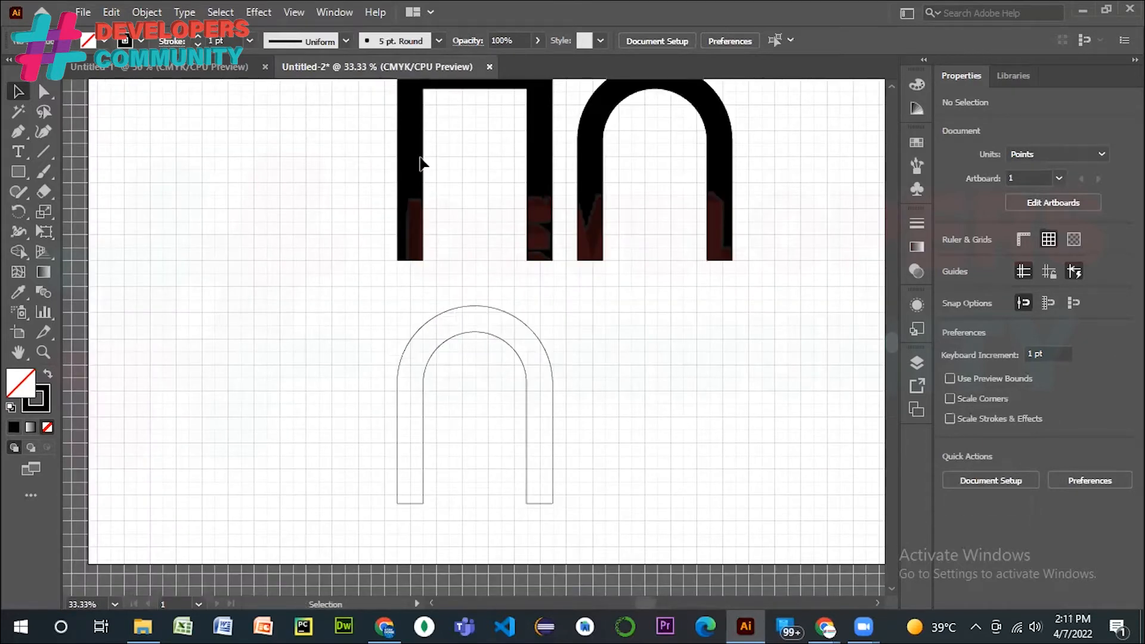
scroll(421, 162, "up", 1)
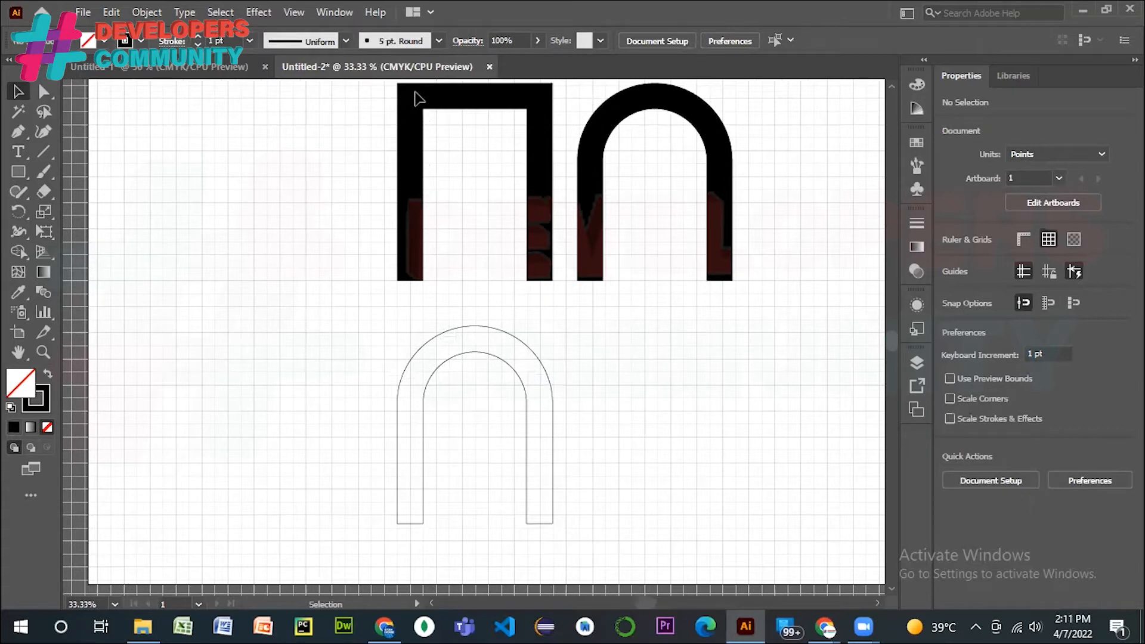
left_click(430, 99)
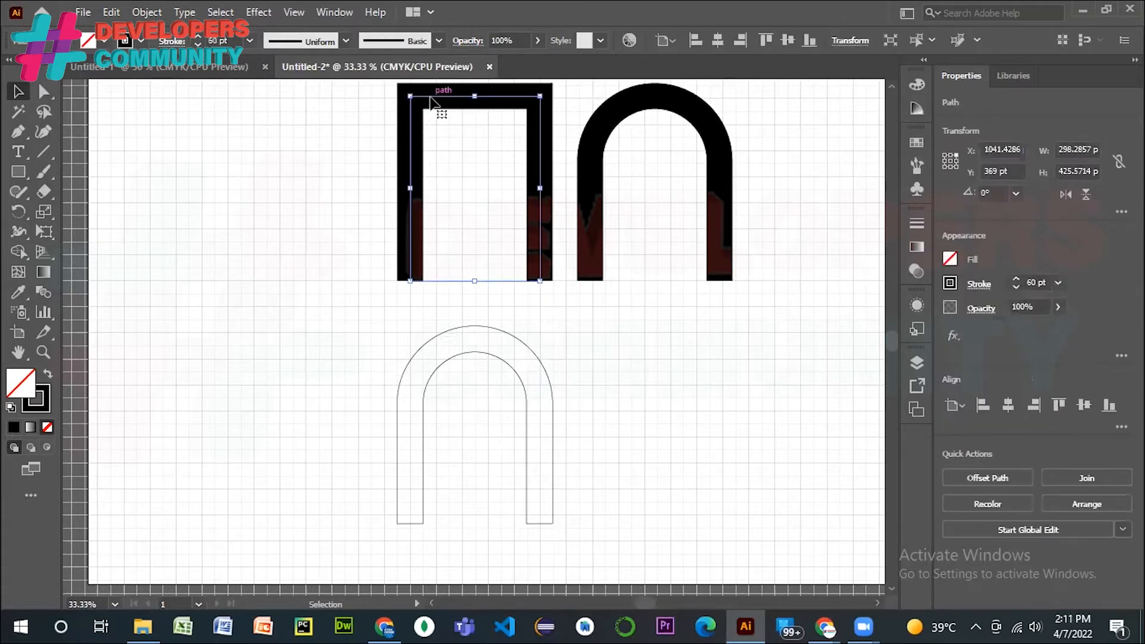
left_click_drag(431, 101, 462, 345)
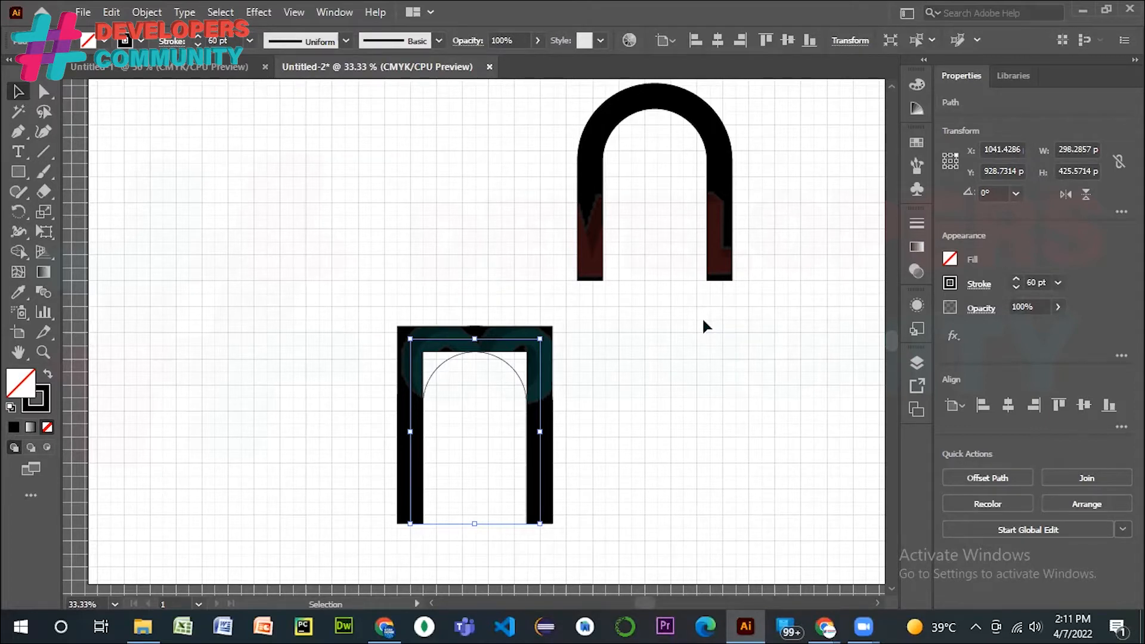
left_click(661, 365)
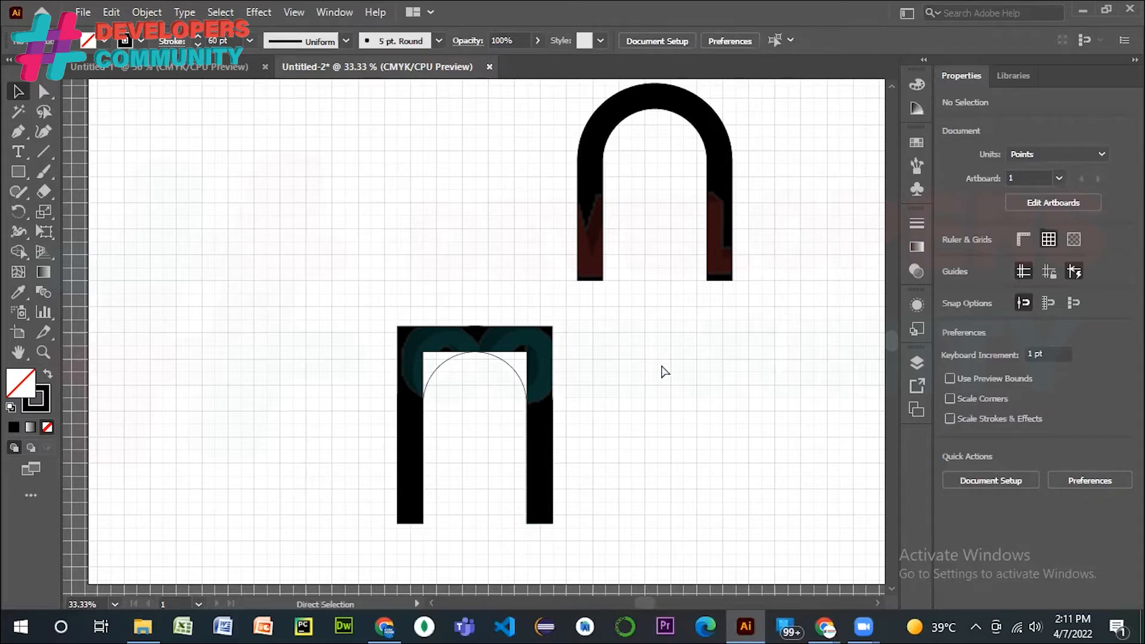
key("ctrl+z")
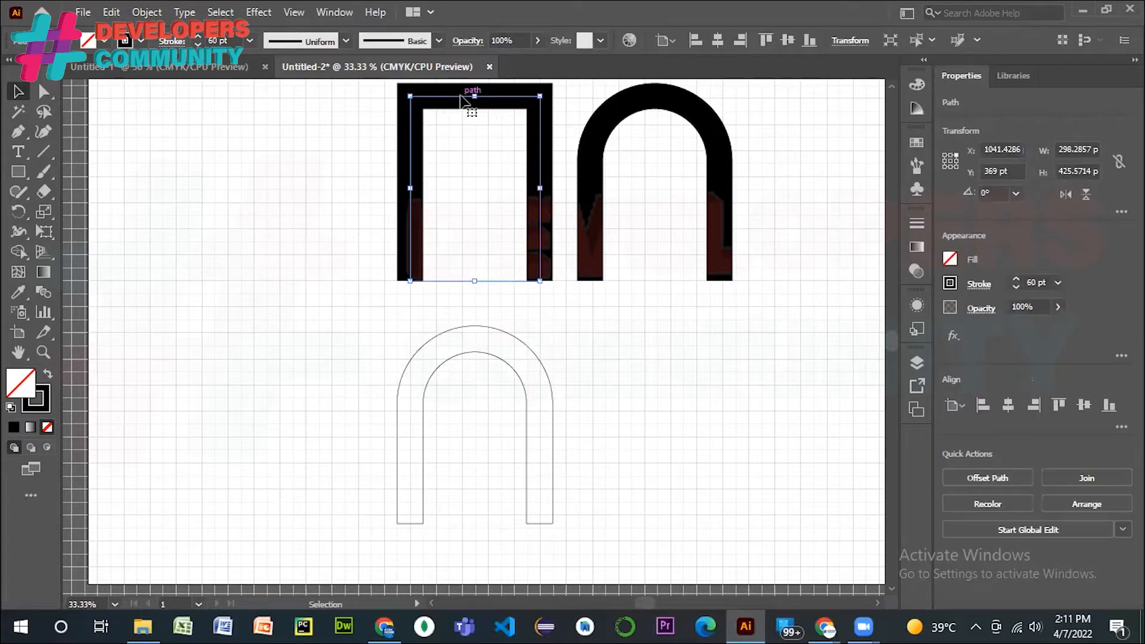
- Duplicate the square-cornered path straight down so the copy lies exactly over the outlined arch
left_click_drag(464, 100, 468, 350)
left_click(706, 367)
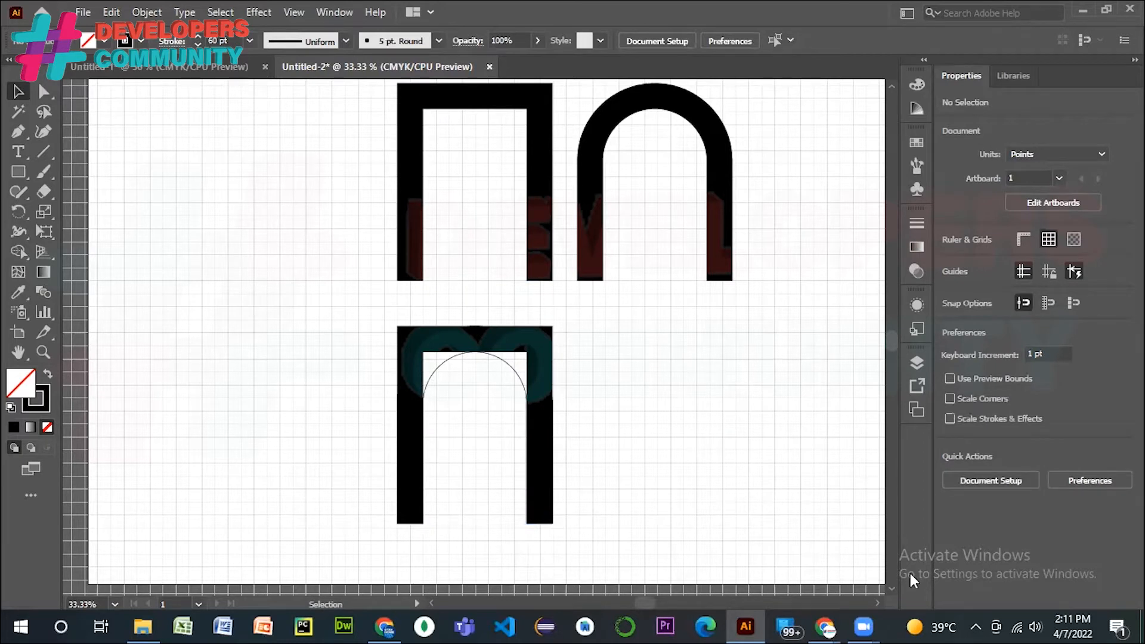
scroll(910, 575, "right", 9)
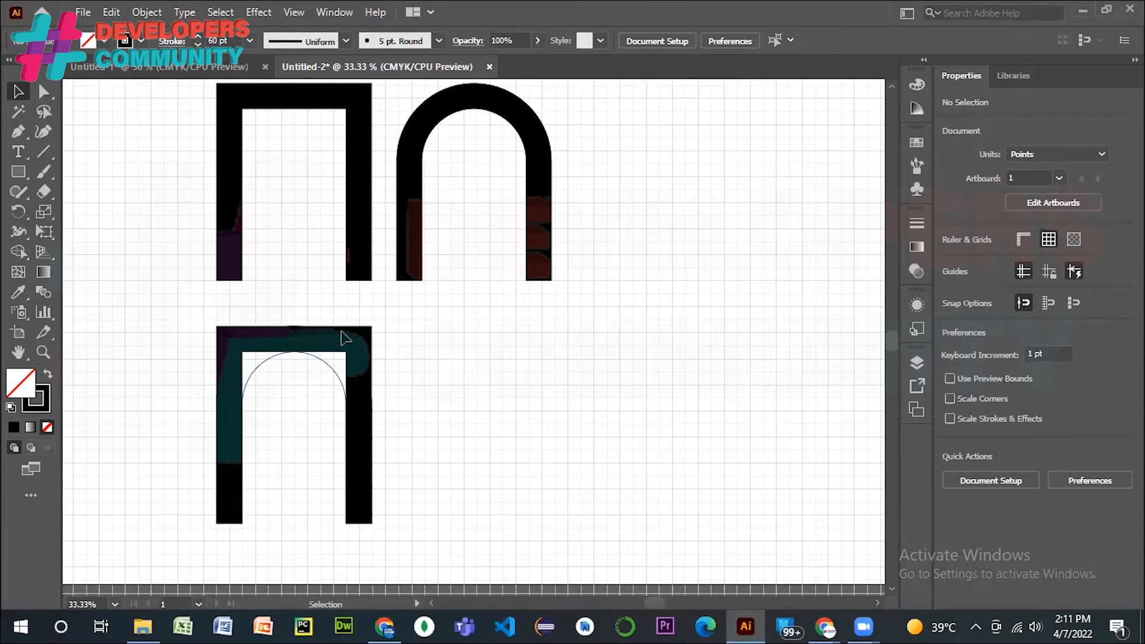
- Try a 1 pt stroke on the square-cornered copy over the outlined arch, and undo the change
left_click(320, 341)
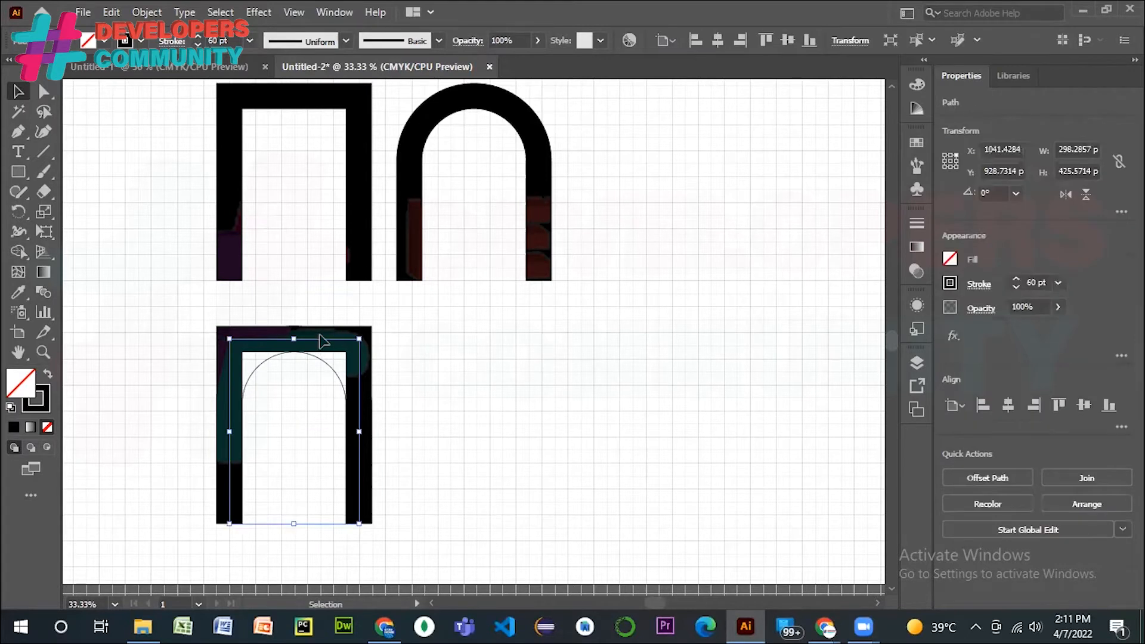
double_click(231, 40)
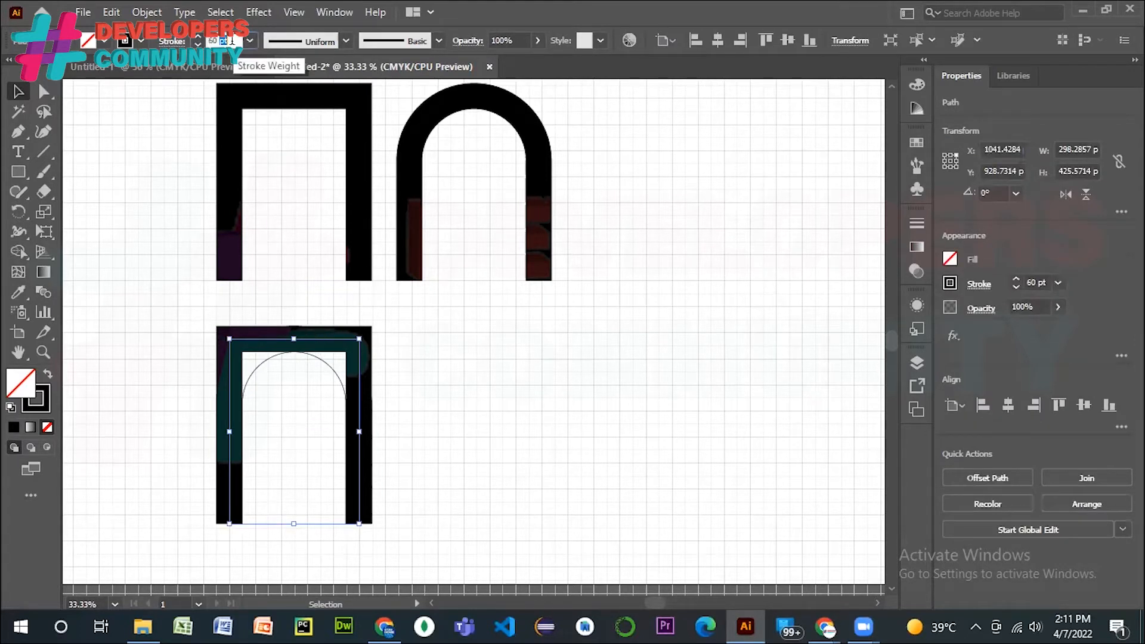
key("BackSpace")
key("BackSpace")
key("BackSpace")
type("1")
key("Return")
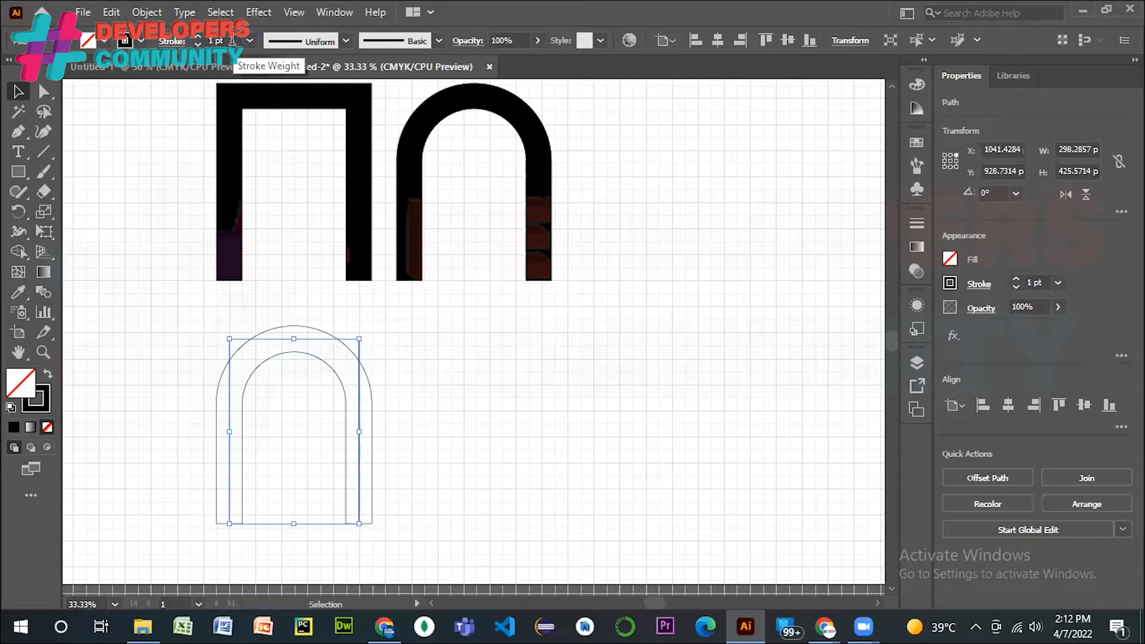
left_click(423, 391)
left_click(236, 342)
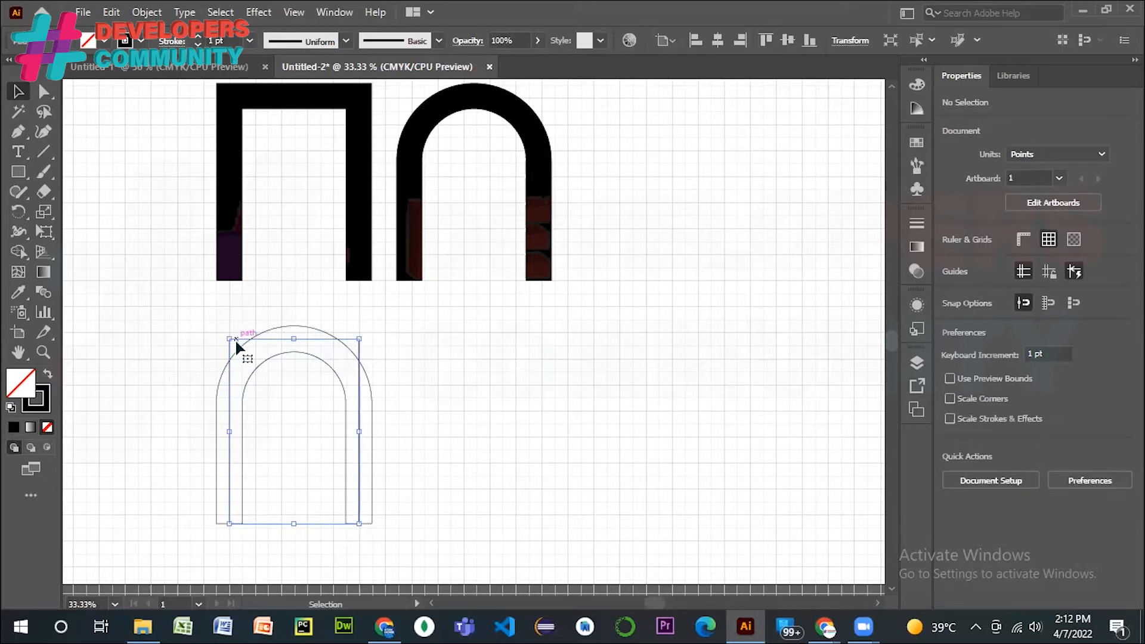
left_click(425, 320)
key("a")
key("ctrl+z")
- Round both upper corners of the square-cornered copy fully so its top follows the outlined arch
key("v")
left_click(440, 366)
left_click(228, 340)
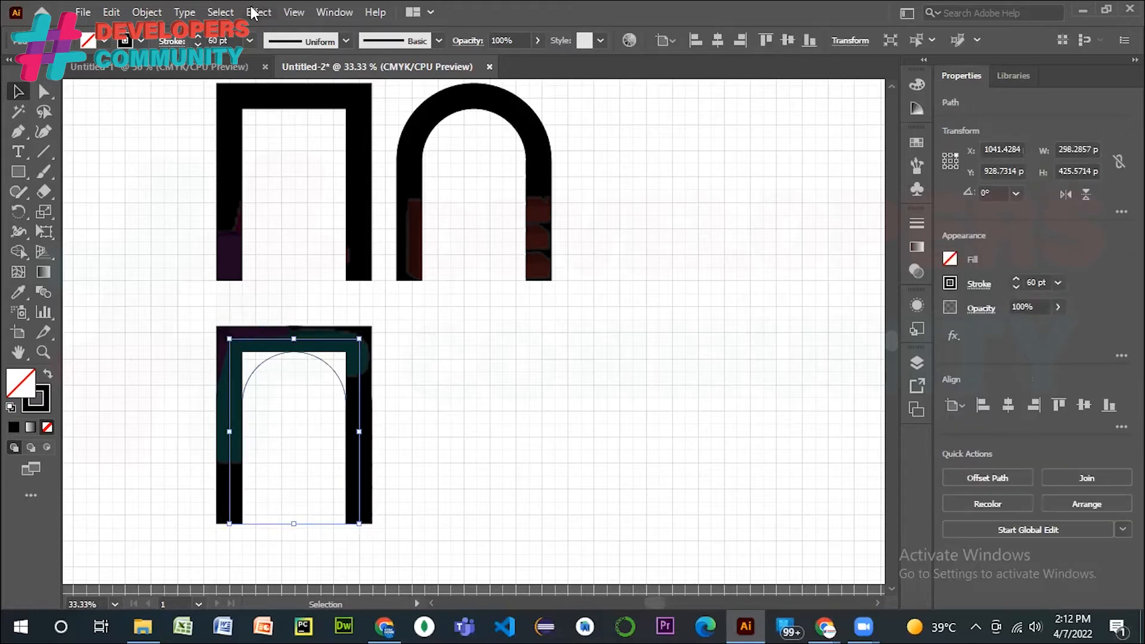
left_click(220, 332)
left_click(282, 330)
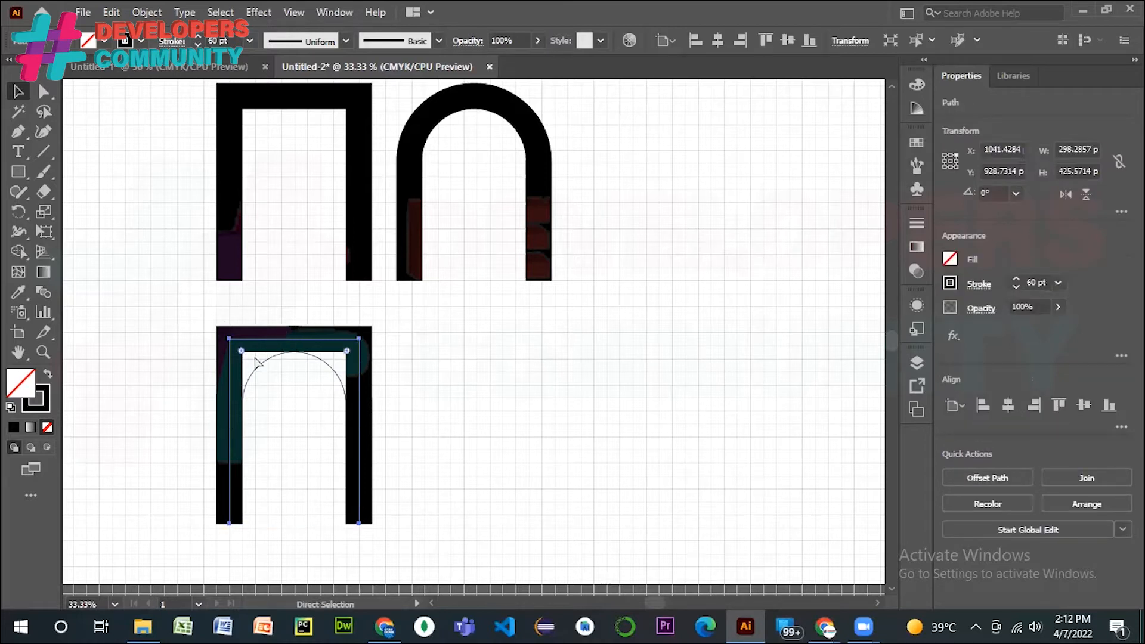
key("a")
left_click_drag(253, 369, 298, 419)
- Set the stroke weight of the rounded copy to 1 pt so it runs as a centre line inside the outline
key("v")
left_click(218, 41)
type("1")
key("Return")
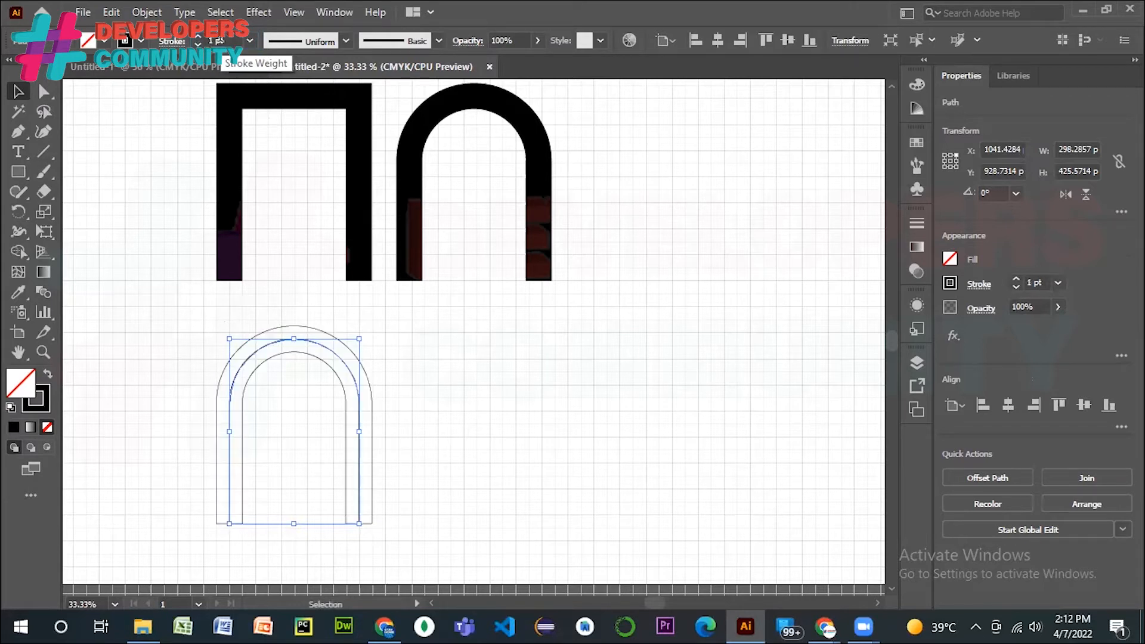
left_click(447, 387)
- Duplicate the outlined arch together with its centre line horizontally, placing the copy about 438 pt to the right
key("ctrl+plus")
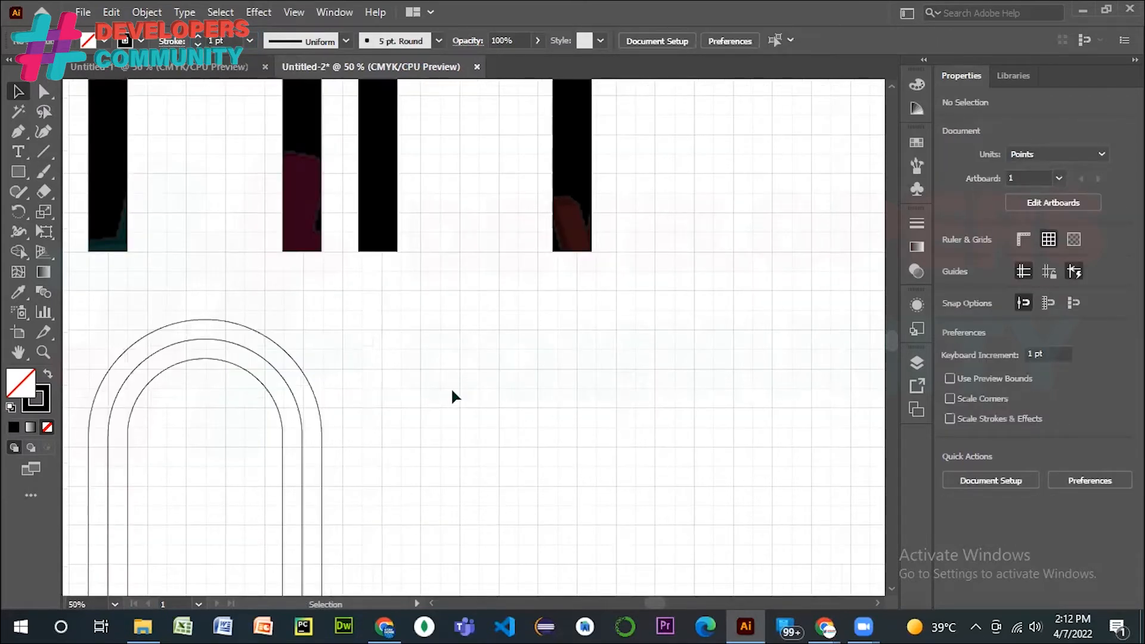
scroll(452, 391, "down", 2)
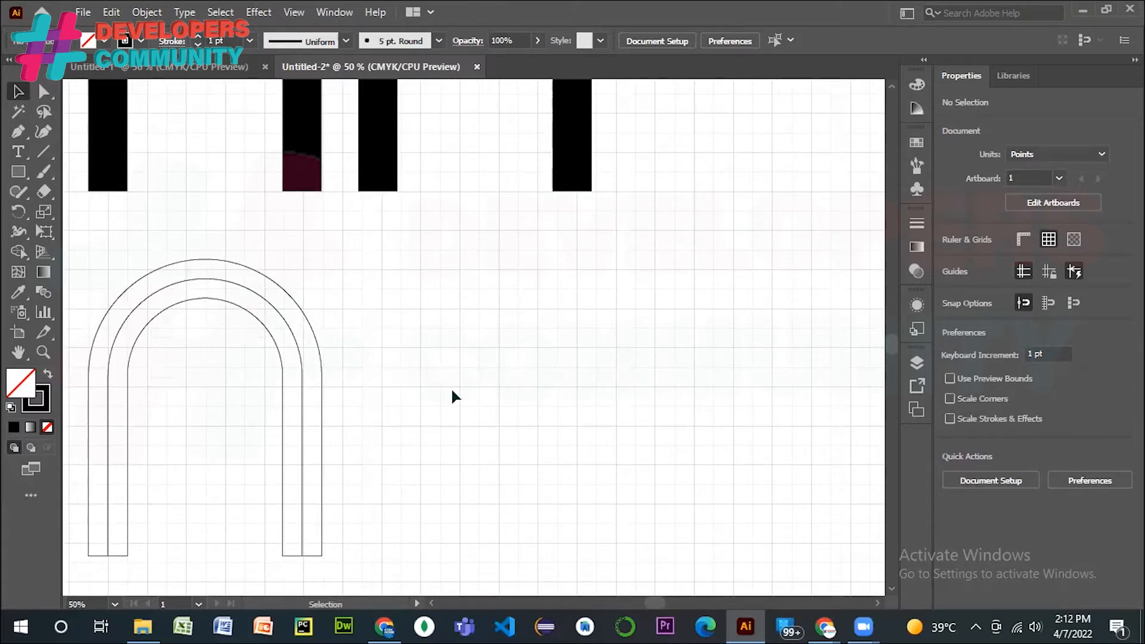
left_click_drag(82, 285, 378, 572)
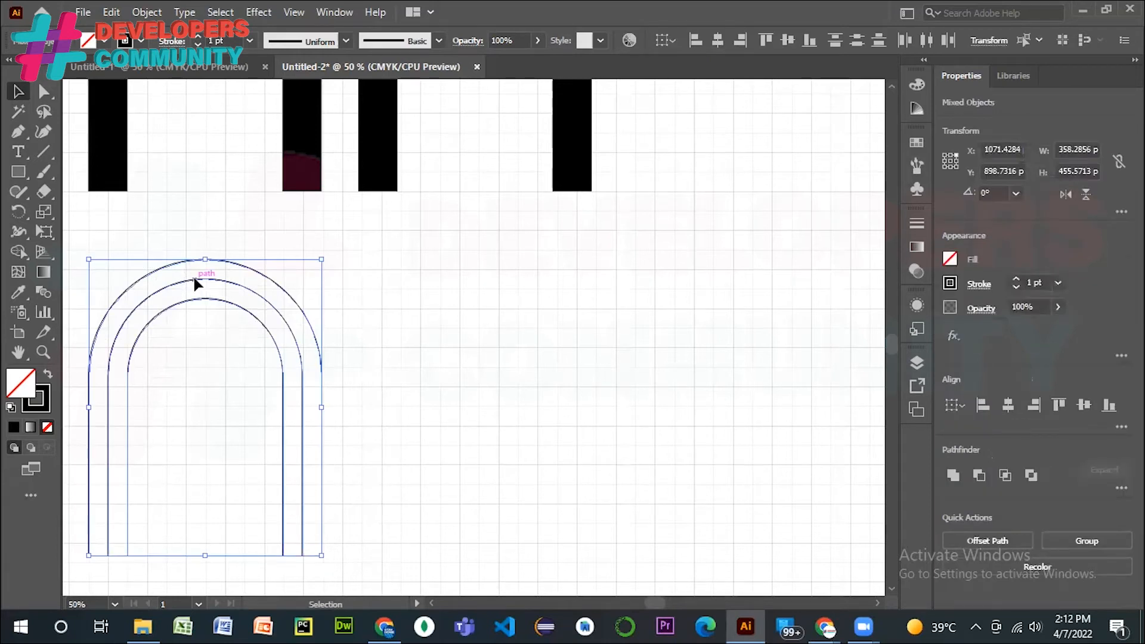
left_click_drag(195, 282, 482, 282)
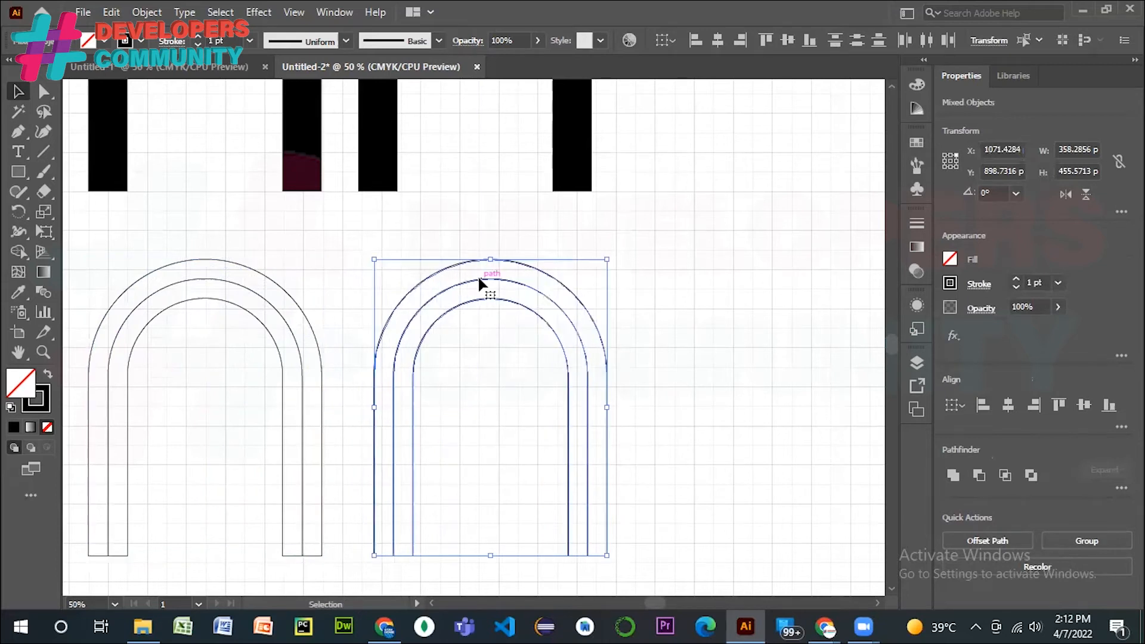
left_click(678, 370)
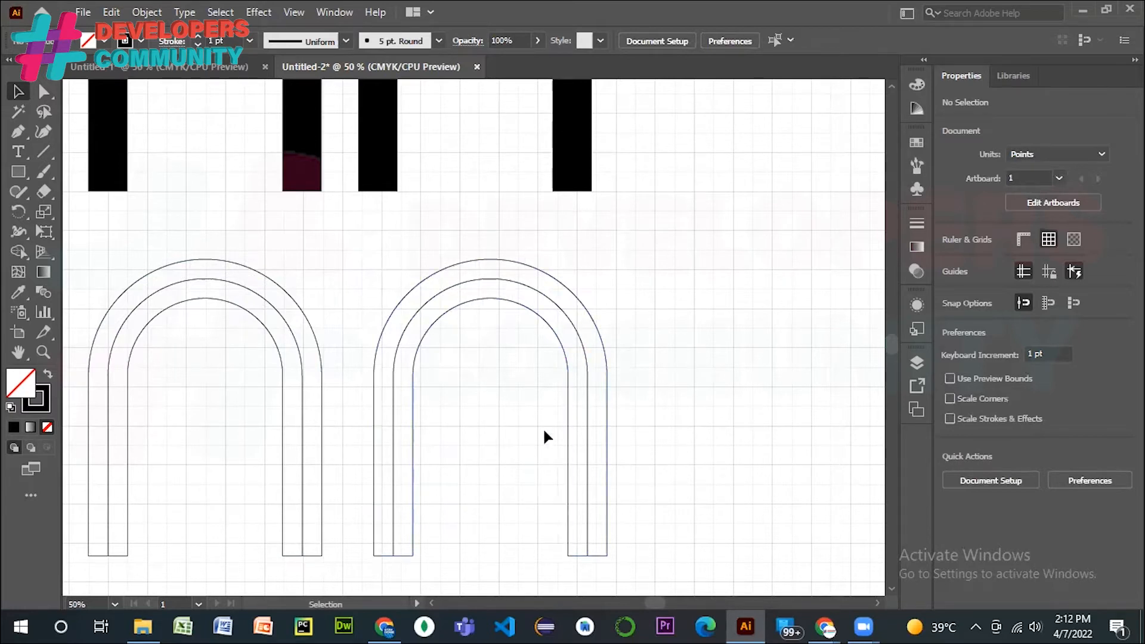
- Shorten the centre line of the right-hand arch from below so both its ends stop above the outline's base
left_click(462, 290)
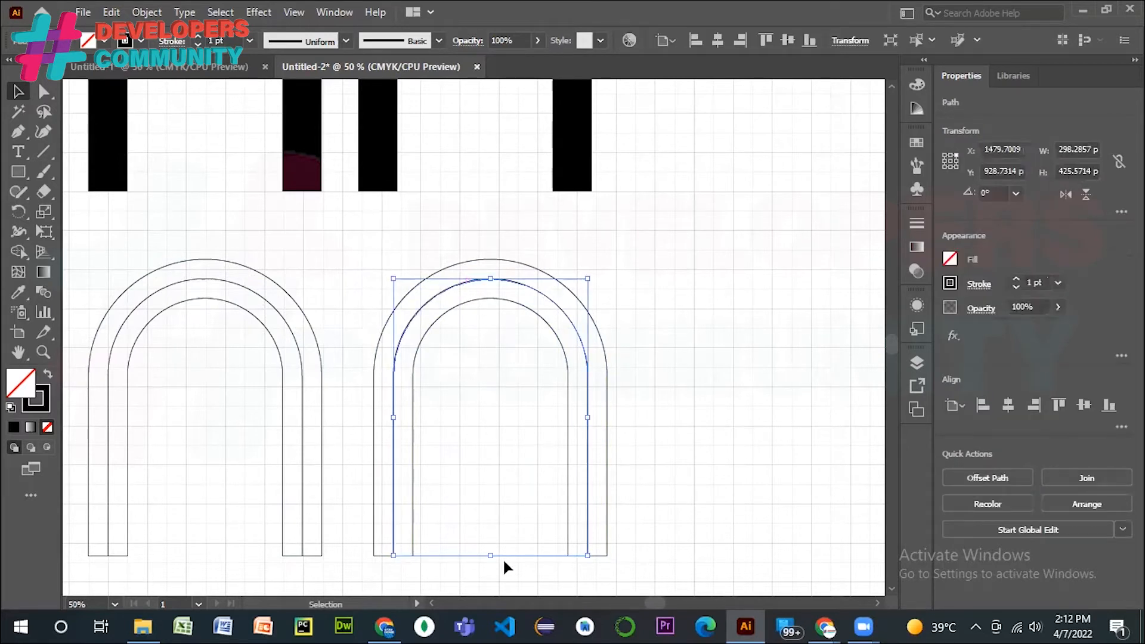
left_click_drag(490, 558, 489, 524)
left_click(705, 453)
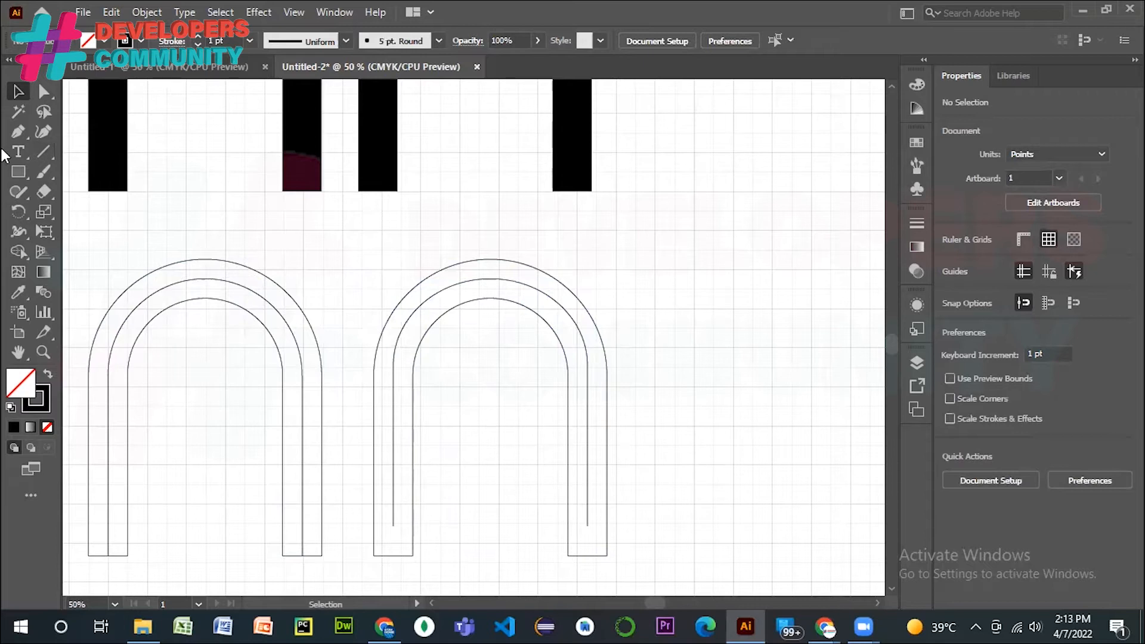
- Extend both ends of the right-hand arch's centre line with the Pen tool to the outline's outer bottom corners, undoing the stray extra point
left_click(20, 134)
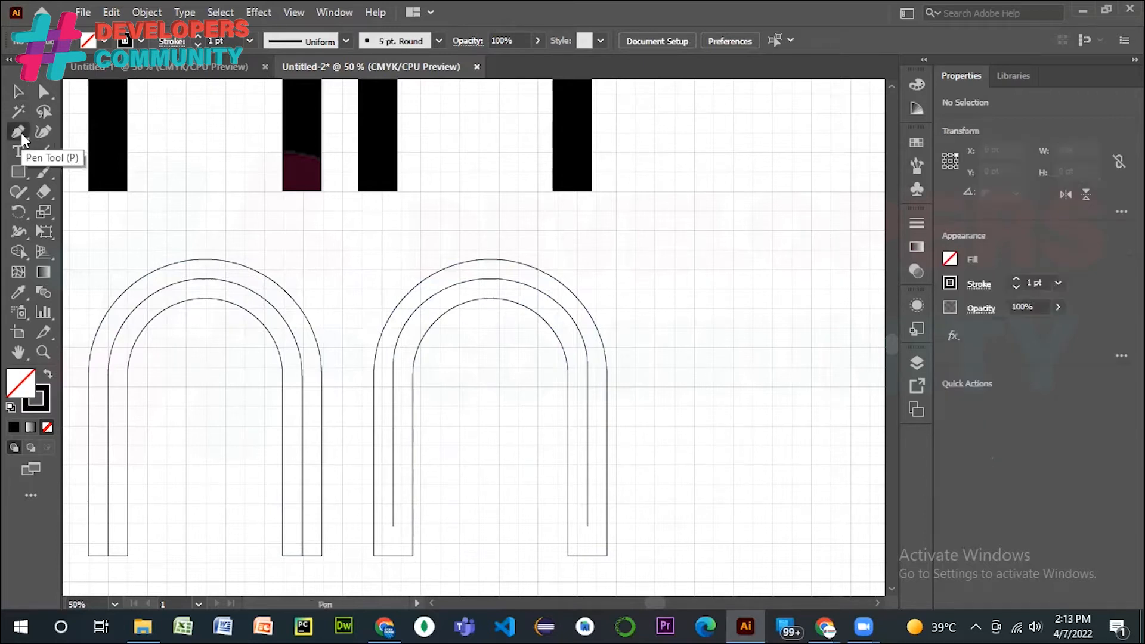
left_click(392, 526)
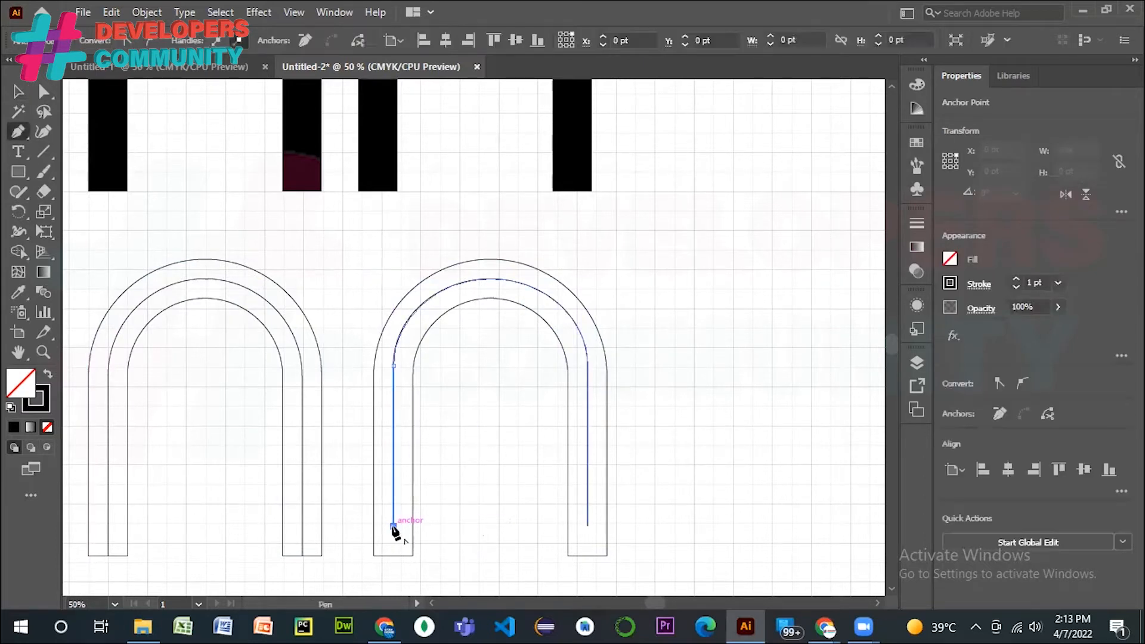
left_click(374, 555)
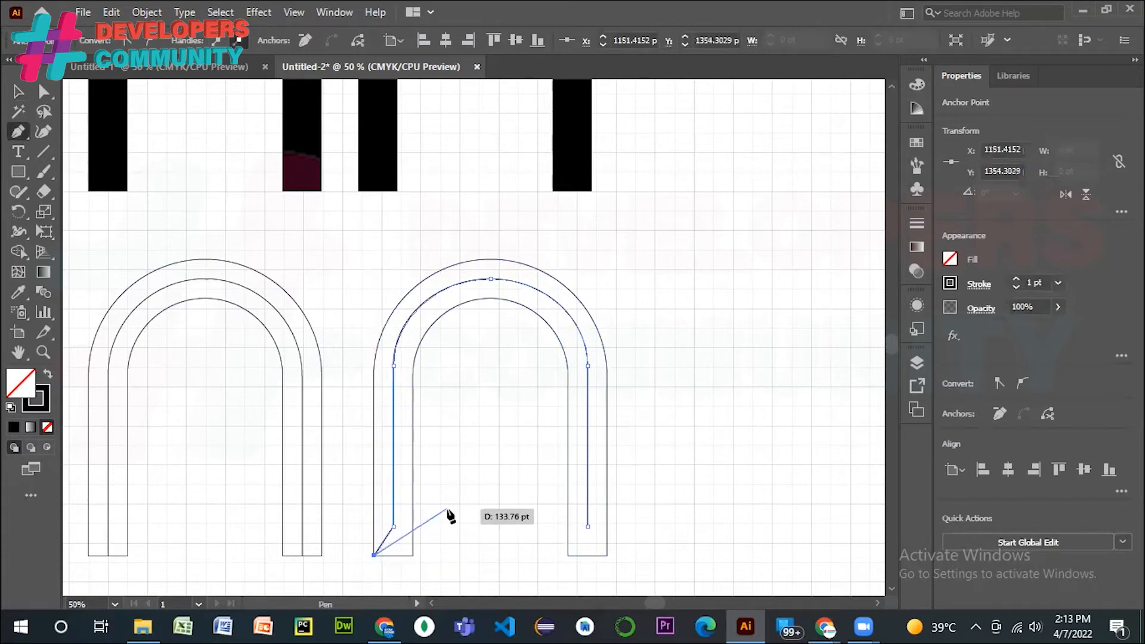
key("Escape")
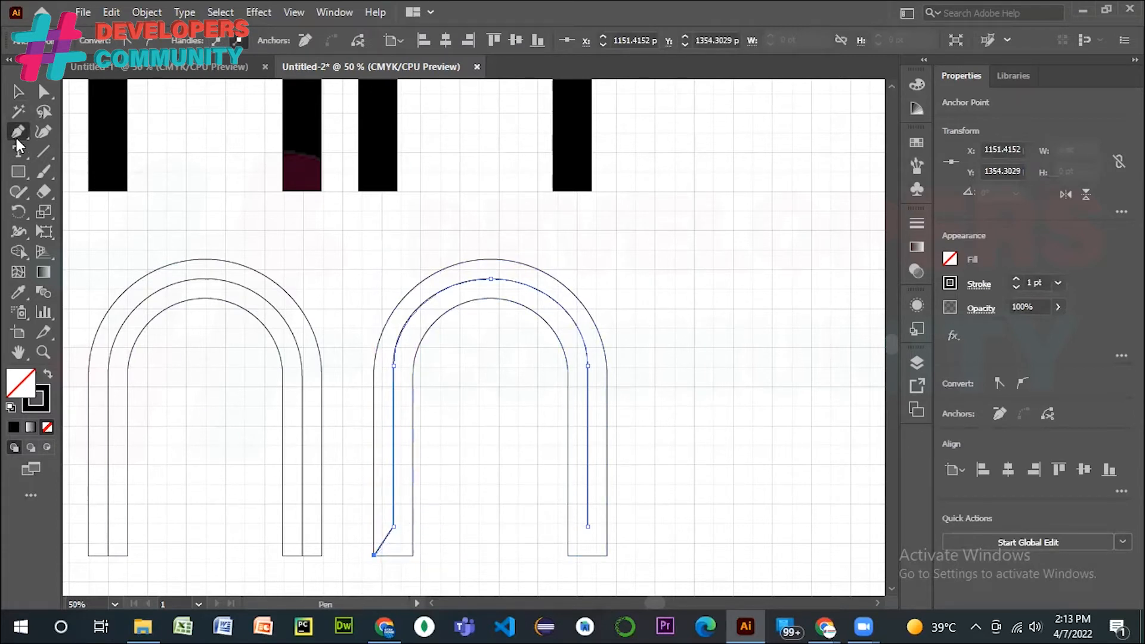
left_click(587, 526)
left_click(606, 555)
left_click(719, 444)
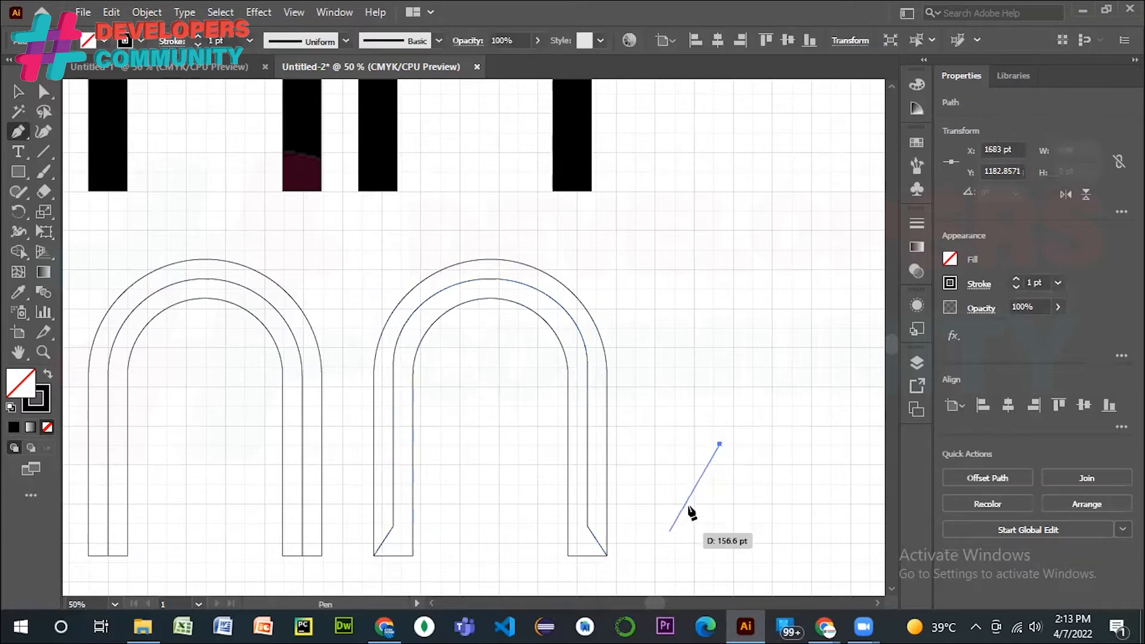
key("ctrl+z")
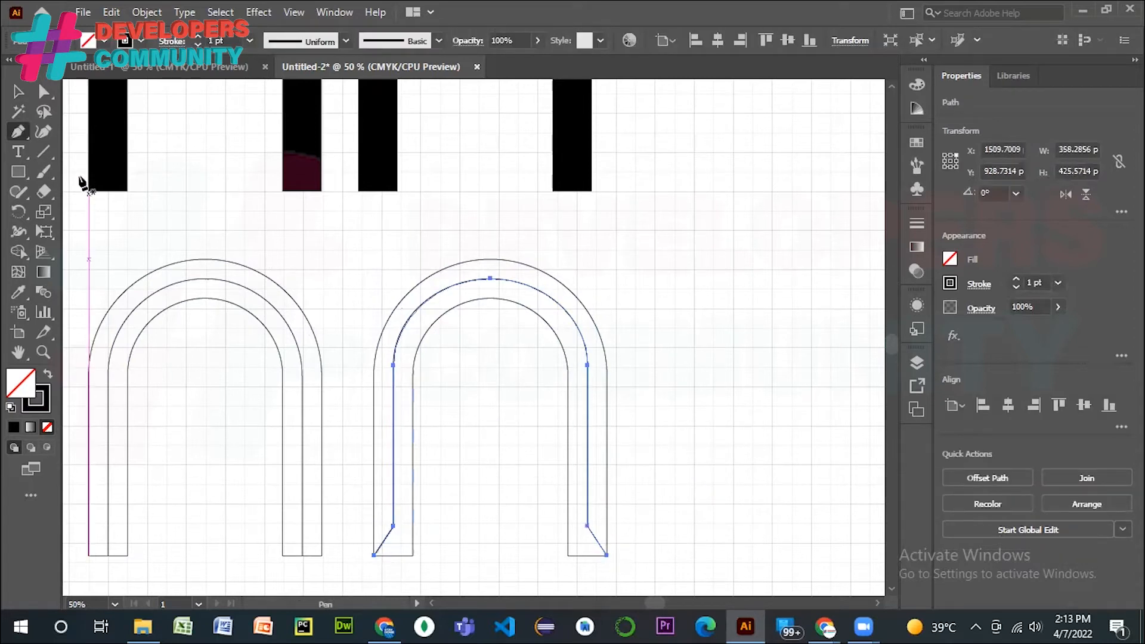
- Round the bend near the foot of the centre line's left leg to a radius of about 181 pt
left_click(17, 90)
left_click(41, 91)
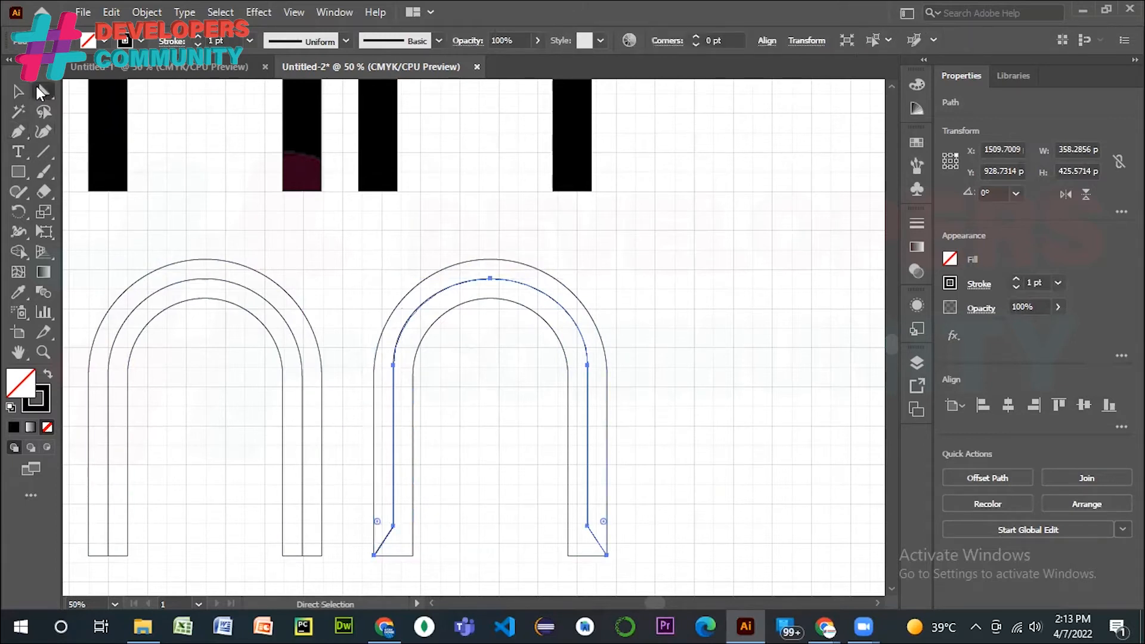
left_click(392, 527)
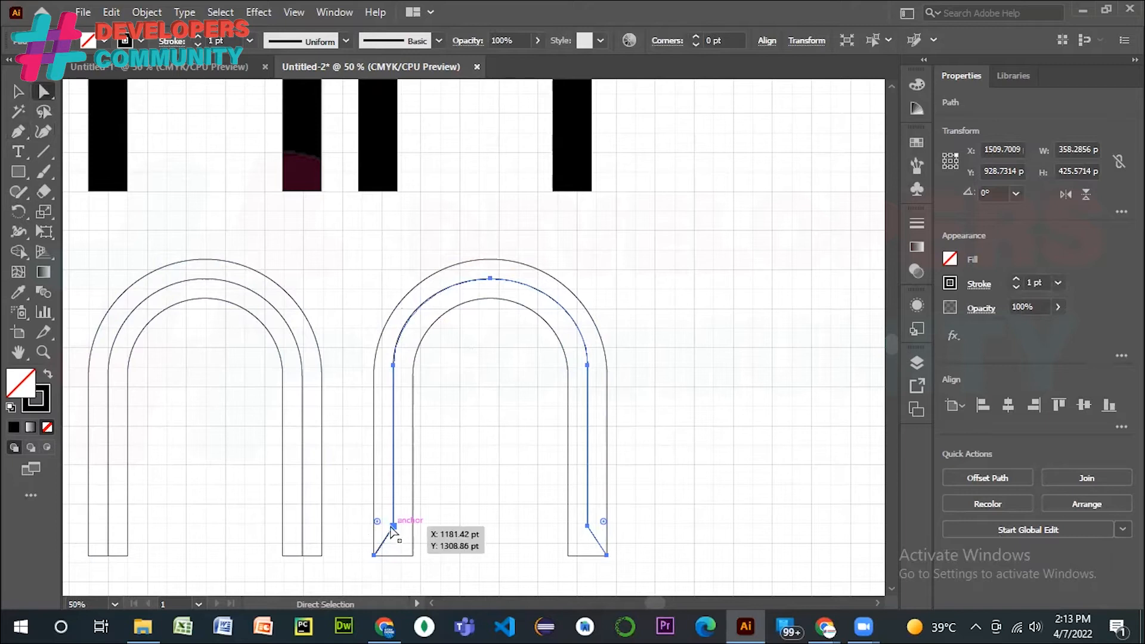
left_click(392, 526)
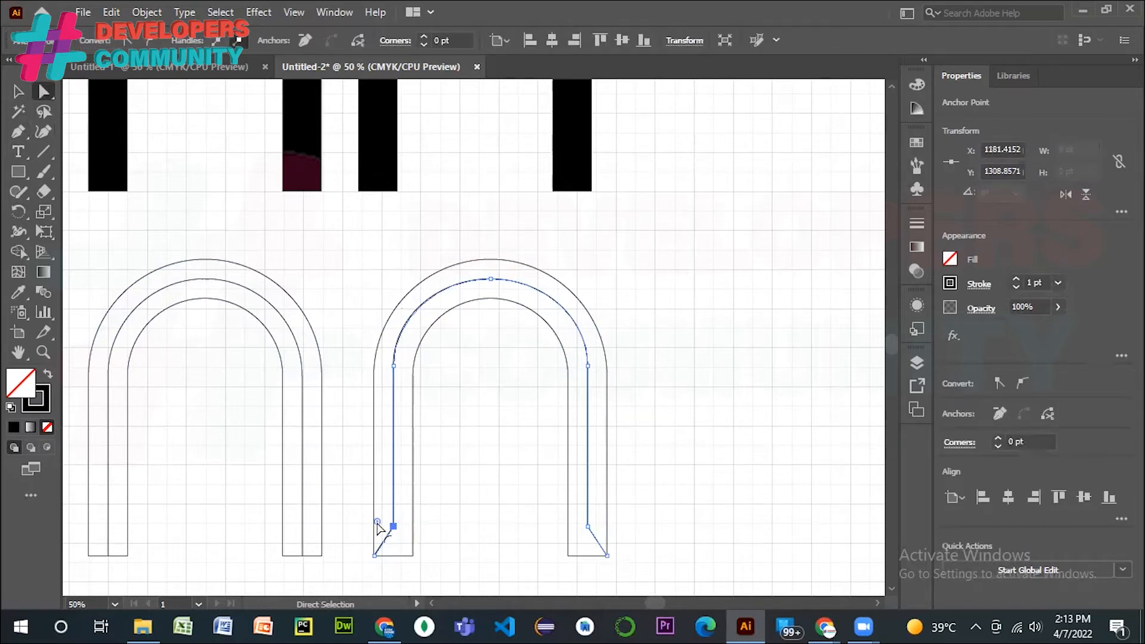
left_click_drag(377, 527, 251, 442)
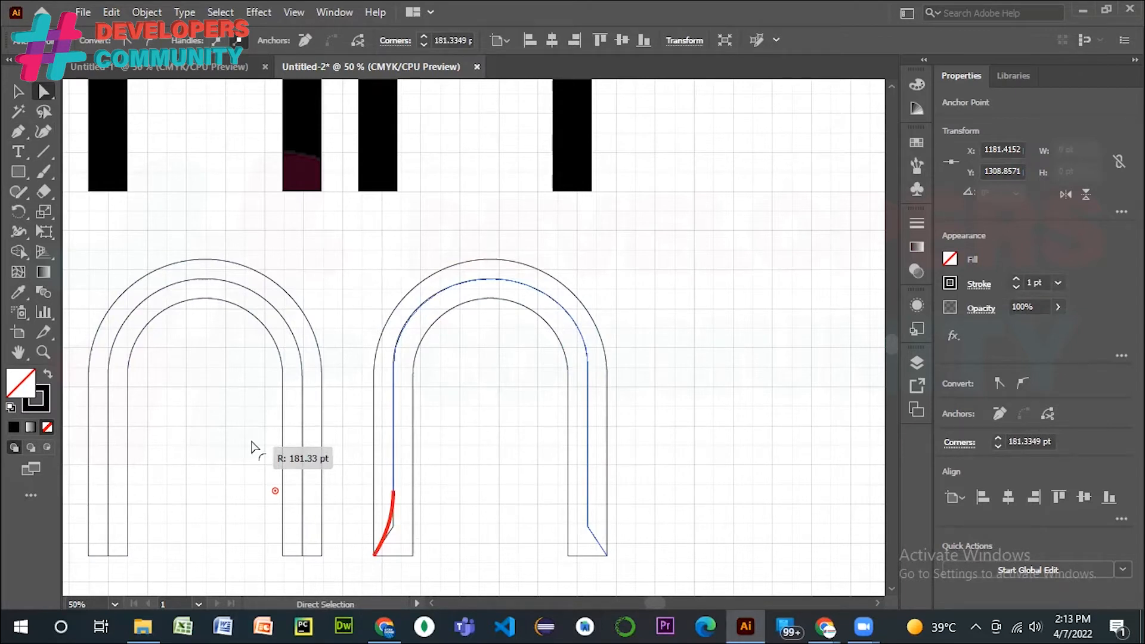
left_click_drag(251, 442, 252, 449)
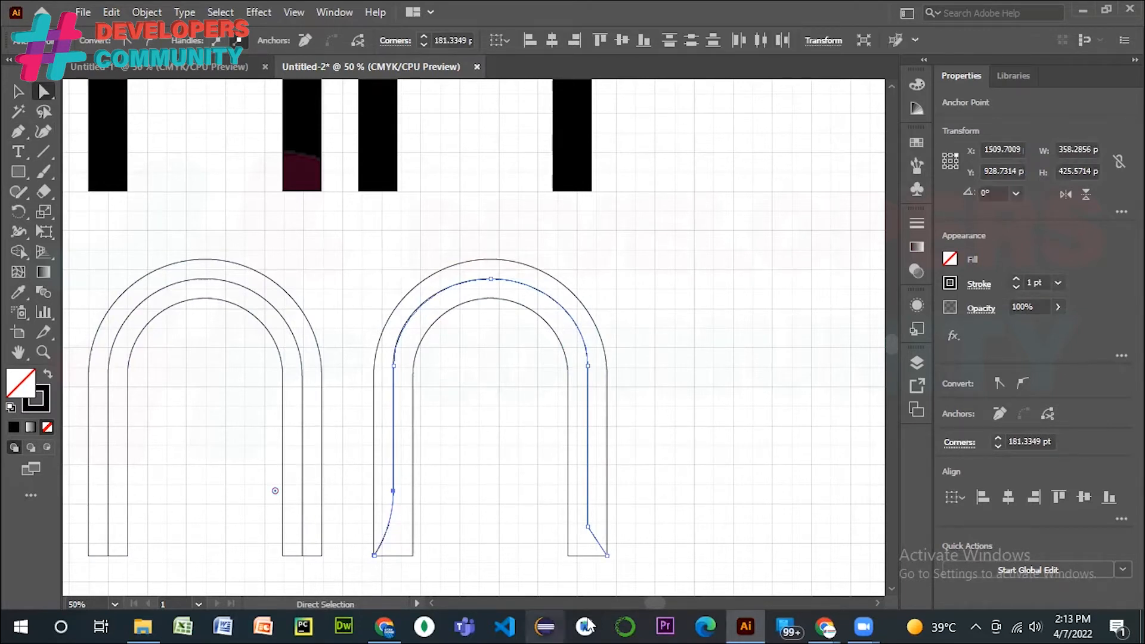
- Round the inner bottom corner of the right-hand outline's left leg fully, to a radius of about 60 pt
left_click(403, 556)
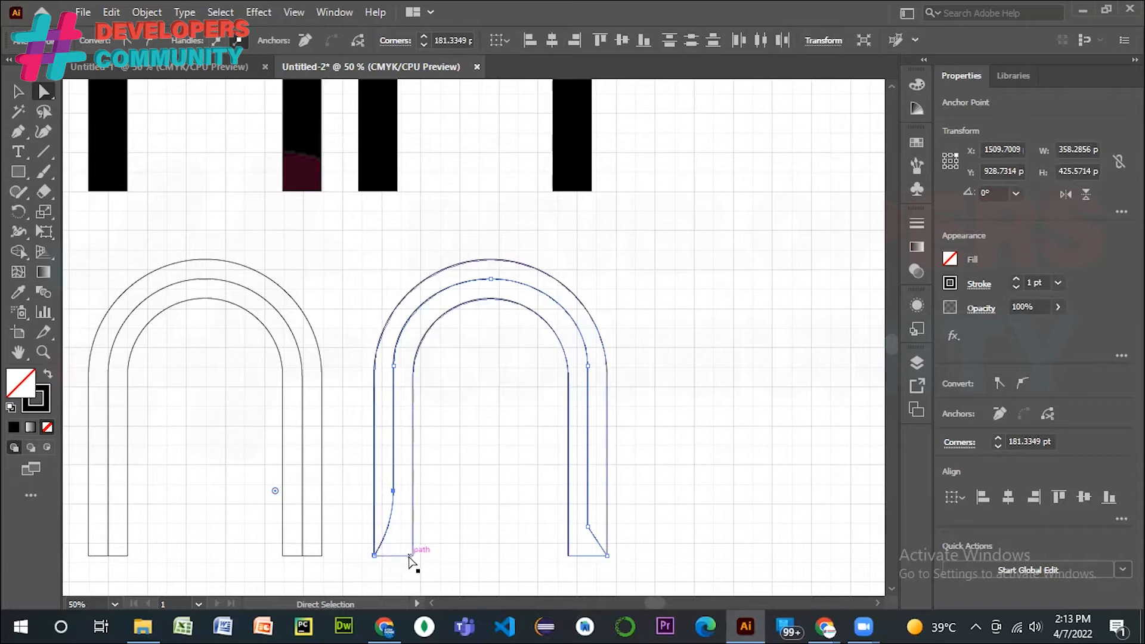
left_click(412, 555)
left_click_drag(401, 545, 320, 522)
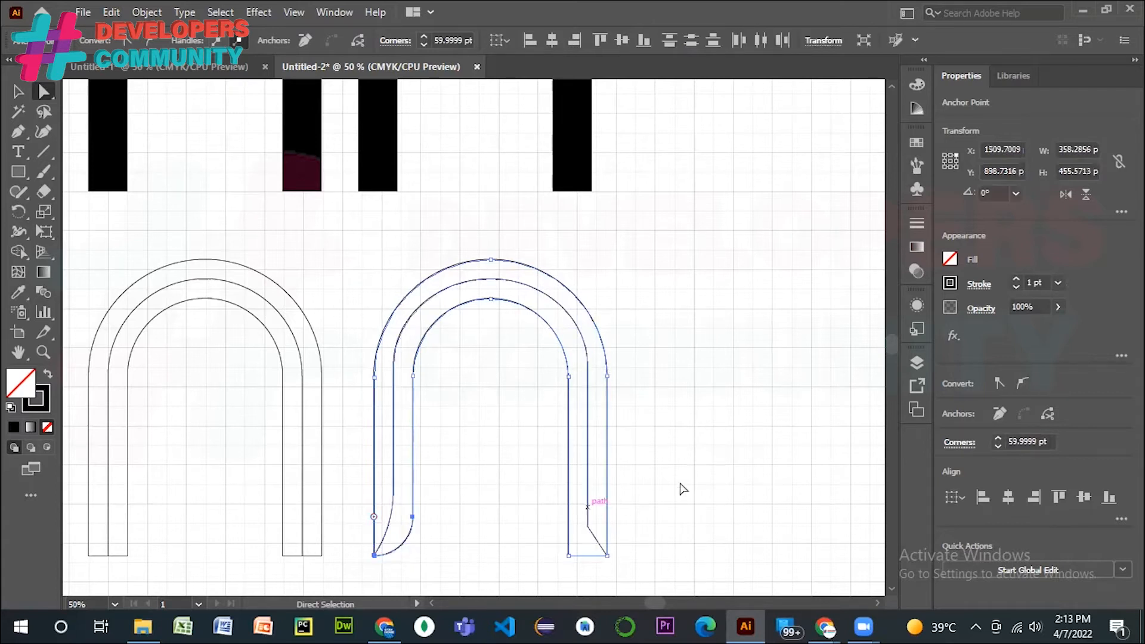
left_click(736, 465)
- Round the bend near the foot of the centre line's right leg into a curve mirroring the left leg's
left_click(586, 526)
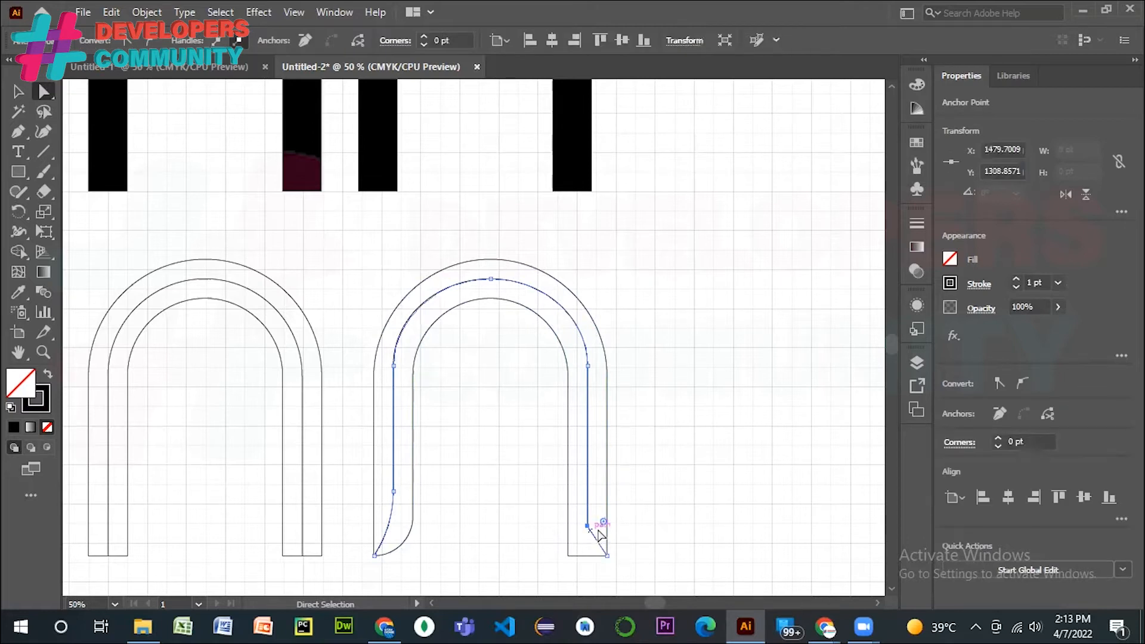
left_click_drag(602, 525, 745, 490)
left_click(616, 560)
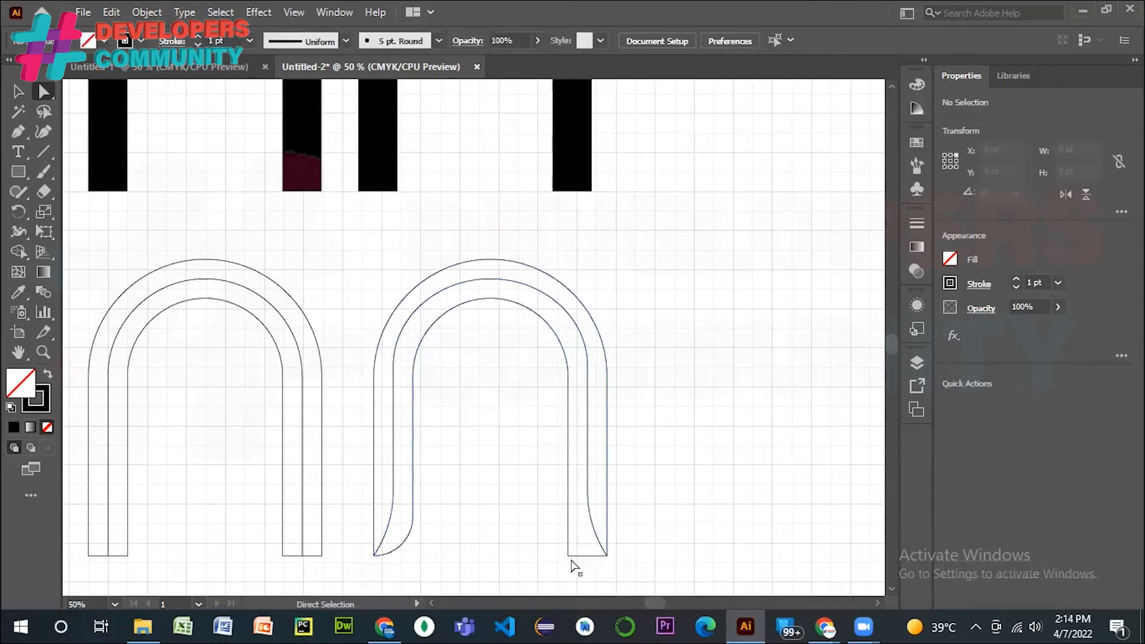
- Round the inner bottom corner of the right-hand outline's right leg fully to mirror the left foot
left_click(567, 556)
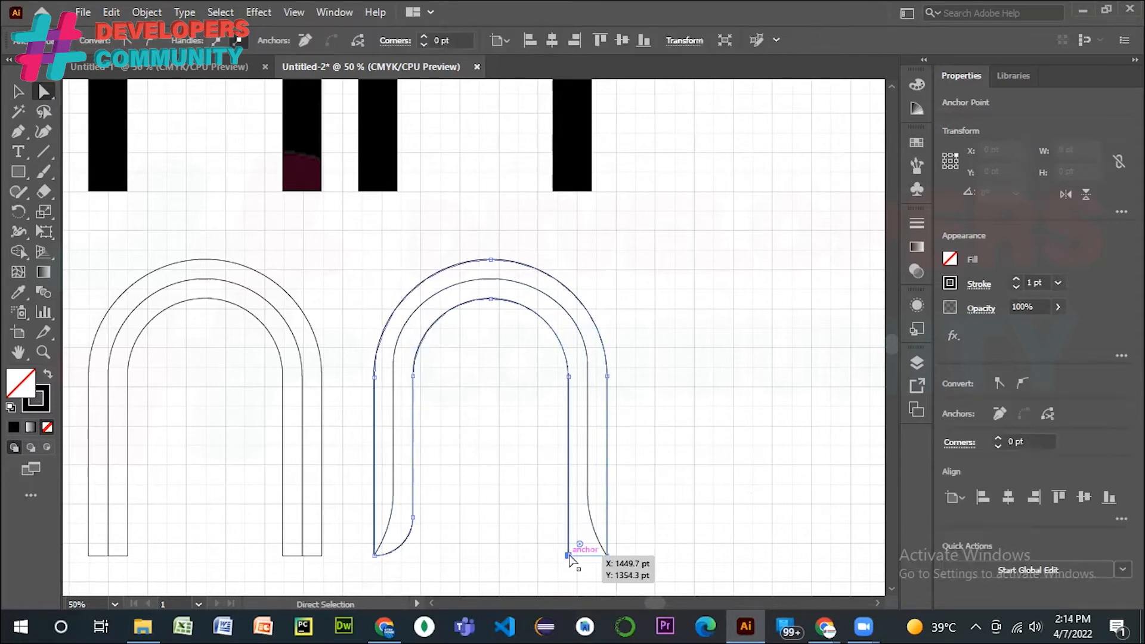
left_click_drag(580, 545, 734, 463)
left_click(735, 463)
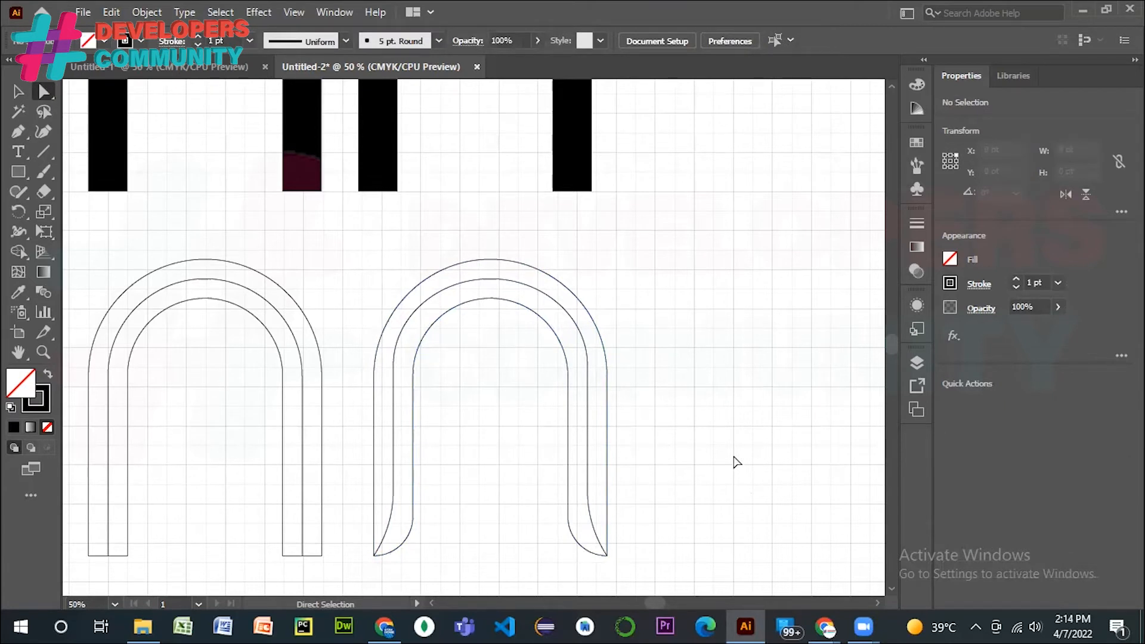
- Try to shift the right-hand arch and its centre line horizontally into the empty space beside it, then undo
key("ctrl+minus")
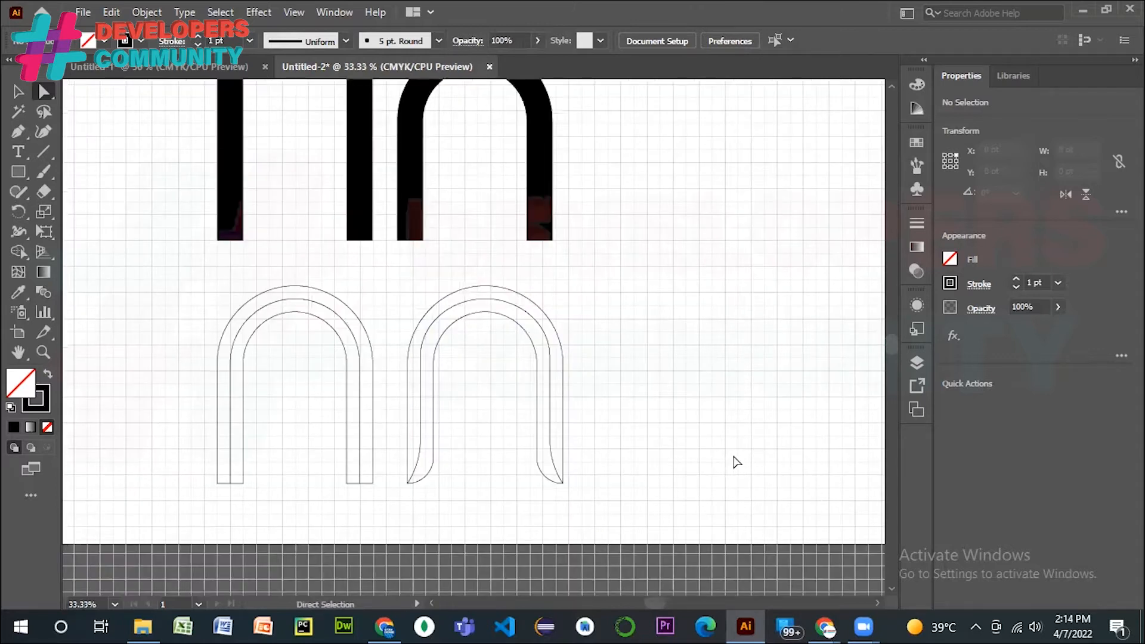
left_click_drag(389, 299, 611, 507)
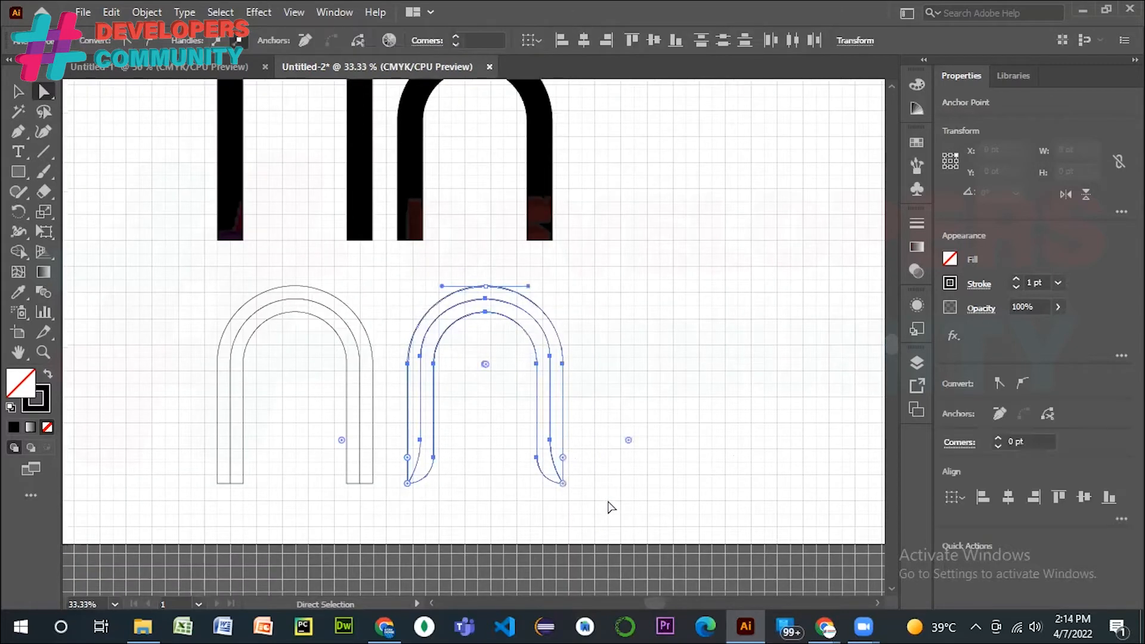
left_click(485, 300)
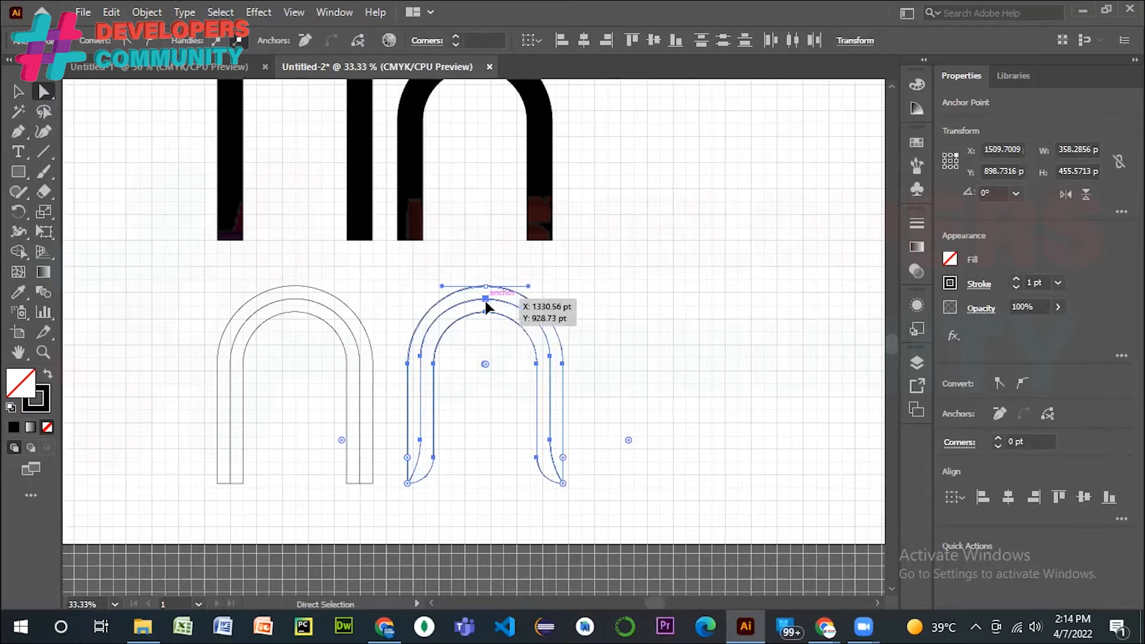
left_click_drag(485, 302, 671, 306)
key("ctrl+z")
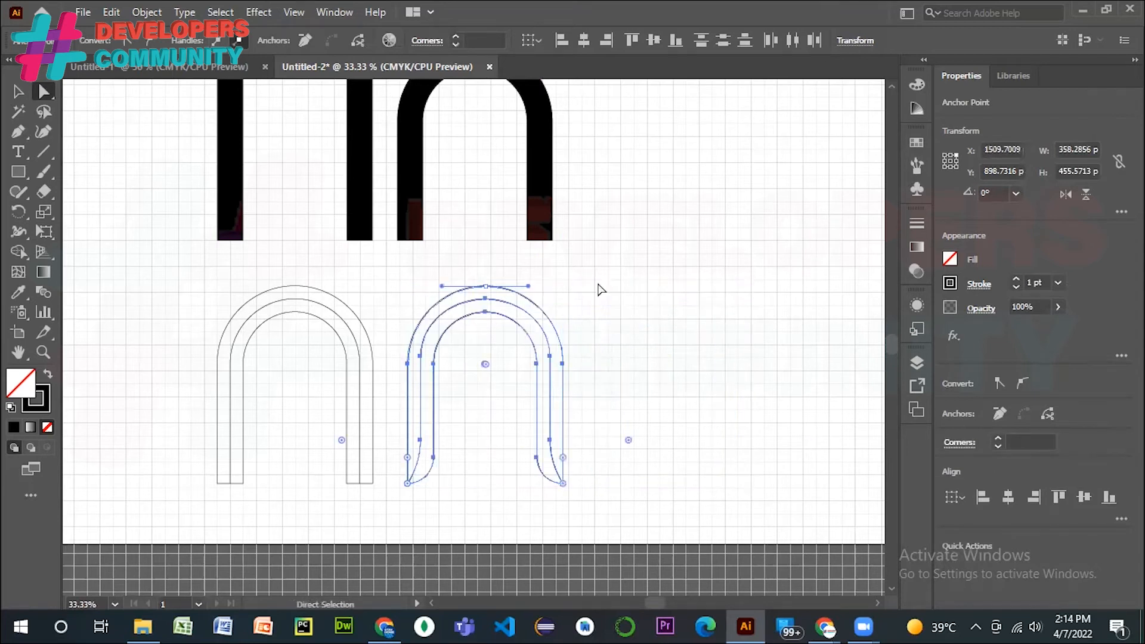
- Select the entire right-hand arch with curved feet, including both outlines and its centre line
left_click(471, 314, "shift")
left_click(471, 314, "shift")
left_click(471, 314, "shift")
left_click(471, 314, "shift")
left_click(733, 356)
left_click_drag(418, 285, 593, 498)
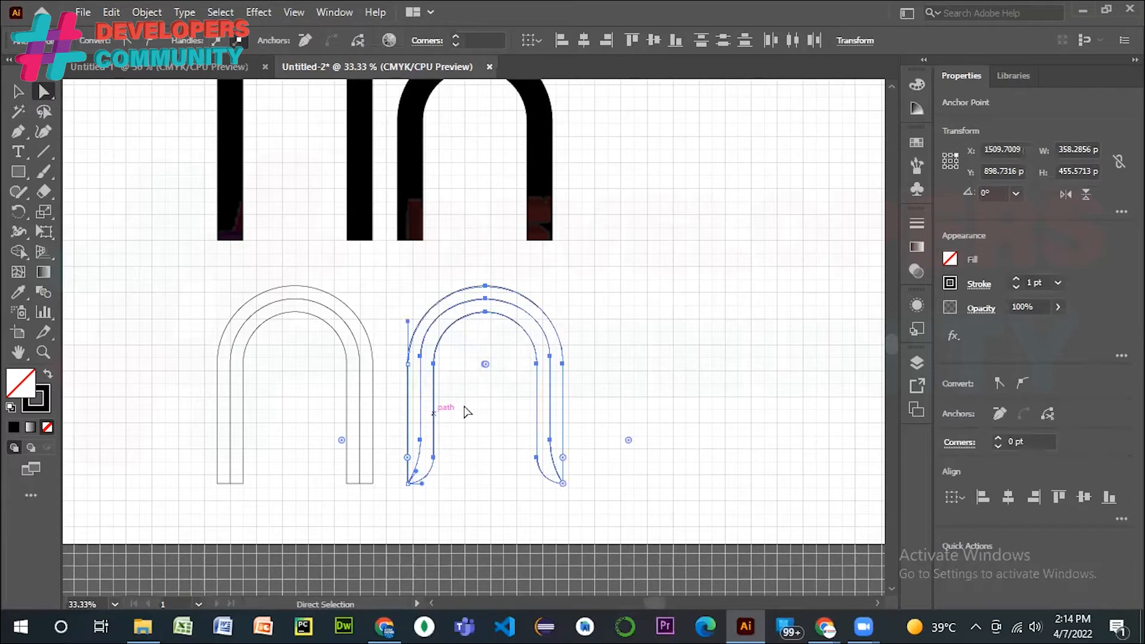
left_click_drag(393, 253, 612, 508)
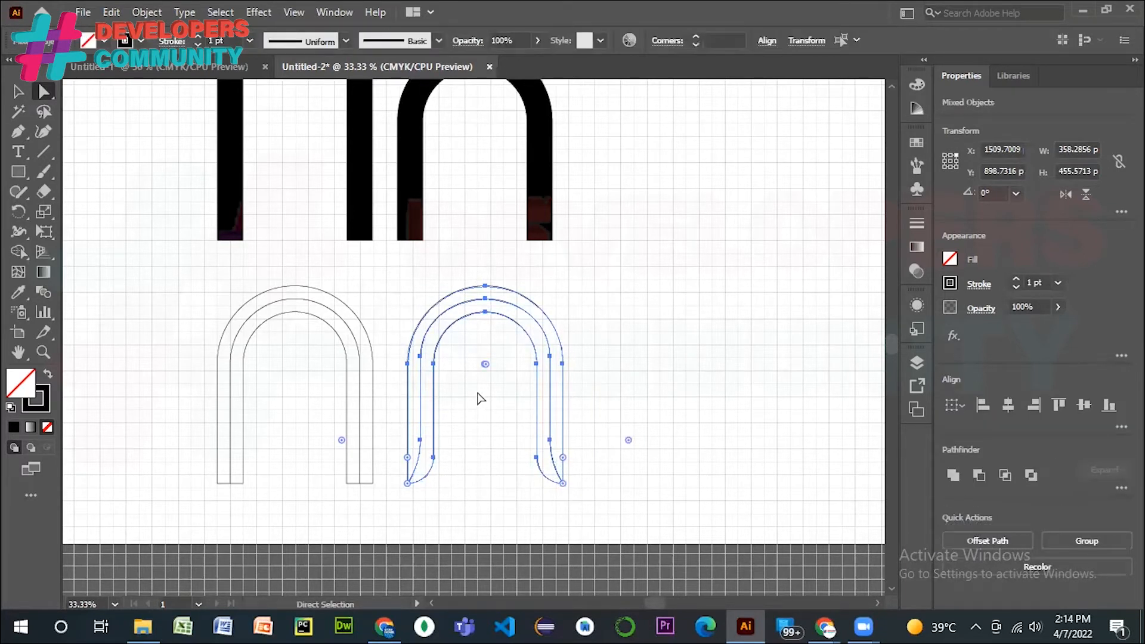
left_click_drag(478, 396, 583, 422)
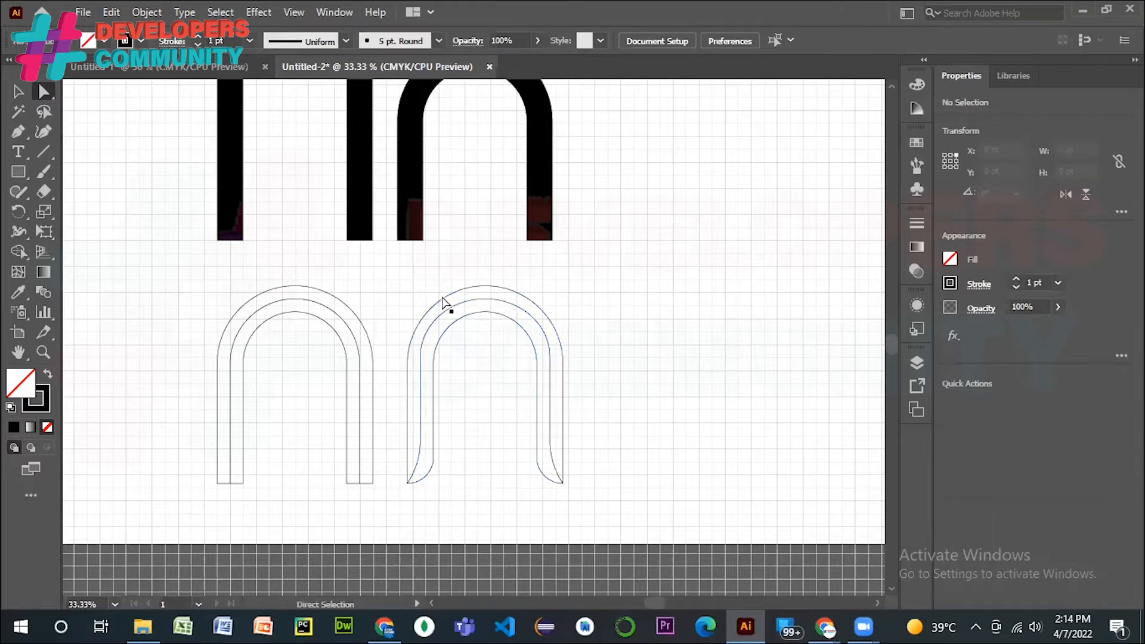
left_click_drag(385, 292, 616, 518)
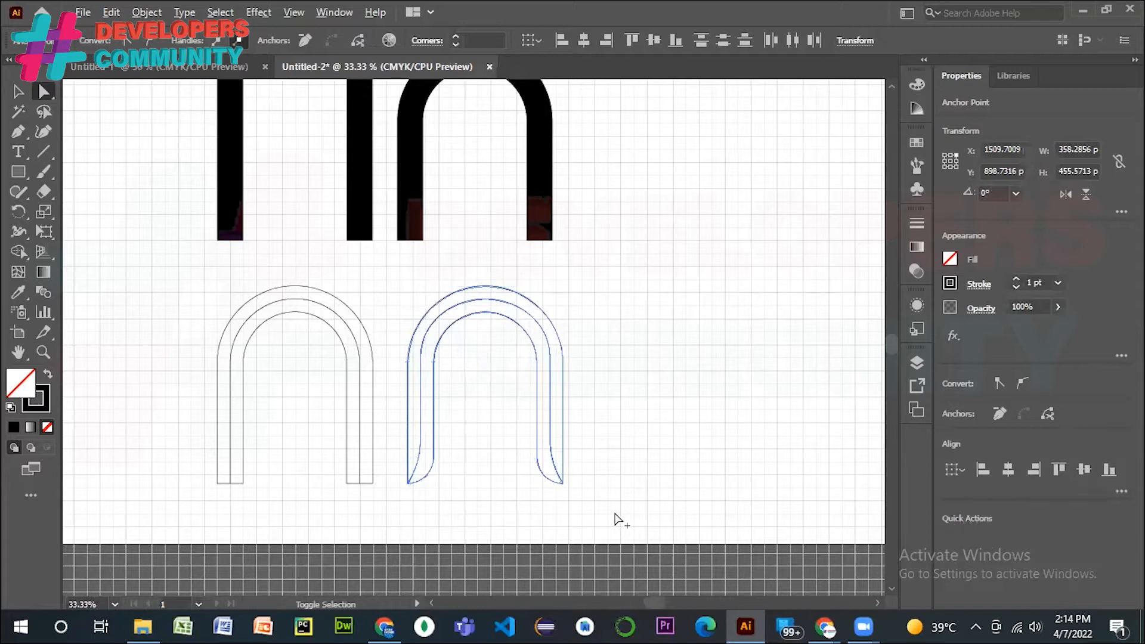
- Duplicate the selected curved-foot arch with its centre line and shift the copy horizontally into the empty space on the right, to X about 2095.7
key("alt+shift+Right")
key("Right")
key("Right")
key("Right")
key("Right")
key("Right")
key("Right")
key("Right")
key("Right")
key("Right")
key("Right")
key("Right")
key("Right")
key("Right")
key("Right")
key("Right")
key("Right")
key("Right")
key("Right")
key("Right")
key("Right")
key("Right")
key("Right")
key("Right")
key("Right")
key("Right")
key("Right")
key("Right")
key("Right")
key("Right")
key("Right")
key("Right")
key("Right")
key("Right")
key("Right")
key("Right")
key("Right")
key("Right")
key("Right")
key("Right")
key("Right")
key("Right")
key("Right")
key("Right")
key("Right")
key("Right")
key("Right")
key("Right")
key("Right")
key("Right")
key("Right")
key("Right")
key("Right")
key("Right")
key("Right")
key("Right")
key("Right")
key("Right")
key("Right")
key("Right")
key("Right")
key("Right")
key("Right")
key("Right")
key("Right")
key("Right")
key("Right")
key("Right")
key("Right")
key("Right")
key("Right")
key("Right")
key("Right")
key("Right")
key("Right")
key("Right")
key("Right")
key("Right")
key("Right")
key("Right")
key("Right")
key("Right")
key("Right")
key("Right")
key("Right")
key("Right")
key("Right")
key("Right")
key("Right")
key("Right")
key("Right")
key("Right")
key("Right")
key("Right")
key("Right")
key("Right")
key("Right")
key("Right")
key("Right")
key("Right")
key("Right")
key("Right")
key("Right")
key("Right")
key("Right")
key("Right")
key("Right")
key("Right")
key("Right")
key("Right")
key("Right")
key("Right")
key("Right")
key("Right")
key("Right")
key("Right")
key("Right")
key("Right")
key("Right")
key("Right")
key("Right")
key("Right")
key("Right")
key("Right")
key("Right")
key("Right")
key("Right")
key("Right")
key("Right")
key("Right")
key("Right")
key("Right")
key("Right")
key("Right")
key("Right")
key("Right")
key("Right")
key("Right")
key("Right")
key("Right")
key("Right")
key("Right")
key("Right")
key("Right")
key("Right")
key("Right")
key("Right")
key("Right")
key("Right")
key("Right")
key("Right")
key("Right")
key("Right")
key("Right")
key("Right")
key("Right")
key("Right")
key("Right")
key("Right")
key("Right")
key("Right")
key("Right")
key("Right")
key("Right")
key("Right")
key("Right")
key("Right")
key("Right")
key("Right")
key("Right")
key("Right")
key("Right")
key("Right")
key("Right")
key("Right")
key("Right")
key("Right")
key("Right")
key("Right")
key("Right")
key("Right")
key("Right")
key("Right")
key("Right")
key("Right")
key("Right")
key("Right")
key("Right")
key("Right")
key("Right")
key("Right")
key("Right")
key("Right")
key("Right")
key("Right")
key("Right")
key("Right")
key("Right")
key("Right")
key("Right")
key("Right")
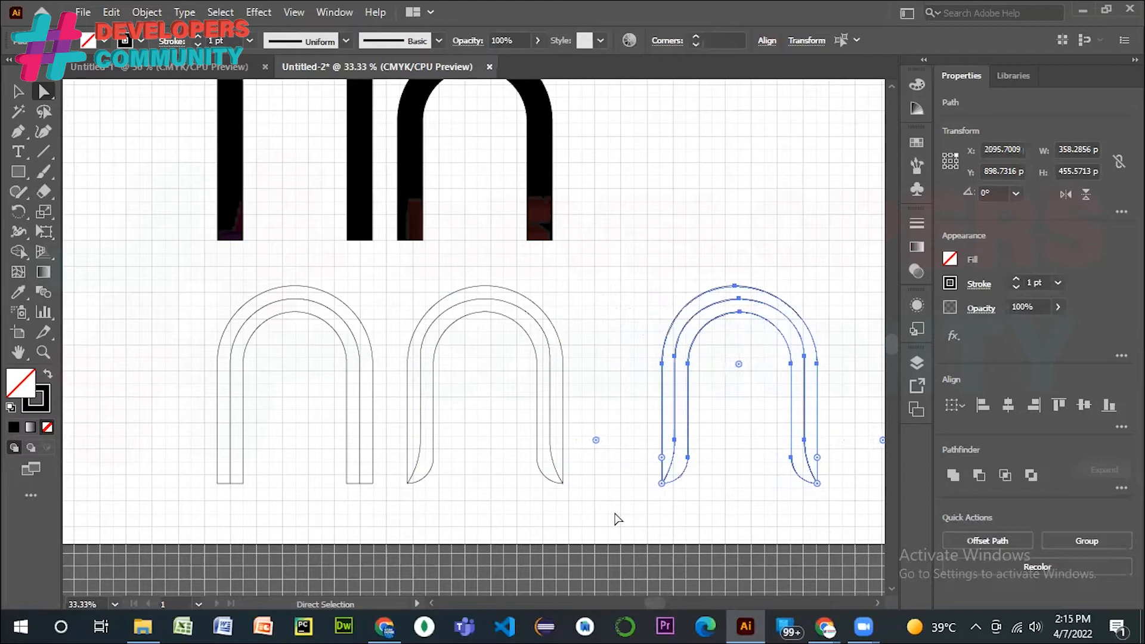
- Extend the artboard to the right and downward to about 2824 by 1806 pt, making room beside and below the arches
left_click(617, 518)
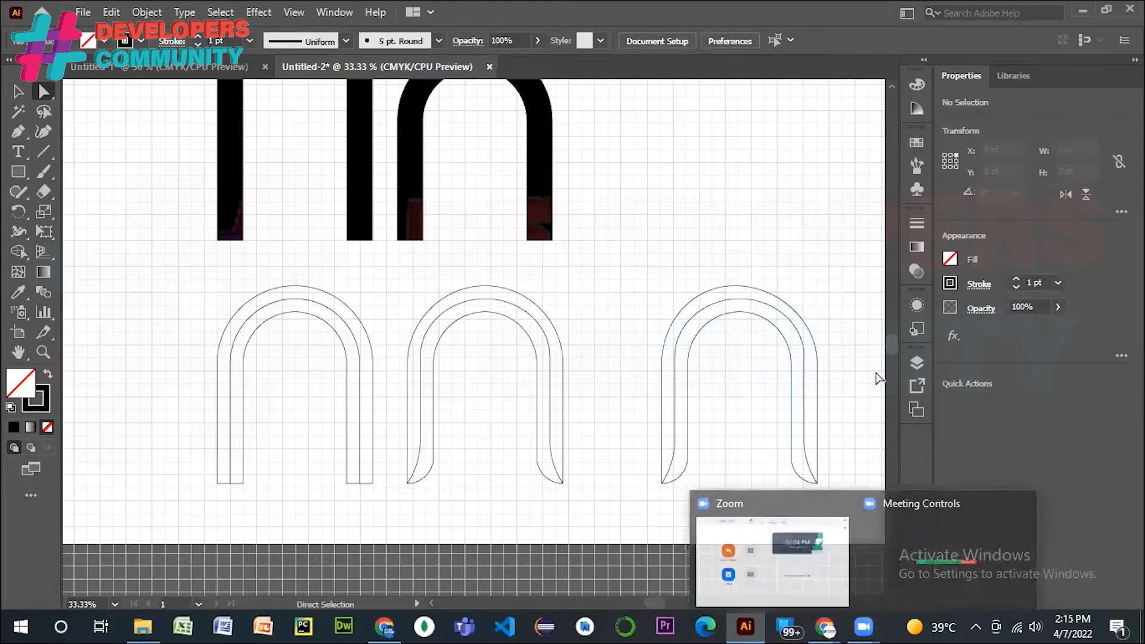
scroll(885, 571, "right", 5)
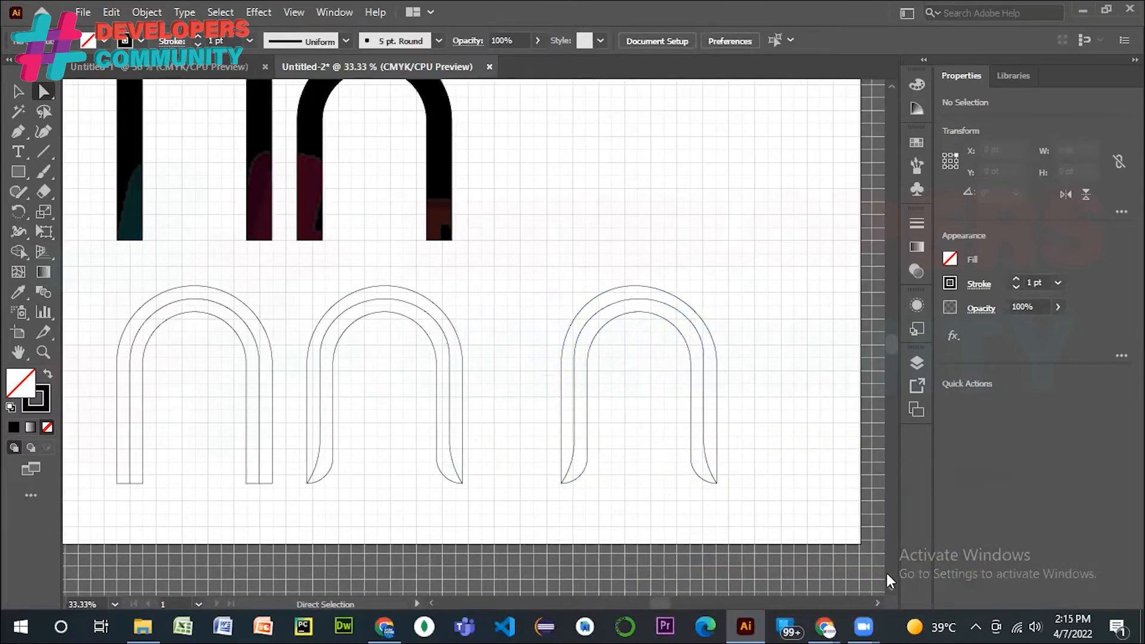
scroll(885, 571, "right", 8)
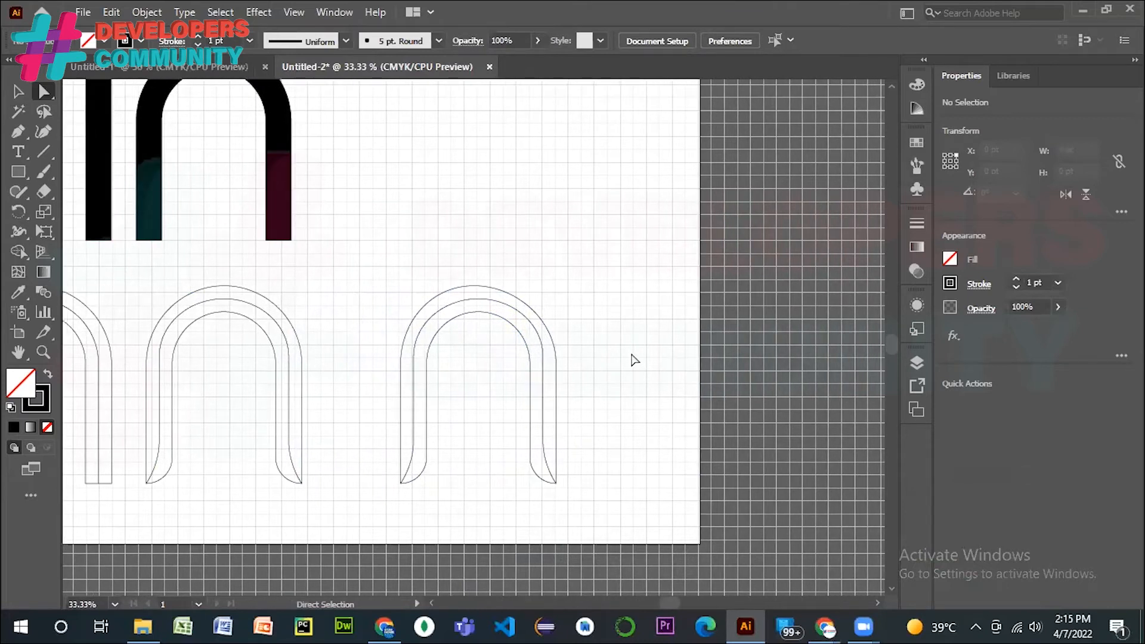
left_click(18, 332)
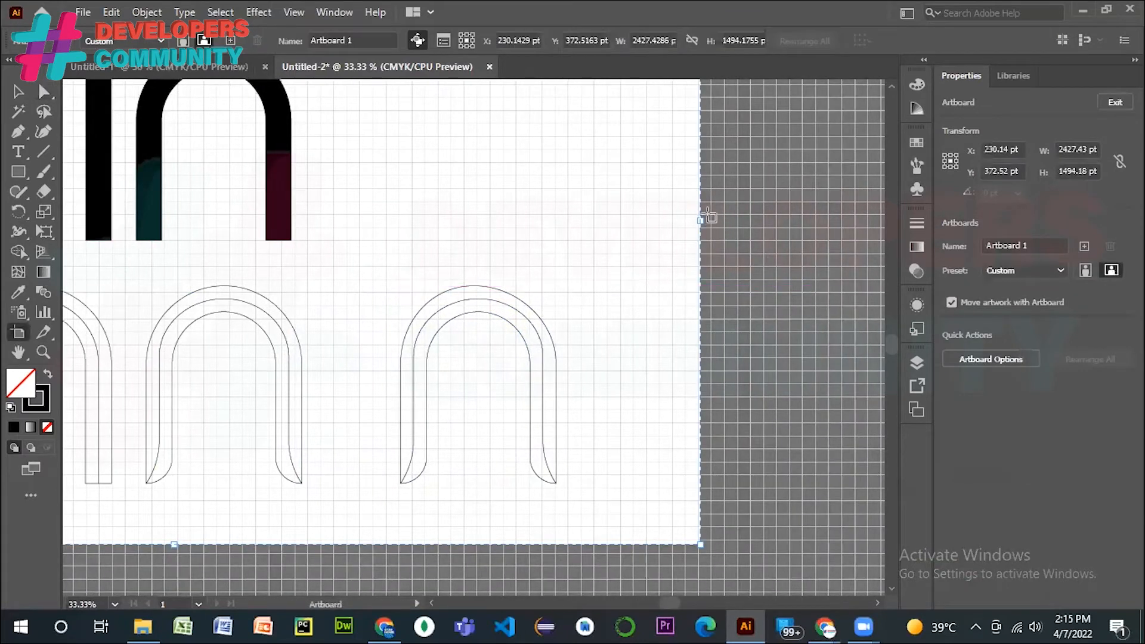
left_click_drag(699, 223, 873, 245)
left_click_drag(267, 545, 276, 554)
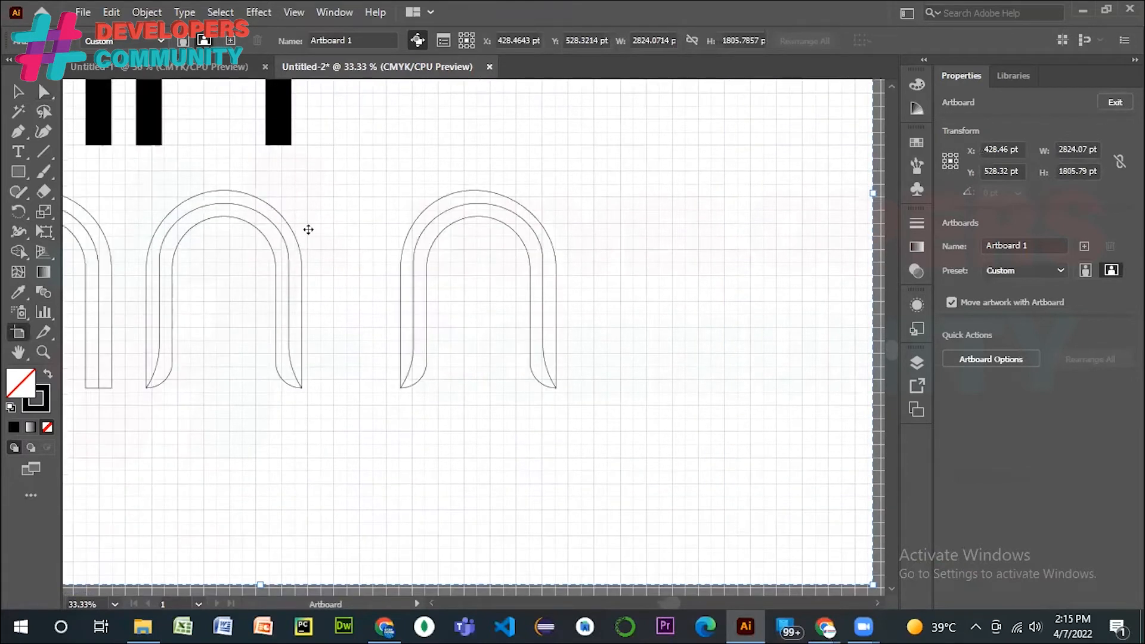
- Try to select only the copied curved-foot arch with its centre line, leaving the neighbouring arch out
left_click(18, 91)
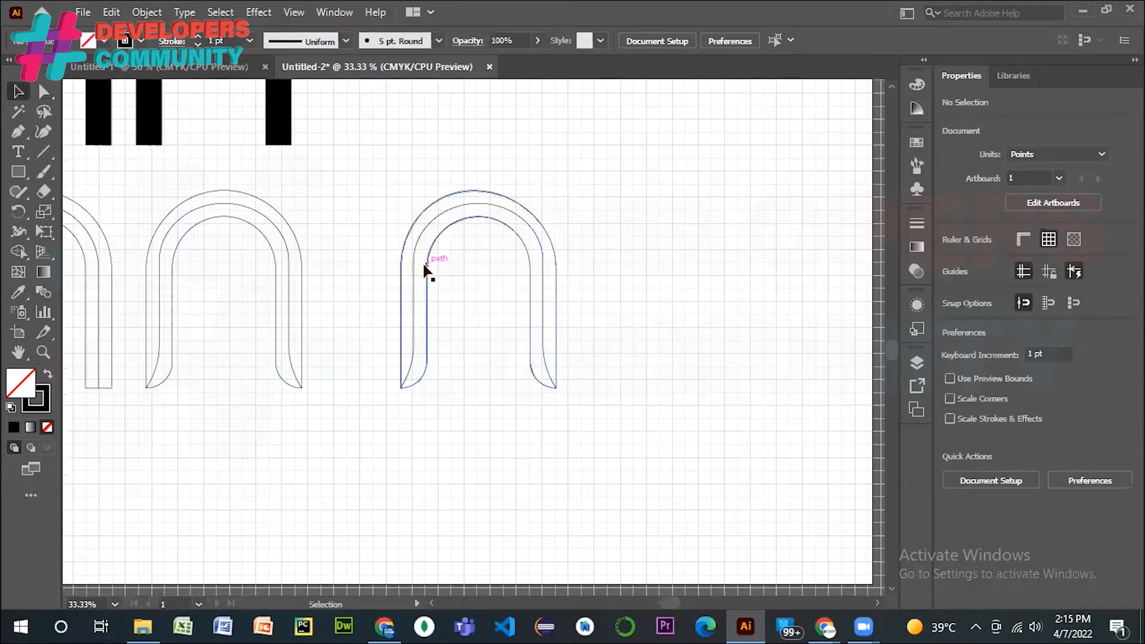
key("ctrl+equal")
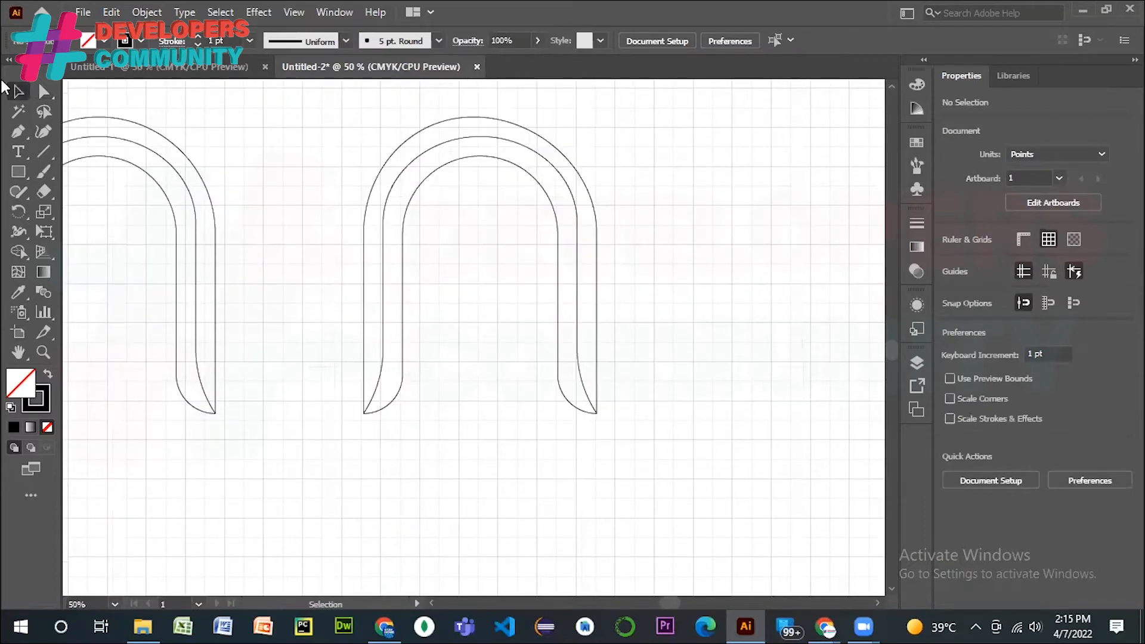
left_click_drag(349, 116, 670, 455)
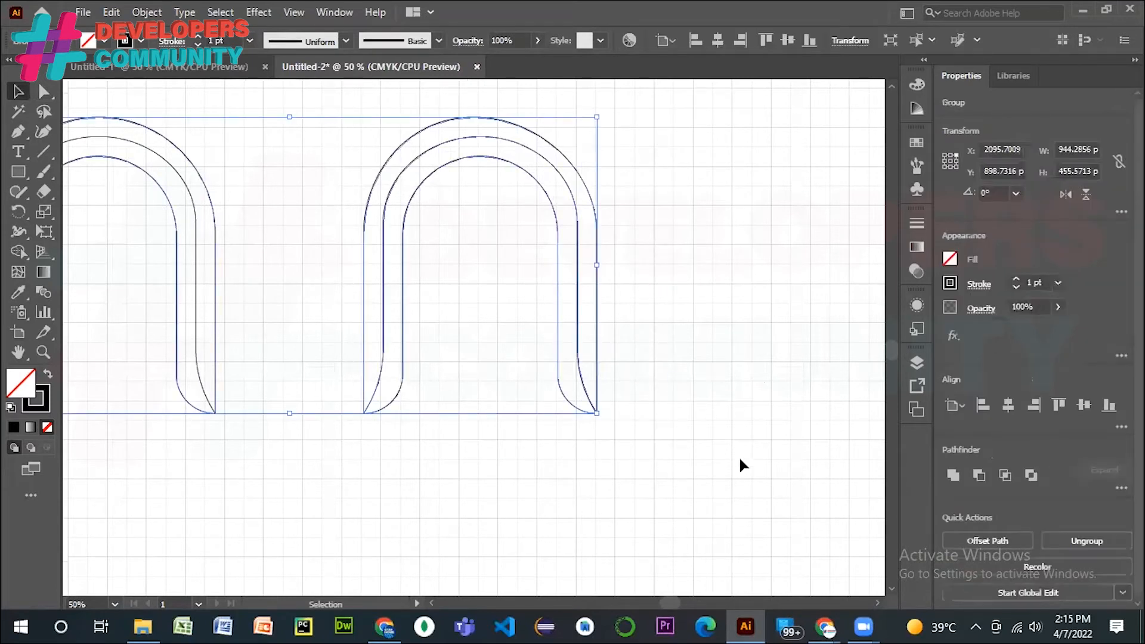
left_click(681, 279)
left_click_drag(345, 95, 617, 466)
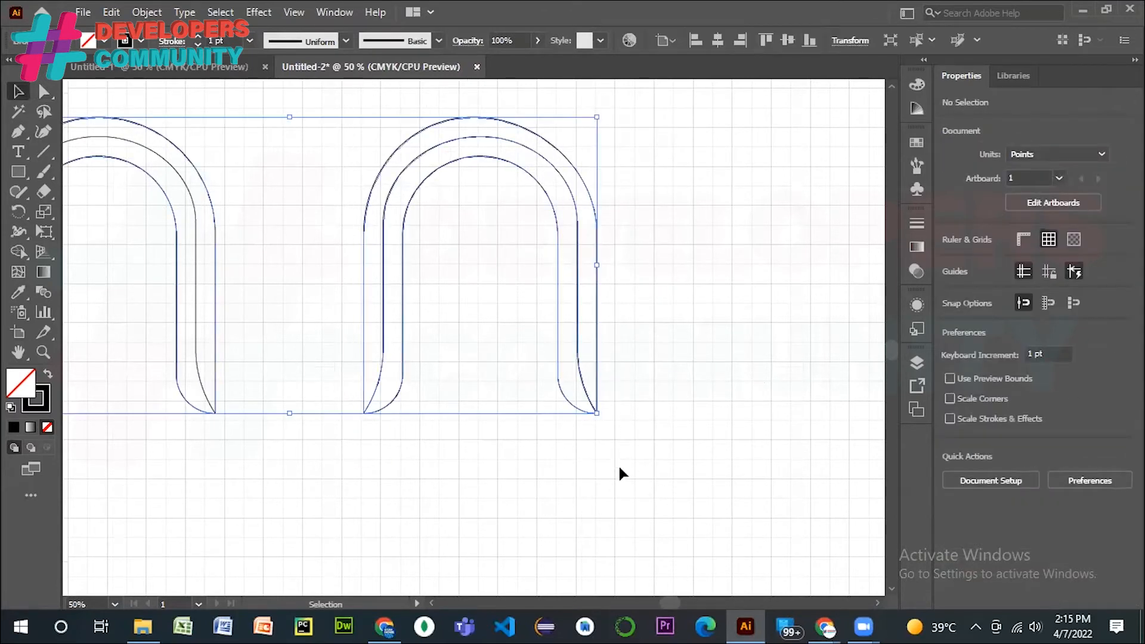
key("a")
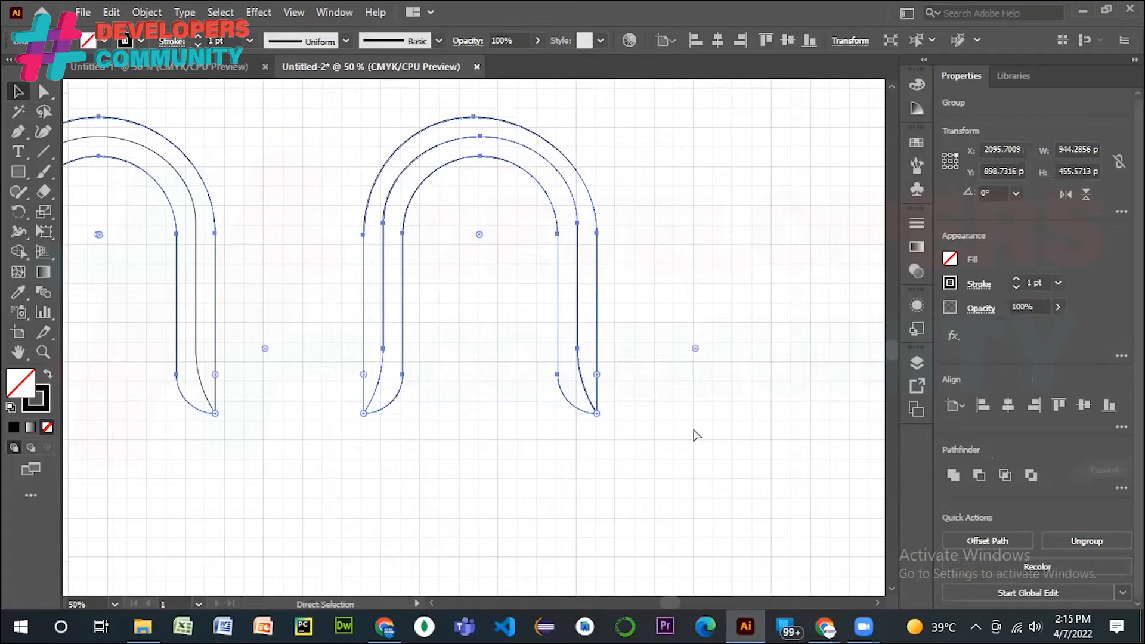
left_click(692, 424)
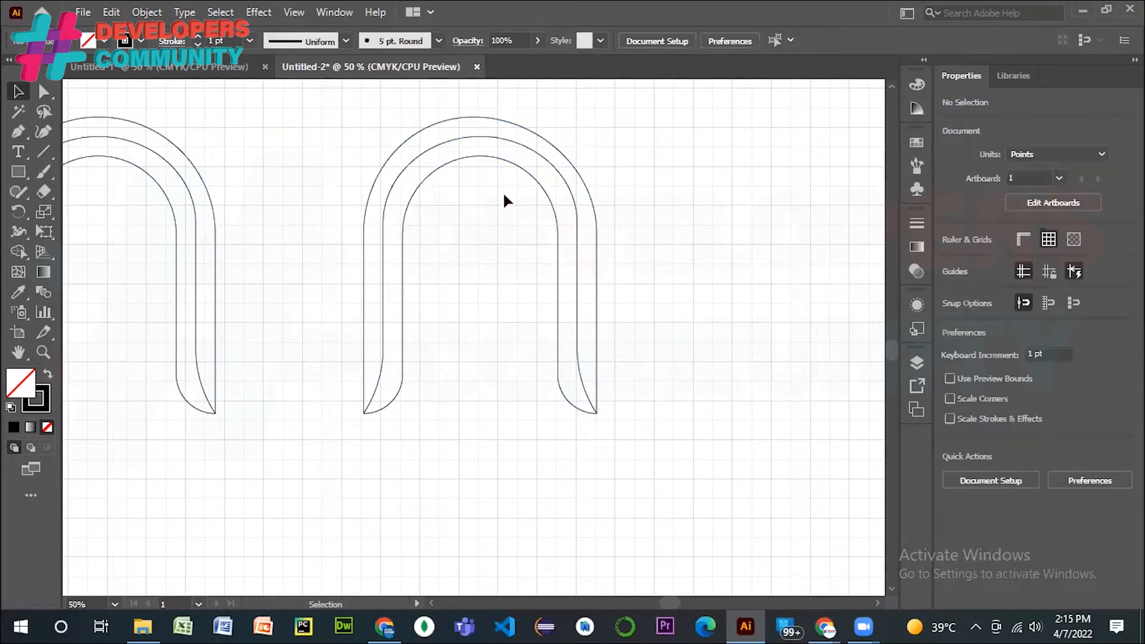
key("v")
left_click(488, 158)
left_click(789, 304)
- Undo the artboard extension and the copied arch's last horizontal nudges, back to the selected arch at X about 2049.7
key("ctrl+z")
key("ctrl+z")
key("ctrl+z")
key("ctrl+z")
key("ctrl+z")
key("ctrl+z")
key("ctrl+z")
key("ctrl+z")
key("ctrl+z")
key("ctrl+z")
key("ctrl+z")
key("ctrl+z")
key("ctrl+z")
key("ctrl+z")
key("ctrl+z")
key("ctrl+z")
key("ctrl+z")
key("ctrl+z")
key("ctrl+z")
key("ctrl+z")
key("ctrl+z")
key("ctrl+z")
key("ctrl+z")
key("ctrl+z")
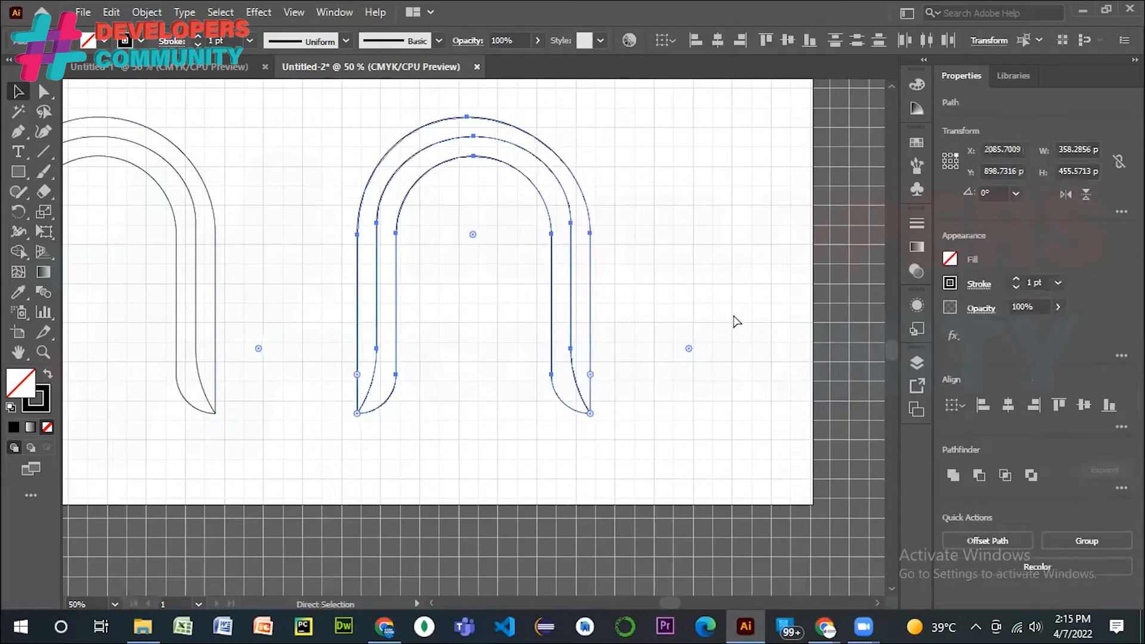
key("ctrl+z")
key("ctrl+z")
key("ctrl+z")
key("ctrl+z")
key("ctrl+z")
key("ctrl+z")
key("ctrl+z")
key("ctrl+z")
key("ctrl+z")
key("ctrl+z")
key("ctrl+z")
key("ctrl+z")
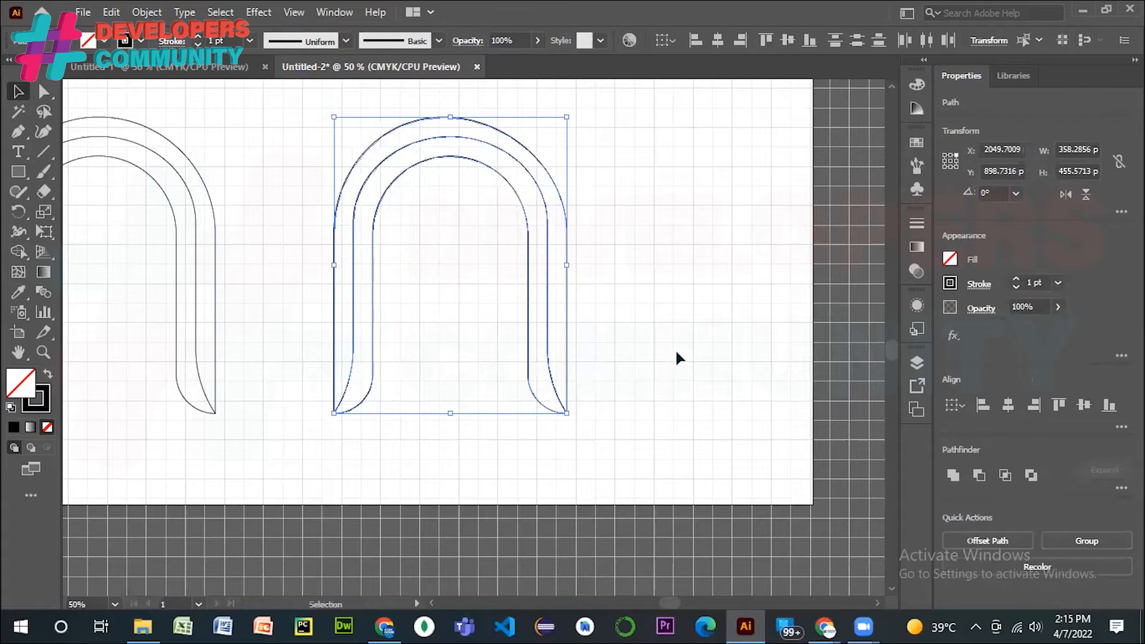
- Preview a 60° rotation of the selected curved-foot arch copy, but rotate it by 45° instead
key("ctrl+minus")
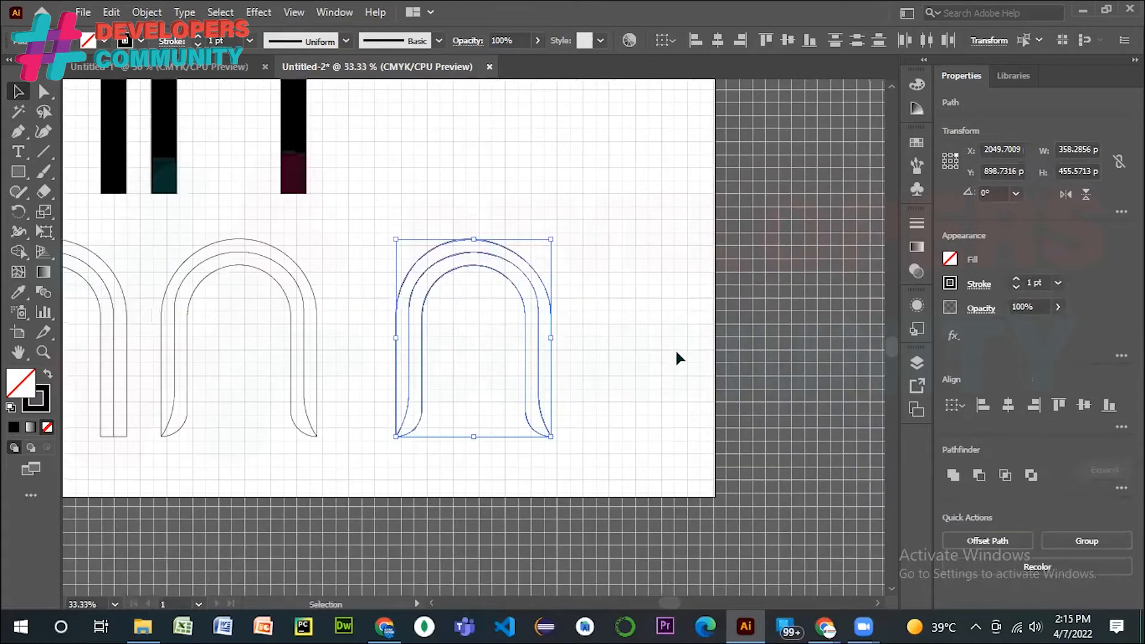
right_click(444, 260)
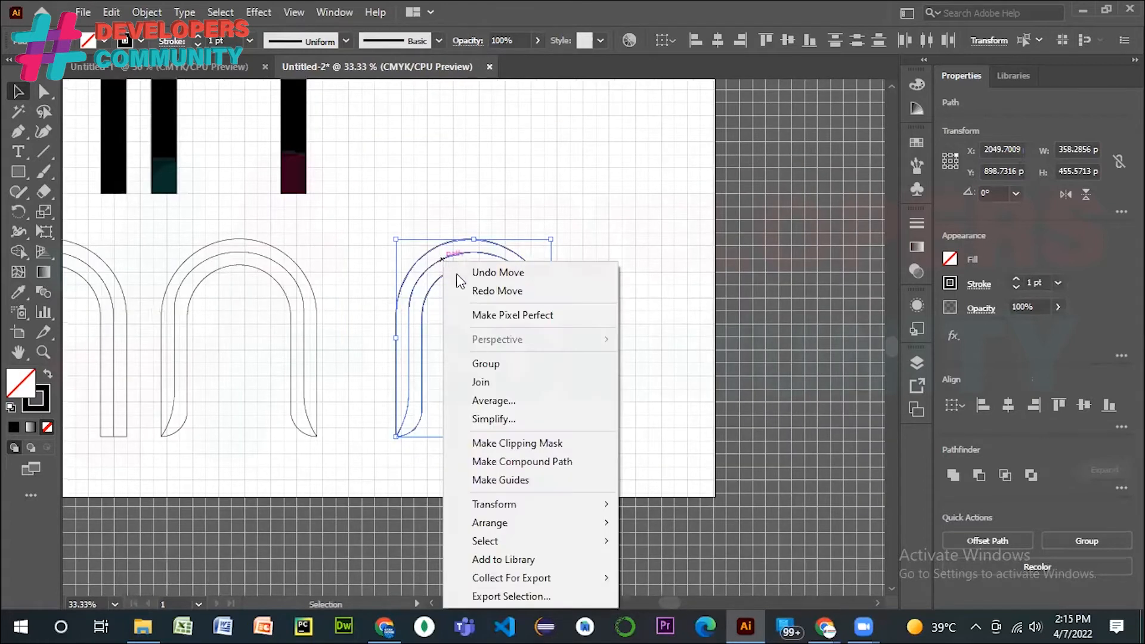
mouse_move(550, 505)
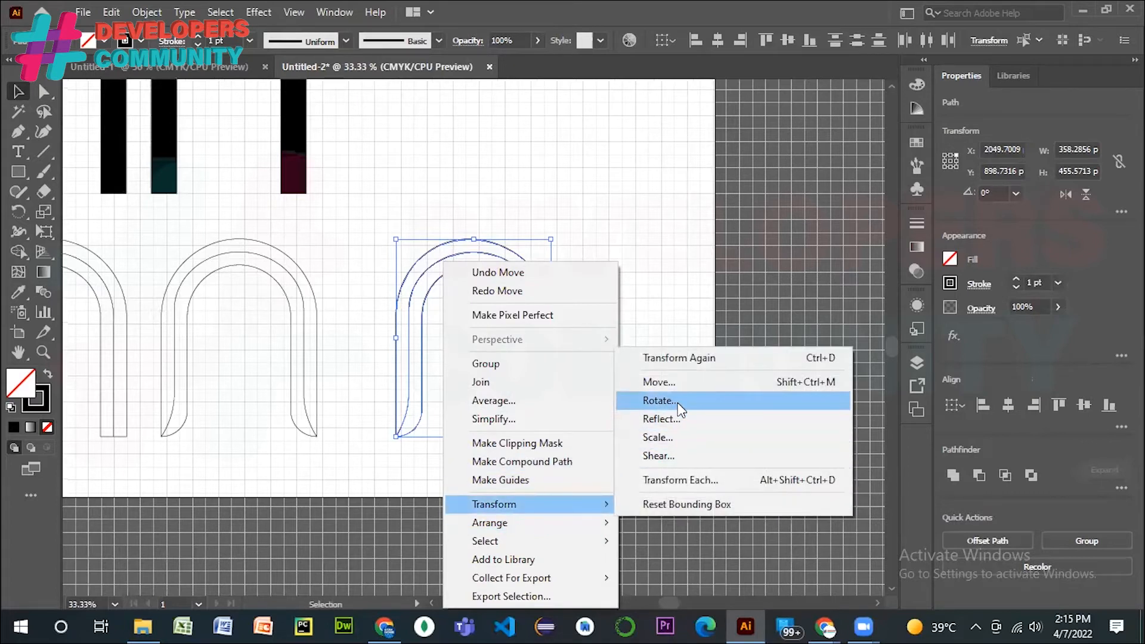
left_click(659, 400)
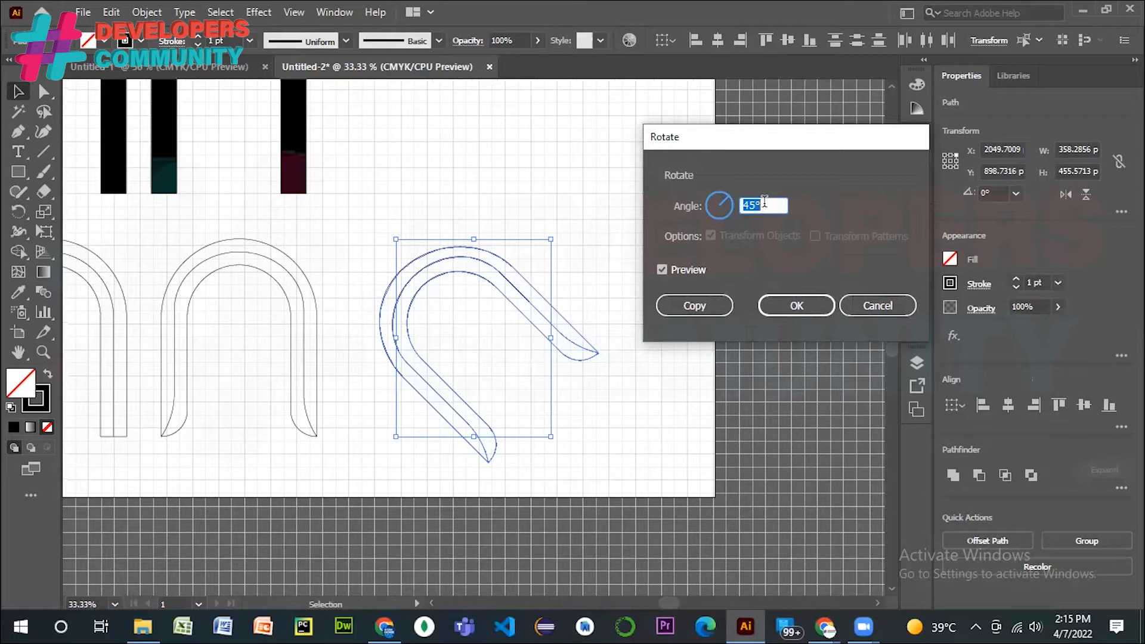
key("BackSpace")
type("6")
left_click(659, 270)
left_click(660, 270)
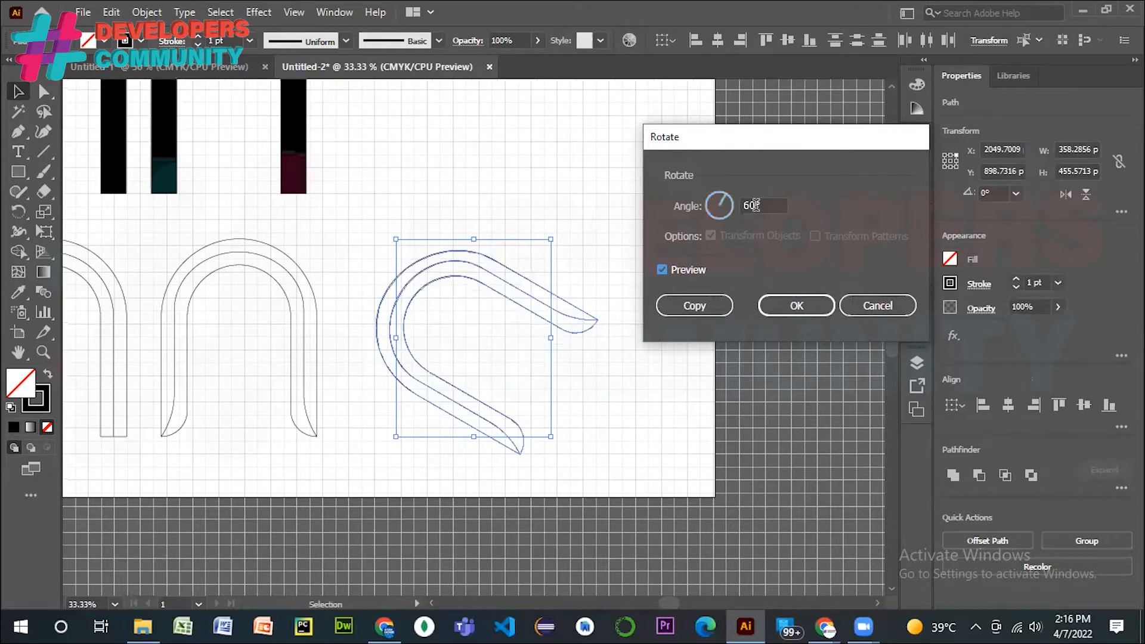
left_click(755, 205)
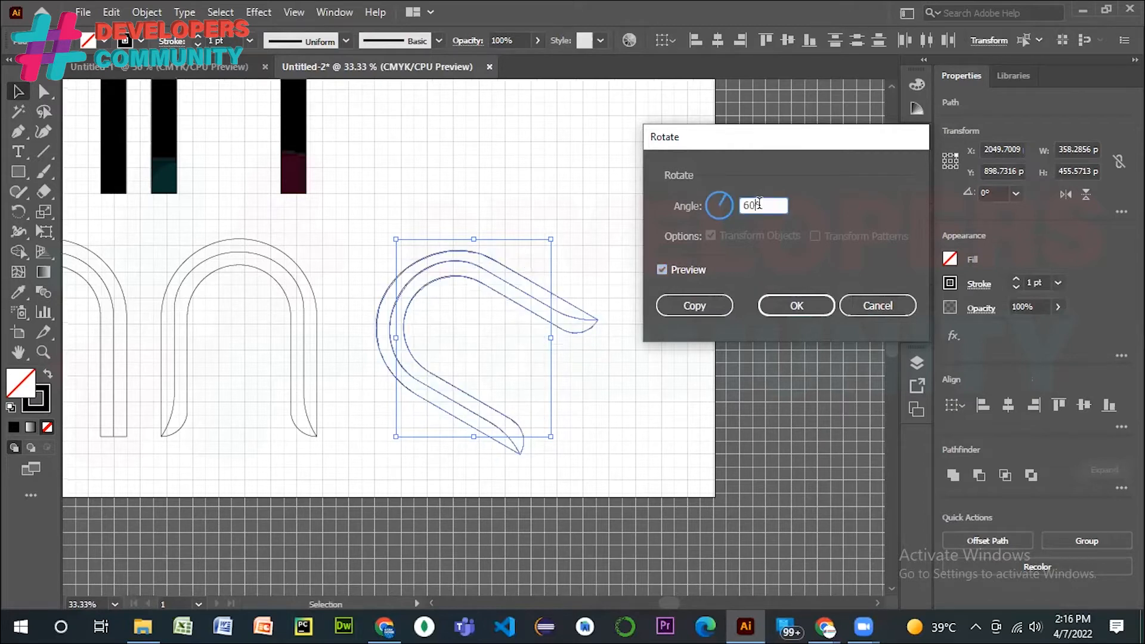
type("45")
key("Return")
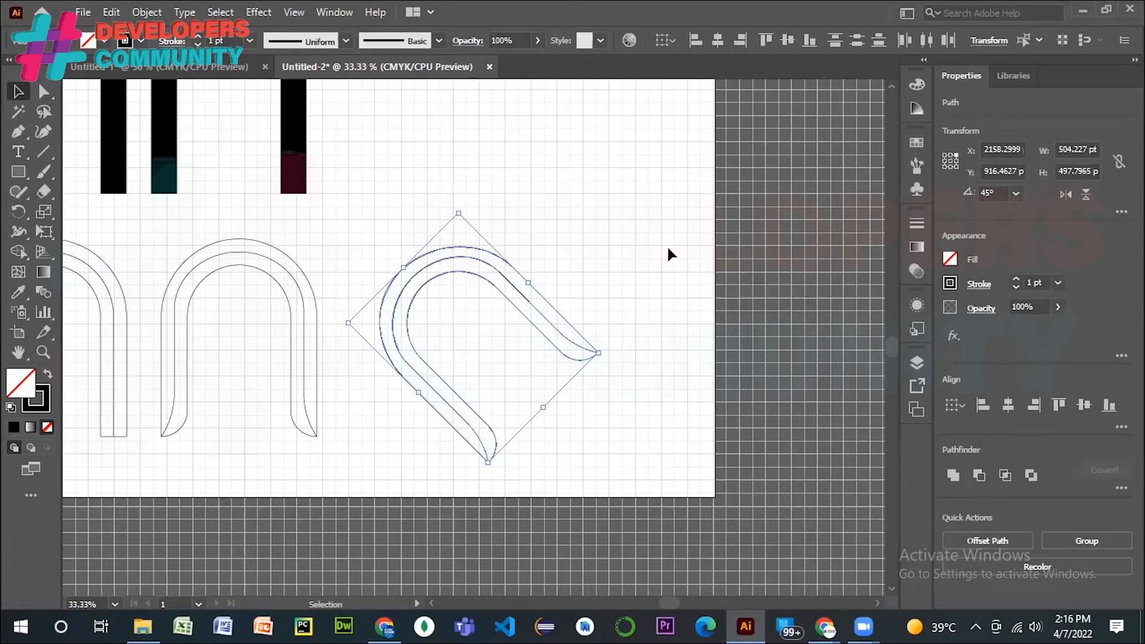
- Deselect the rotated arch and try to select it alone with both outlines and its centre line
left_click(633, 253)
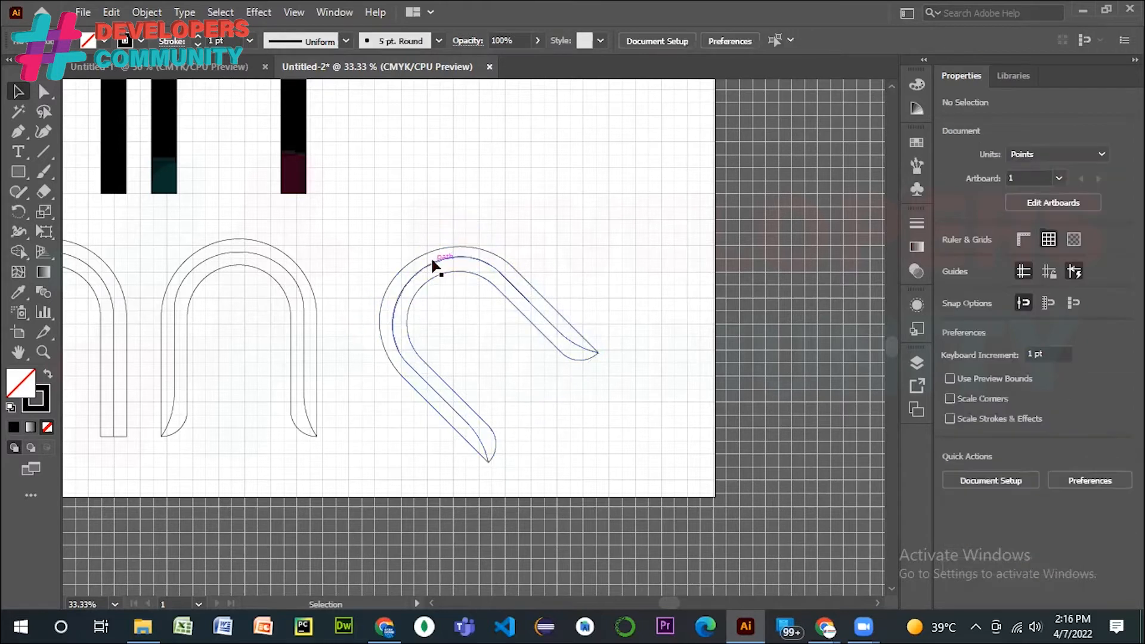
left_click_drag(394, 231, 614, 474)
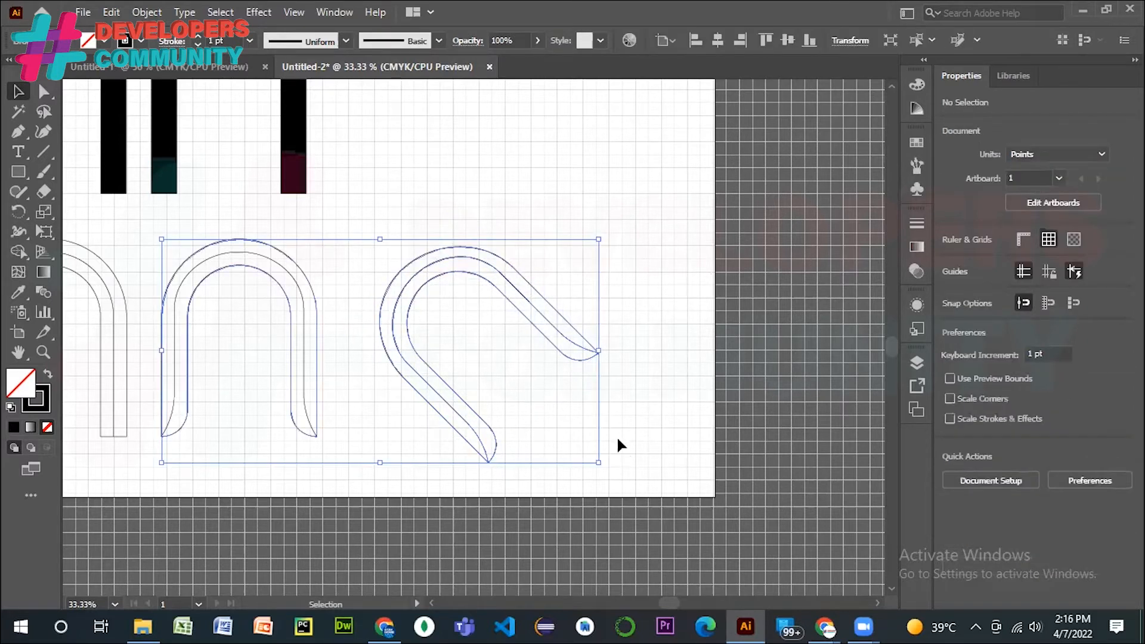
left_click(678, 250)
left_click(524, 283)
left_click(497, 276)
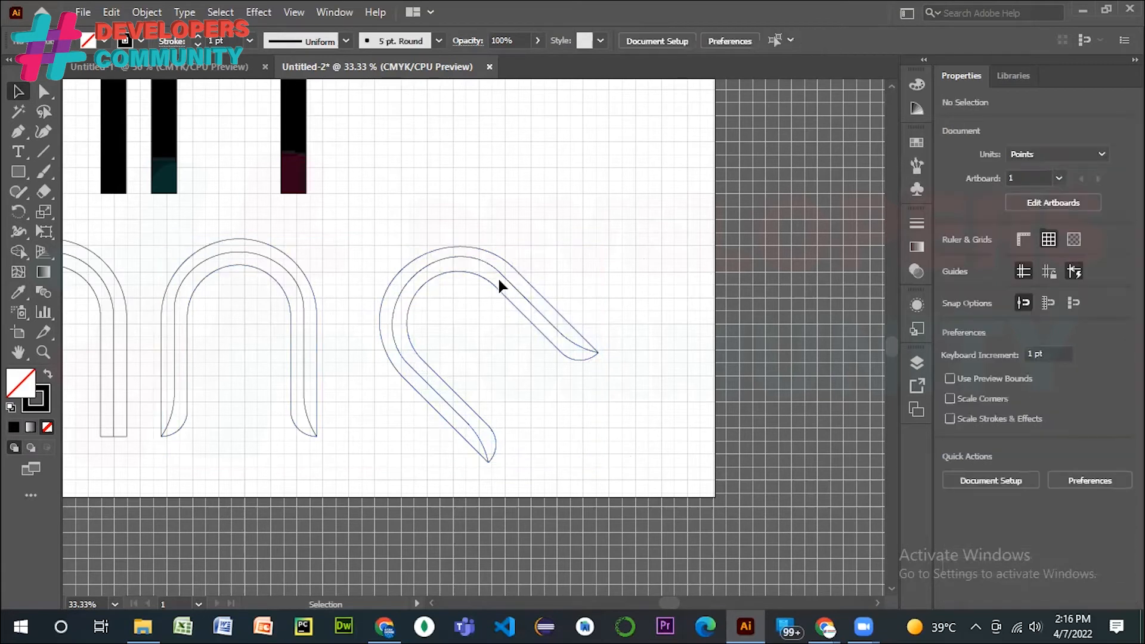
left_click(431, 269)
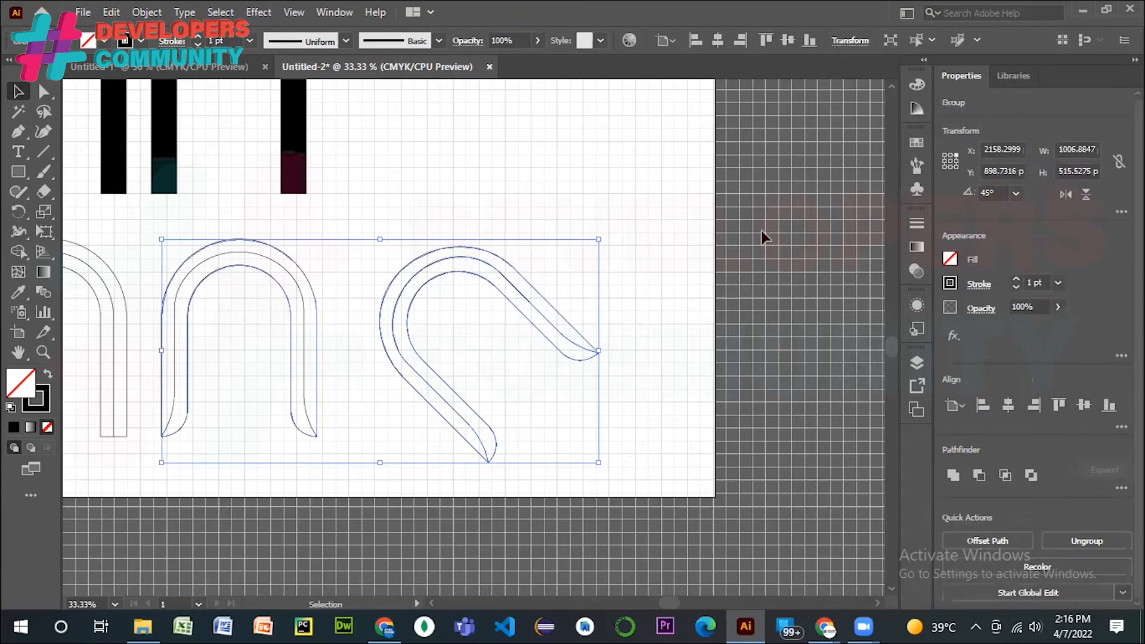
left_click(691, 304)
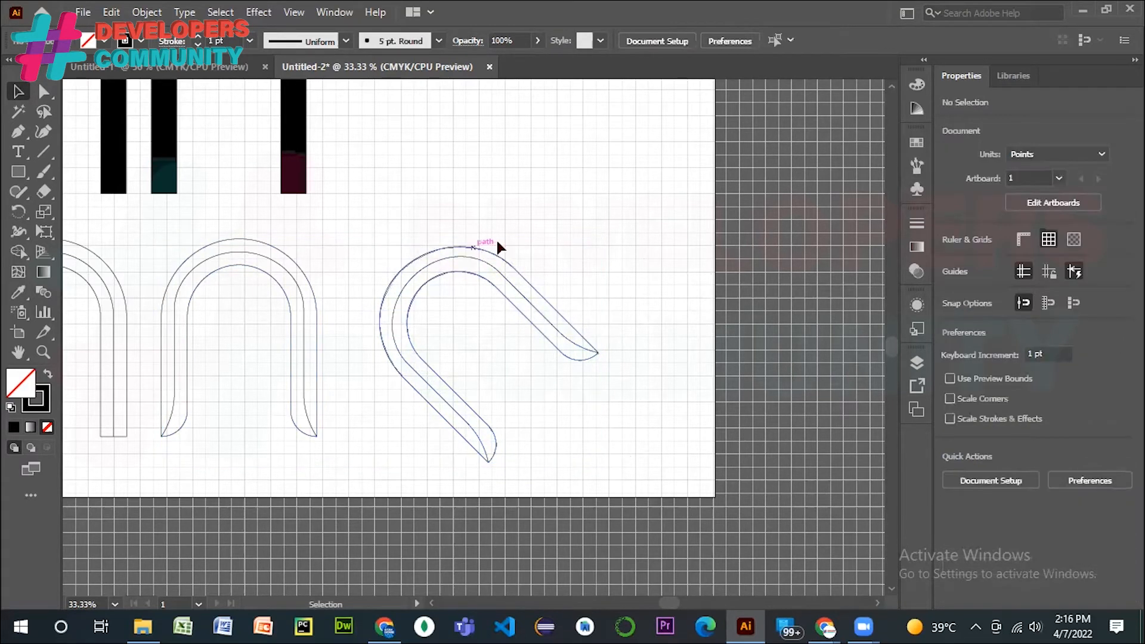
left_click_drag(368, 239, 555, 371)
- Undo the arch copy's rotation to restore the upright arch with all its paths selected
key("ctrl+z")
key("ctrl+z")
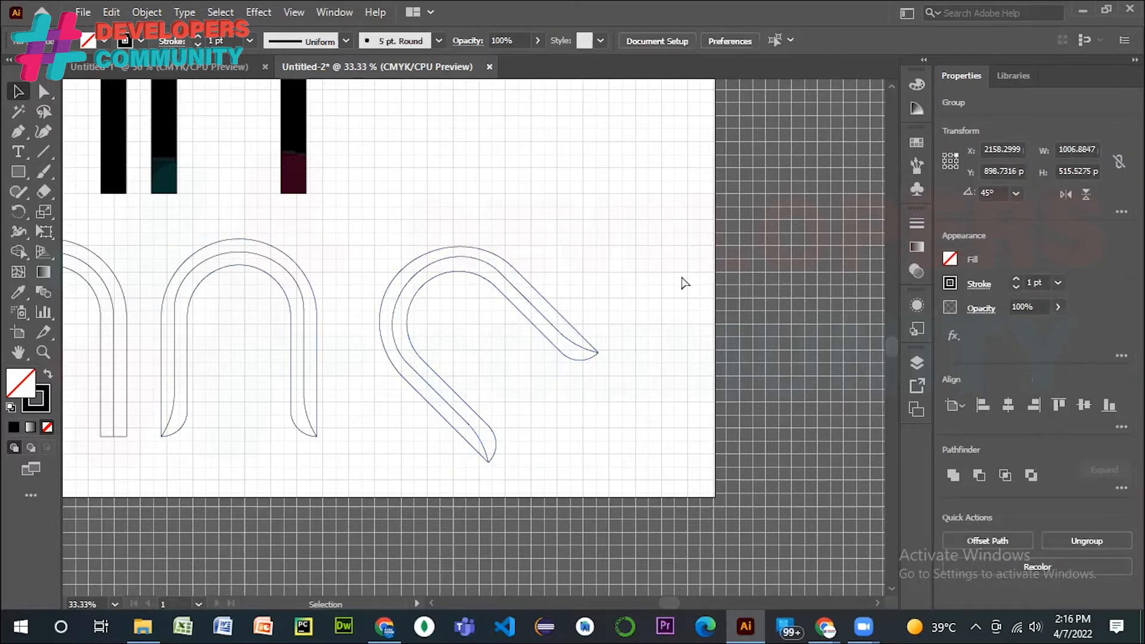
key("v")
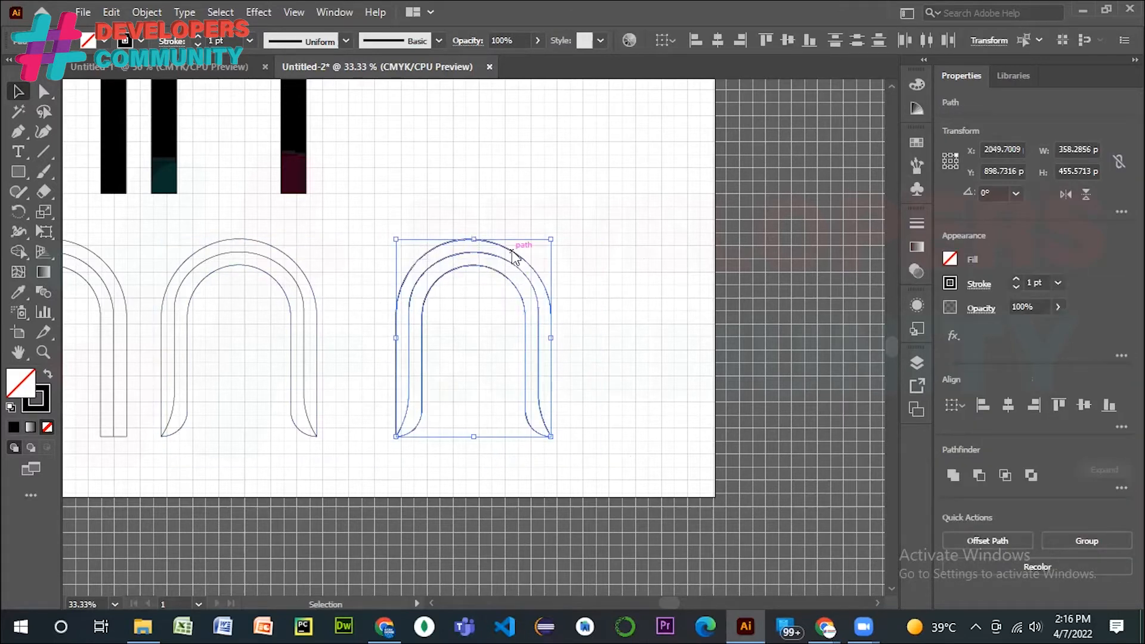
- Rotate the selected curved-foot arch copy, including its centre line, by 45°
right_click(514, 253)
mouse_move(639, 495)
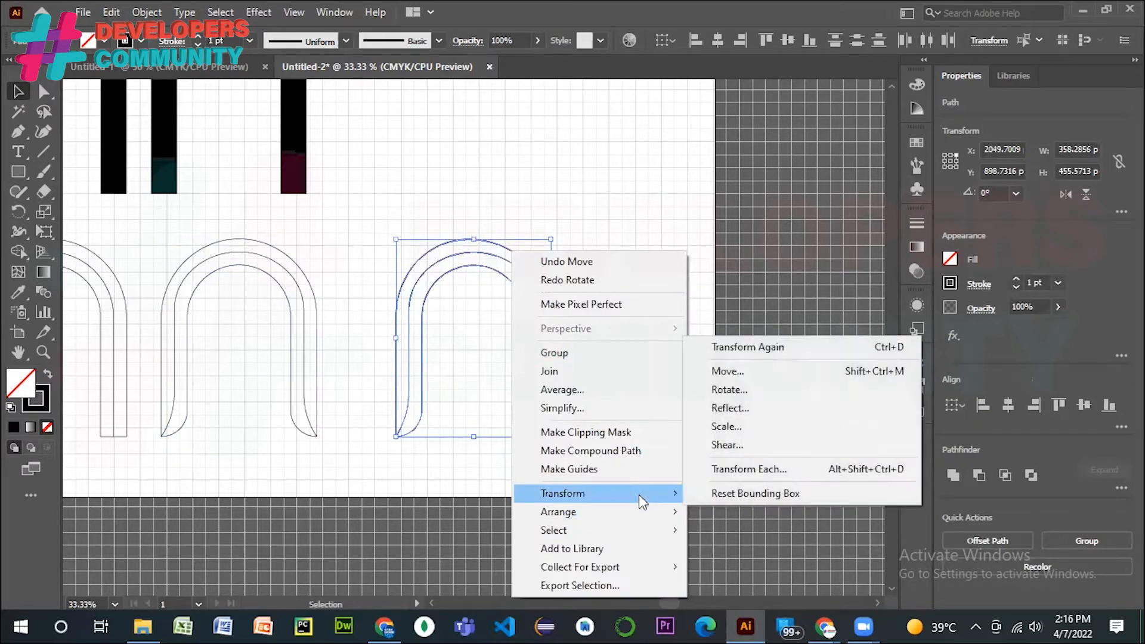
left_click(726, 389)
left_click(796, 305)
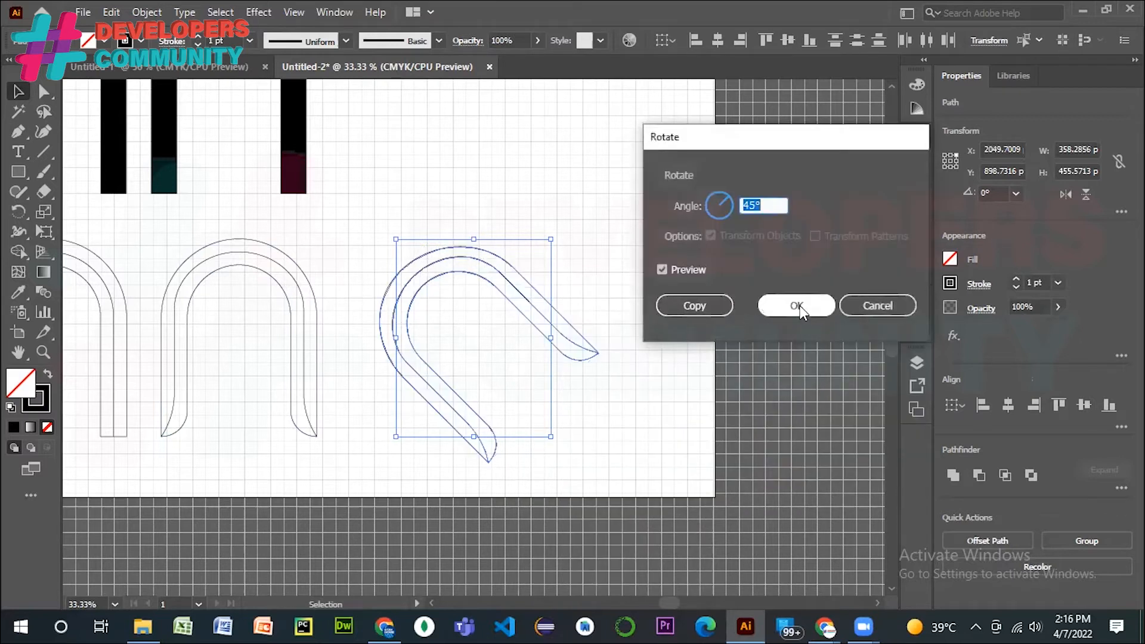
- Reflect a copy of the rotated arch across the vertical axis to form an interlaced heart, and deselect it
right_click(466, 264)
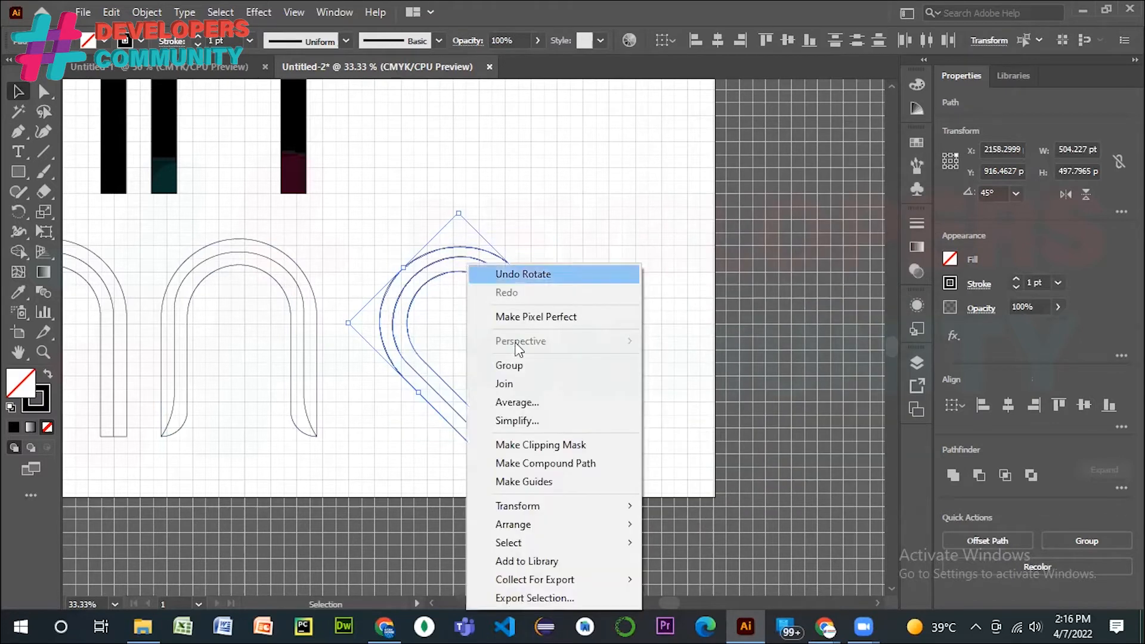
mouse_move(582, 504)
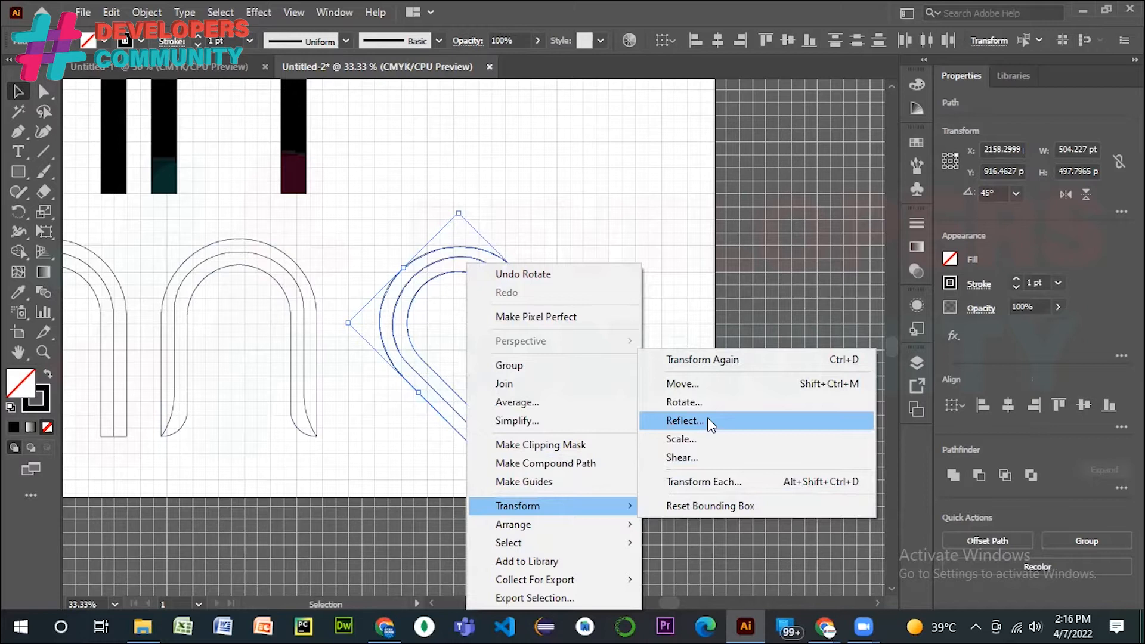
left_click(683, 420)
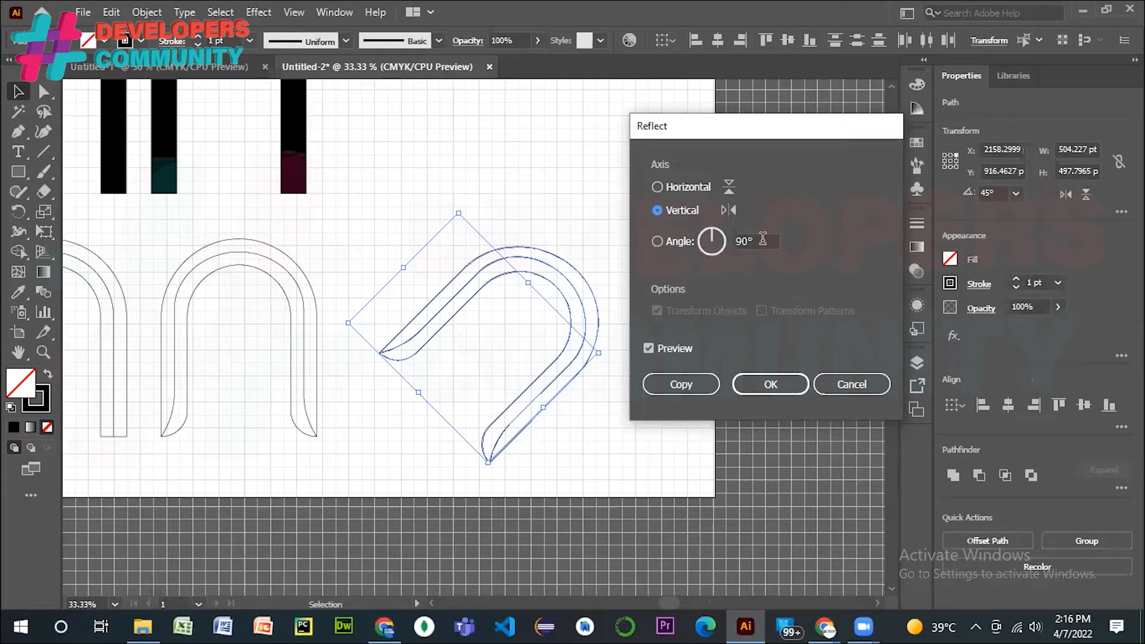
left_click(674, 390)
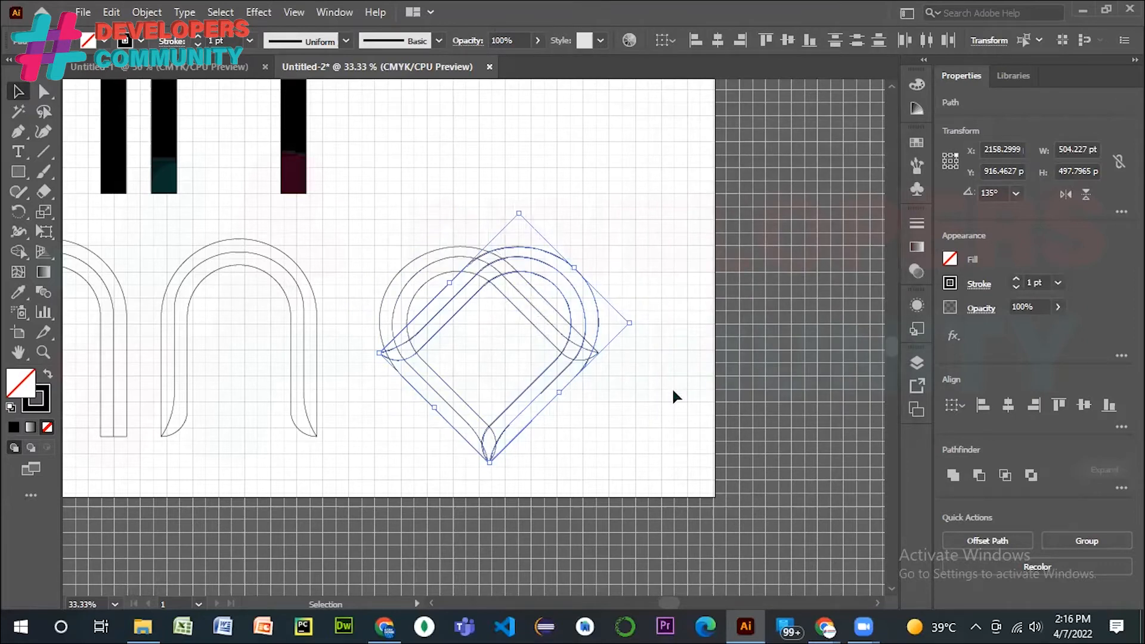
left_click(673, 391)
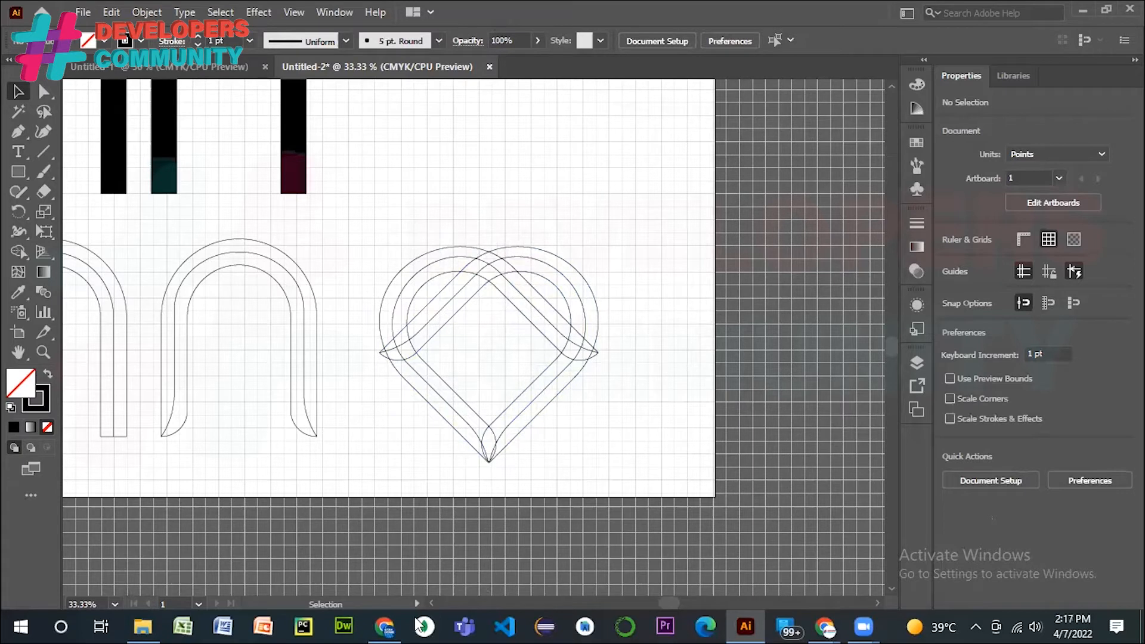
scroll(470, 561, "left", 5)
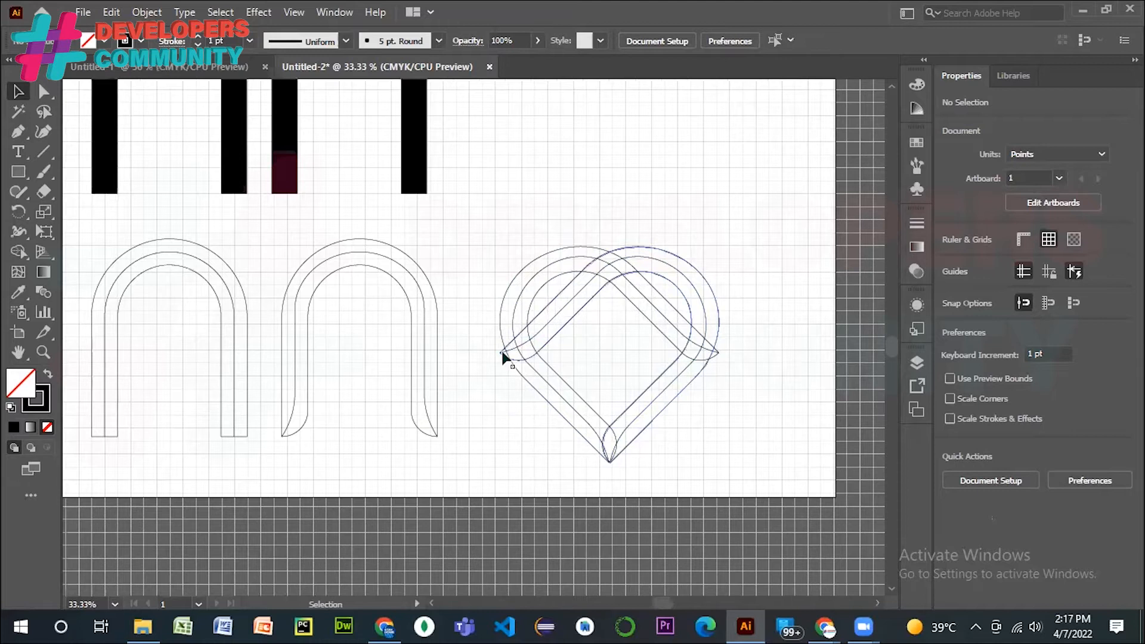
- Try to stretch the centre line of the upright curved-foot arch downward, and undo the change
left_click(503, 354)
left_click(672, 179)
left_click(436, 433)
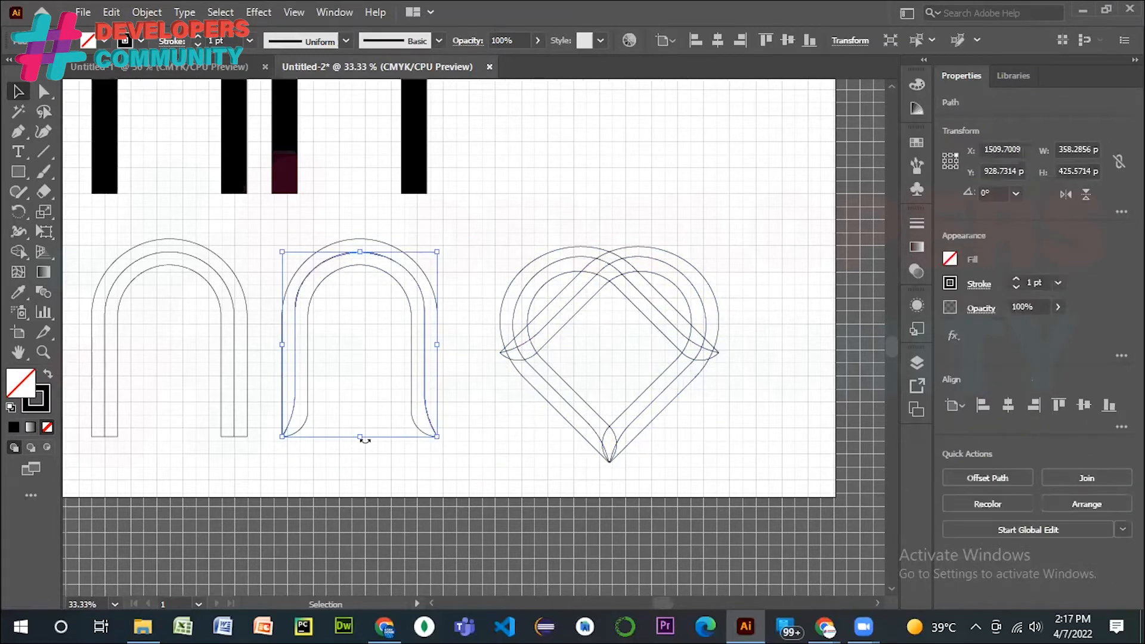
left_click_drag(360, 440, 364, 477)
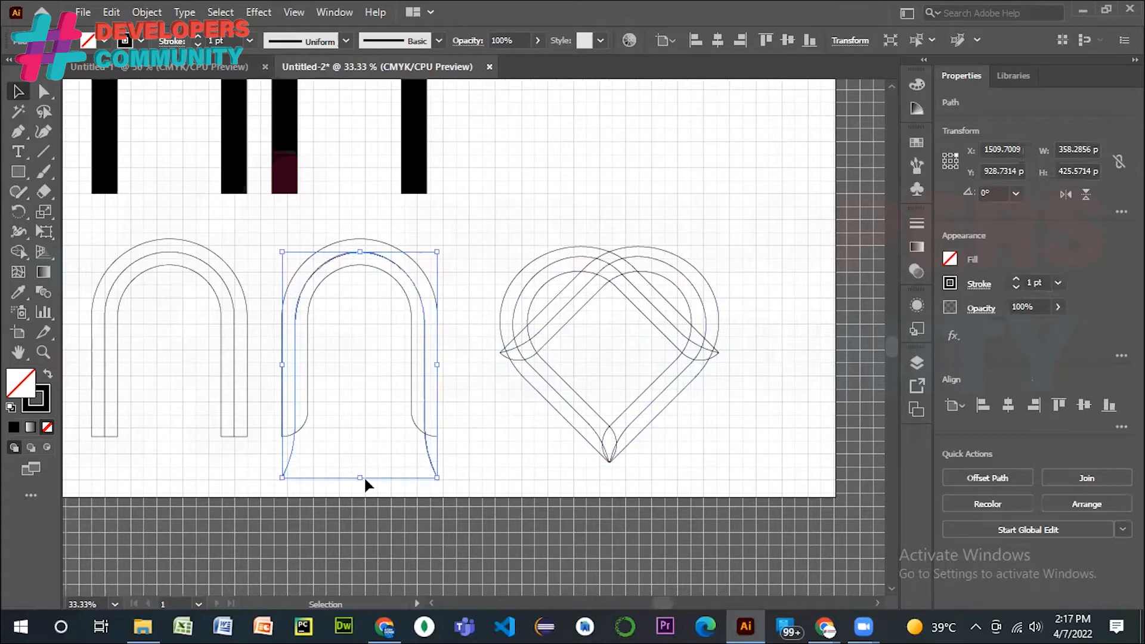
left_click(492, 419)
key("a")
key("v")
key("ctrl+z")
key("ctrl+z")
- Try again to lengthen the upright curved-foot arch's centre line, and check which outlines are grouped with it
left_click_drag(274, 239, 458, 462)
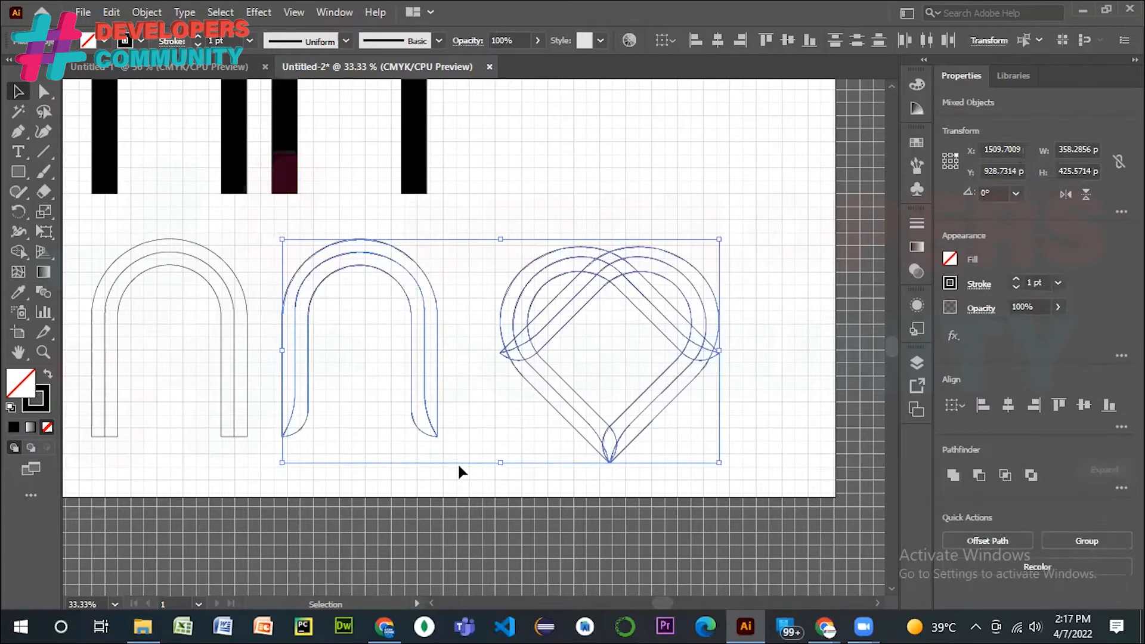
left_click(519, 188)
left_click(347, 250)
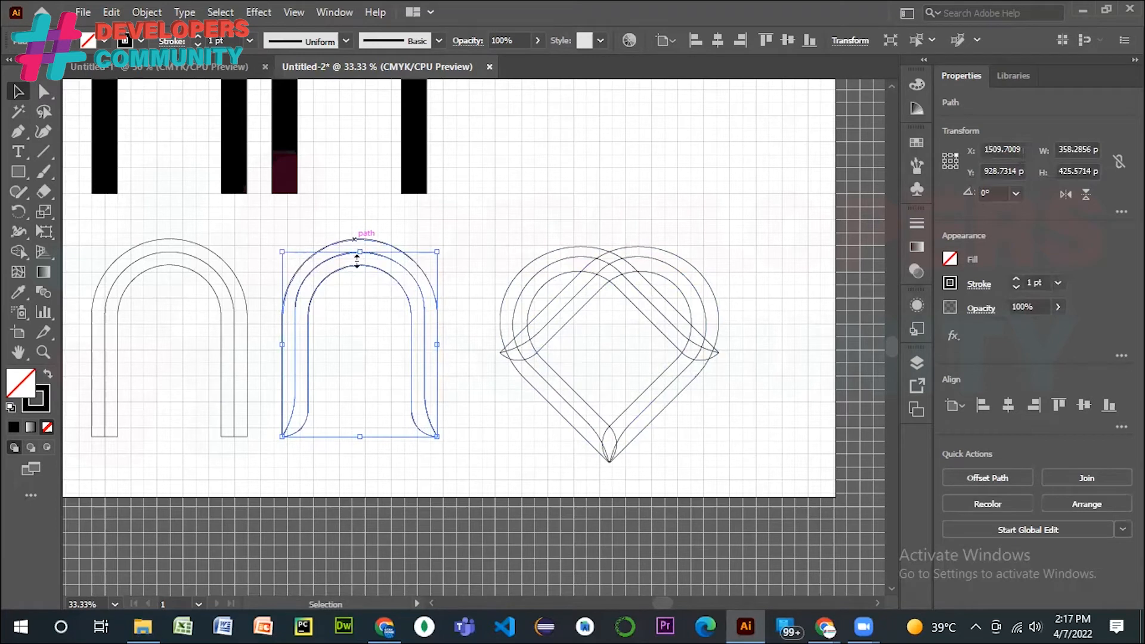
left_click_drag(361, 439, 359, 469)
left_click(300, 425)
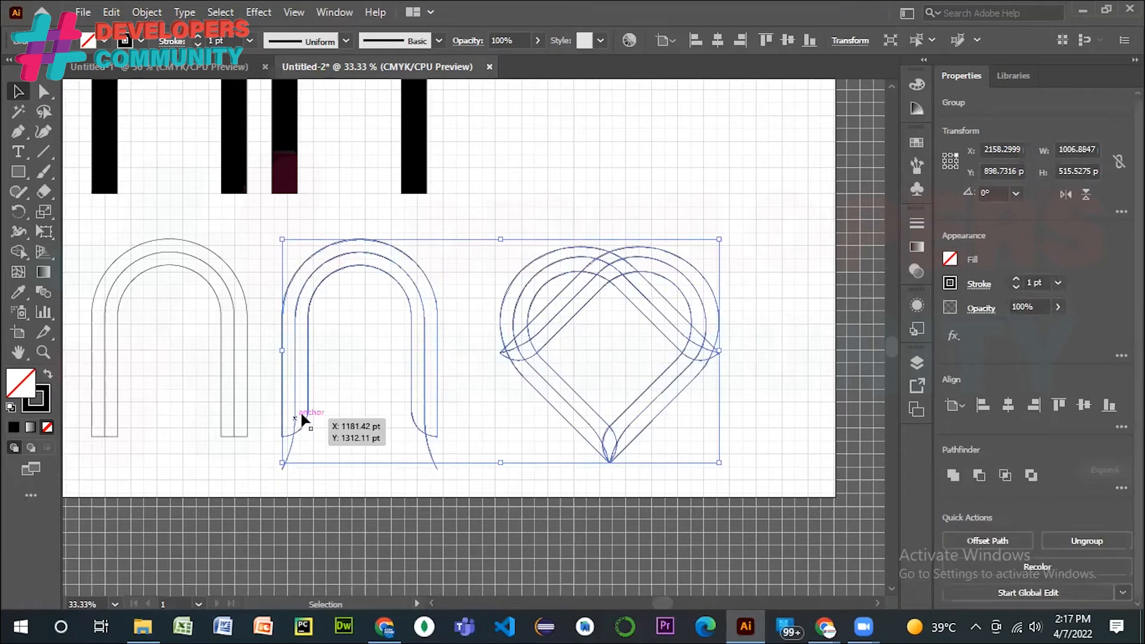
left_click(453, 211)
left_click_drag(281, 236, 449, 467)
left_click(667, 221)
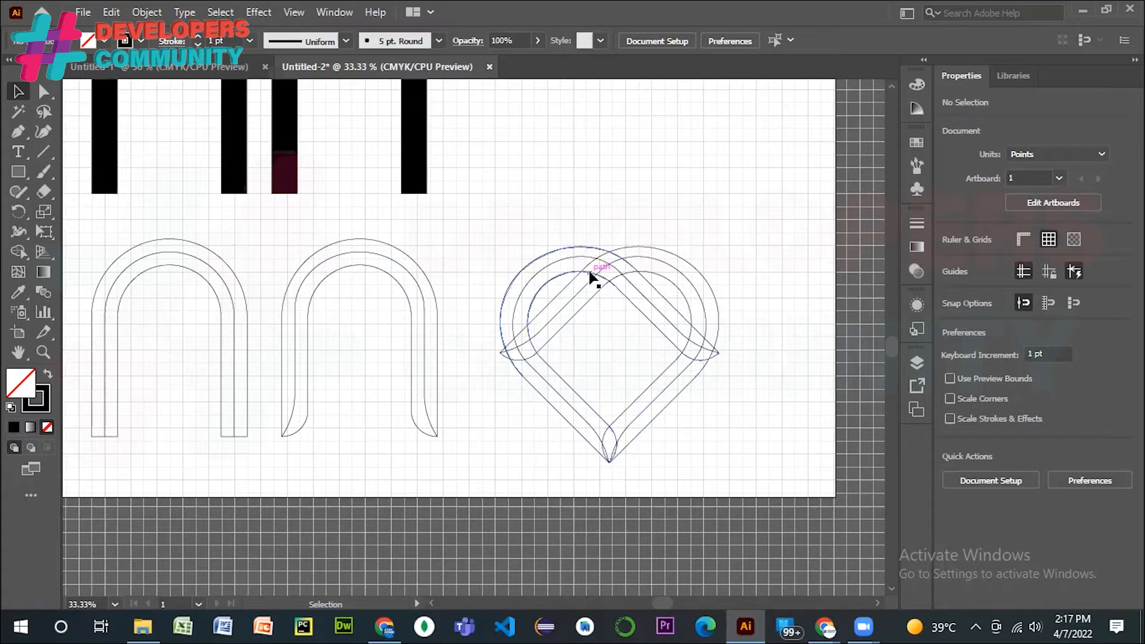
- Try to delete the group holding the curved-foot arch and heart outlines, and undo the deletion
left_click_drag(603, 217, 697, 397)
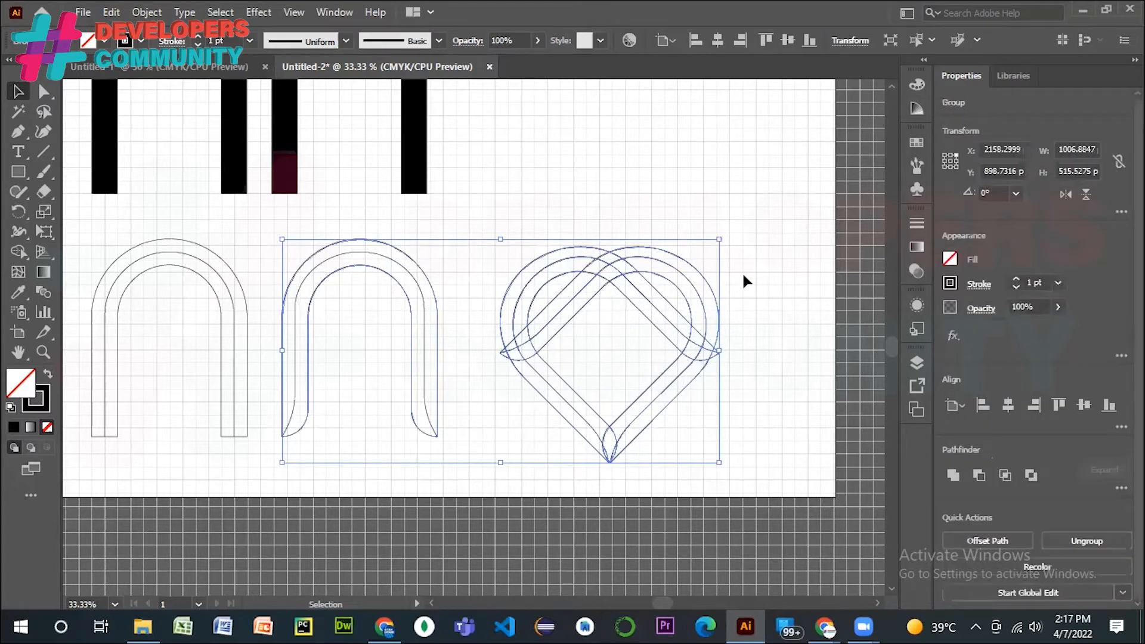
key("Delete")
key("ctrl+z")
left_click(592, 182)
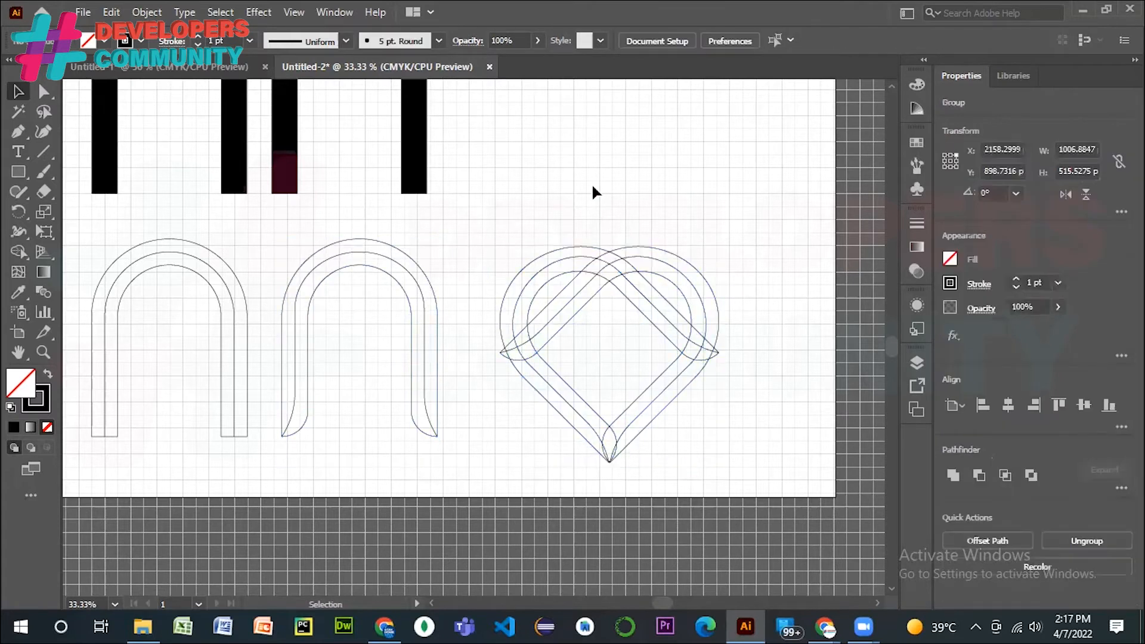
- Isolate the heart's group and lengthen the legs of the arch angled at 135° beyond the crossing arch
left_click(543, 304)
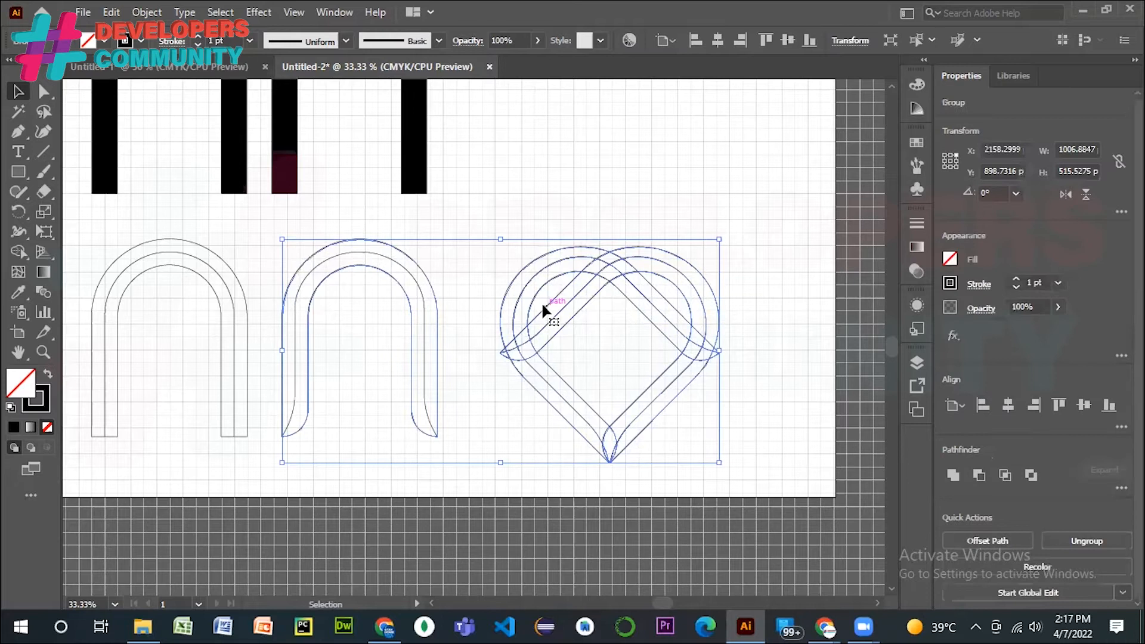
double_click(542, 302)
left_click(542, 302)
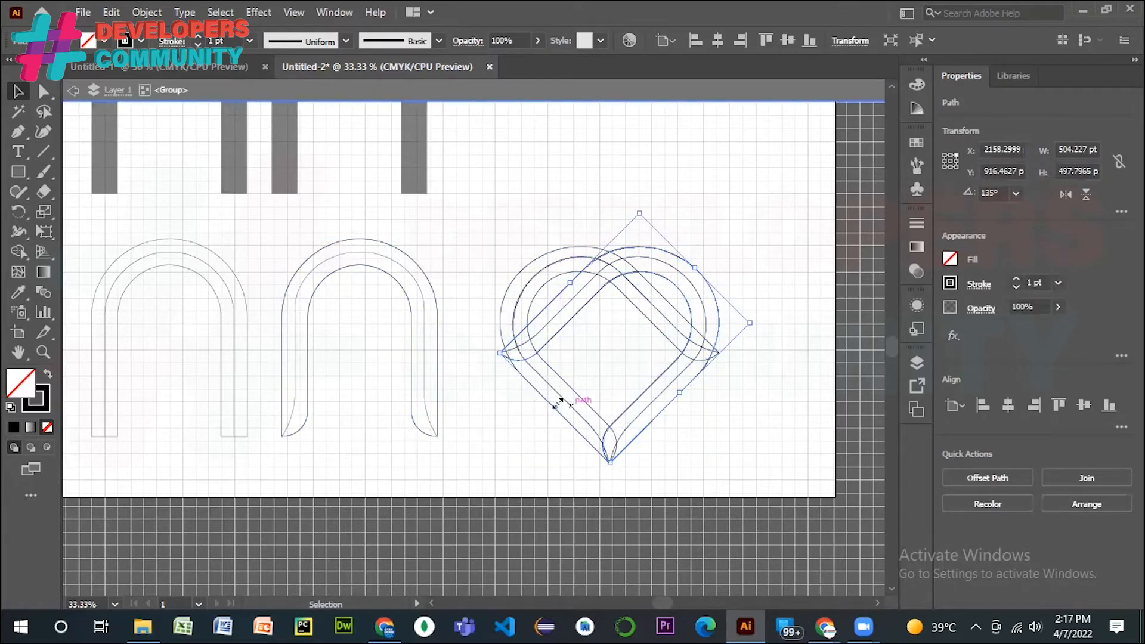
left_click_drag(549, 403, 530, 349)
left_click_drag(549, 409, 528, 432)
left_click(731, 192)
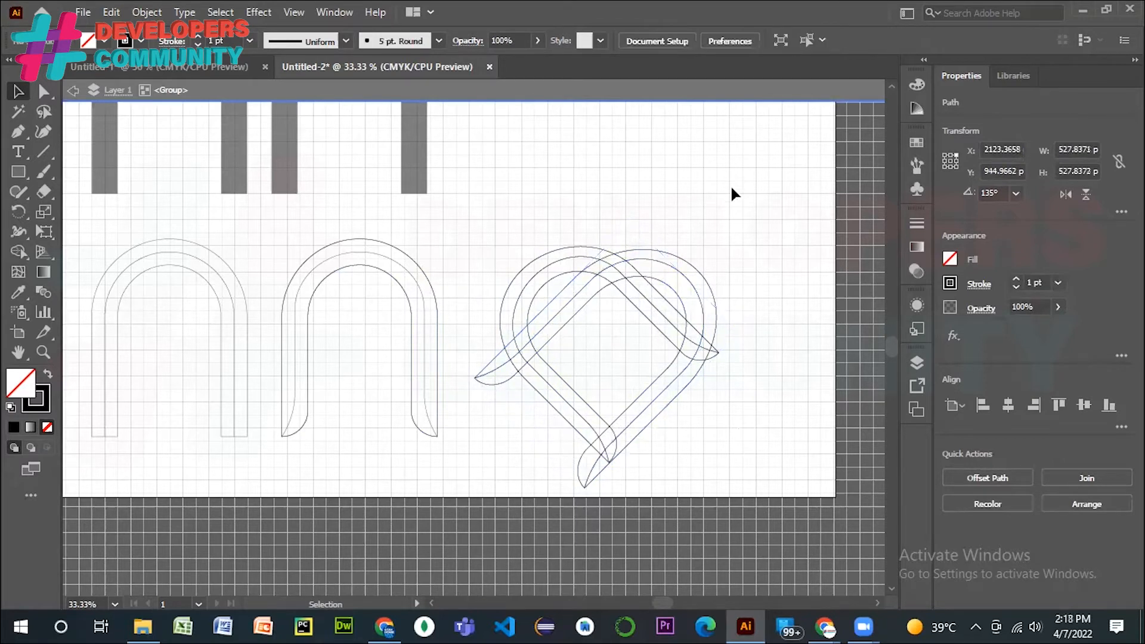
- Lengthen the outlines of the heart's other arch, angled at 45°, so its feet extend past the crossings
left_click(684, 325)
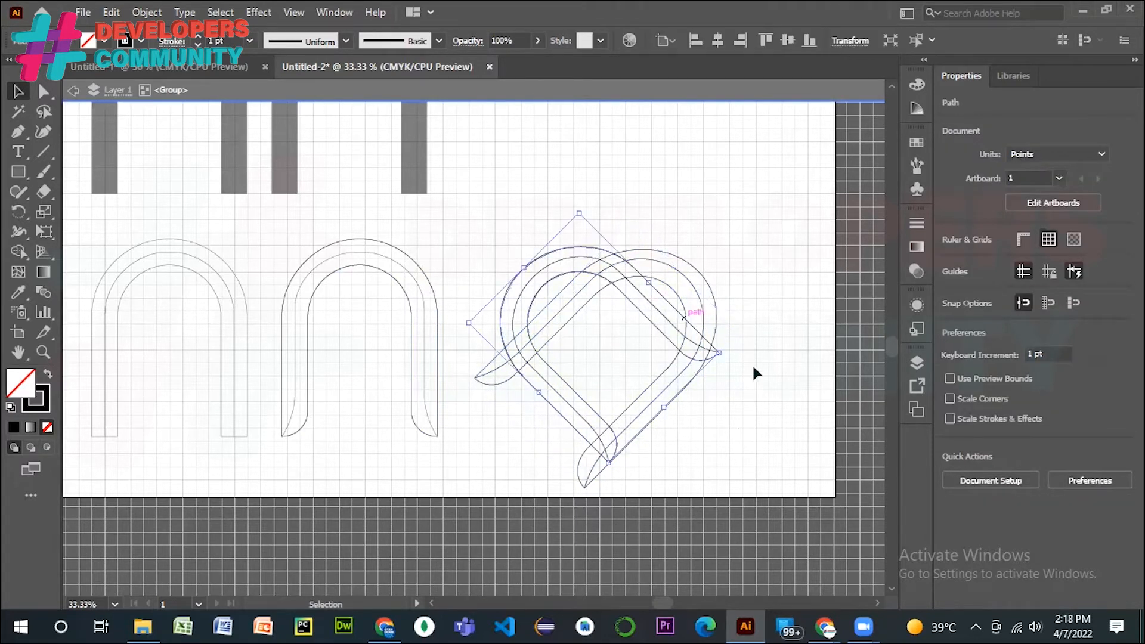
left_click_drag(663, 409, 686, 425)
left_click(741, 297)
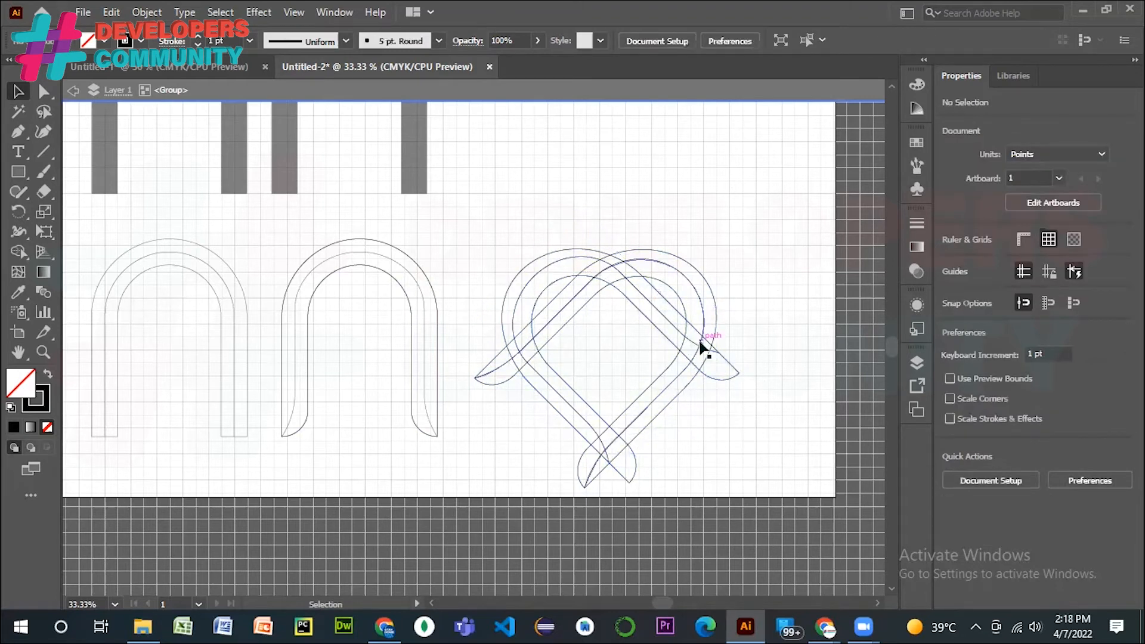
- Try to stretch the centre line of the arch angled at 135° toward the lower right, and undo it
left_click(702, 347)
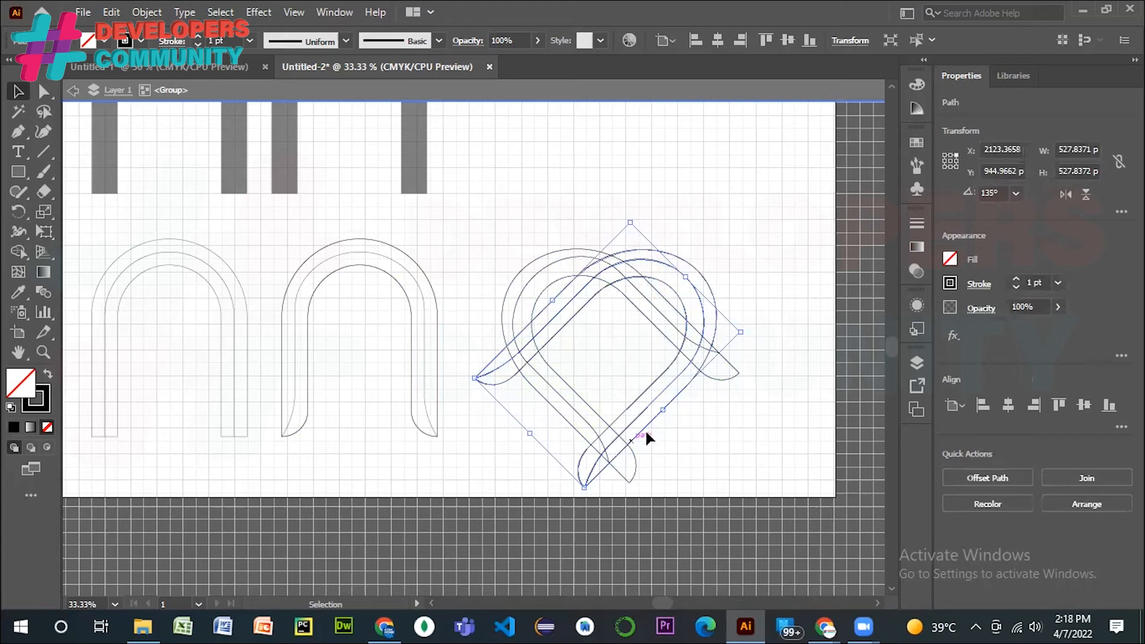
left_click_drag(662, 412, 685, 435)
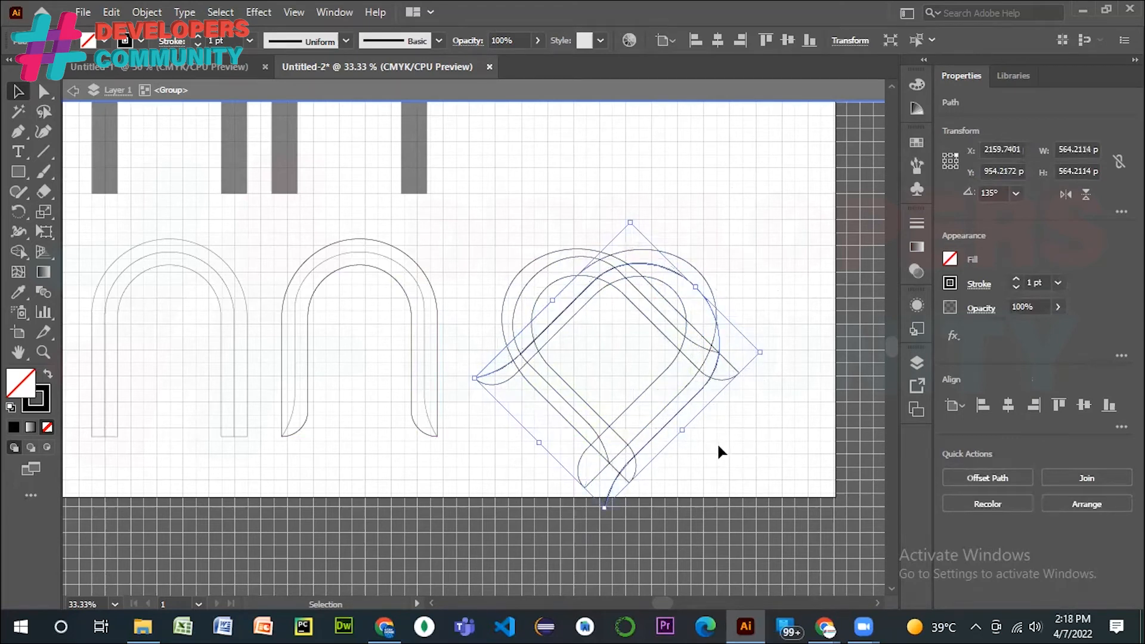
left_click(755, 414)
- Stretch the centre line of the arch angled at 45° to meet the tips of its lengthened feet
left_click(662, 321)
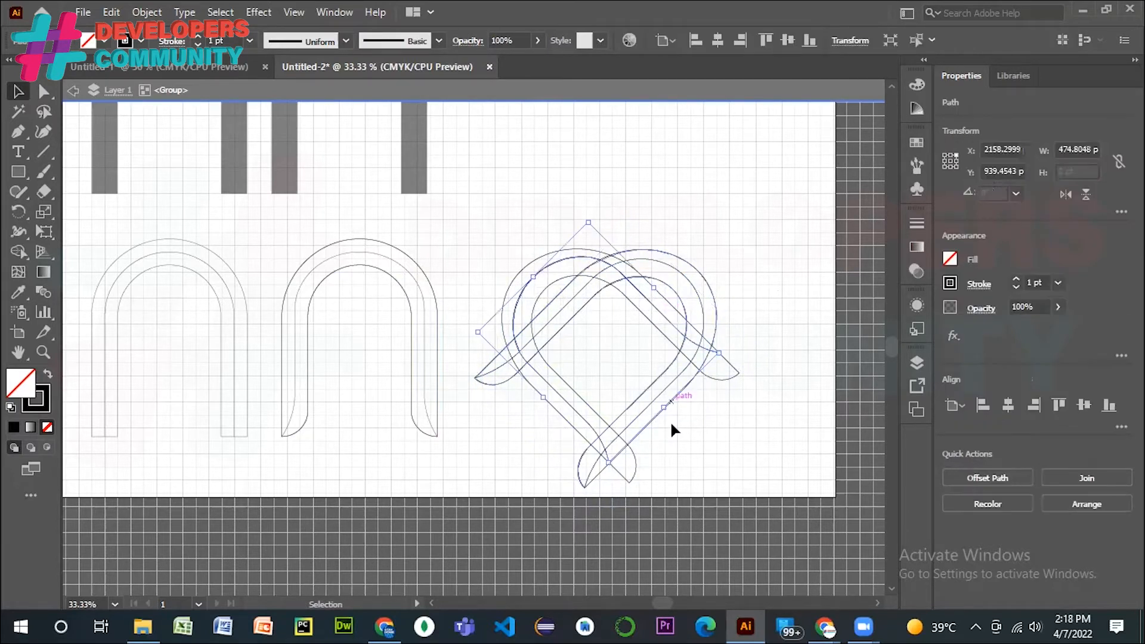
left_click_drag(664, 404, 689, 426)
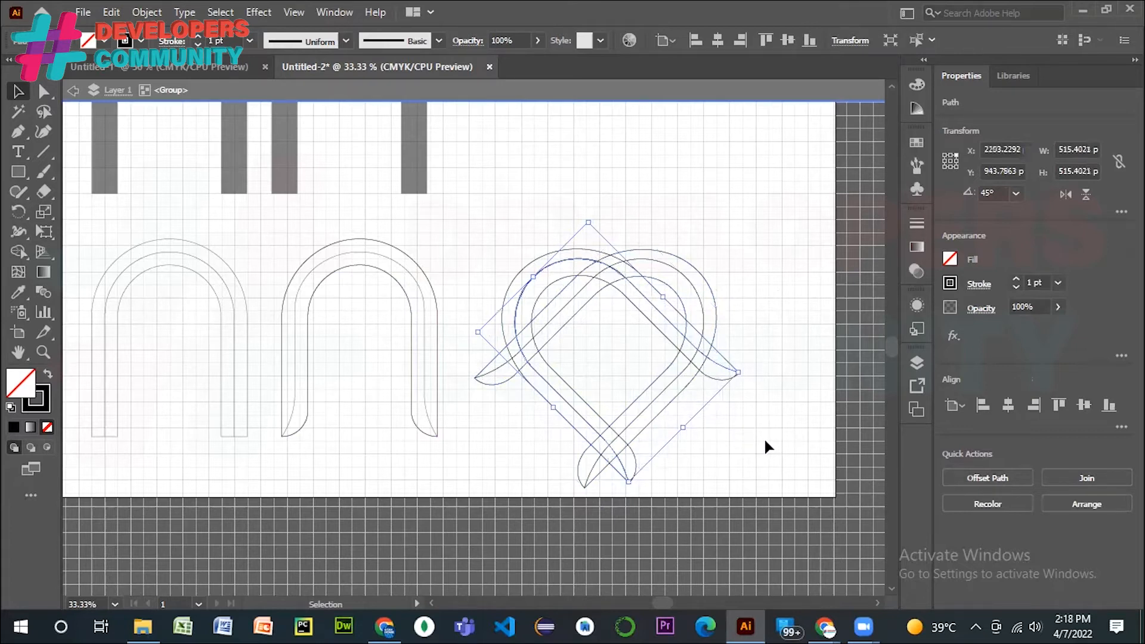
left_click(767, 447)
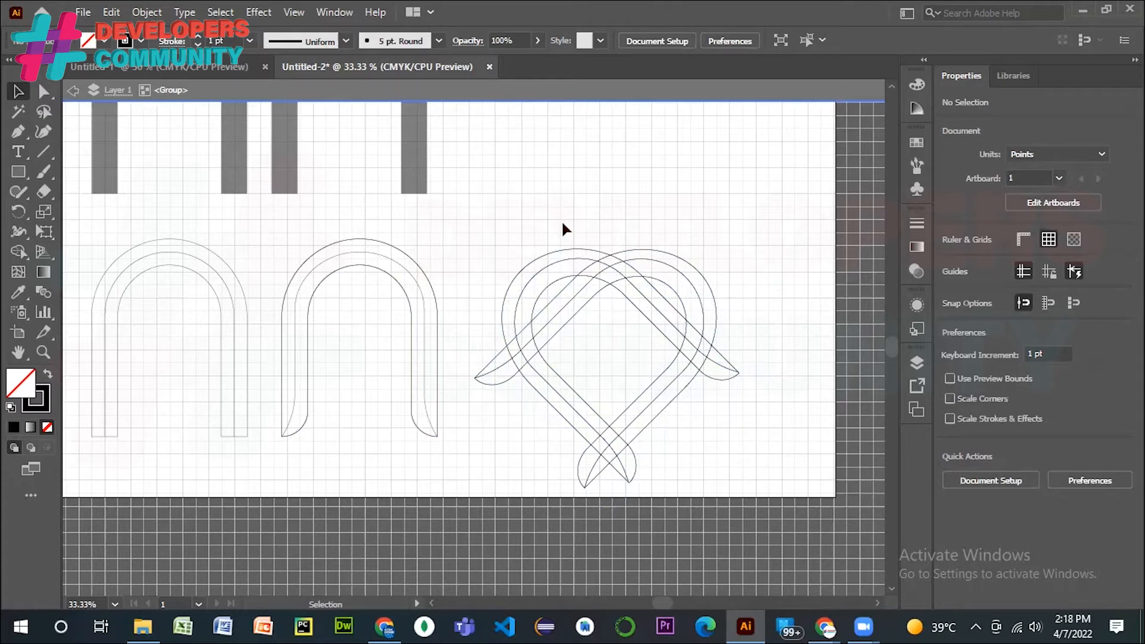
- Hide the document grid
left_click(327, 21)
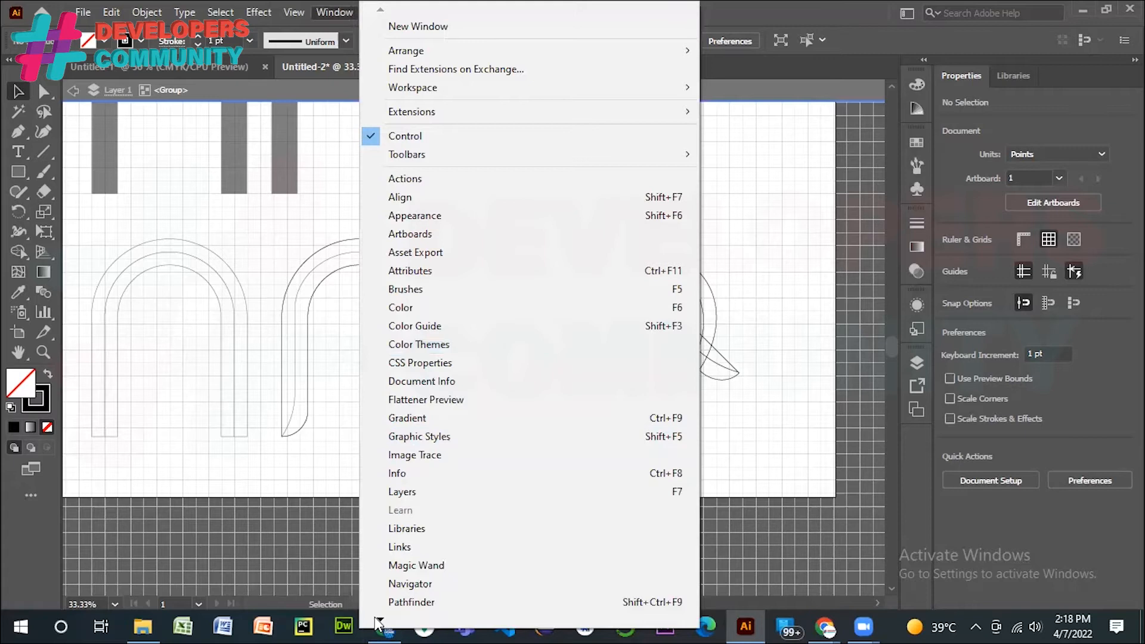
mouse_move(377, 622)
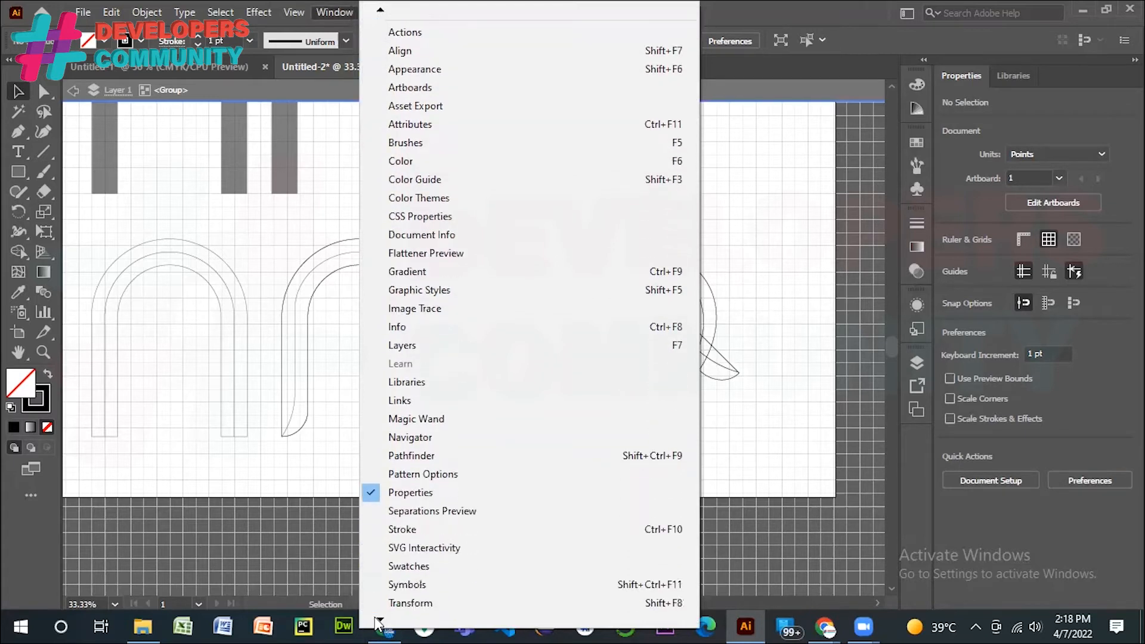
mouse_move(294, 20)
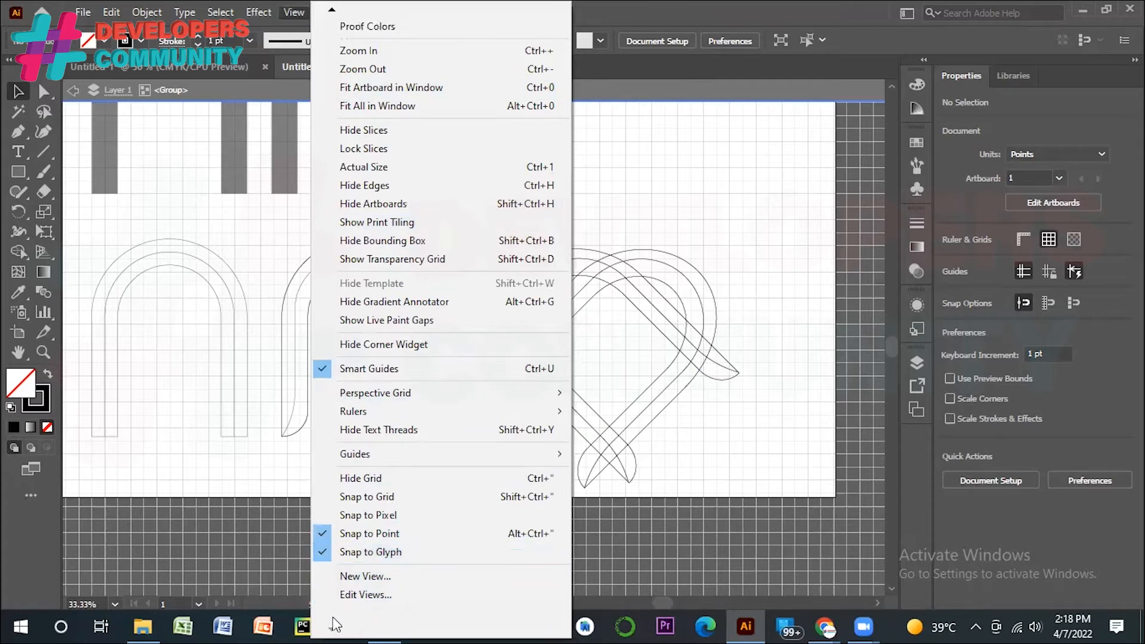
left_click(392, 480)
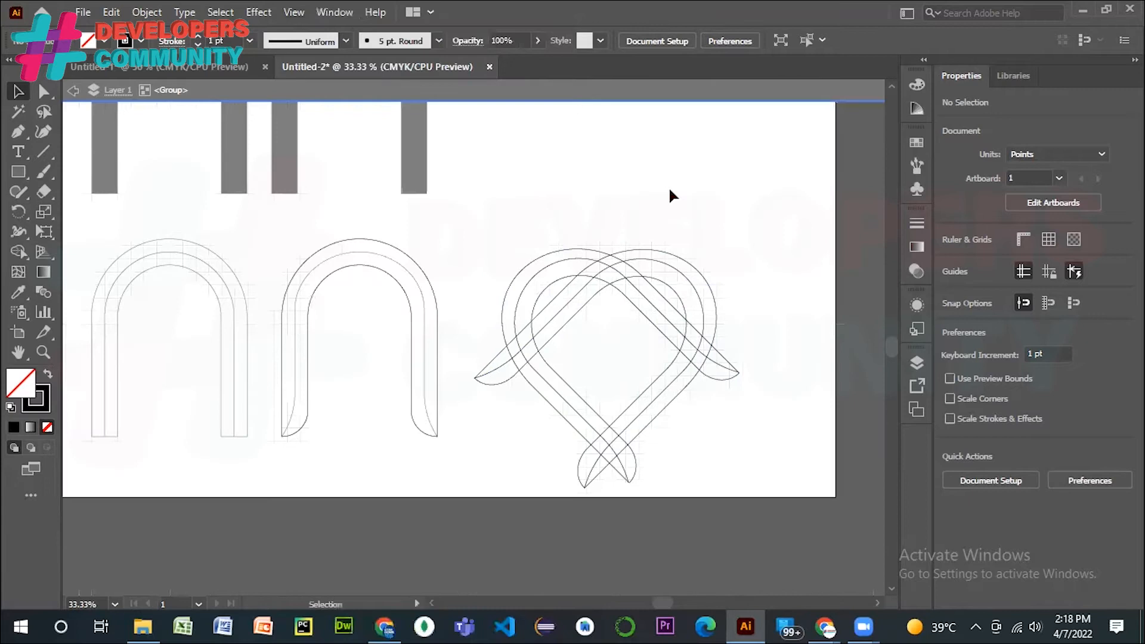
- Select all the overlapping paths of the interlaced heart and activate the Shape Builder tool at 50% zoom
scroll(678, 196, "up", 3)
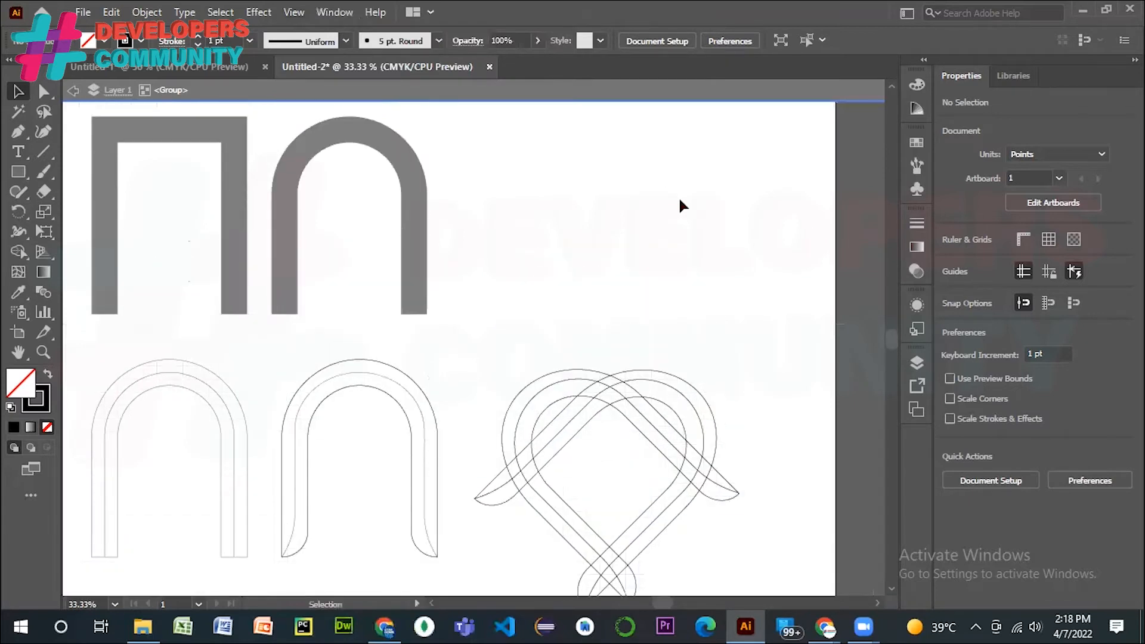
scroll(680, 205, "down", 2)
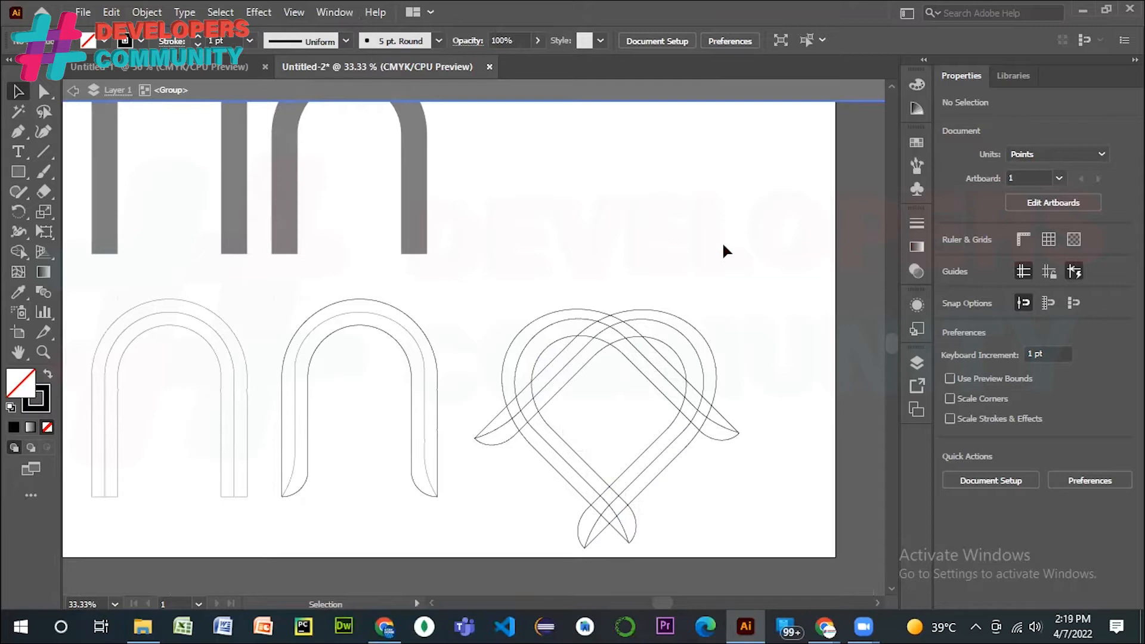
scroll(723, 245, "down", 1)
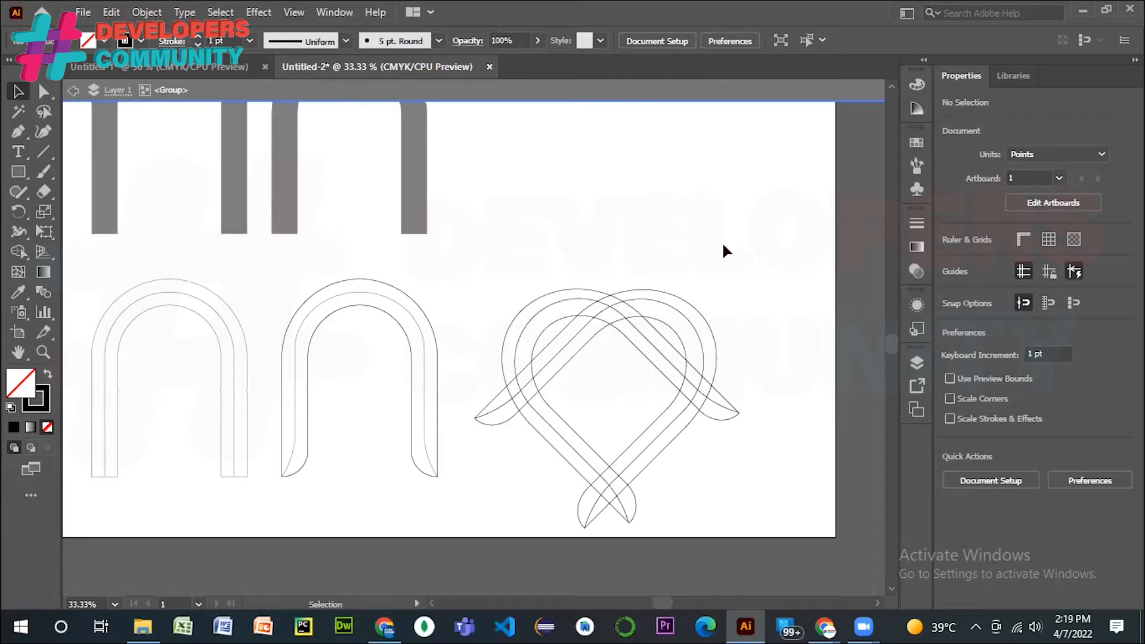
left_click(553, 291)
left_click(784, 241)
key("ctrl+equal")
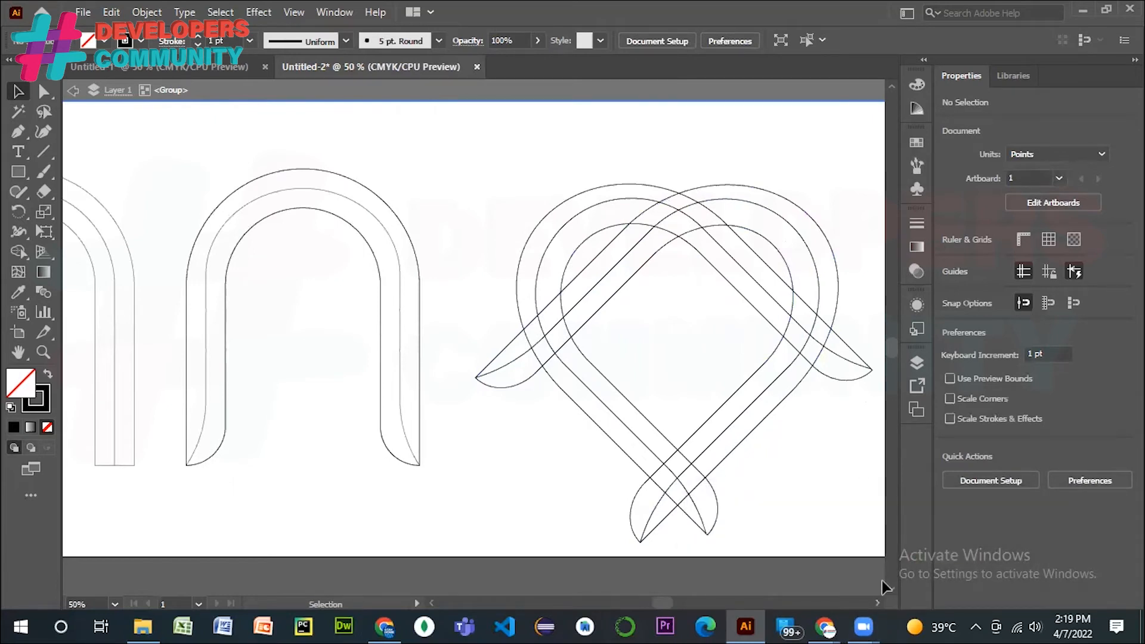
scroll(884, 588, "right", 3)
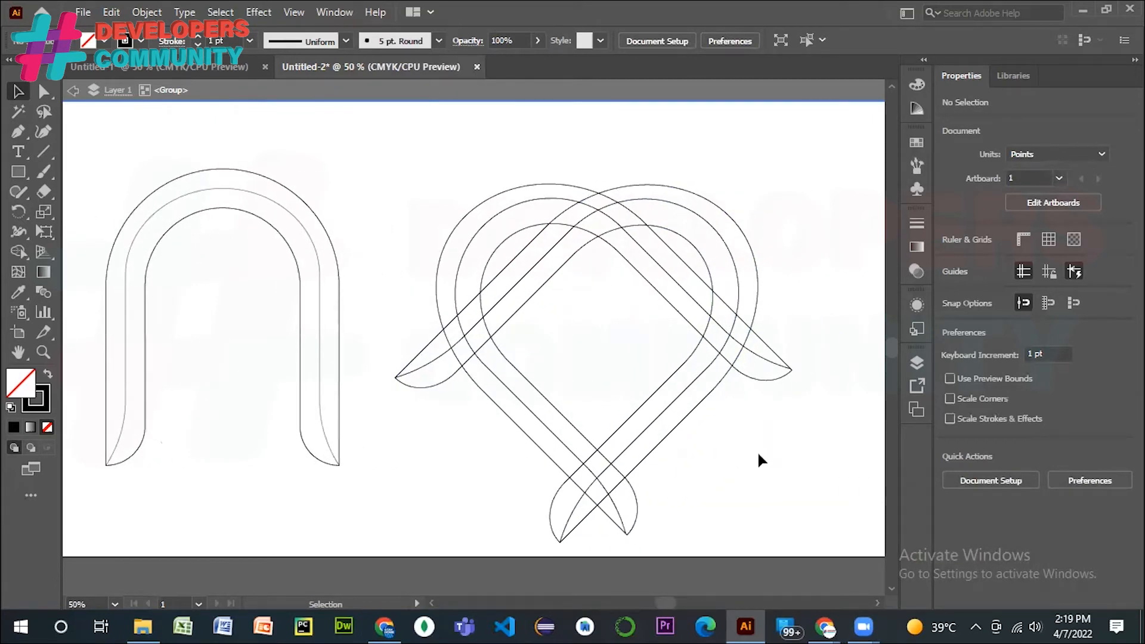
left_click(18, 251)
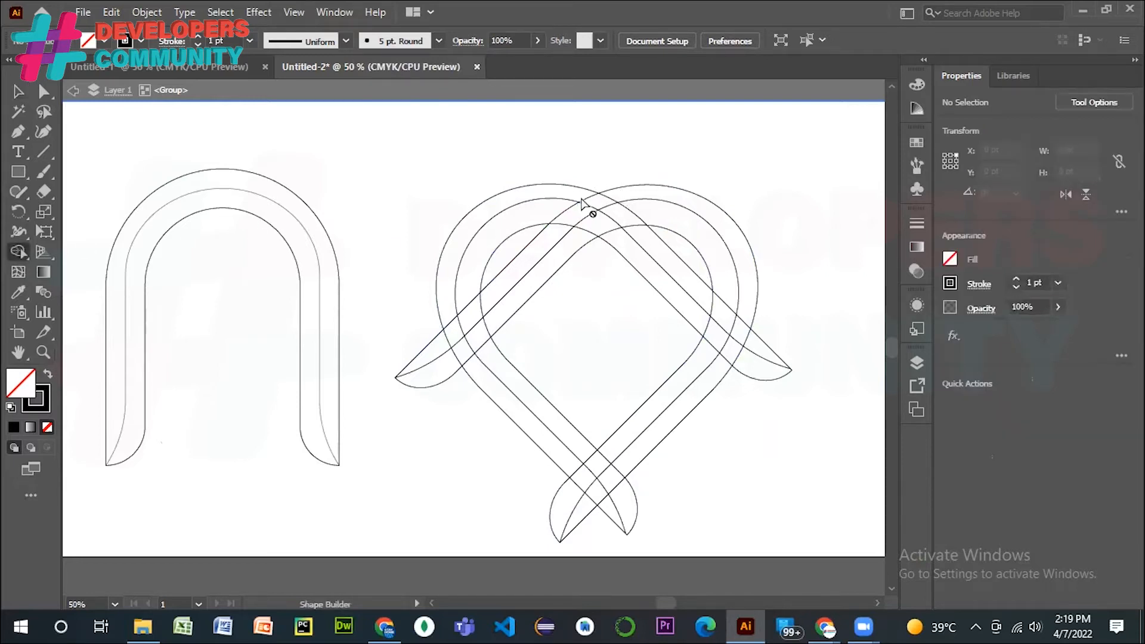
left_click(18, 96)
left_click_drag(437, 168, 779, 475)
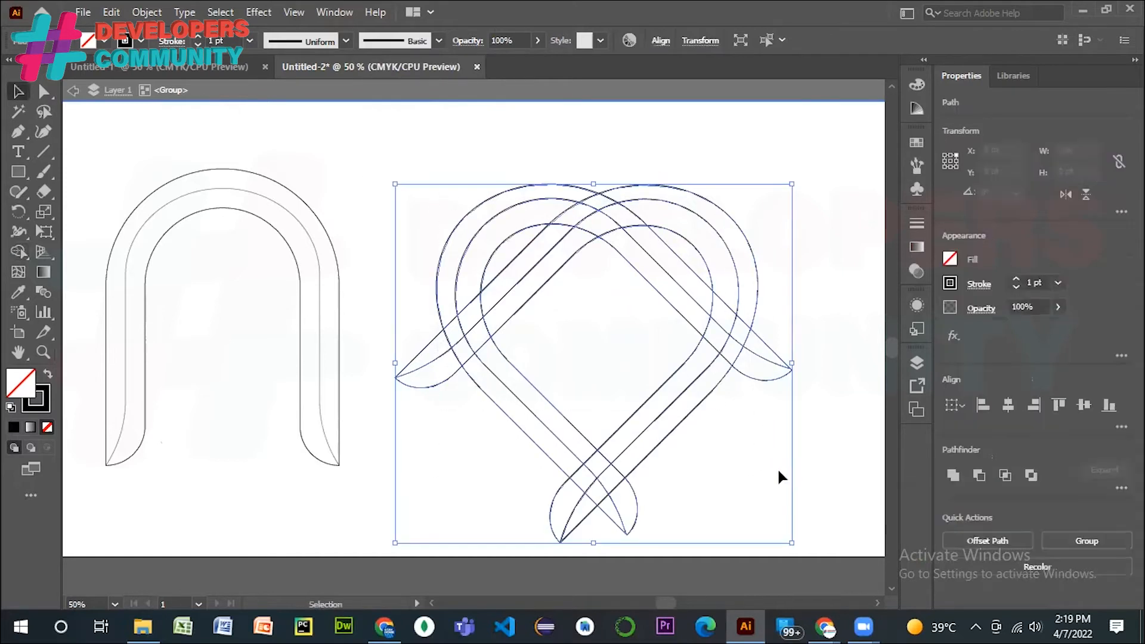
left_click(18, 251)
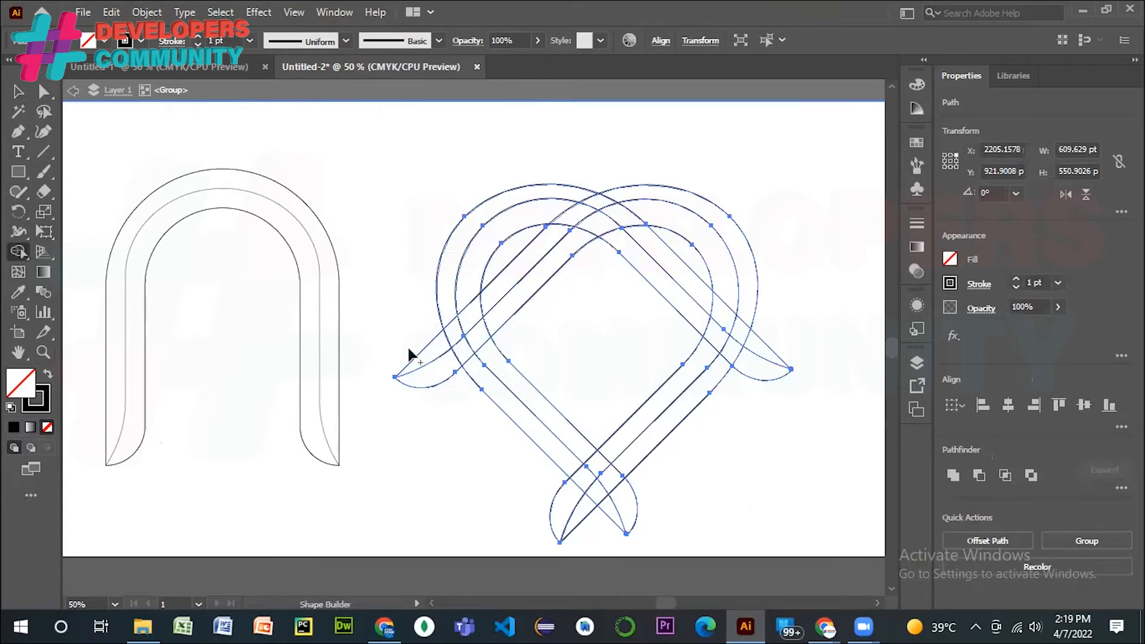
- Merge the outer and inner bands of the heart's left foot across the leg they cross, so the foot passes over
left_click_drag(438, 347, 495, 295)
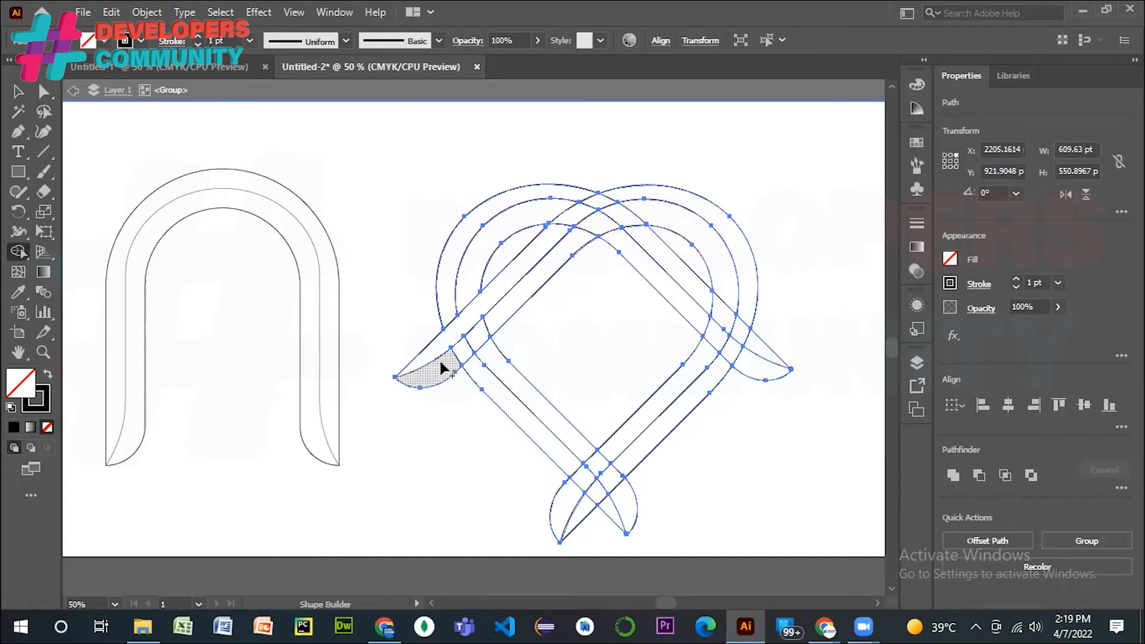
left_click_drag(441, 370, 493, 332)
left_click(590, 402)
left_click_drag(448, 364, 493, 328)
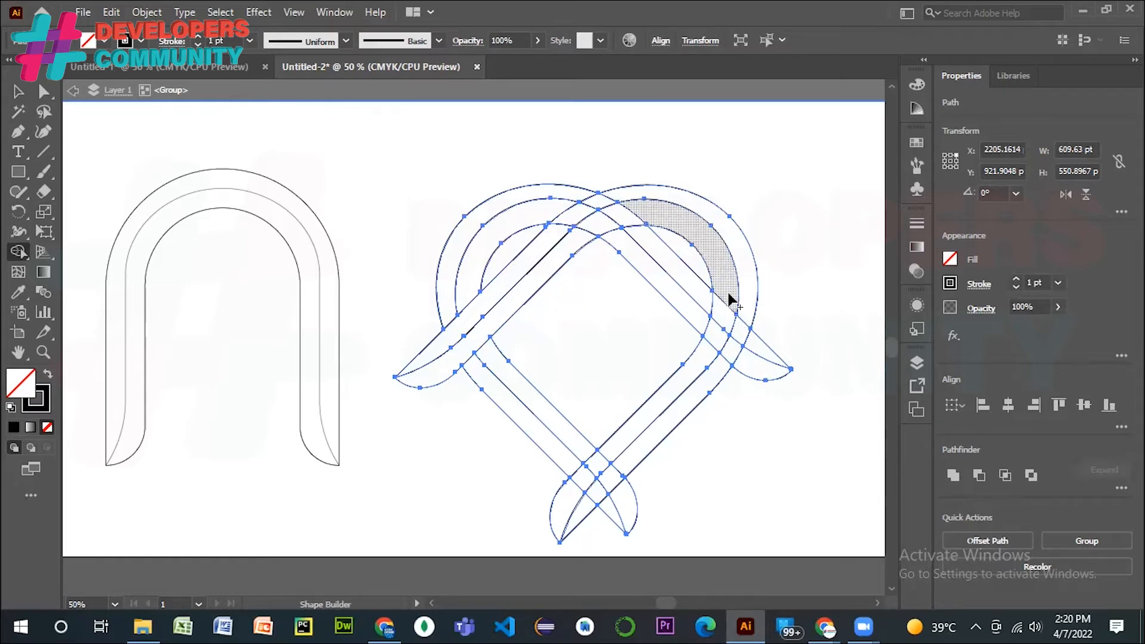
- Merge the right lobe's bands across the right foot, and the lower right foot's two bands across the leg they cross
mouse_move(728, 297)
left_mouse_down()
mouse_move(709, 358)
mouse_move(749, 312)
mouse_move(726, 364)
mouse_move(733, 356)
left_mouse_up()
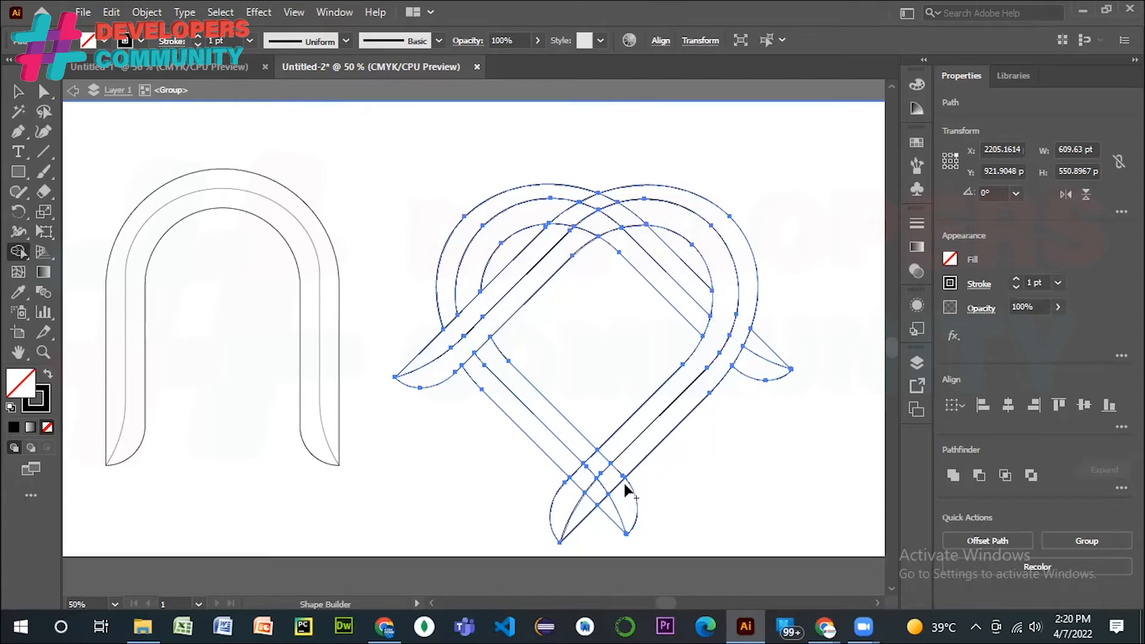
left_click_drag(626, 493, 587, 460)
left_click_drag(603, 504, 571, 474)
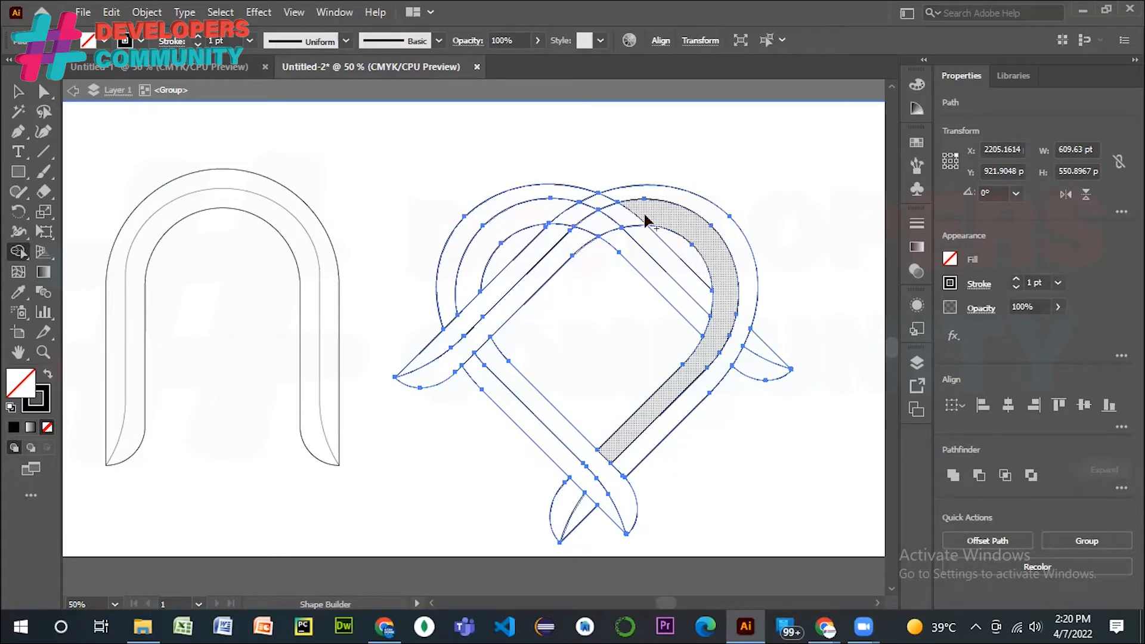
- Try to merge the right lobe's inner and outer bands across the left lobe at the top of the heart
left_click_drag(646, 218, 583, 240)
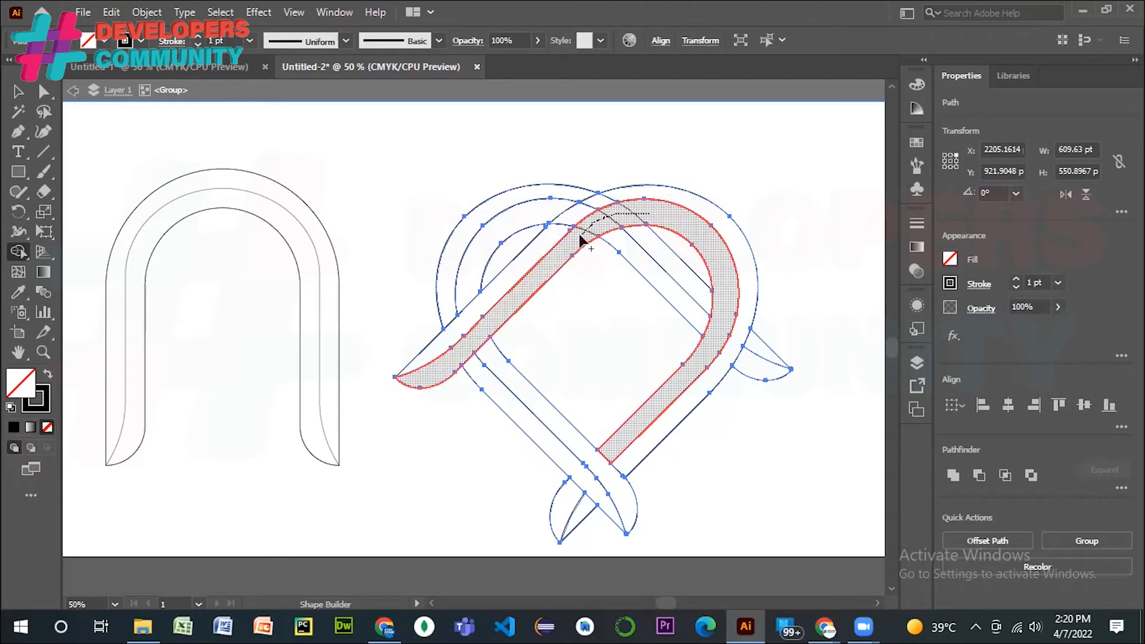
key("v")
key("shift+m")
left_click_drag(558, 227, 612, 197)
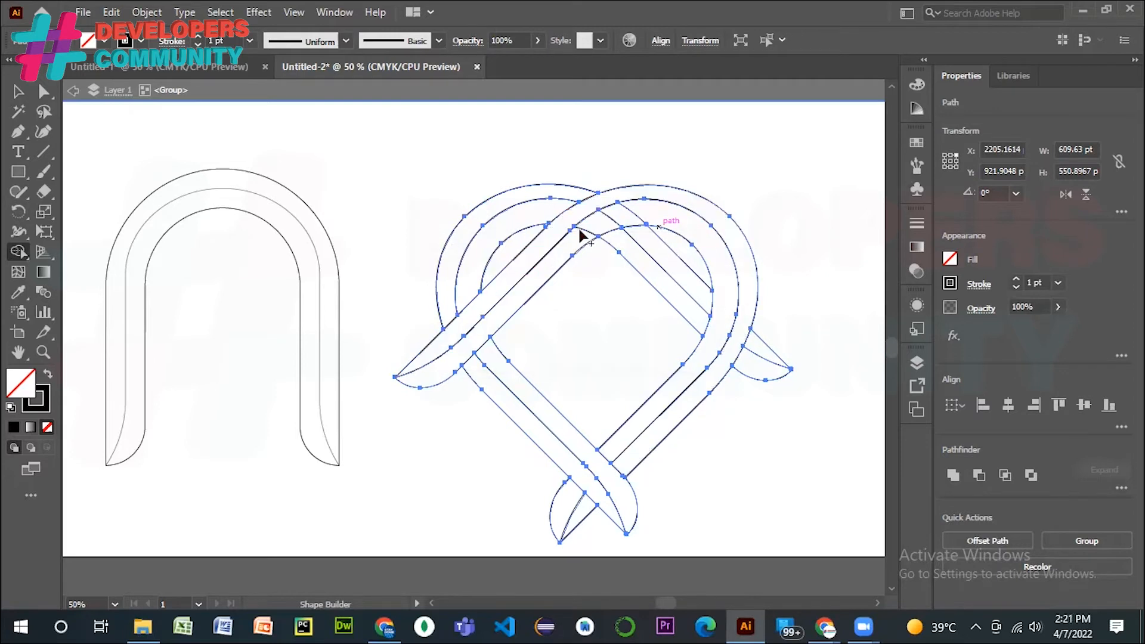
key("v")
key("shift+m")
- Merge the left lobe's outer and inner bands across the right lobe at the top crossing, then deselect the artwork
mouse_move(577, 202)
left_mouse_down()
mouse_move(593, 197)
mouse_move(634, 230)
left_mouse_up()
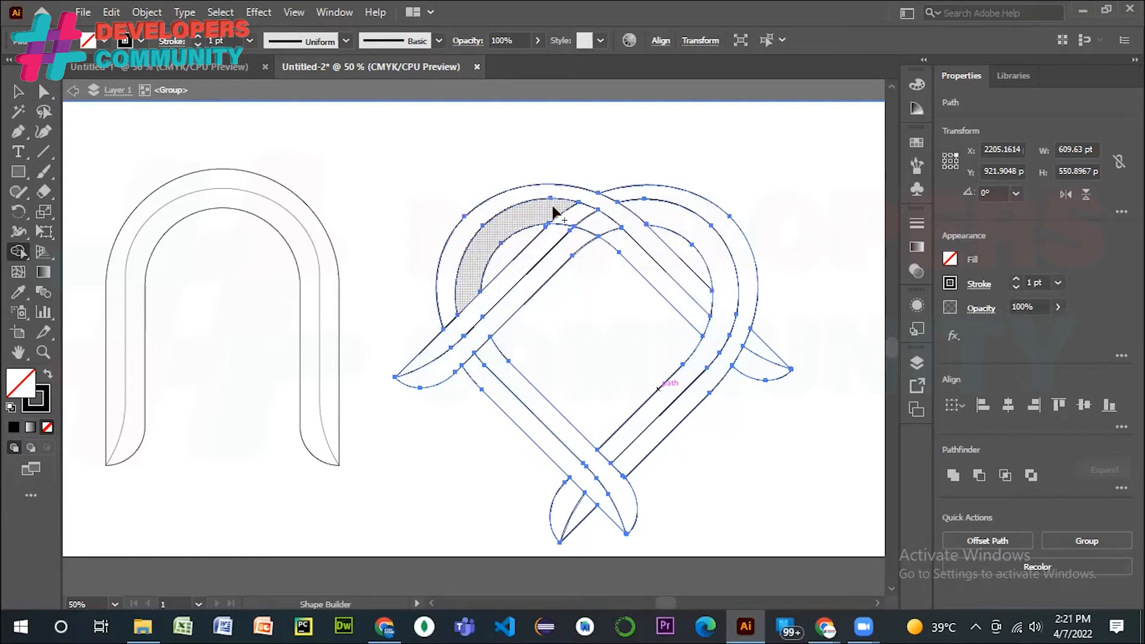
left_click_drag(549, 212, 610, 238)
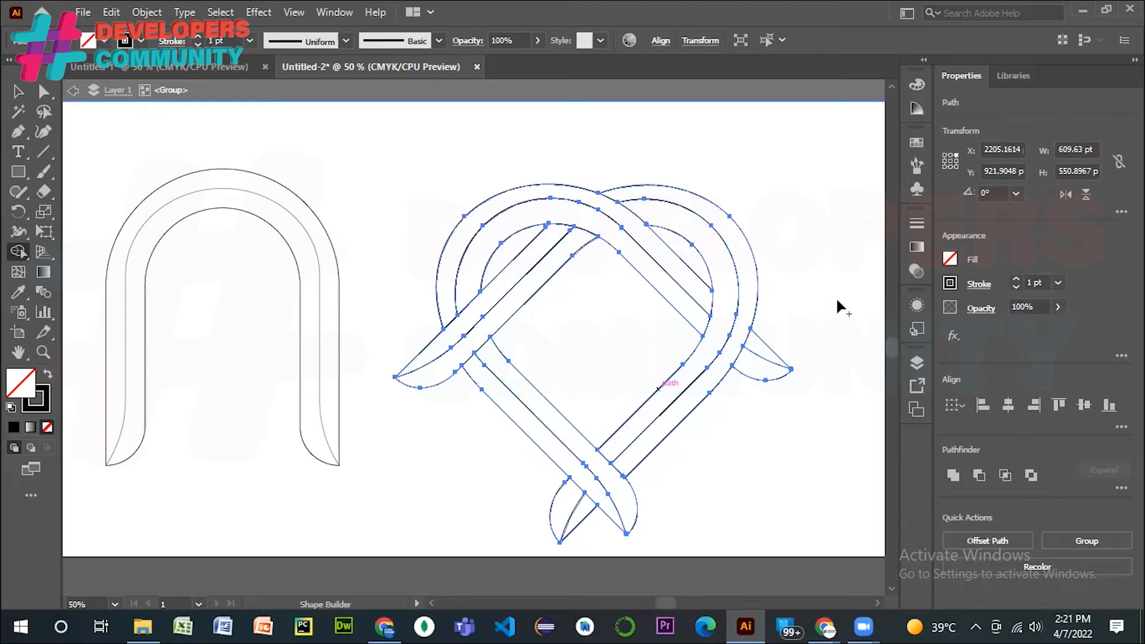
key("v")
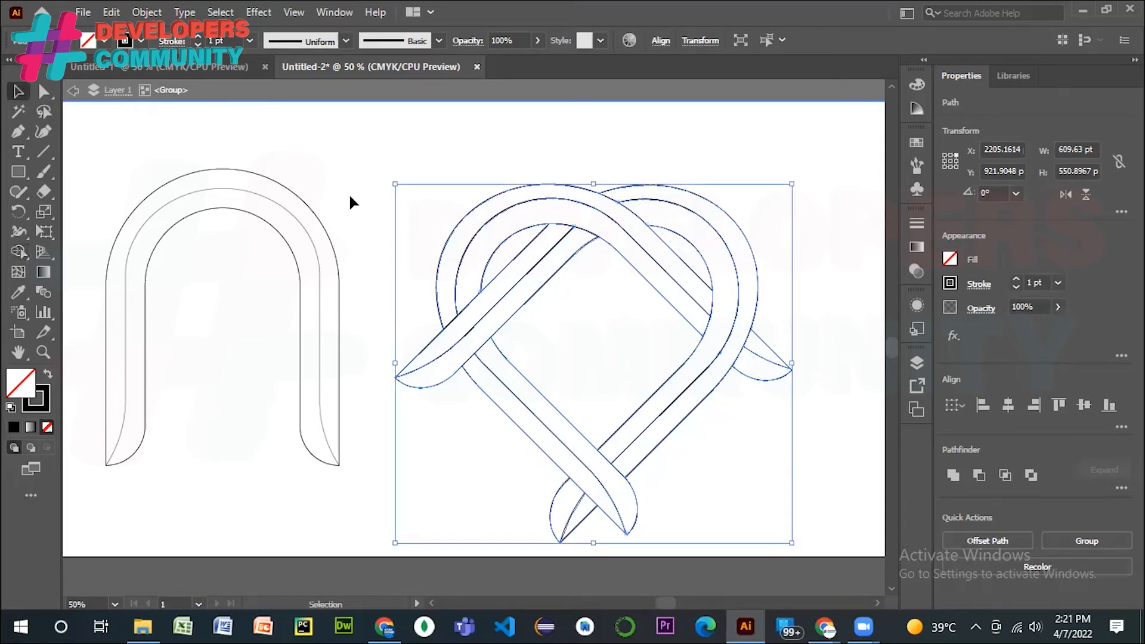
left_click(852, 165)
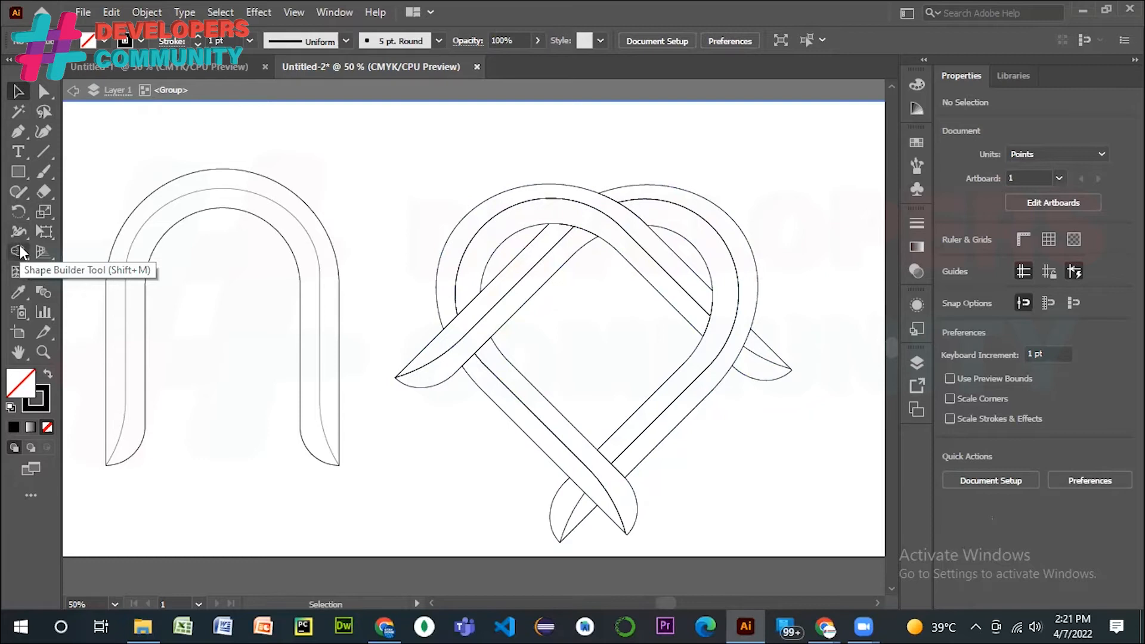
- Select all the heart's paths and split them into separate pieces with the Pathfinder Divide operation
left_click_drag(400, 143, 815, 534)
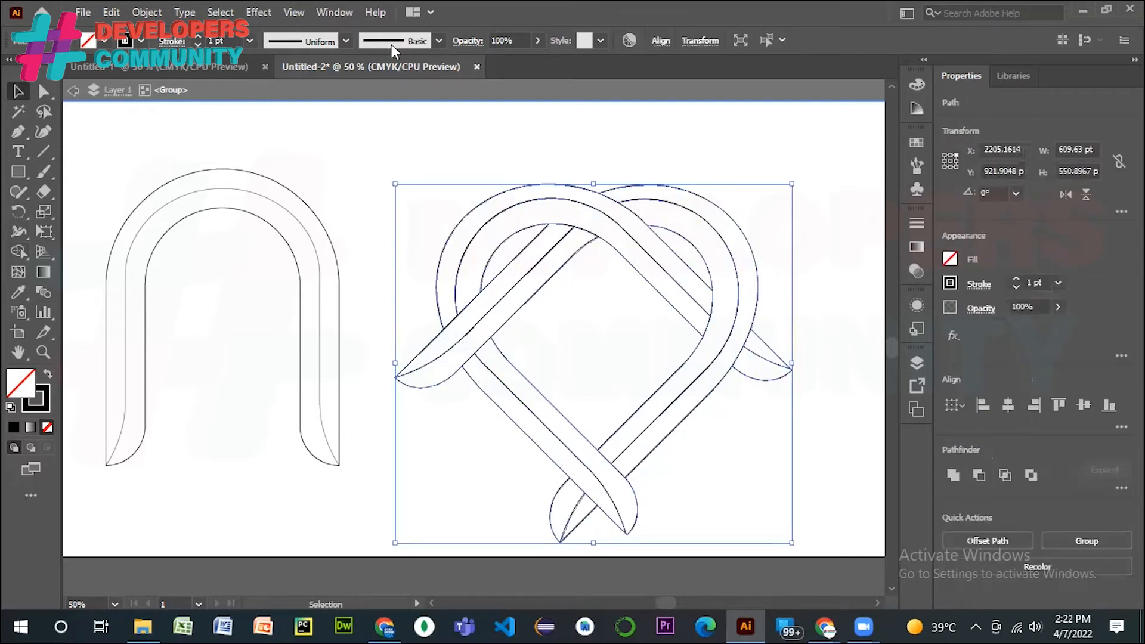
left_click(337, 13)
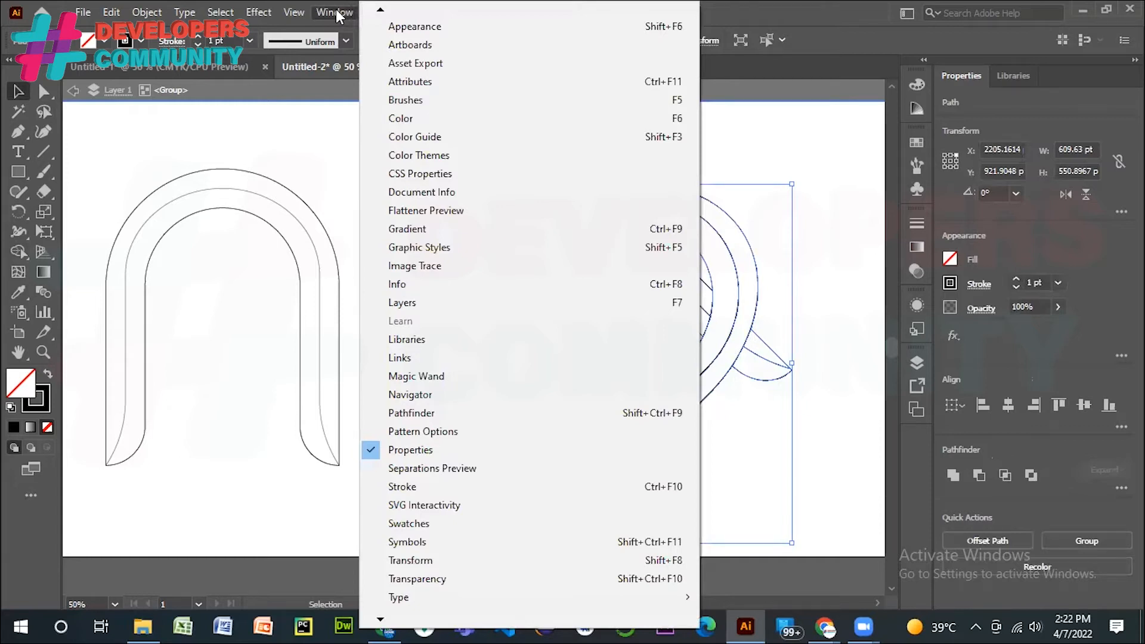
left_click(423, 416)
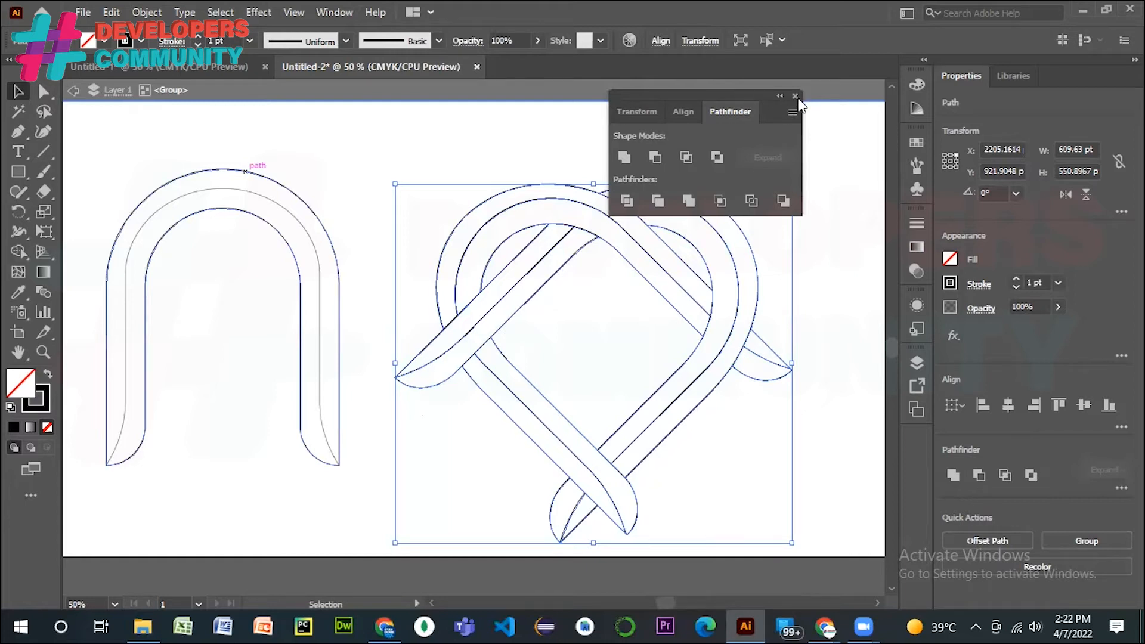
left_click(626, 201)
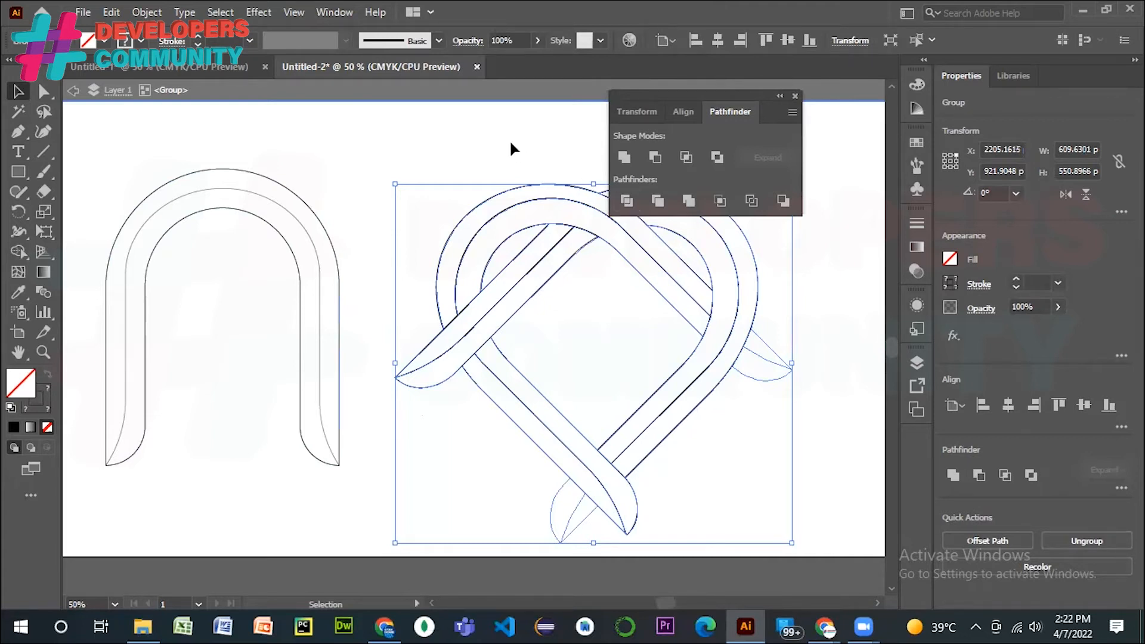
left_click(540, 159)
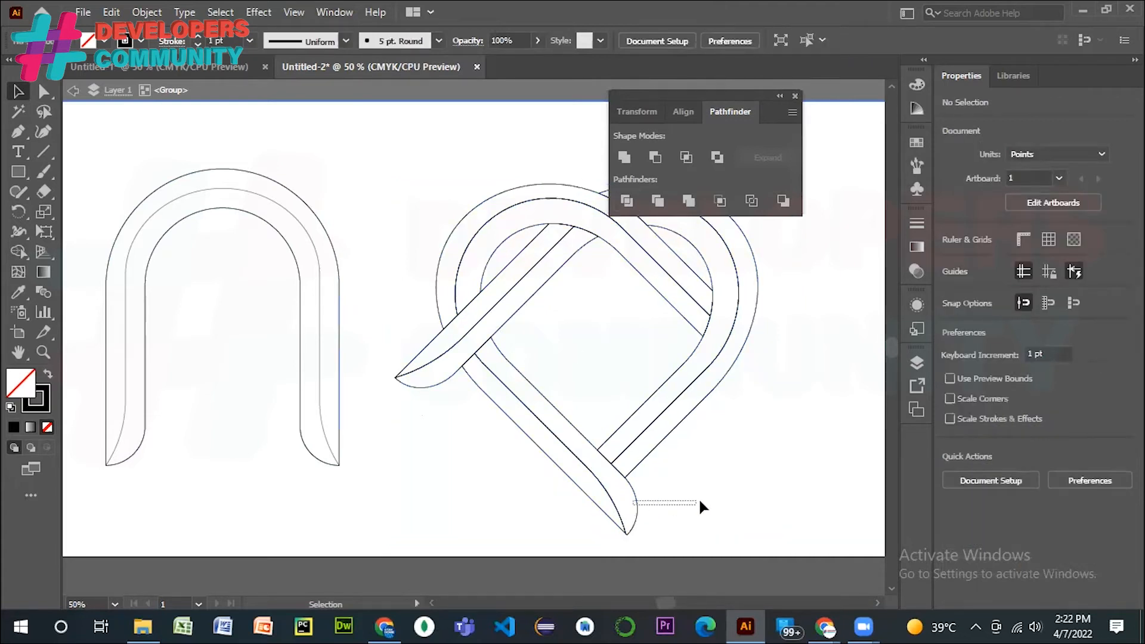
- Try to select the inner foot band at the bottom of the heart and pull it out to the right
left_click(43, 91)
left_click_drag(630, 501, 717, 491)
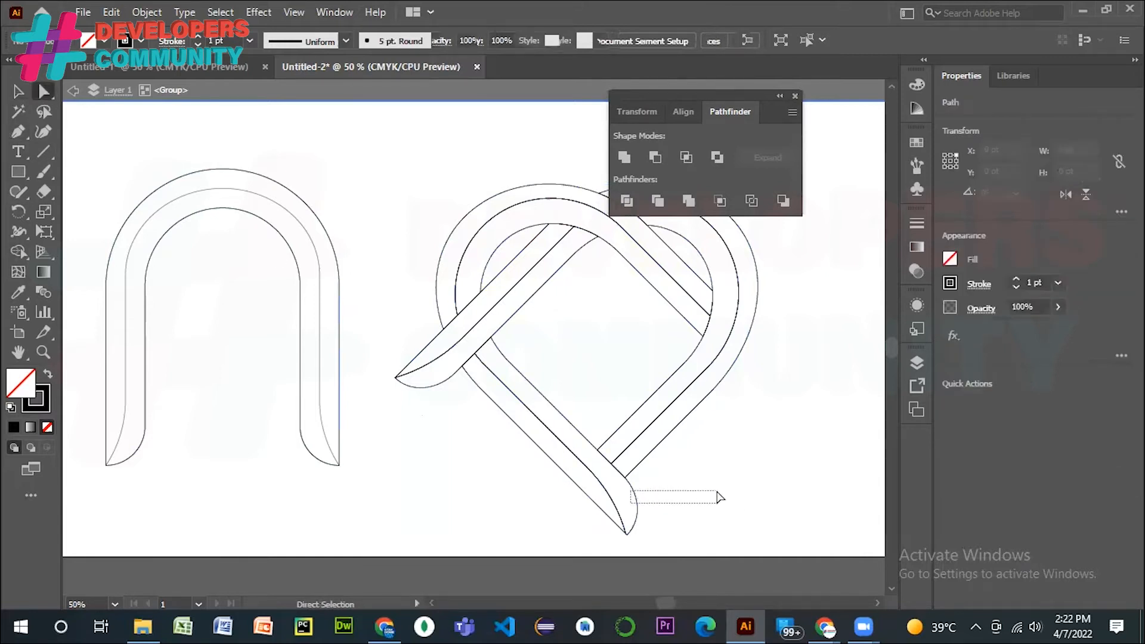
left_click(18, 92)
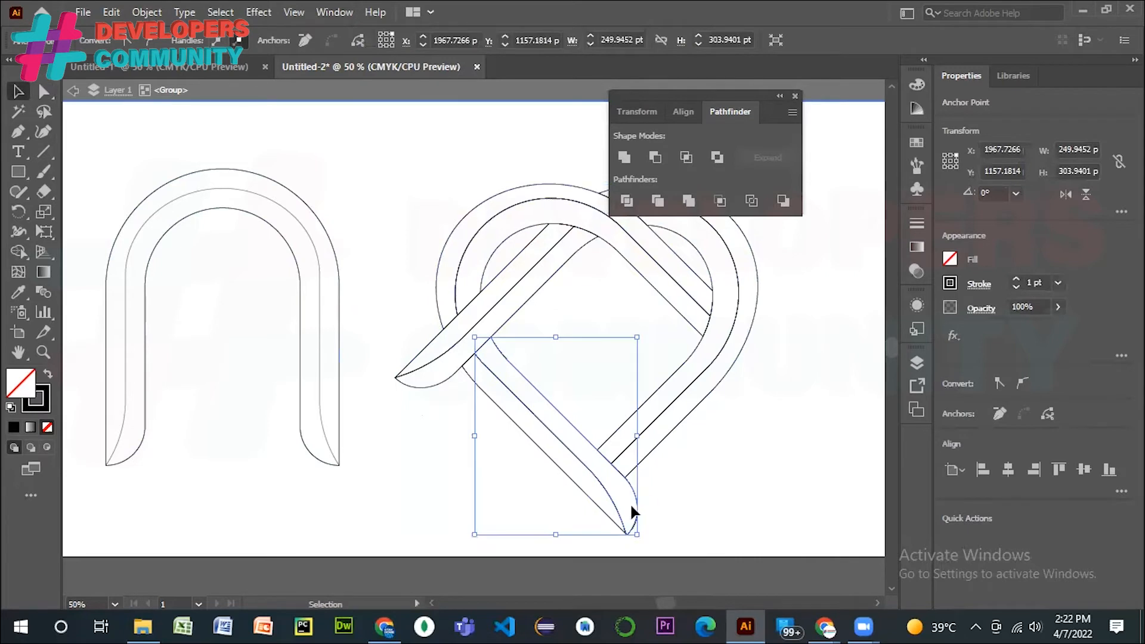
left_click_drag(621, 500, 769, 504)
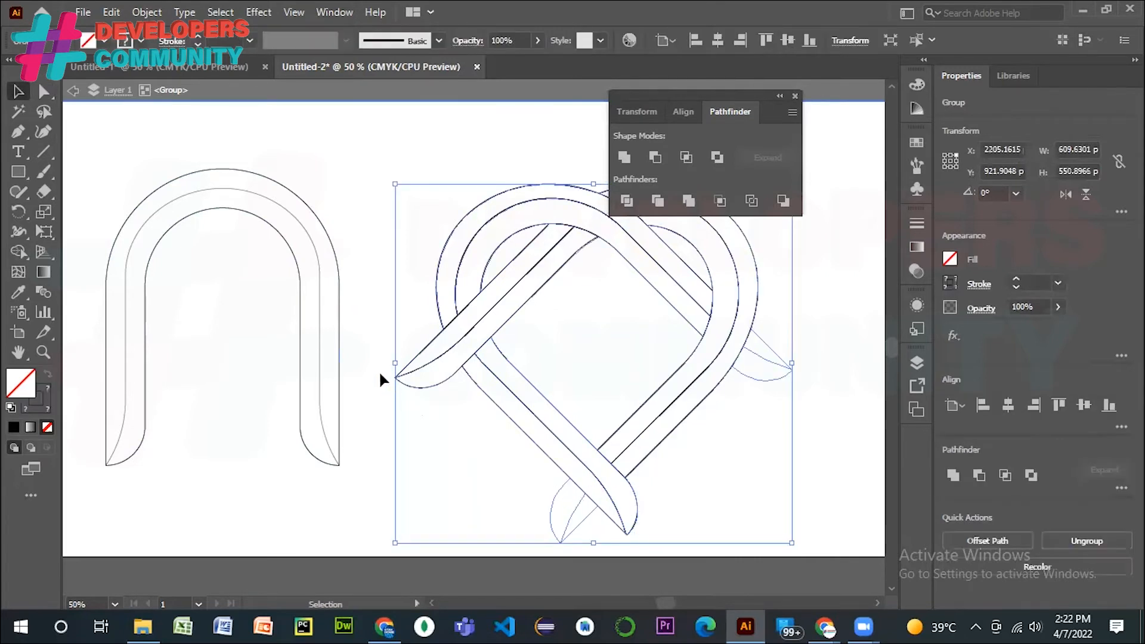
key("Escape")
left_click(10, 87)
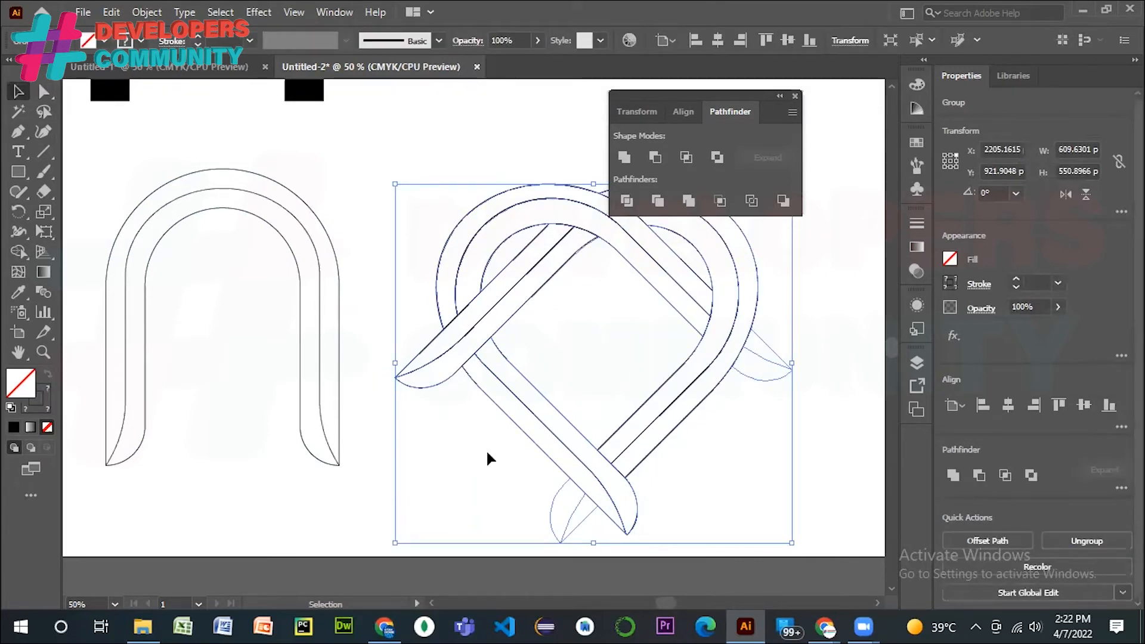
left_click(667, 500)
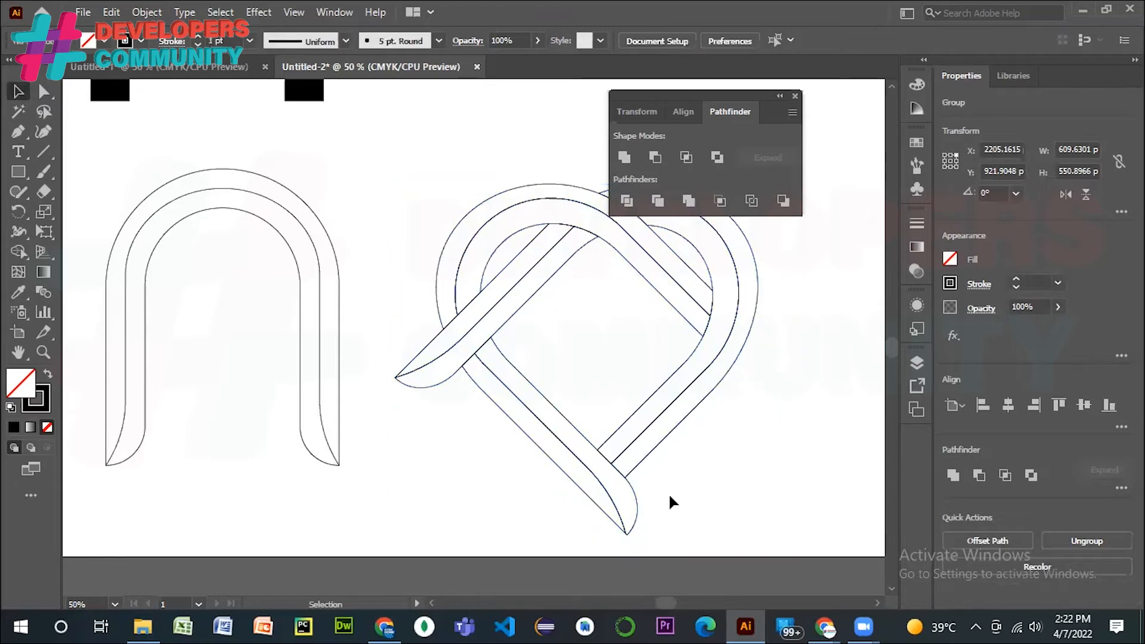
left_click(635, 518)
left_click(792, 440)
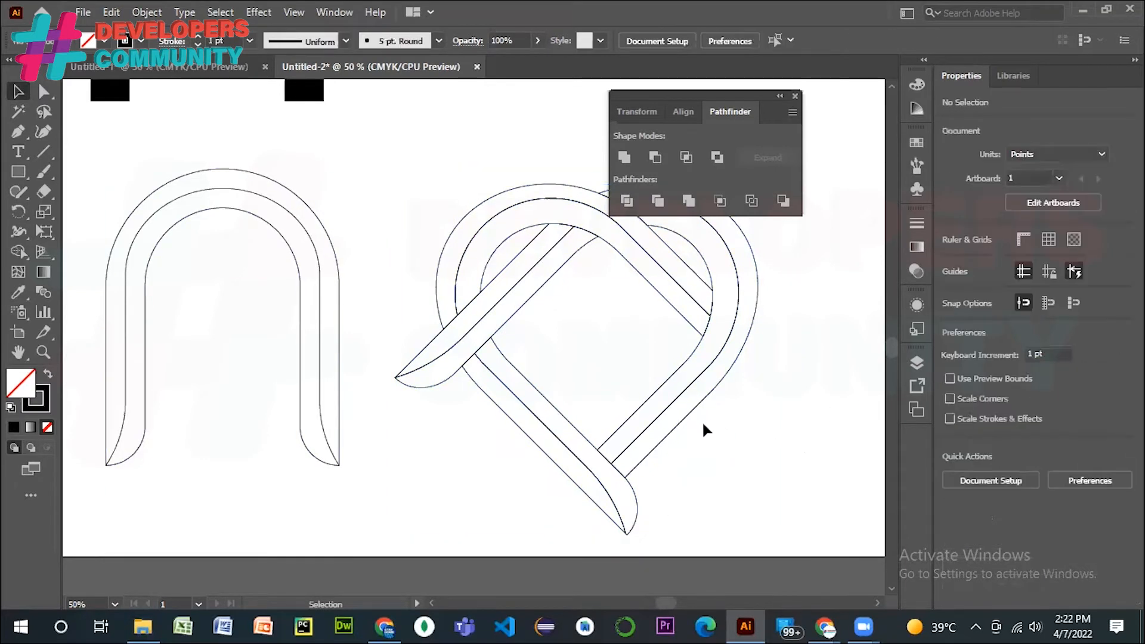
left_click(685, 413)
double_click(685, 413)
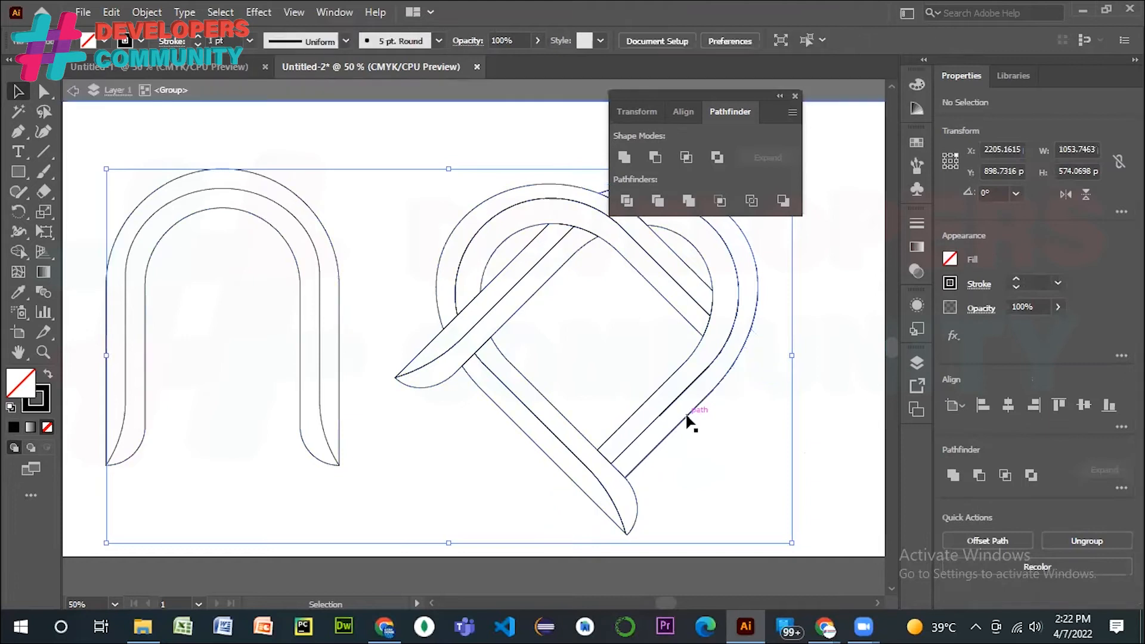
- Reposition the divided heart group slightly up and to the left, and close the floating Pathfinder options
left_click_drag(687, 415, 750, 438)
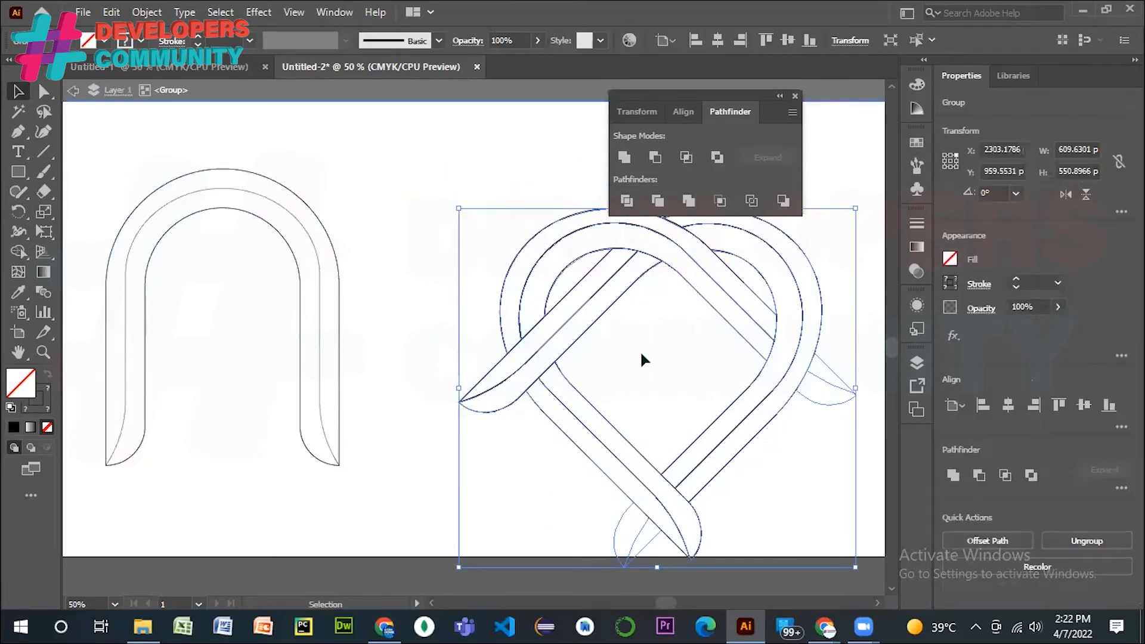
left_click_drag(541, 273, 510, 249)
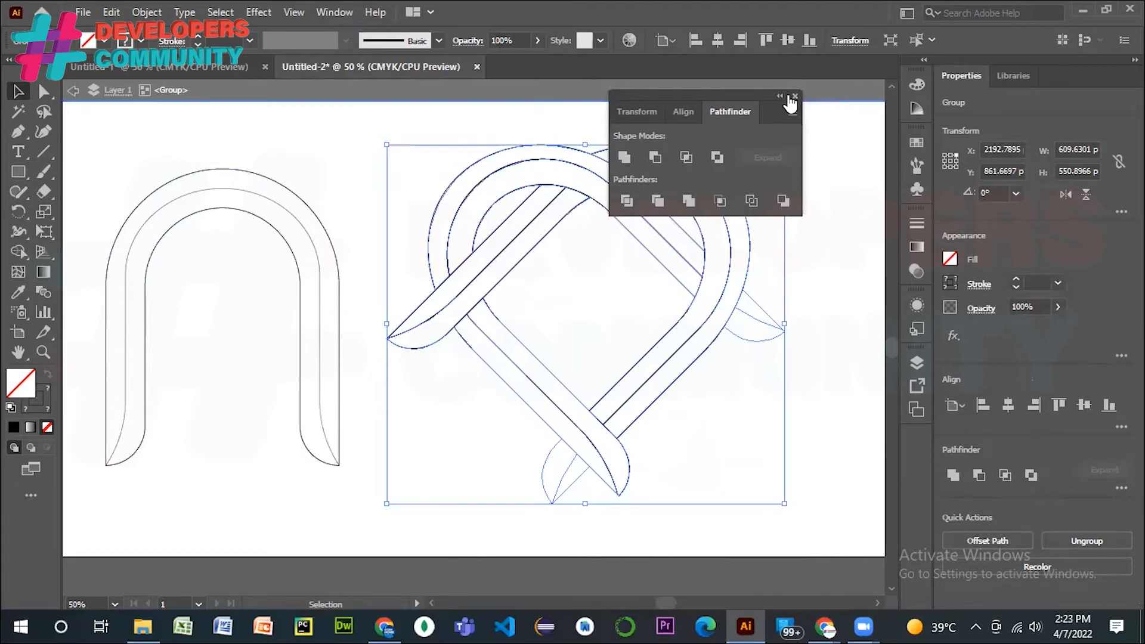
left_click(794, 96)
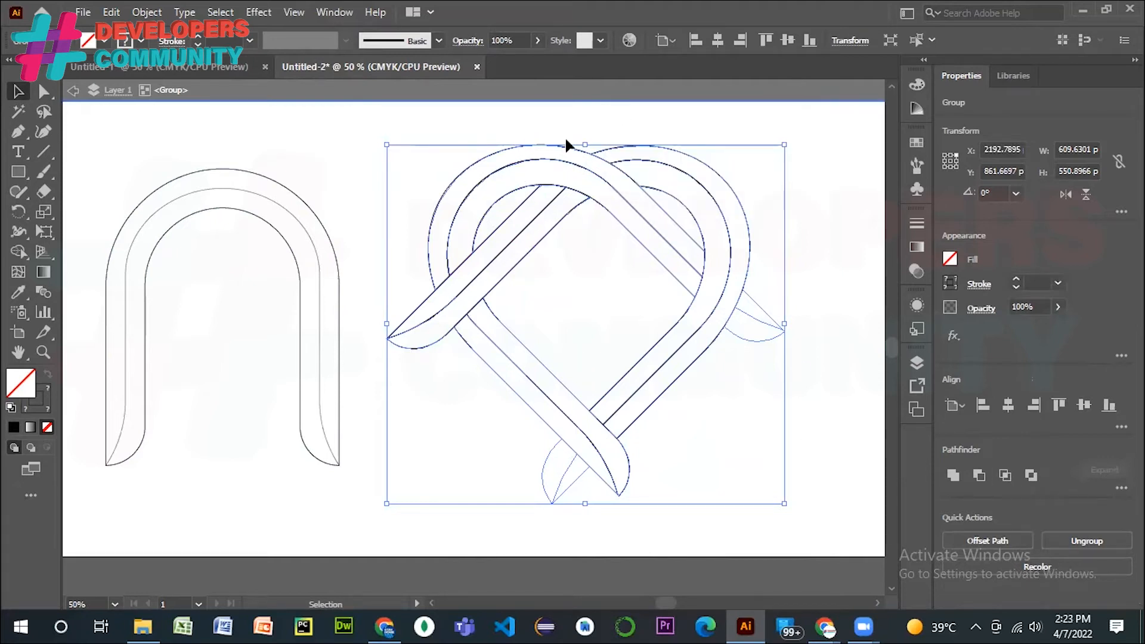
- Shift the heart slightly right, ungroup its divided pieces and clear the selection
left_click_drag(584, 146, 606, 146)
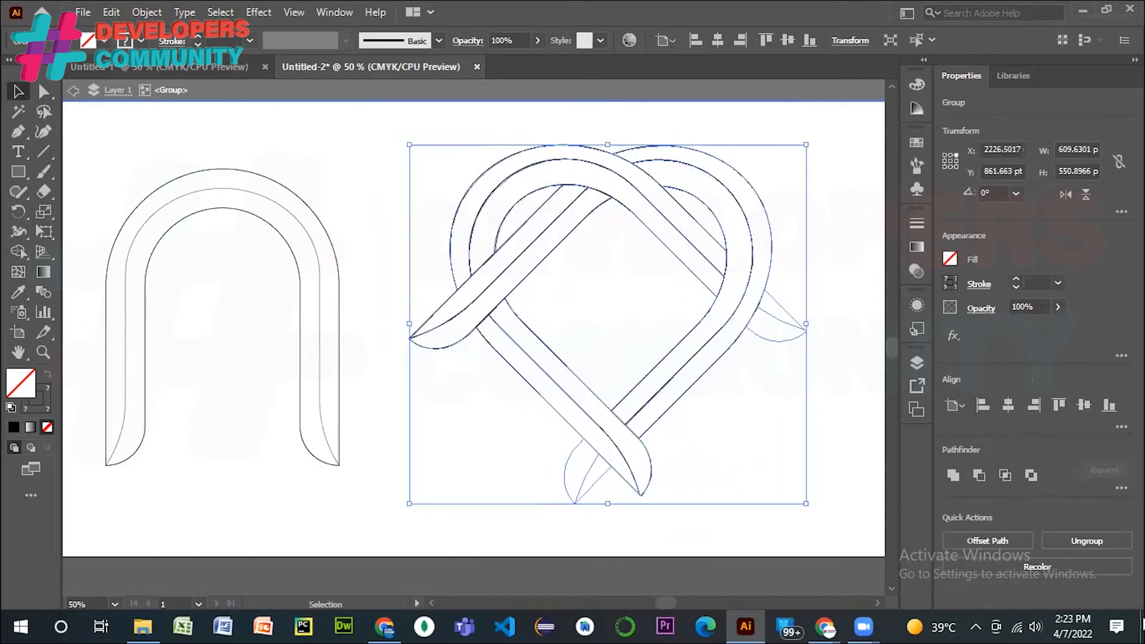
left_click(1078, 542)
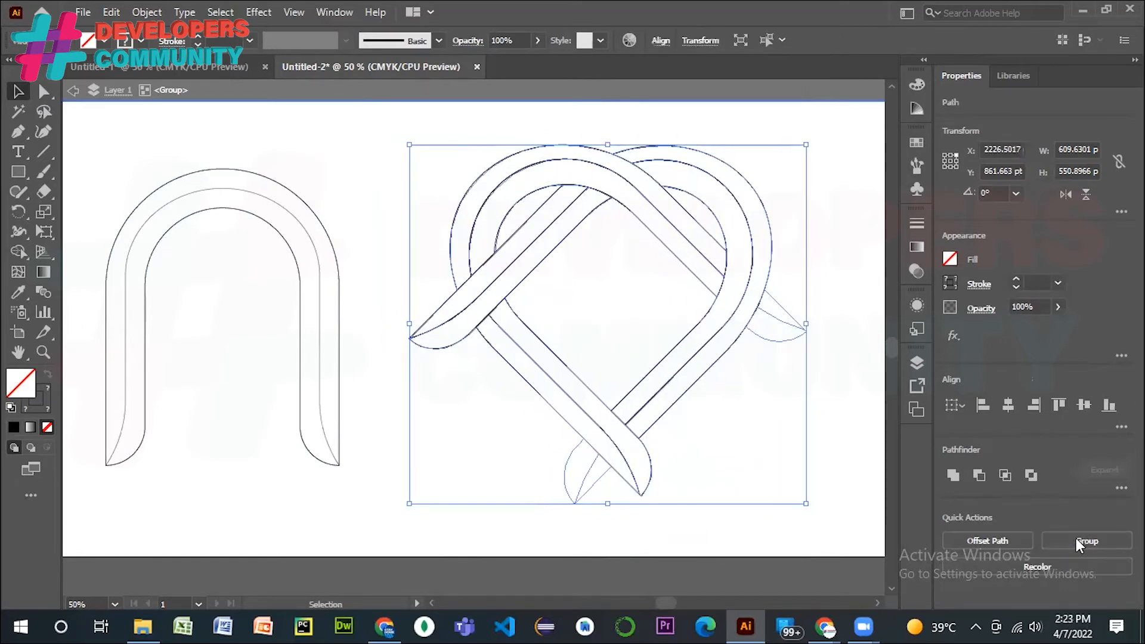
left_click(682, 129)
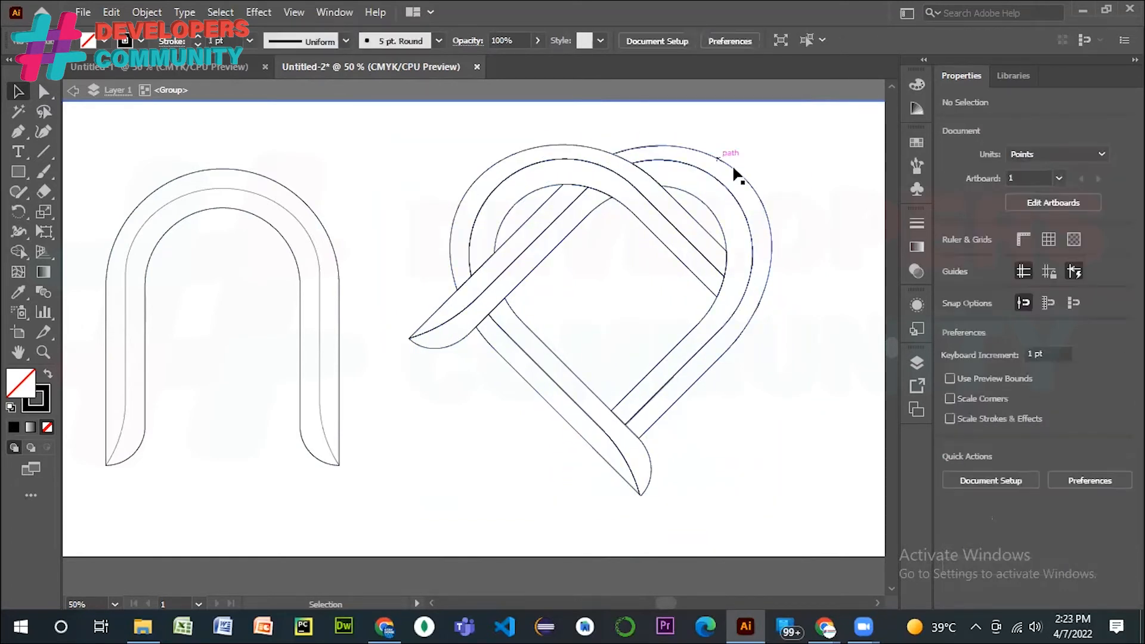
- Pull the right and left lobe bands and the left foot bands away from the heart to check they are separate
left_click(738, 172)
left_click_drag(738, 172, 813, 244)
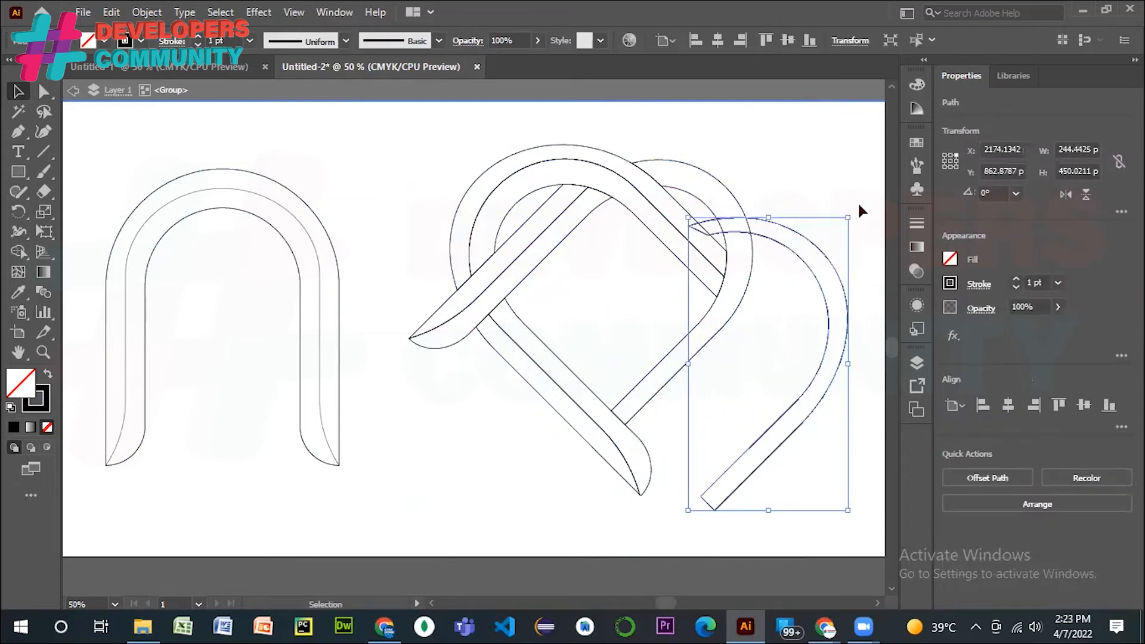
left_click_drag(428, 239, 344, 210)
left_click_drag(468, 328, 496, 447)
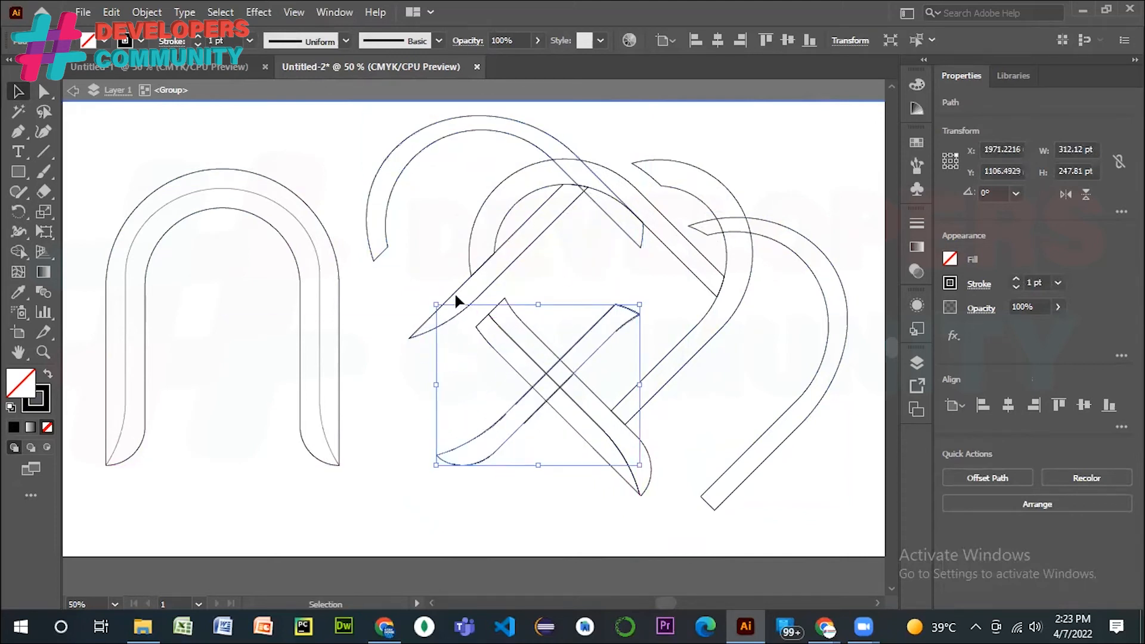
left_click_drag(455, 295, 400, 308)
- Undo the moves of the pulled-out bands to restore the assembled heart
key("a")
key("ctrl+z")
key("ctrl+z")
key("ctrl+z")
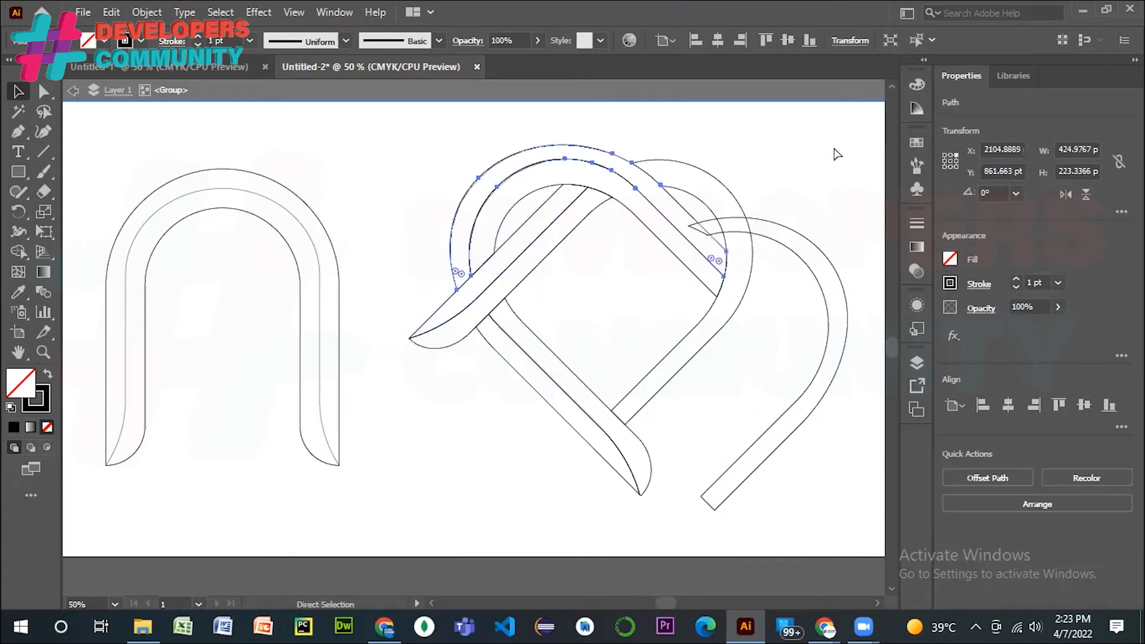
key("ctrl+z")
key("v")
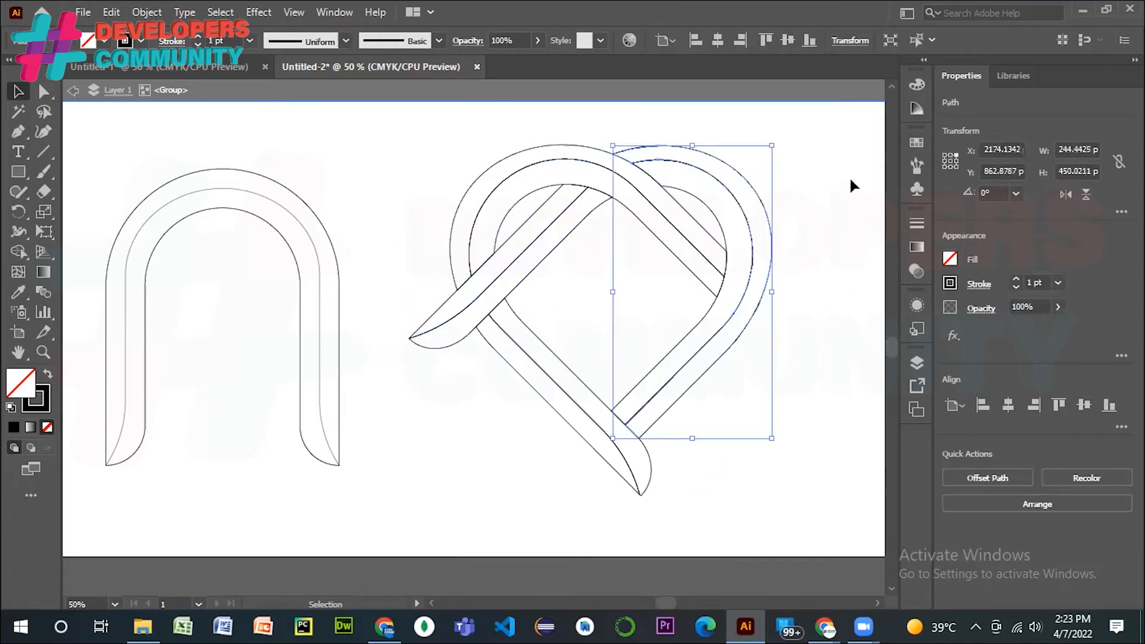
- Undo the ungrouping and the latest repositioning of the heart, and leave it deselected
left_click(850, 180)
key("a")
key("ctrl+a")
left_click(851, 180)
key("ctrl+z")
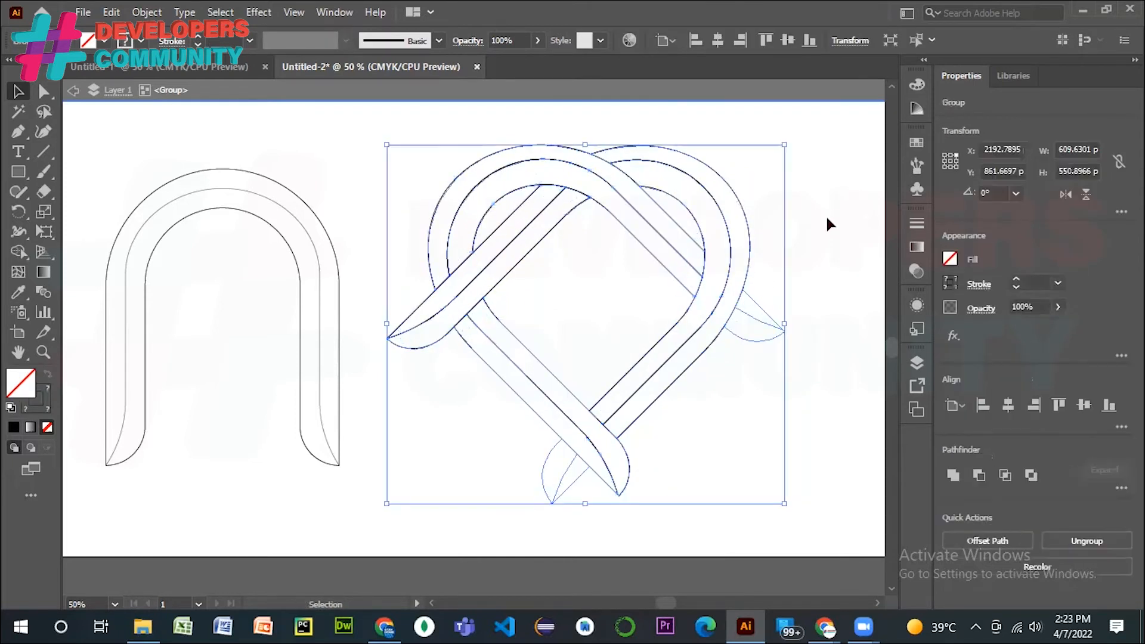
left_click(830, 244)
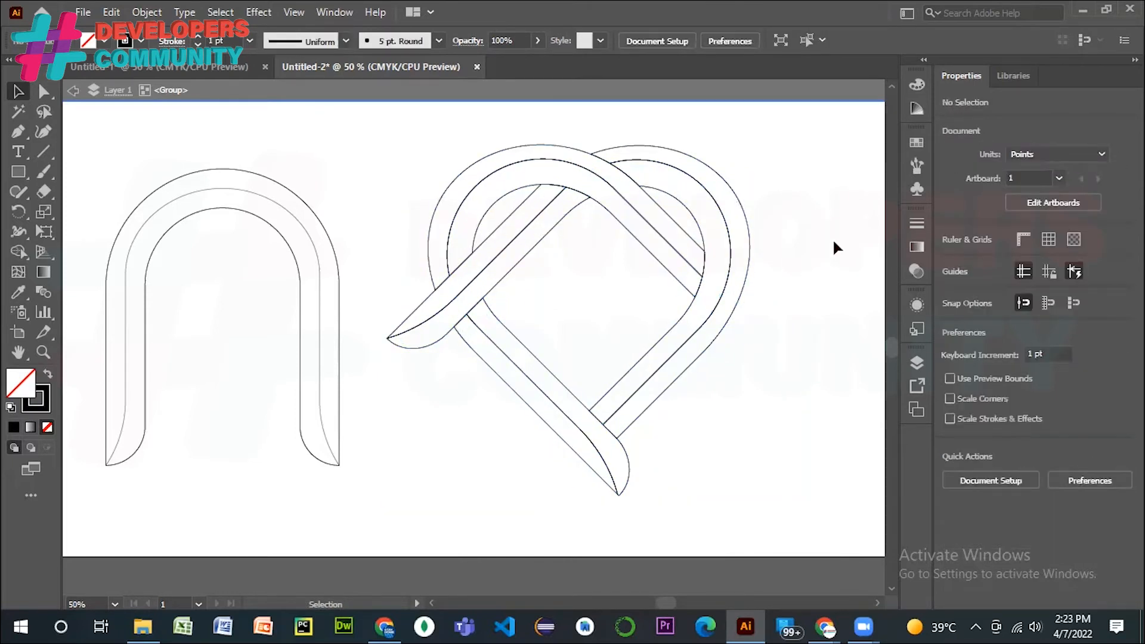
key("ctrl+z")
left_click(833, 241)
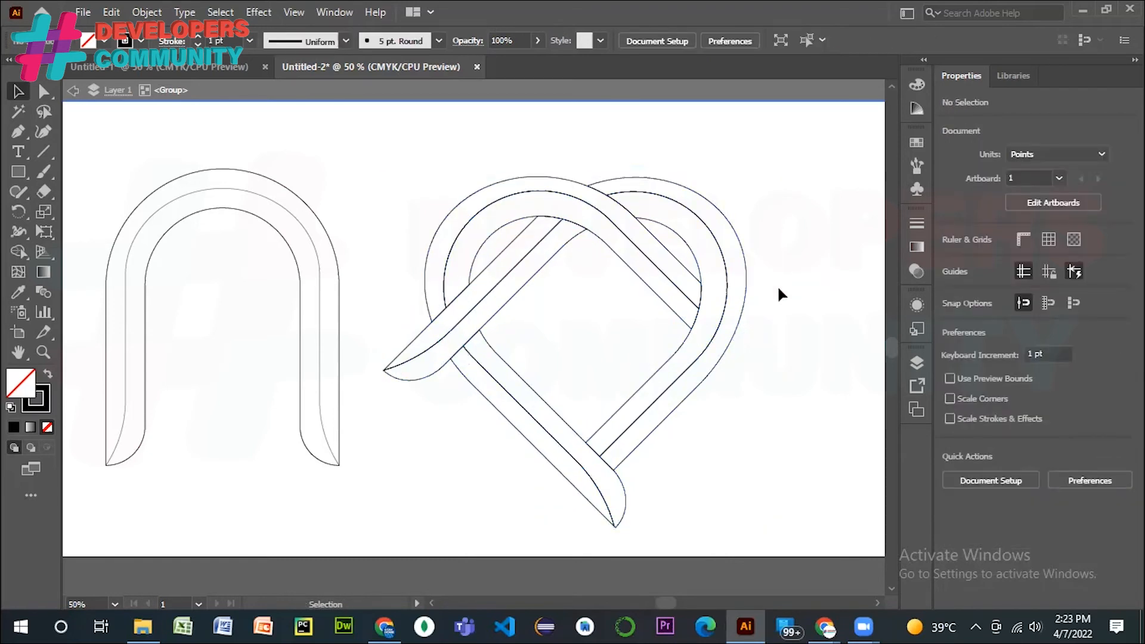
- Select the heart group and set its stroke weight to 2 pt
left_click(747, 347)
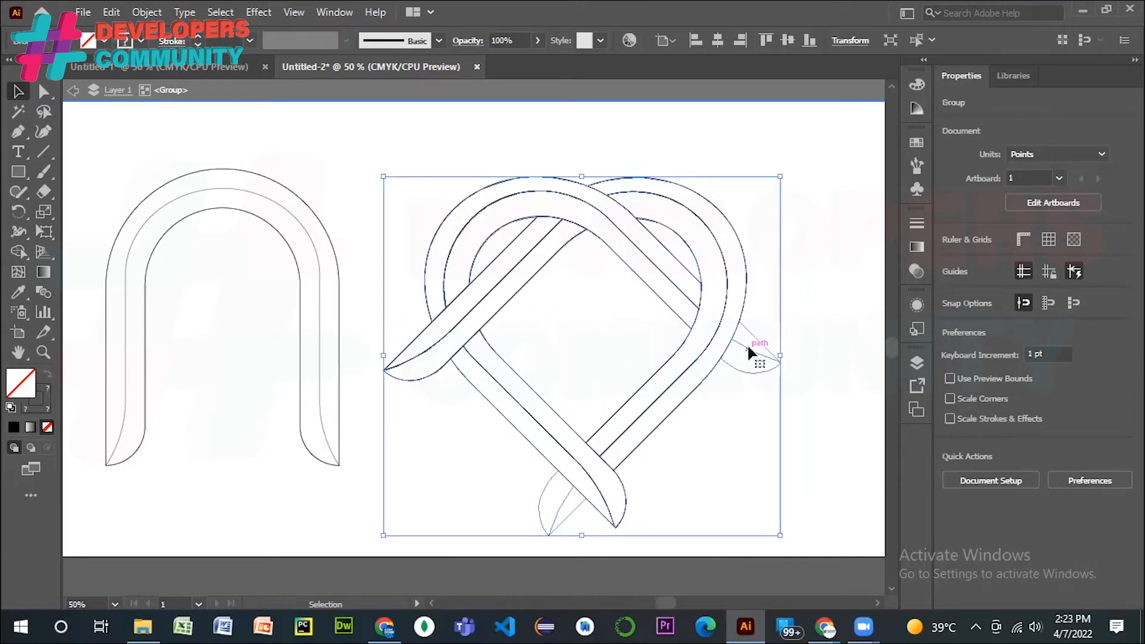
left_click(197, 37)
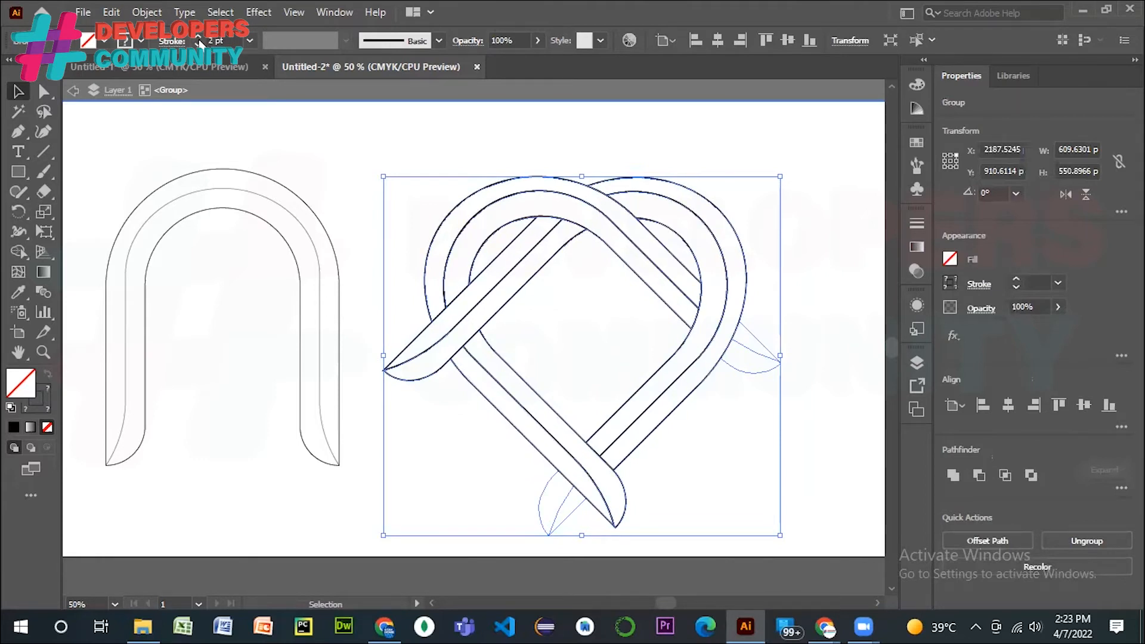
left_click(732, 413)
left_click(737, 345)
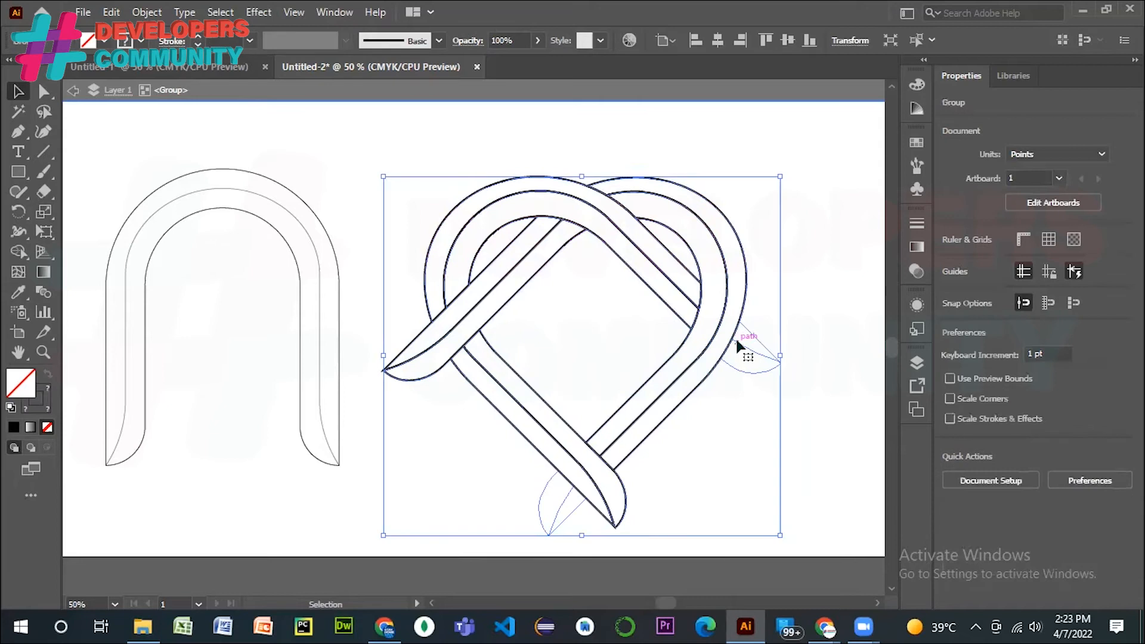
left_click(750, 332)
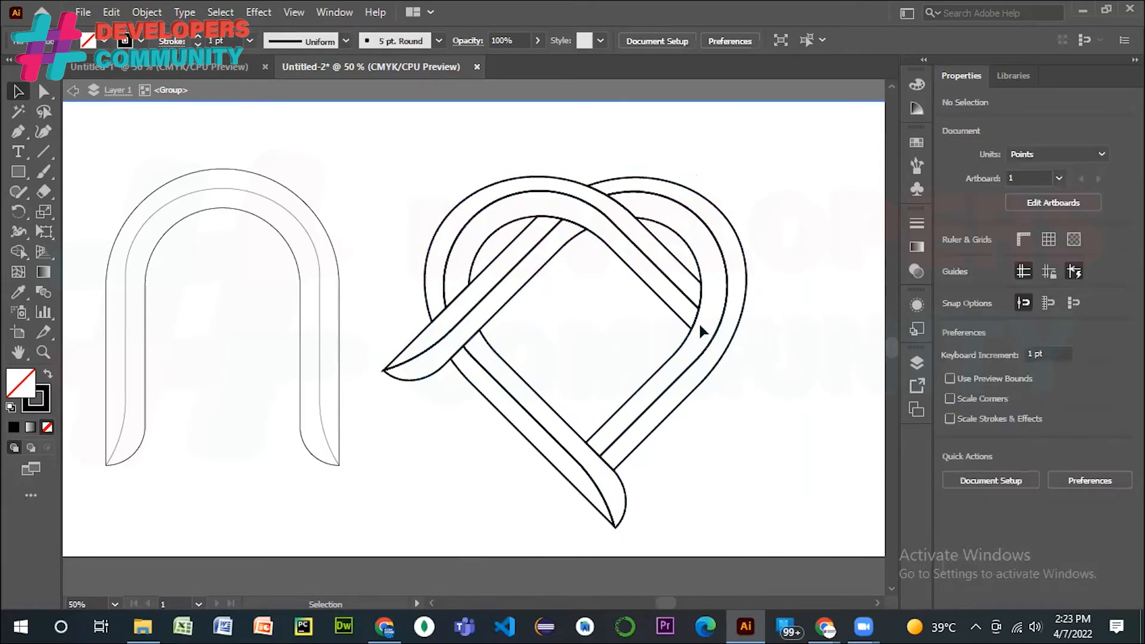
left_click(752, 356)
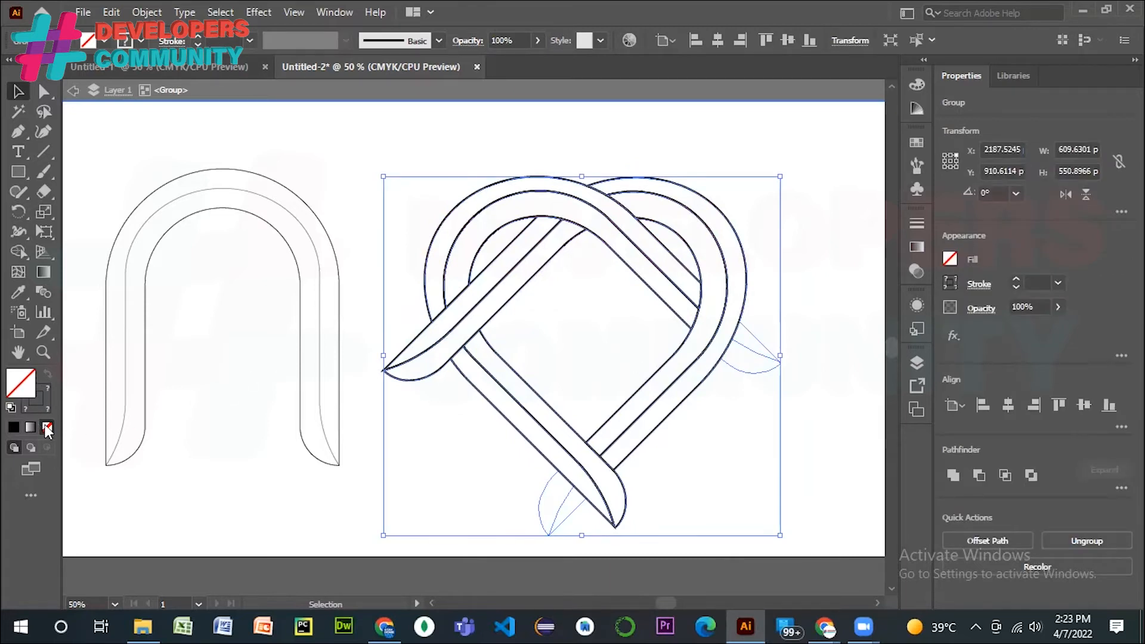
left_click(805, 446)
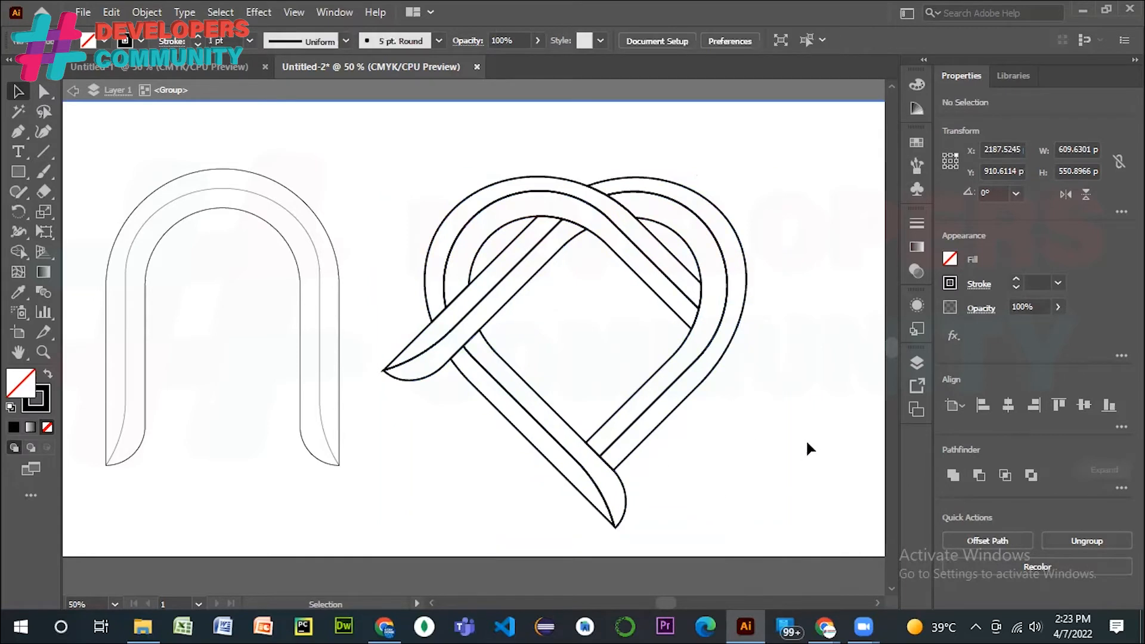
- Set the heart group's stroke colour to black (000000) and its stroke weight to 1 pt
left_click(760, 346)
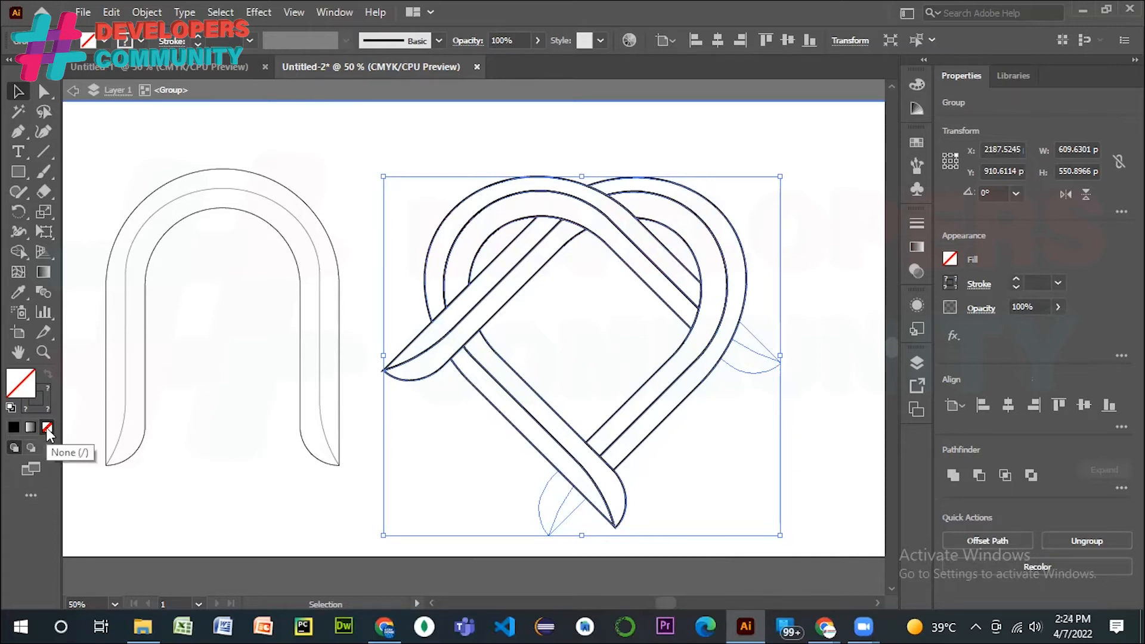
double_click(41, 393)
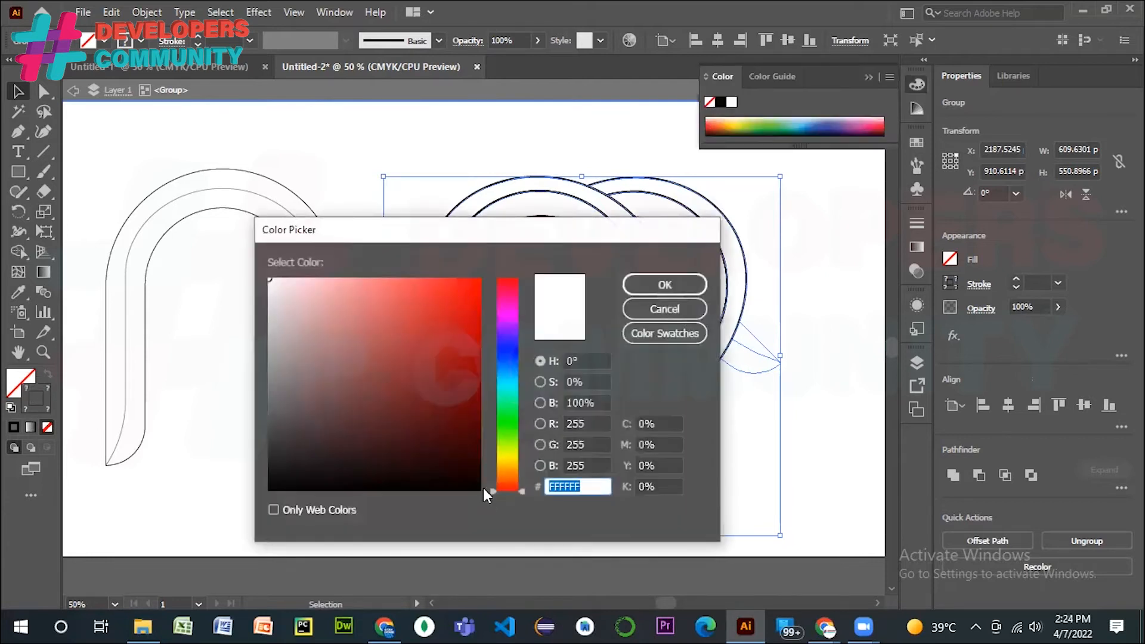
left_click_drag(313, 357, 269, 490)
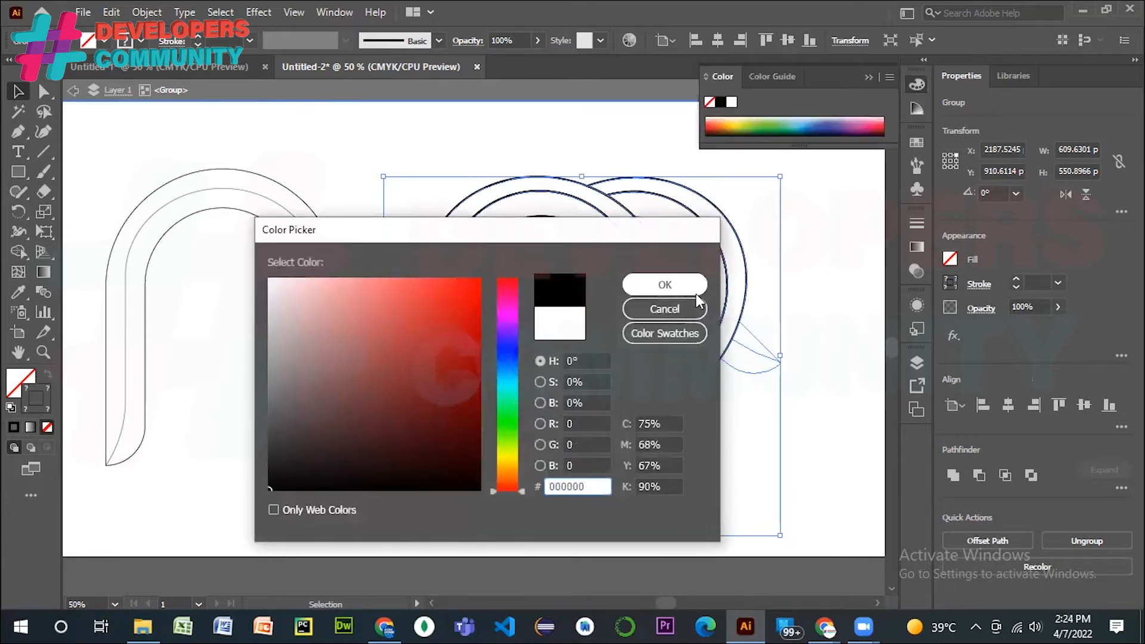
left_click(673, 283)
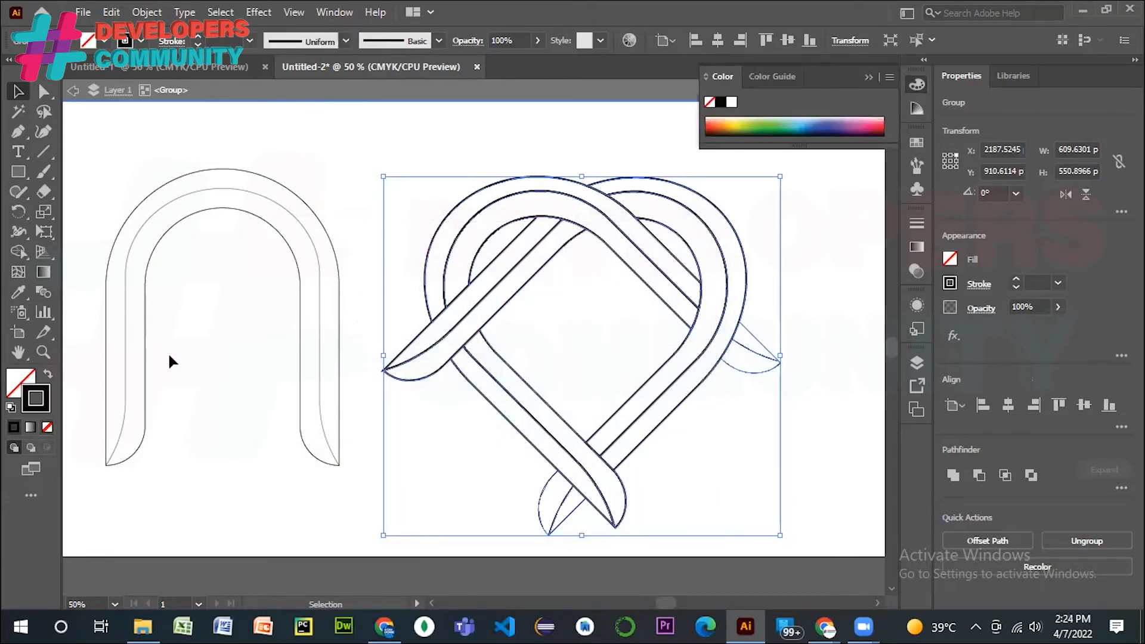
left_click(196, 37)
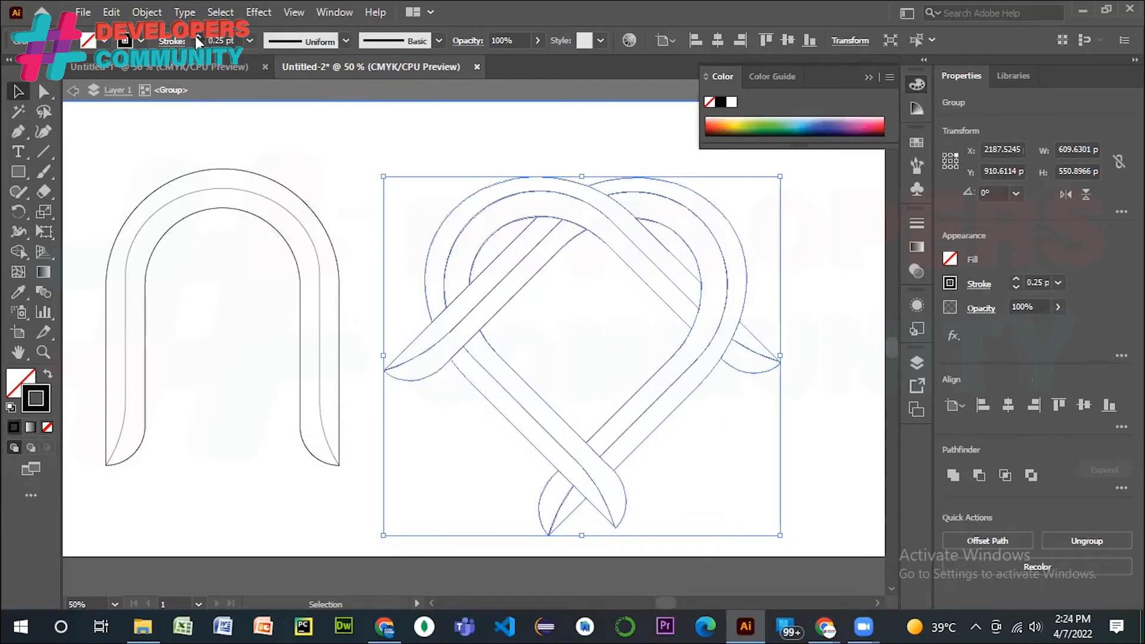
left_click(196, 37)
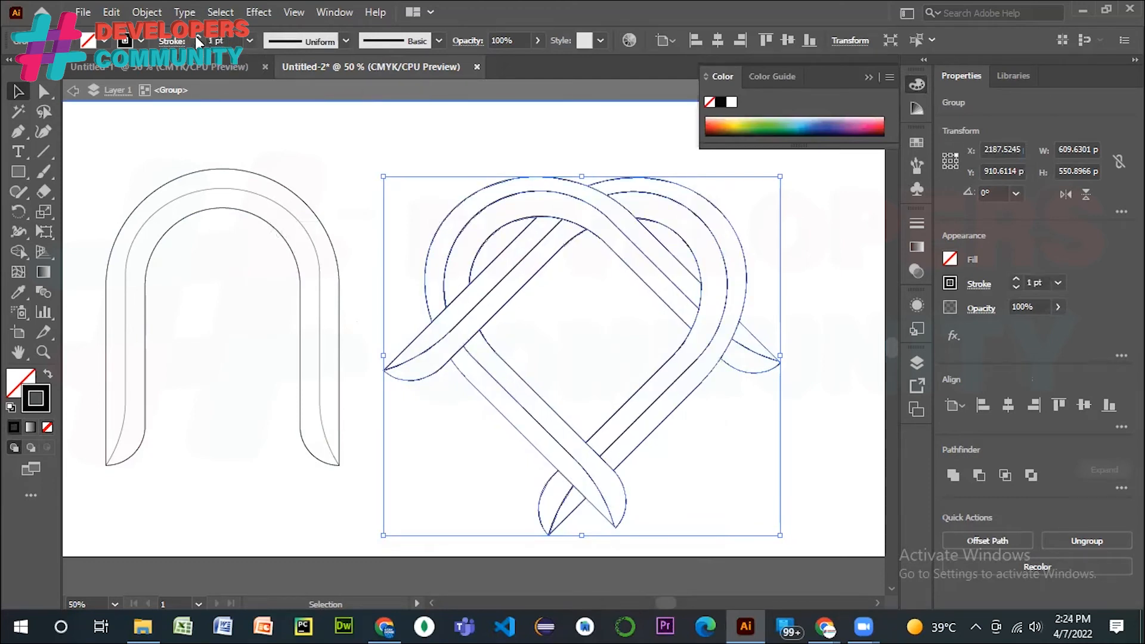
left_click(865, 456)
- Select the whole heart, show the Pathfinder options and ungroup the heart
left_click_drag(429, 149, 789, 536)
left_click(332, 10)
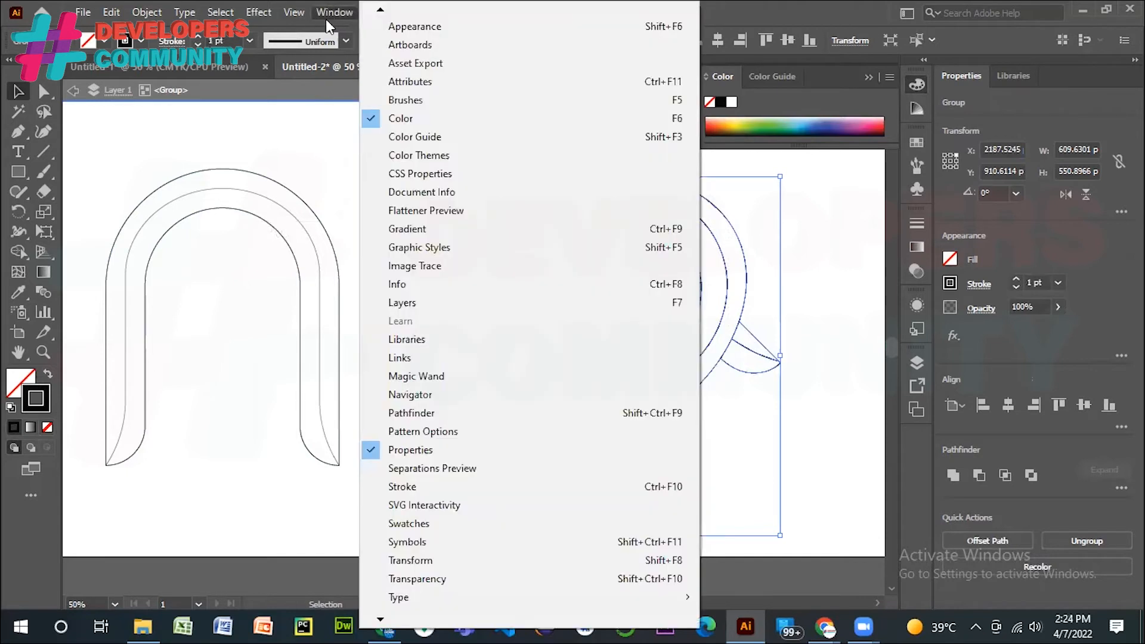
left_click(429, 412)
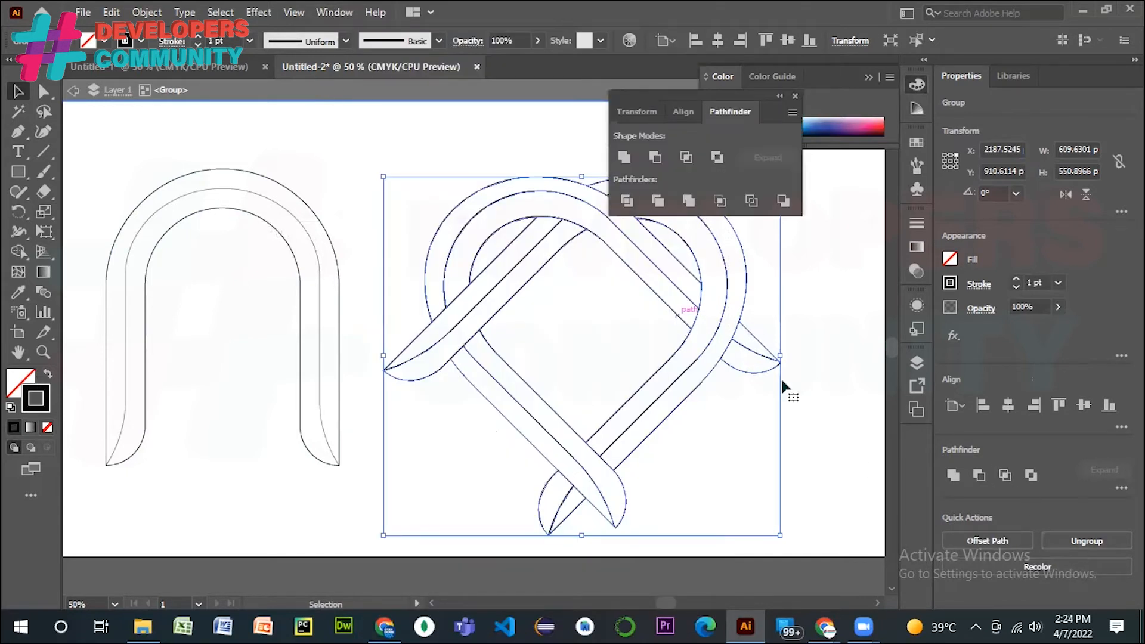
left_click(1059, 536)
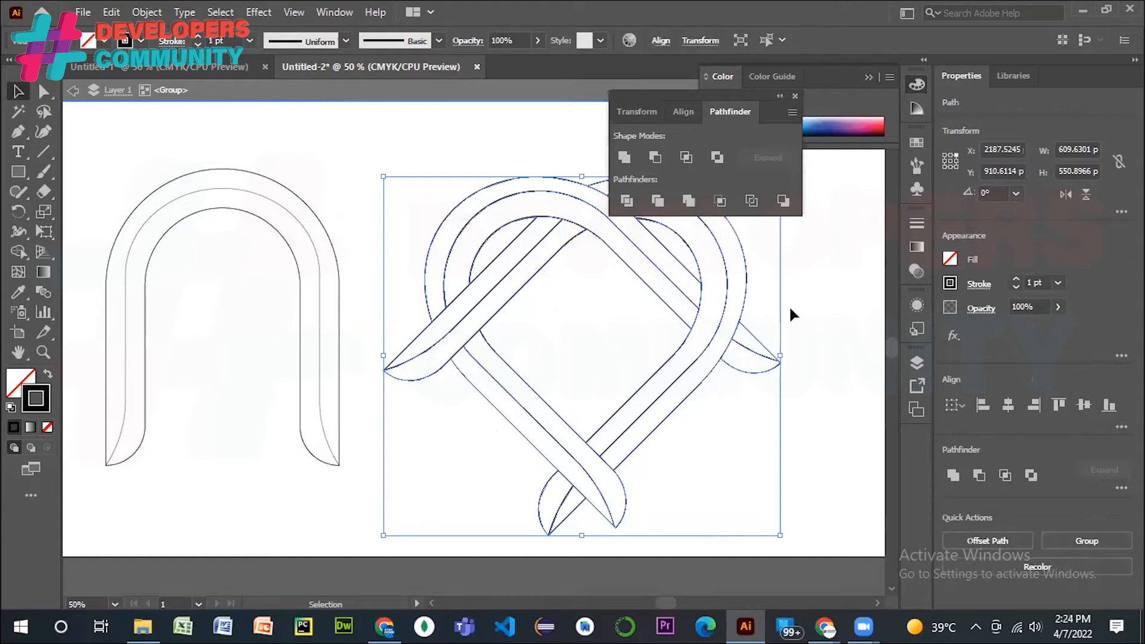
- Pull the right lobe's outer band away to check it is separate, undo the move and close the Pathfinder options
left_click(711, 308)
left_click_drag(708, 378, 775, 413)
key("ctrl+z")
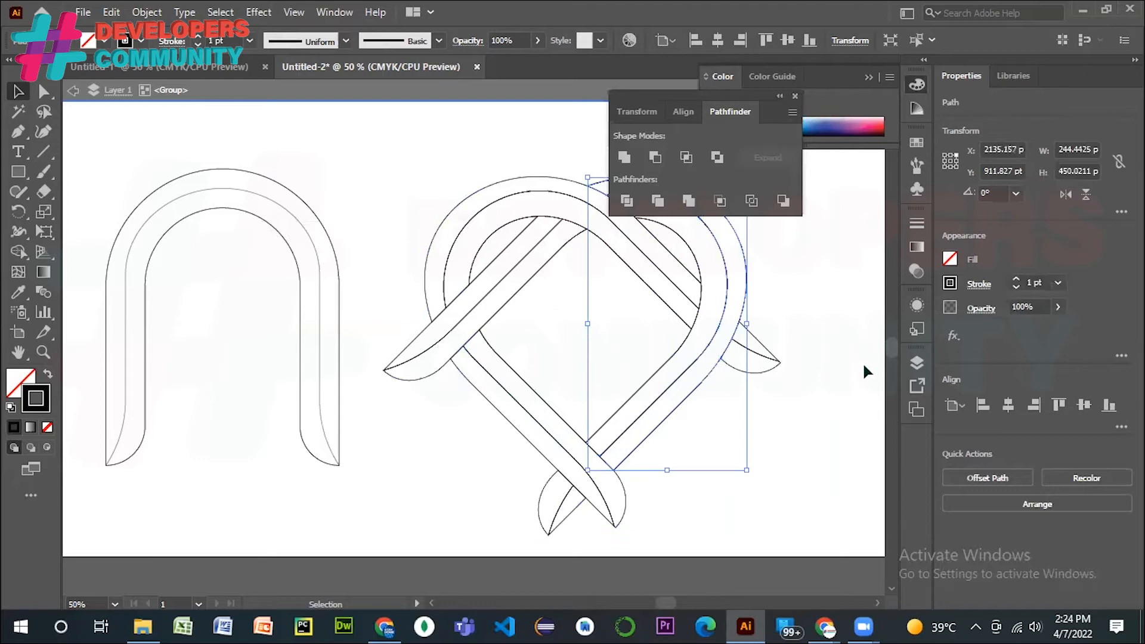
left_click(853, 304)
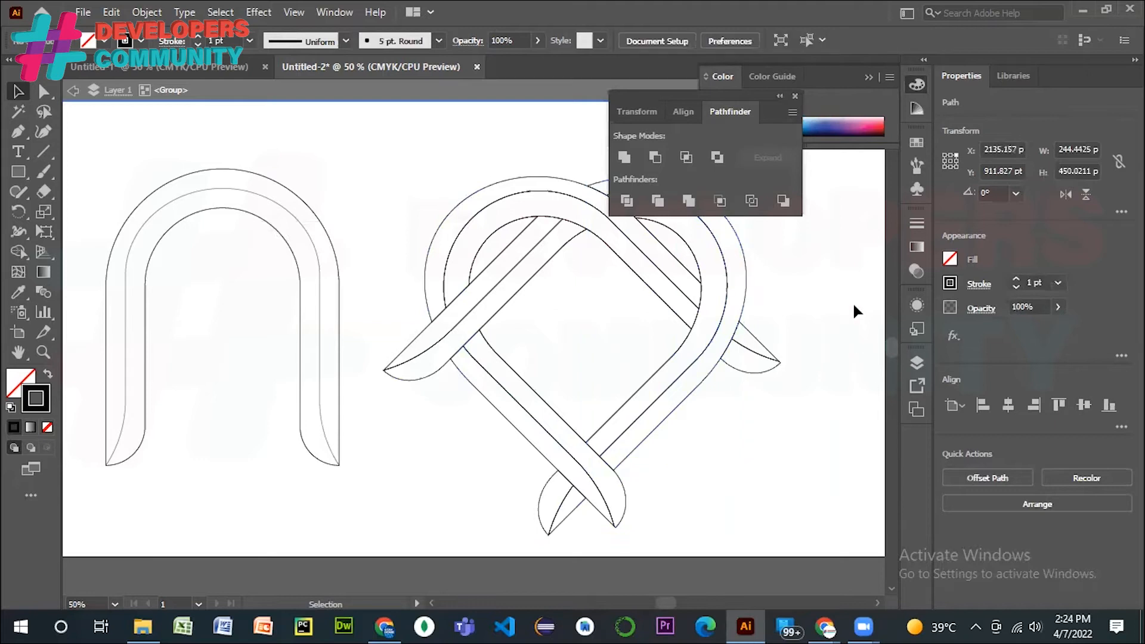
left_click(794, 94)
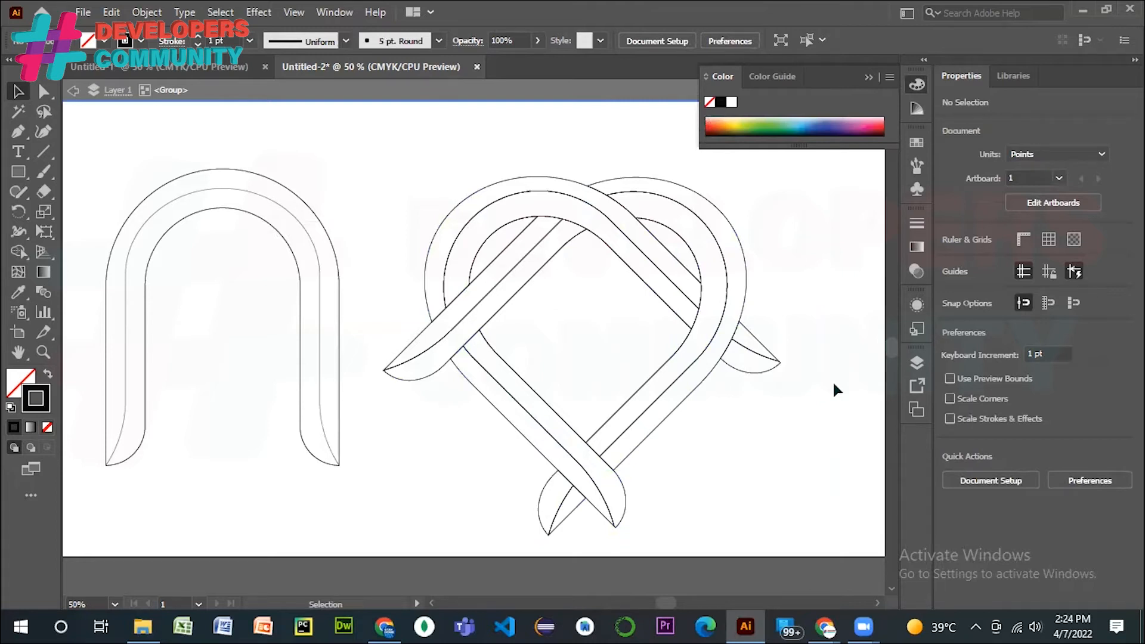
- Fill the three outer band pieces of the left-lobe arch with light grey CEC4C4, group them and deselect
key("shift")
left_click(757, 347, "shift")
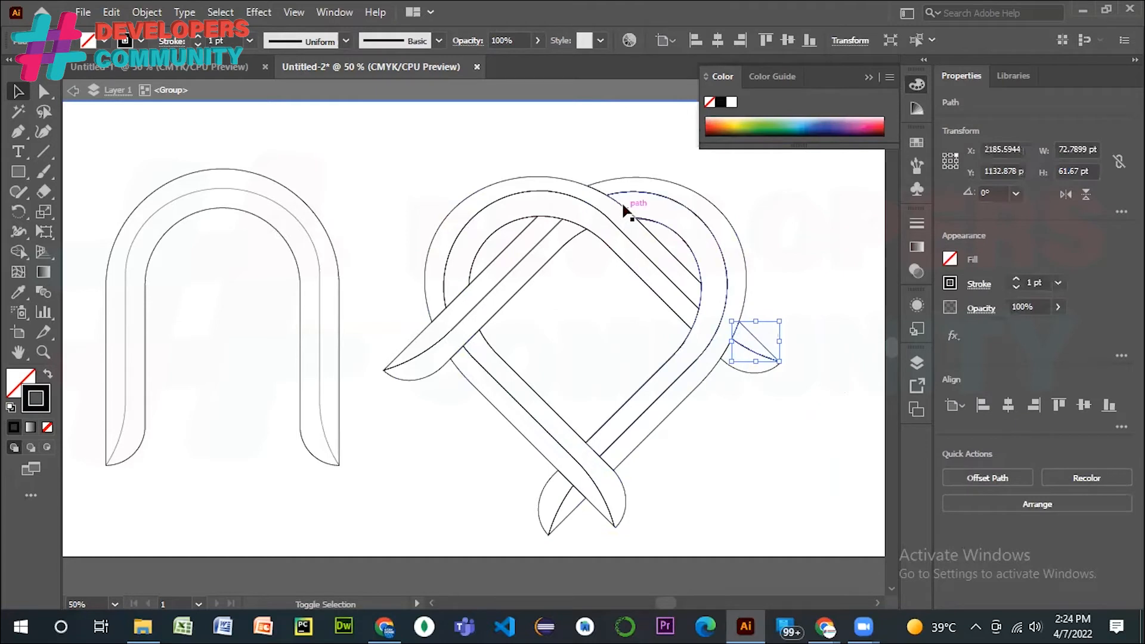
left_click(550, 177, "shift")
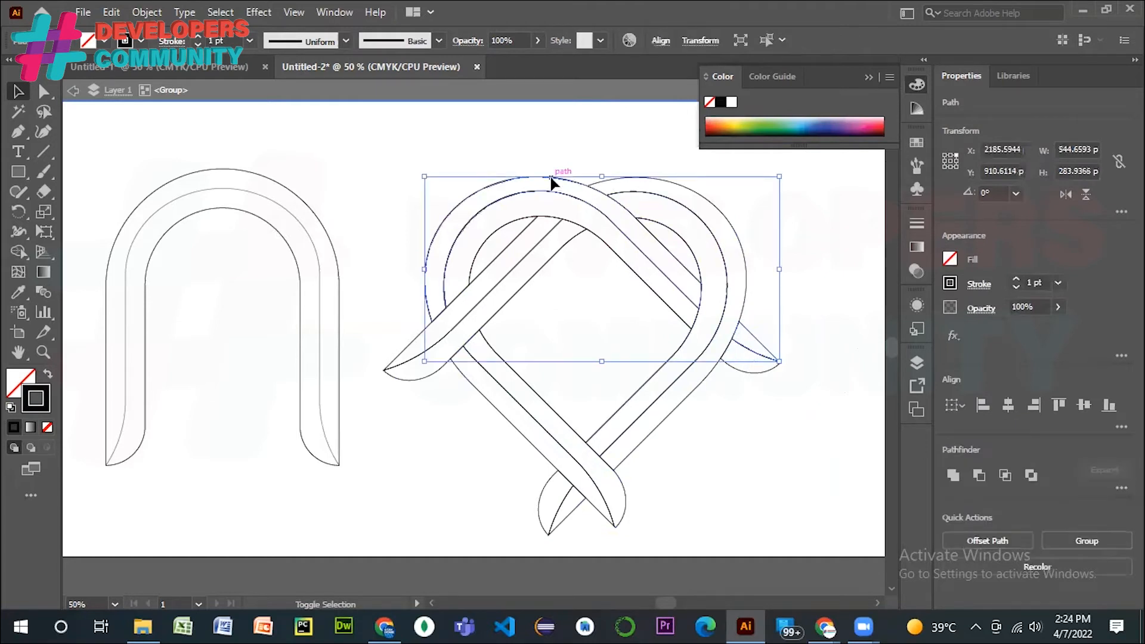
left_click(491, 412, "shift")
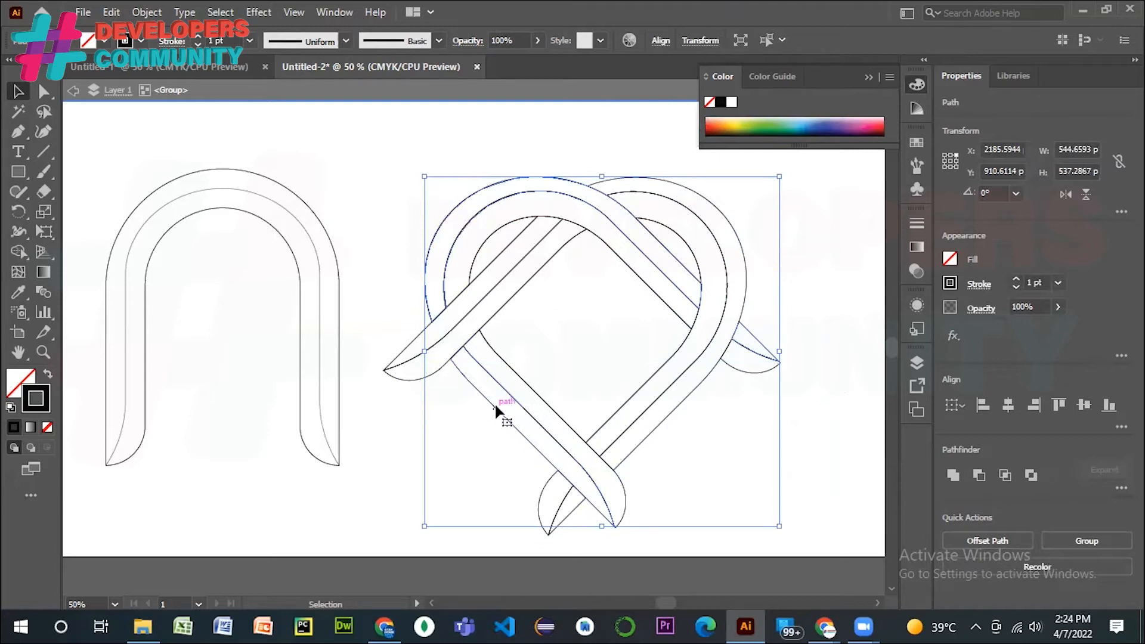
double_click(18, 381)
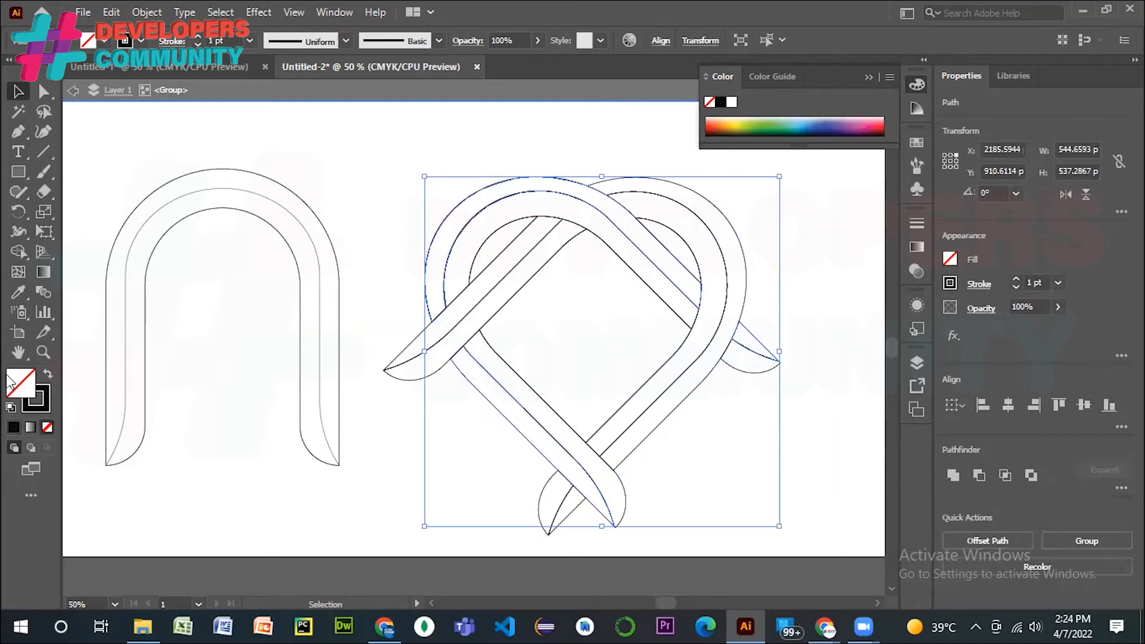
left_click(275, 322)
left_click_drag(276, 306, 276, 320)
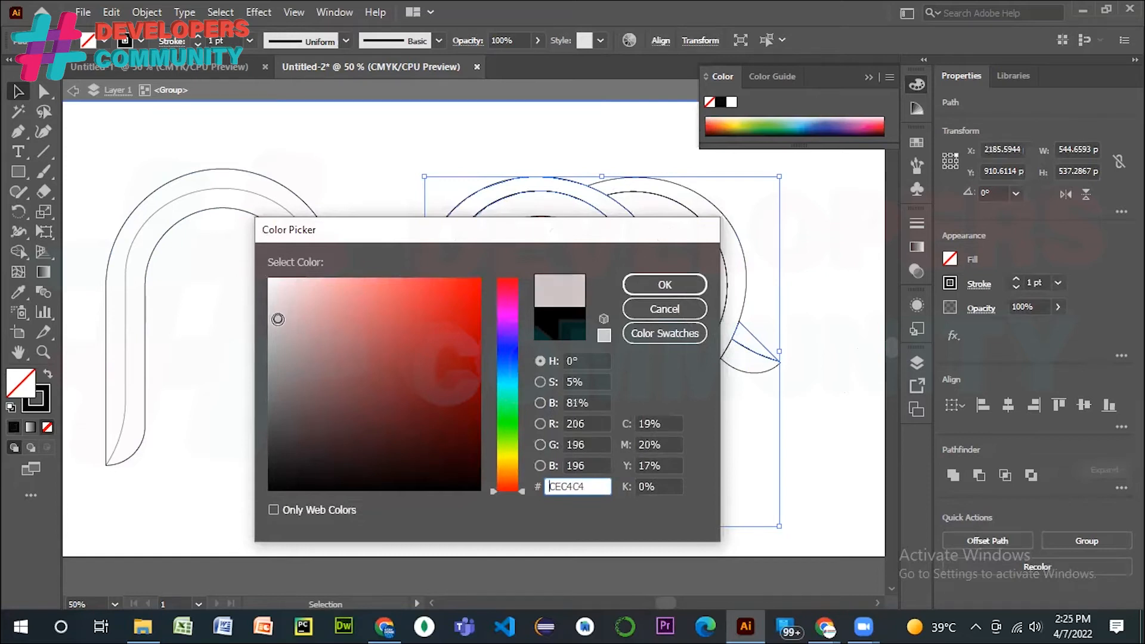
left_click(648, 289)
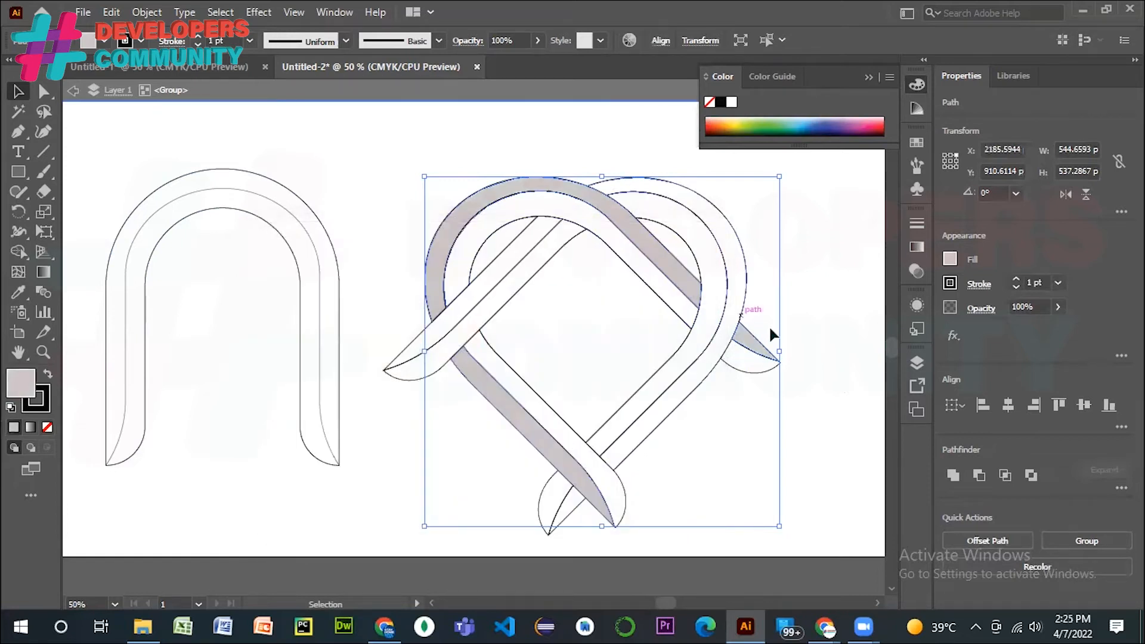
left_click(1067, 535)
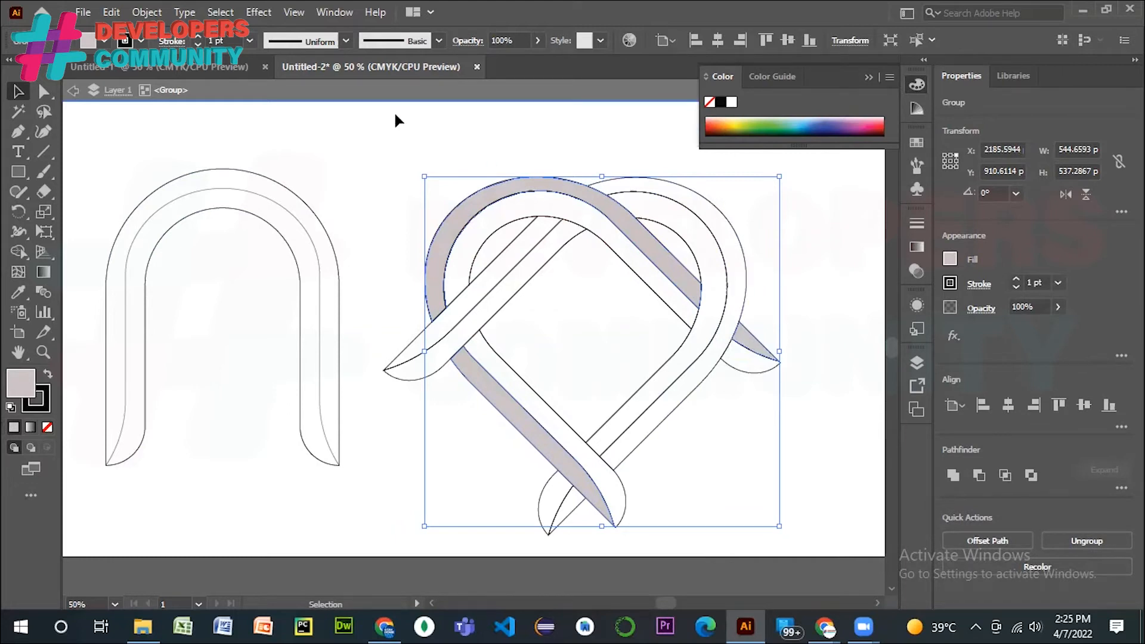
left_click(848, 275)
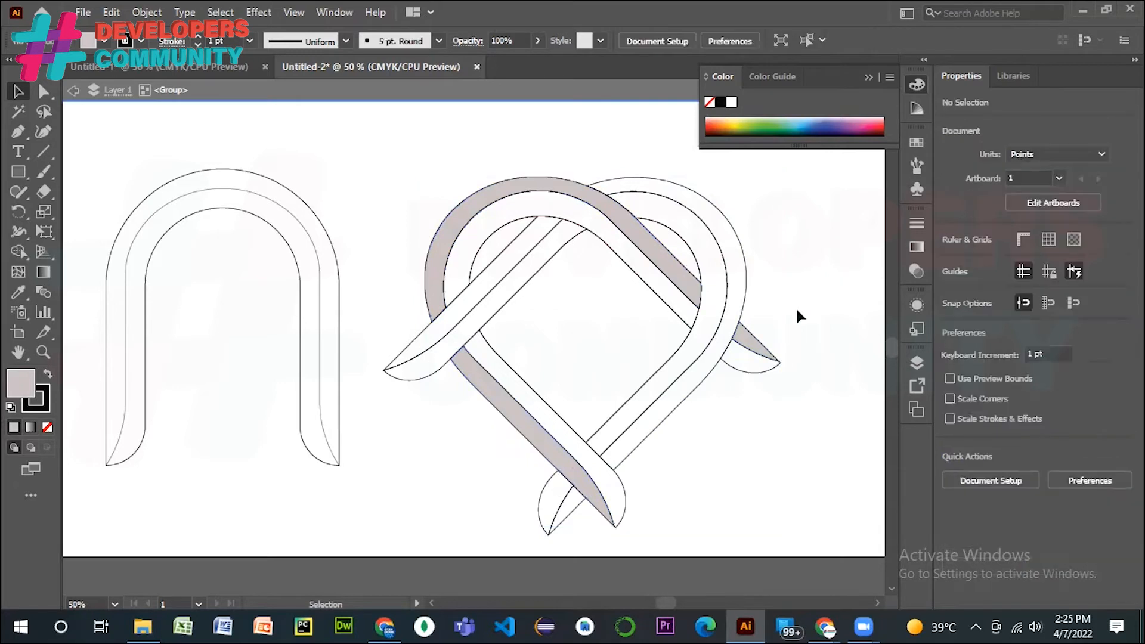
- Fill the three inner band pieces of the left-lobe arch with darker grey 898484, group them and deselect
left_click(751, 375)
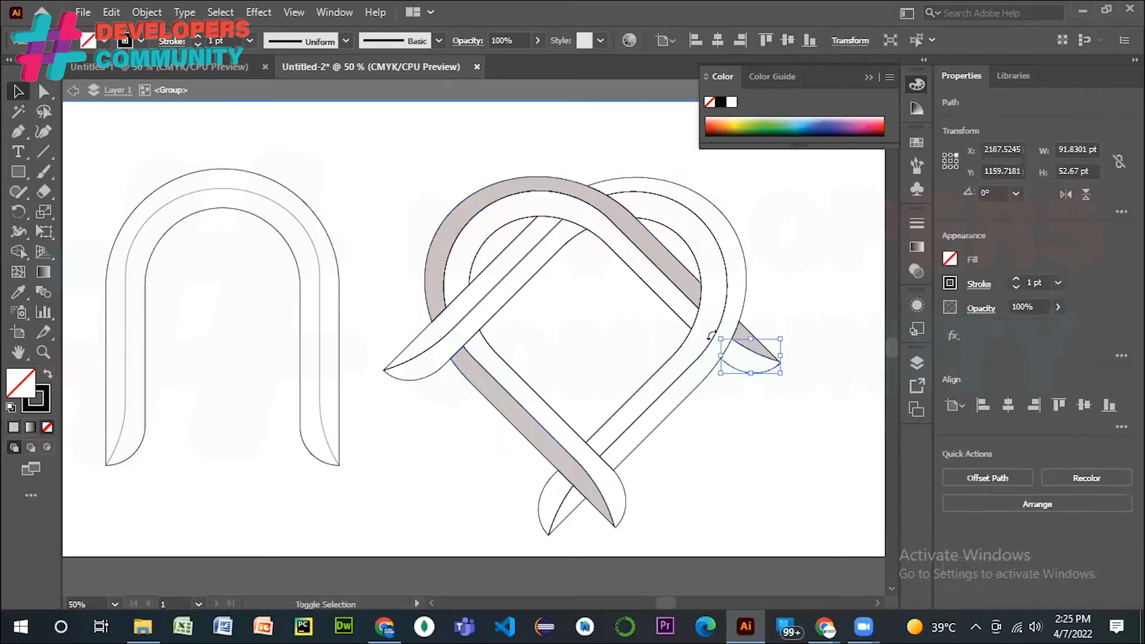
left_click(650, 289, "shift")
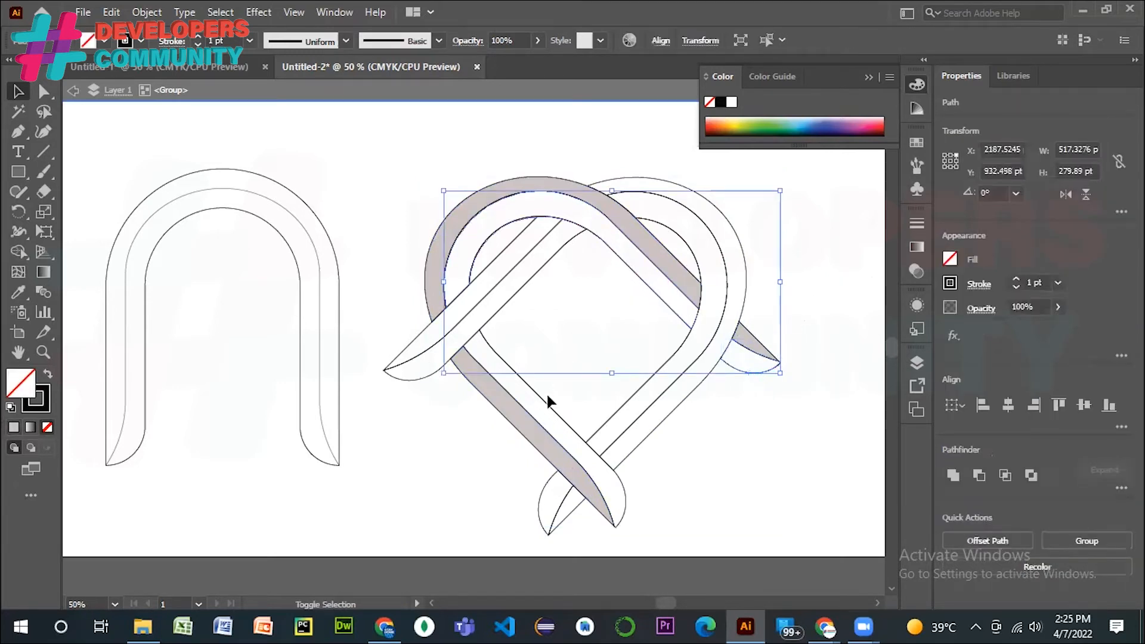
left_click(551, 411, "shift")
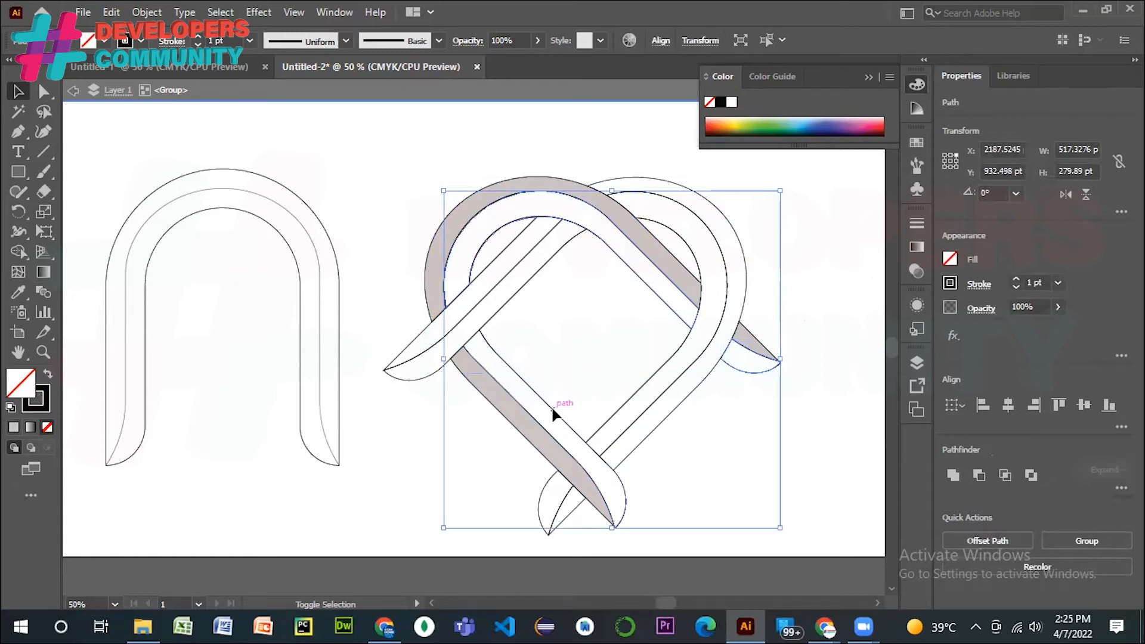
double_click(23, 382)
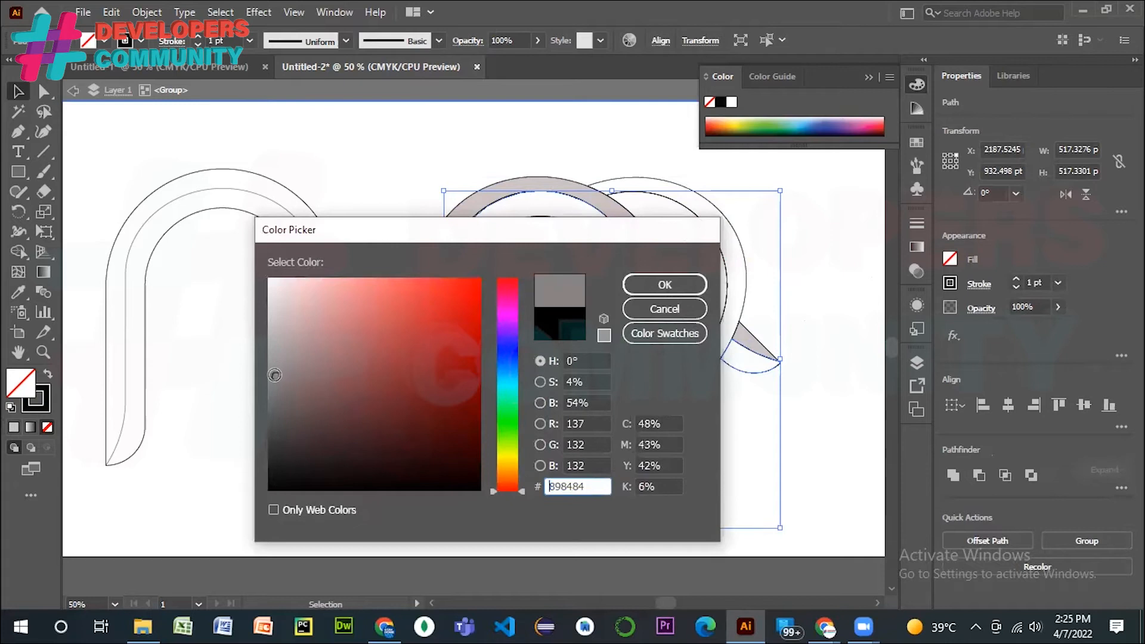
left_click(643, 286)
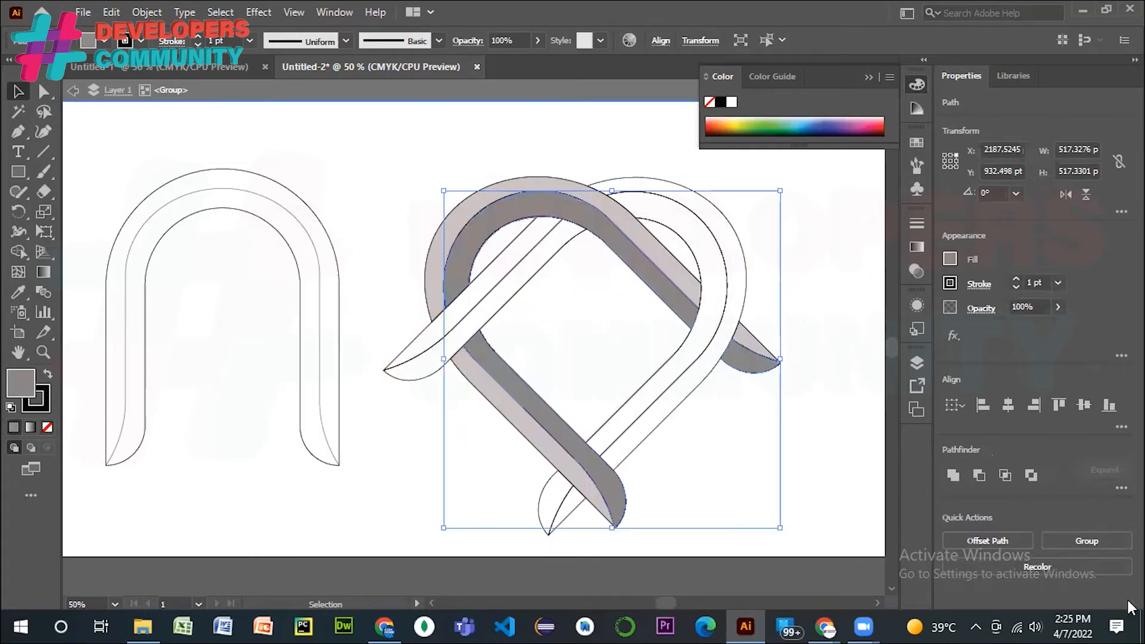
left_click(1078, 534)
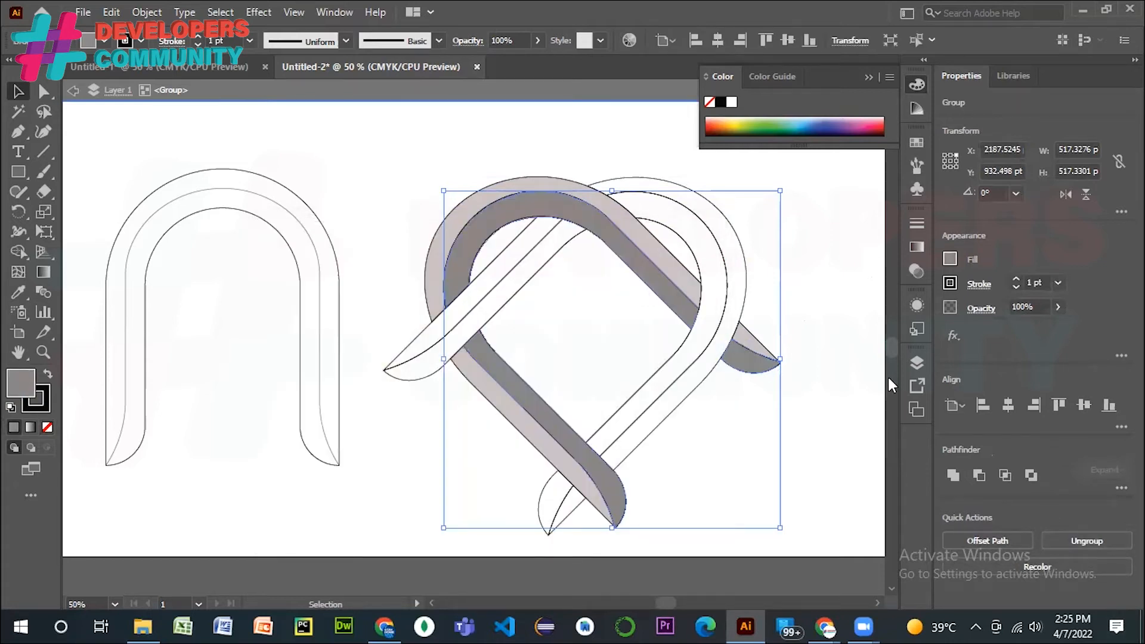
left_click(849, 343)
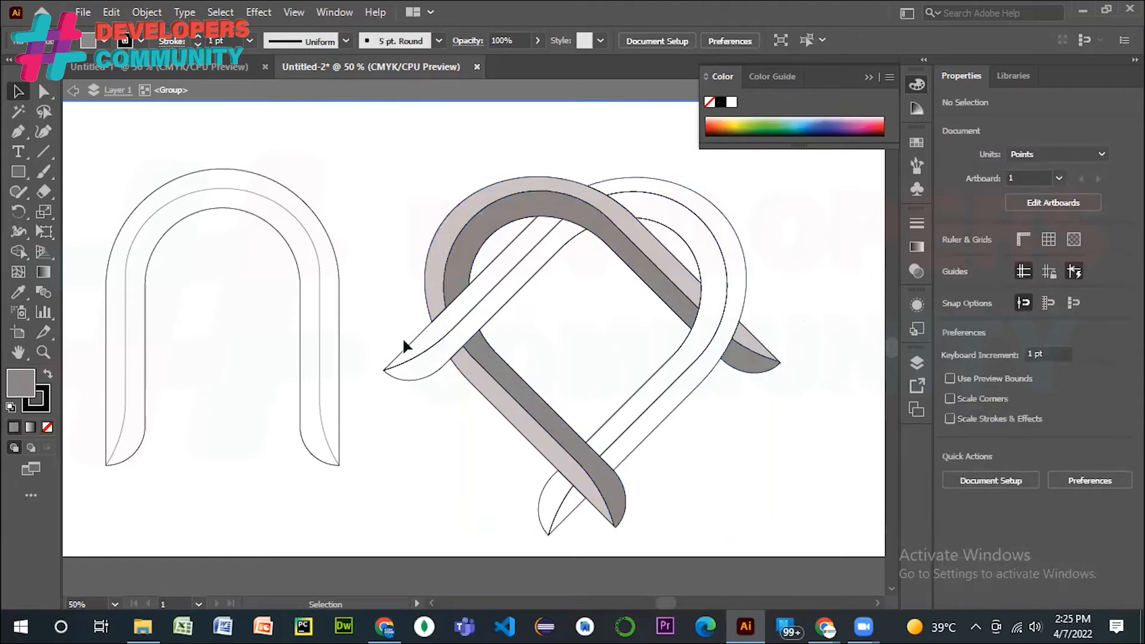
- Select the three outer band pieces of the right-lobe arch and activate the Eyedropper for copying a fill
left_click(410, 353)
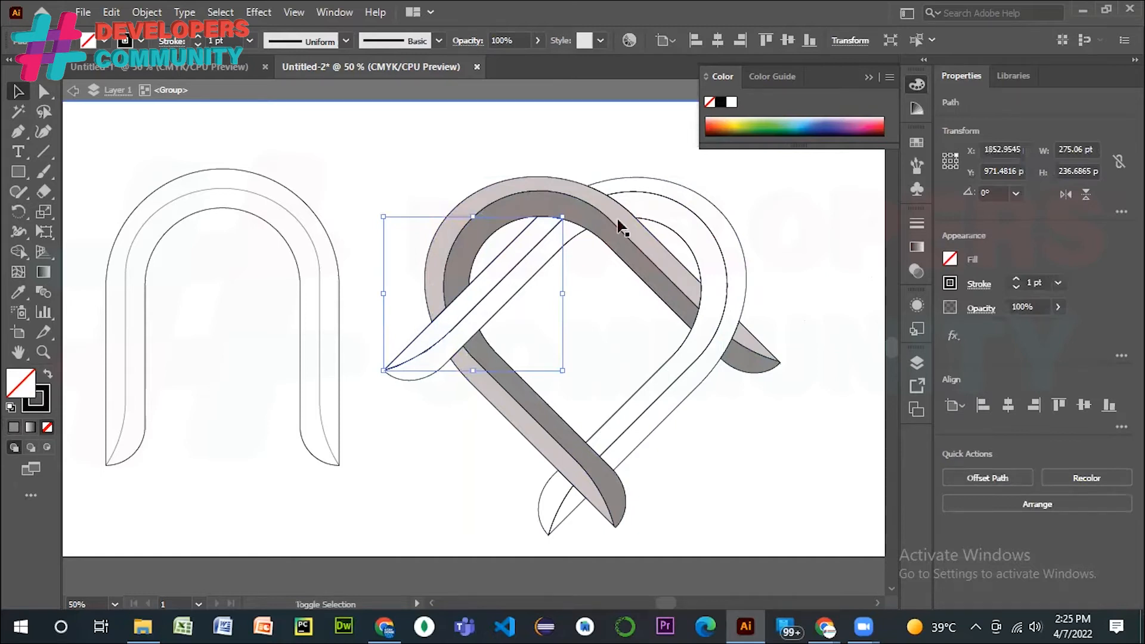
left_click(714, 200, "shift")
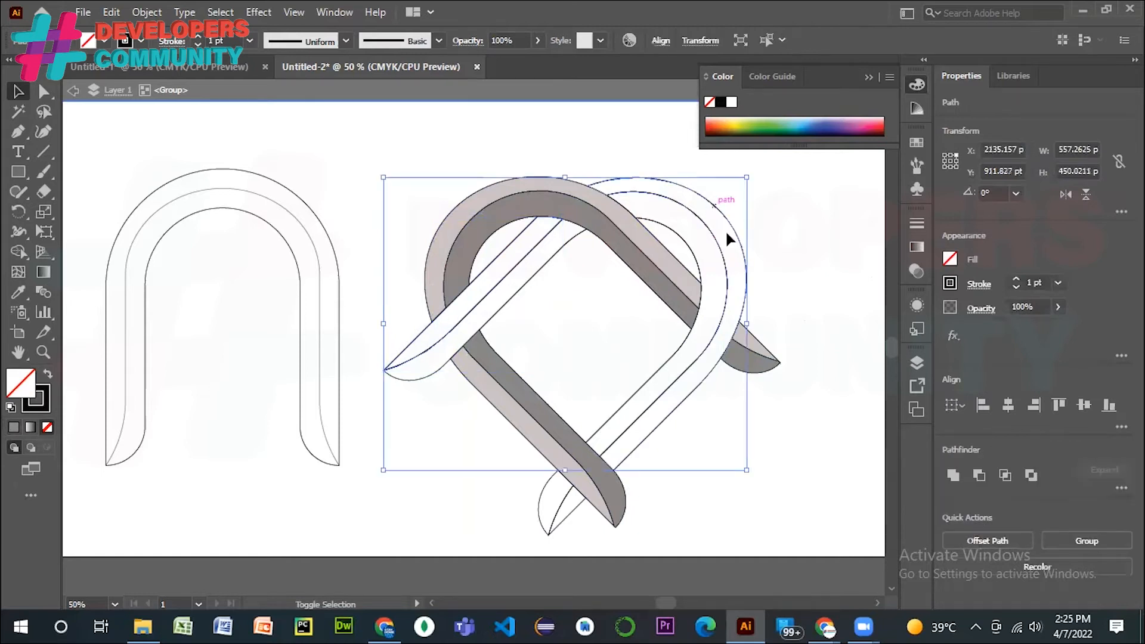
left_click(570, 511, "shift")
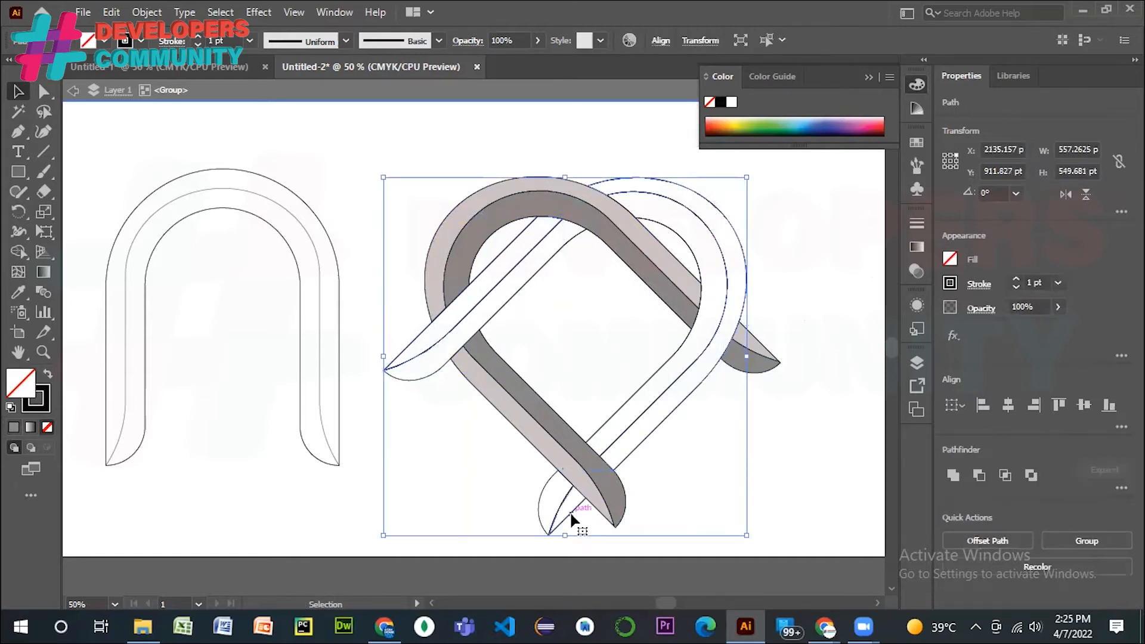
double_click(22, 382)
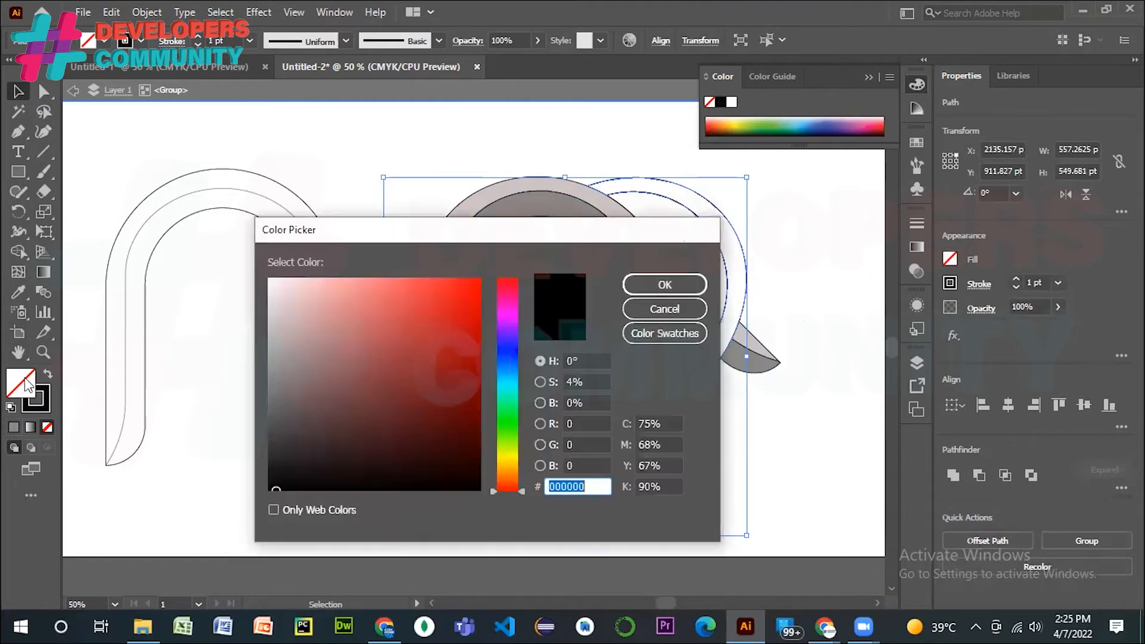
left_click(661, 308)
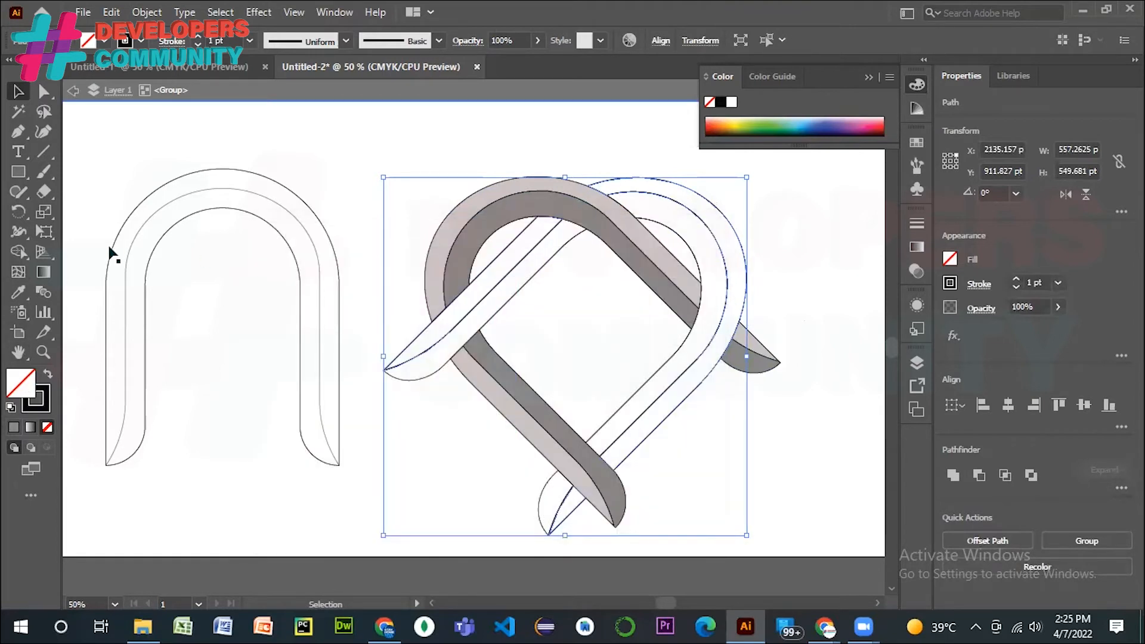
left_click(18, 292)
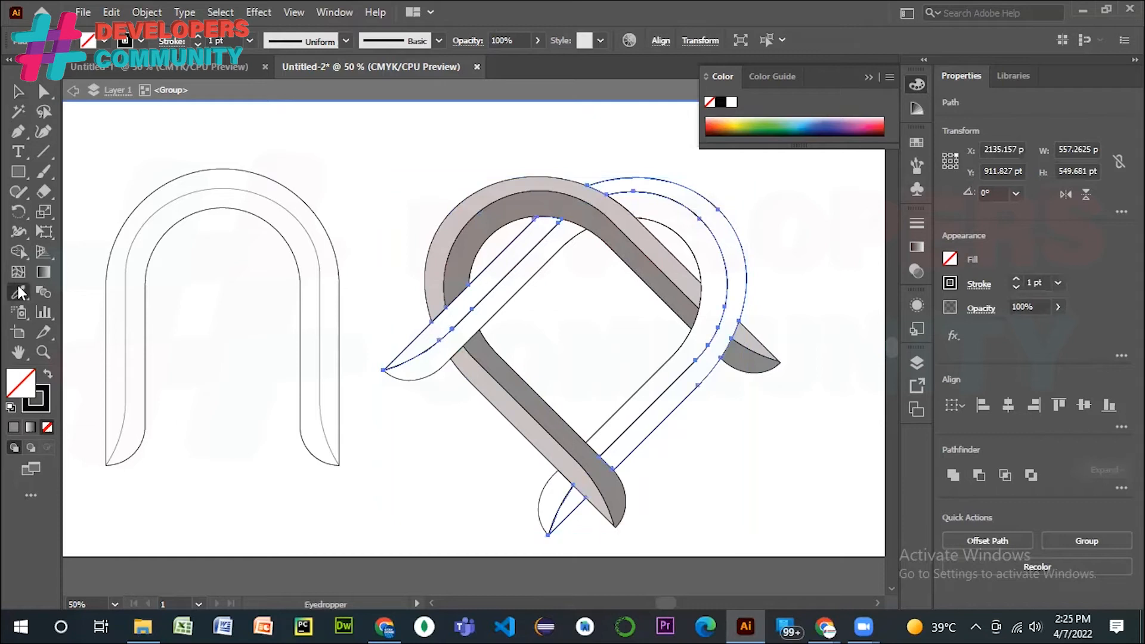
- Fill the outer band pieces of the second arch with the light grey sampled from the first arch's outer band
left_click(444, 228)
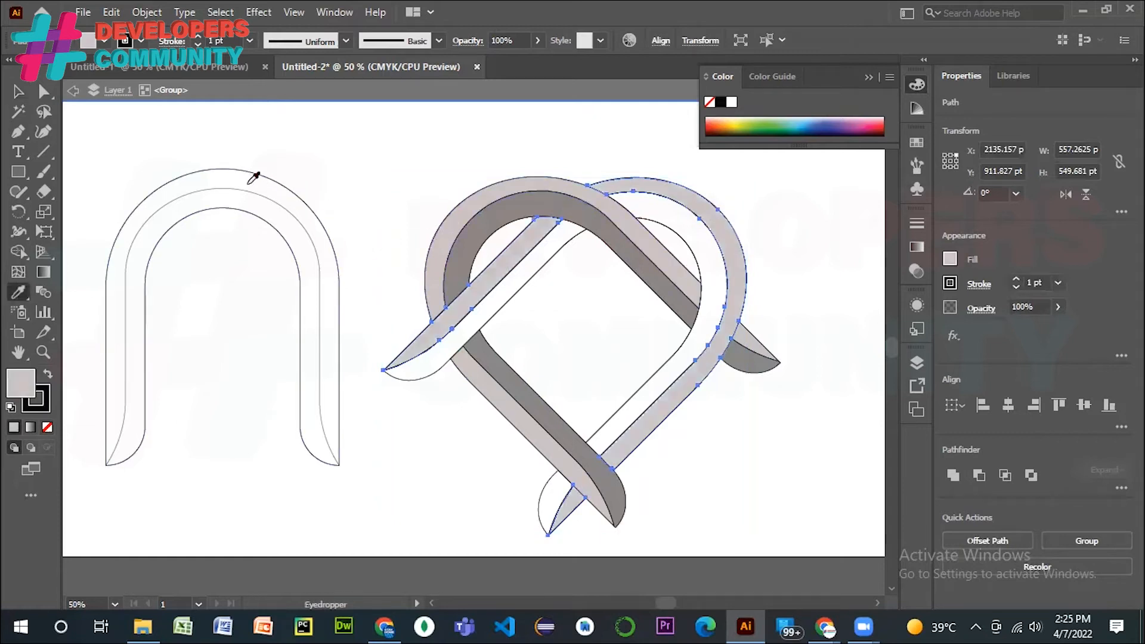
left_click(18, 91)
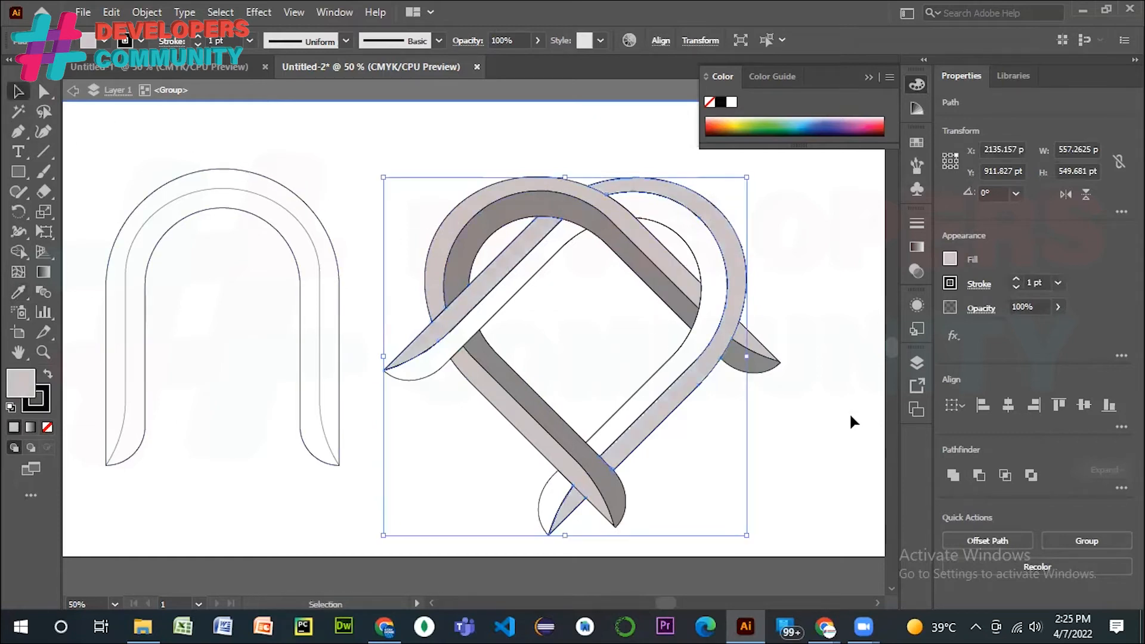
left_click(813, 362)
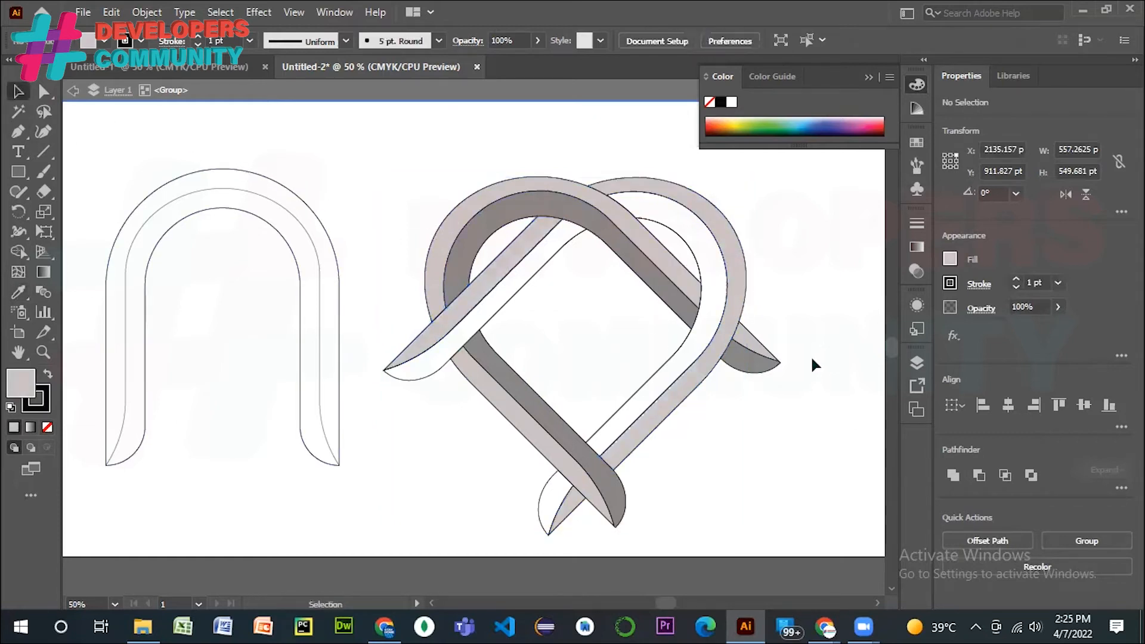
- Fill the three unfilled inner band pieces of the second arch with the dark grey sampled from the first arch
left_click(415, 381, "shift")
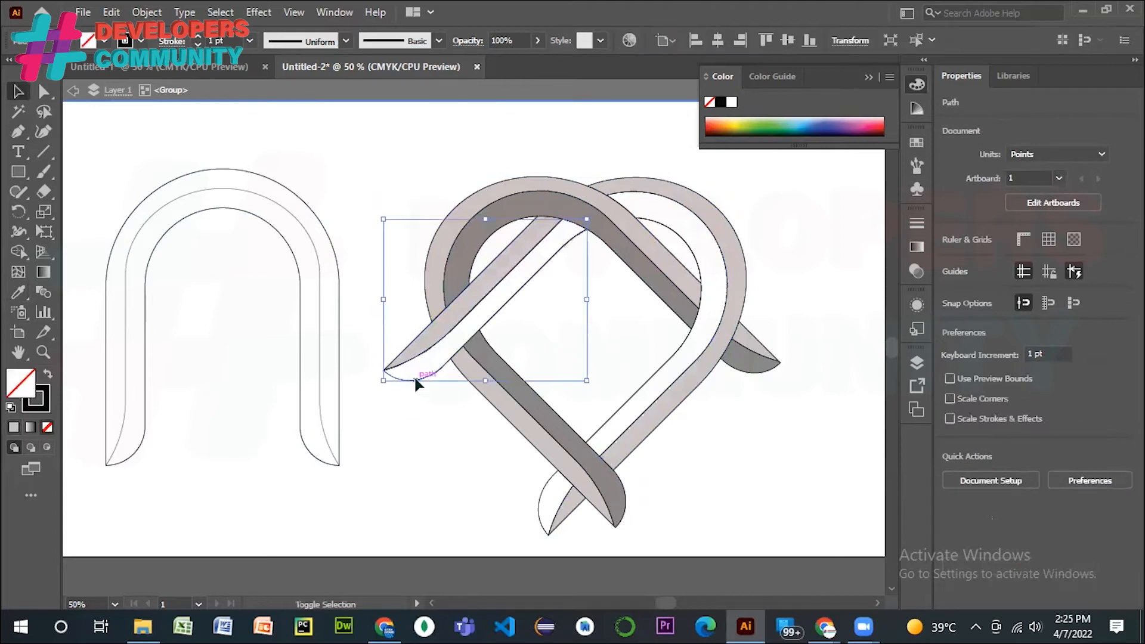
left_click(683, 234, "shift")
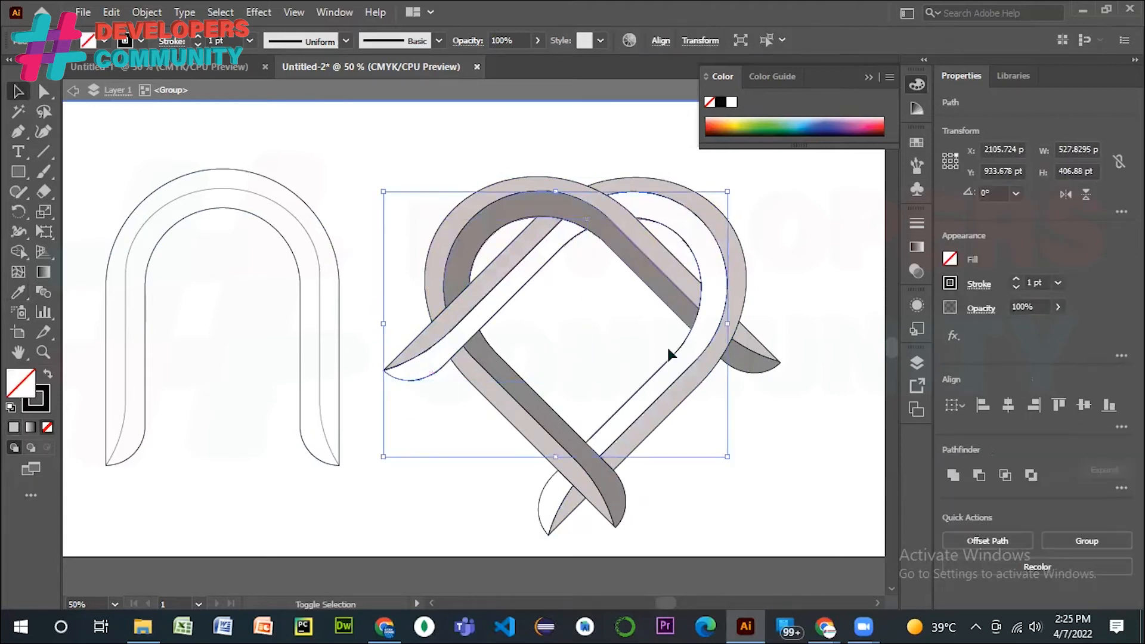
left_click(539, 494, "shift")
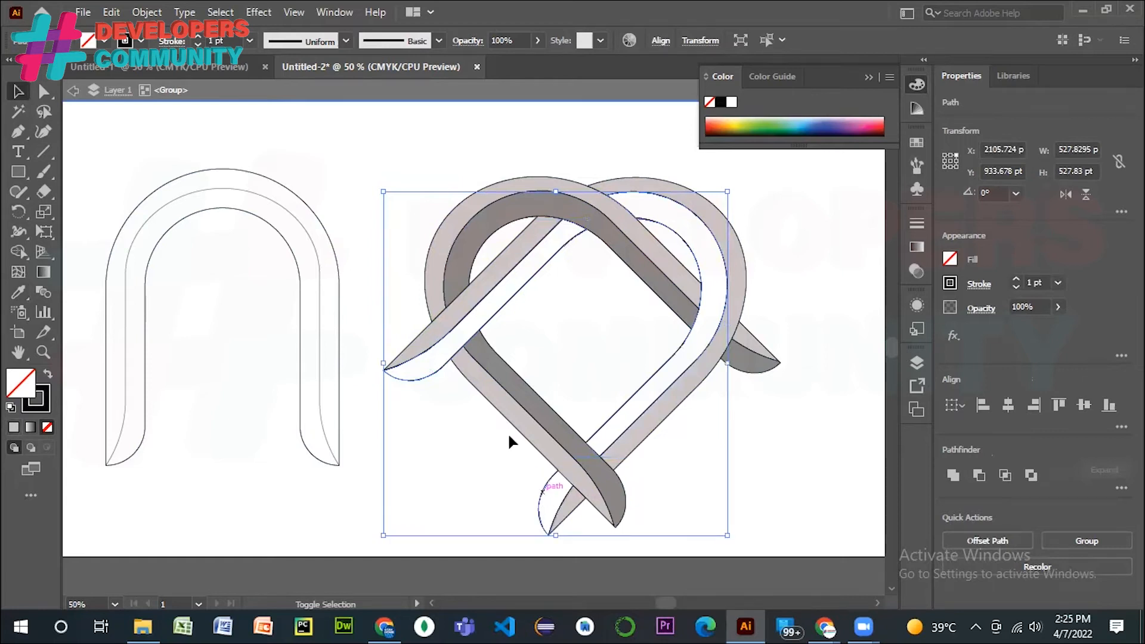
left_click(18, 292)
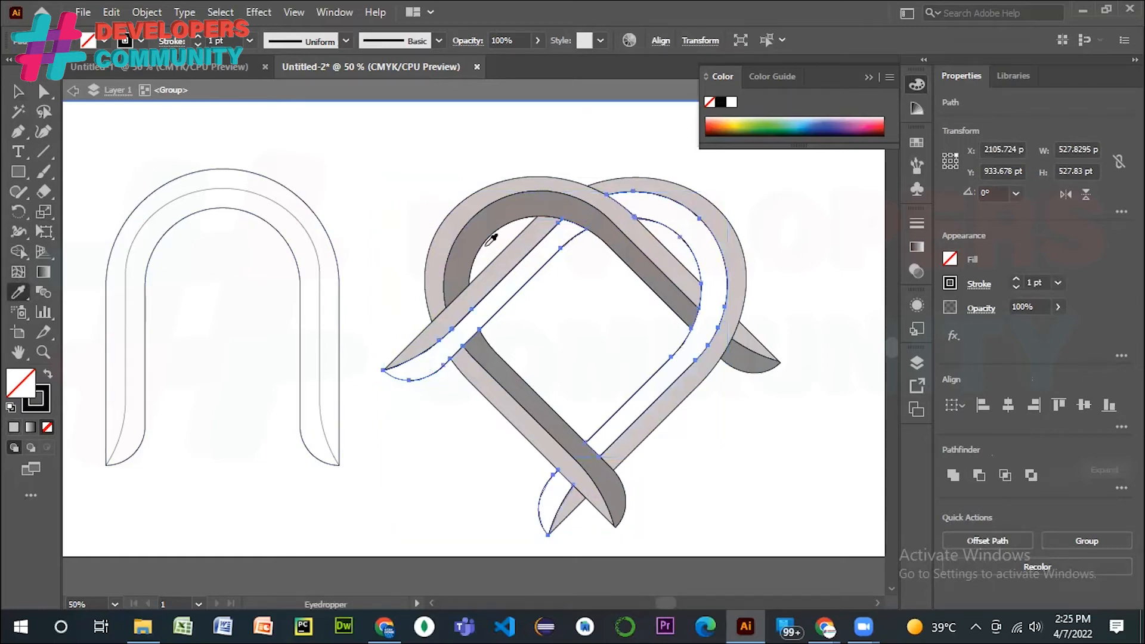
left_click(470, 239)
key("v")
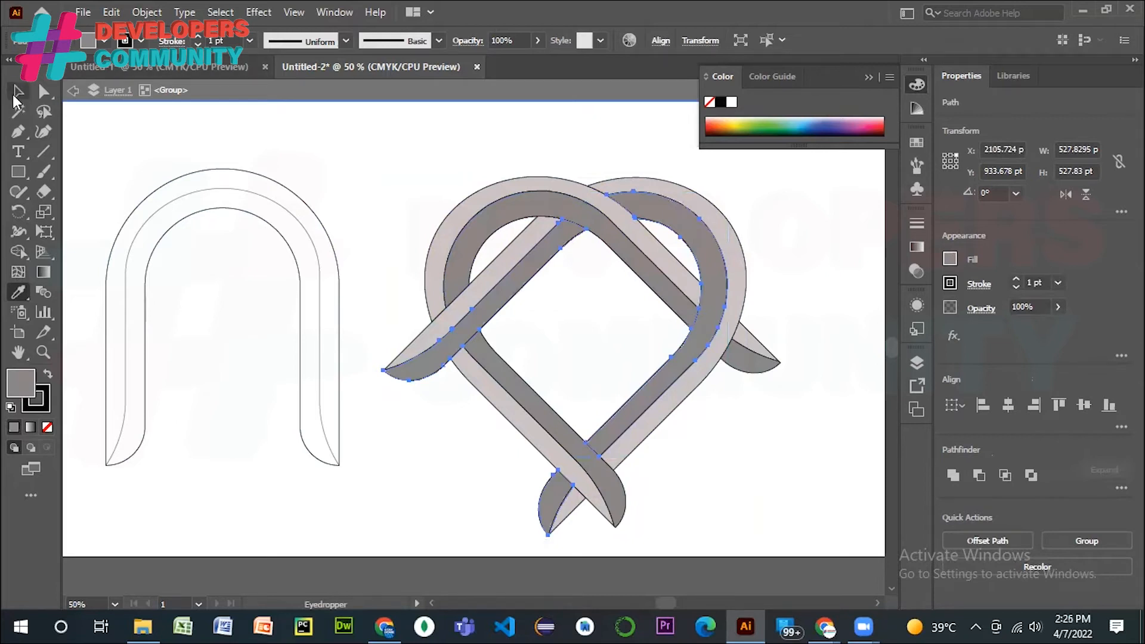
left_click(851, 304)
- Check which pieces of the interlaced arches are selected together as a group
left_click(462, 209, "shift")
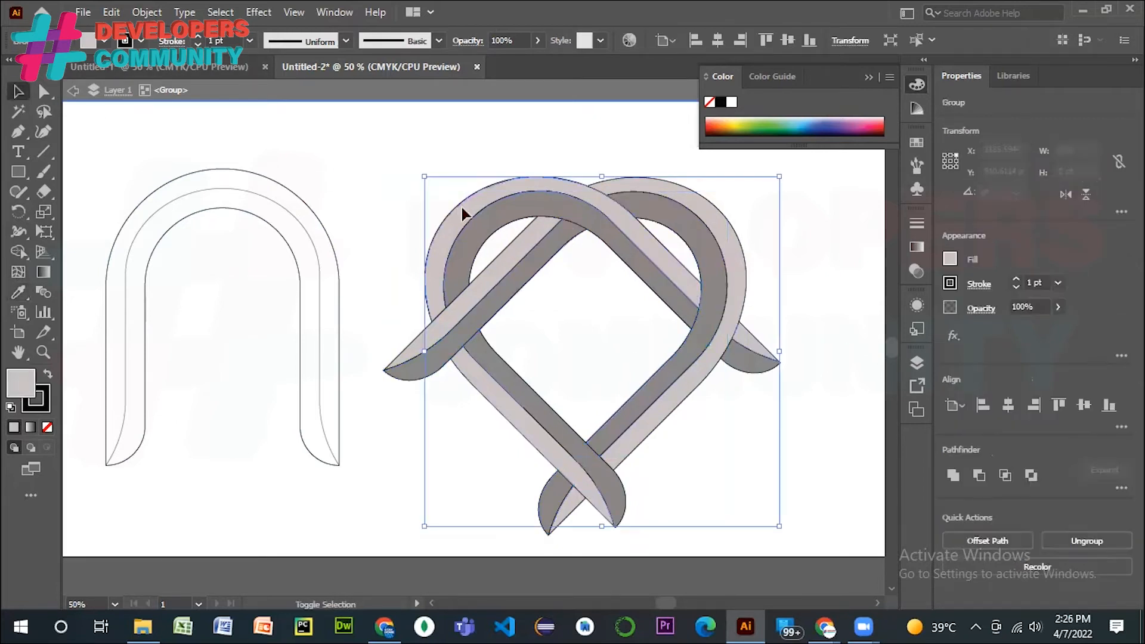
left_click(356, 167)
left_click(439, 220, "shift")
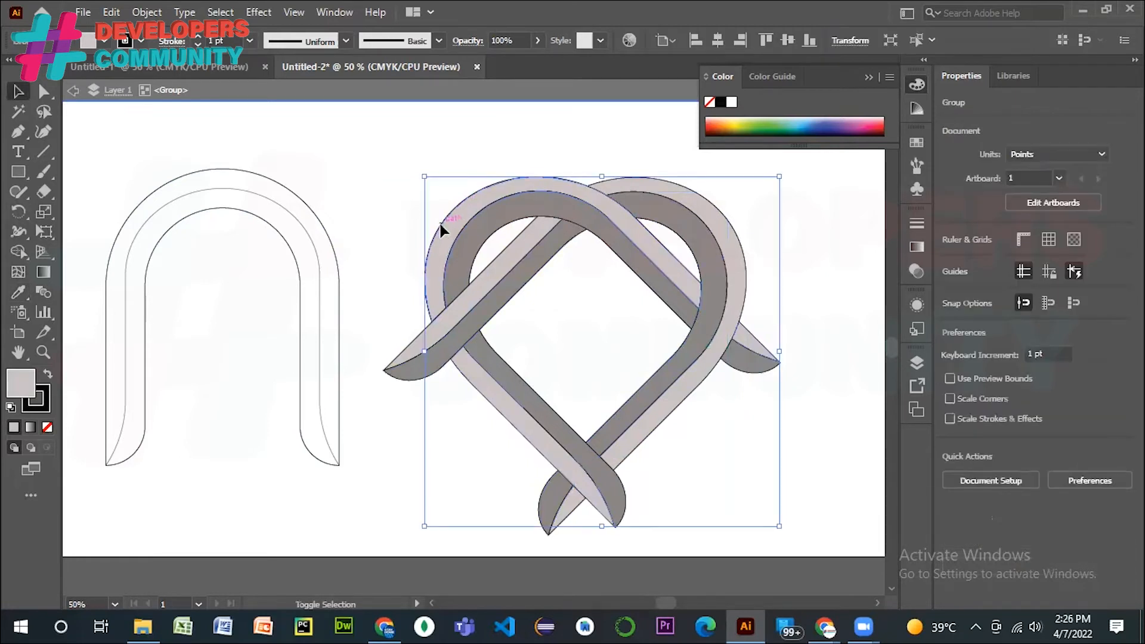
left_click(876, 416)
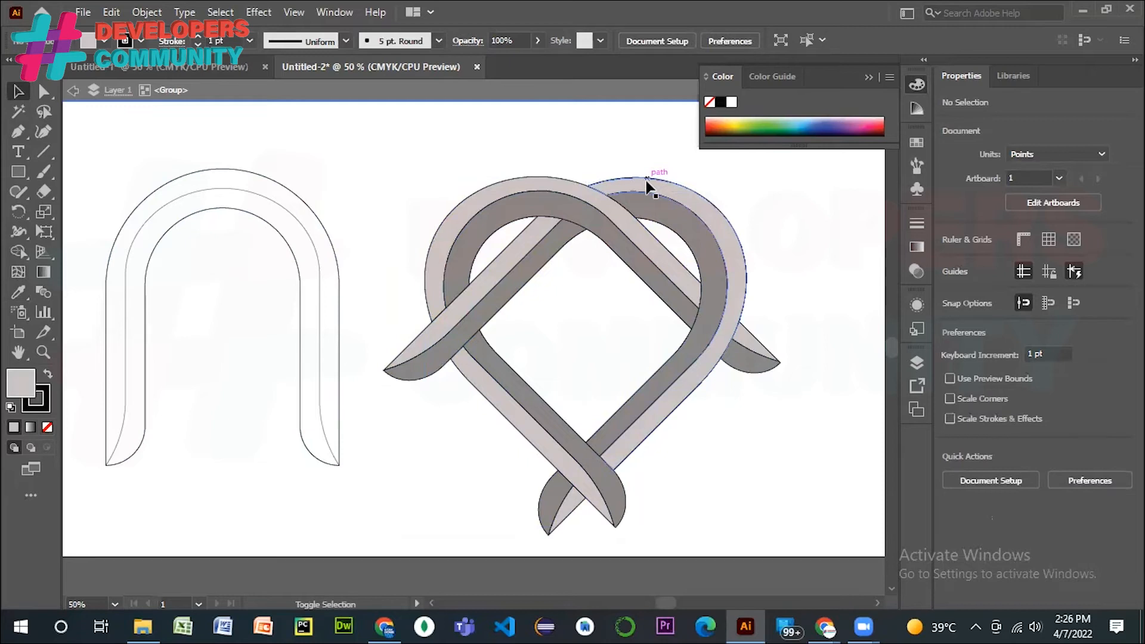
left_click(487, 183, "shift")
left_click(843, 262)
- Undo the grey fills on the second arch's outer and inner bands and clear the selection
key("ctrl+z")
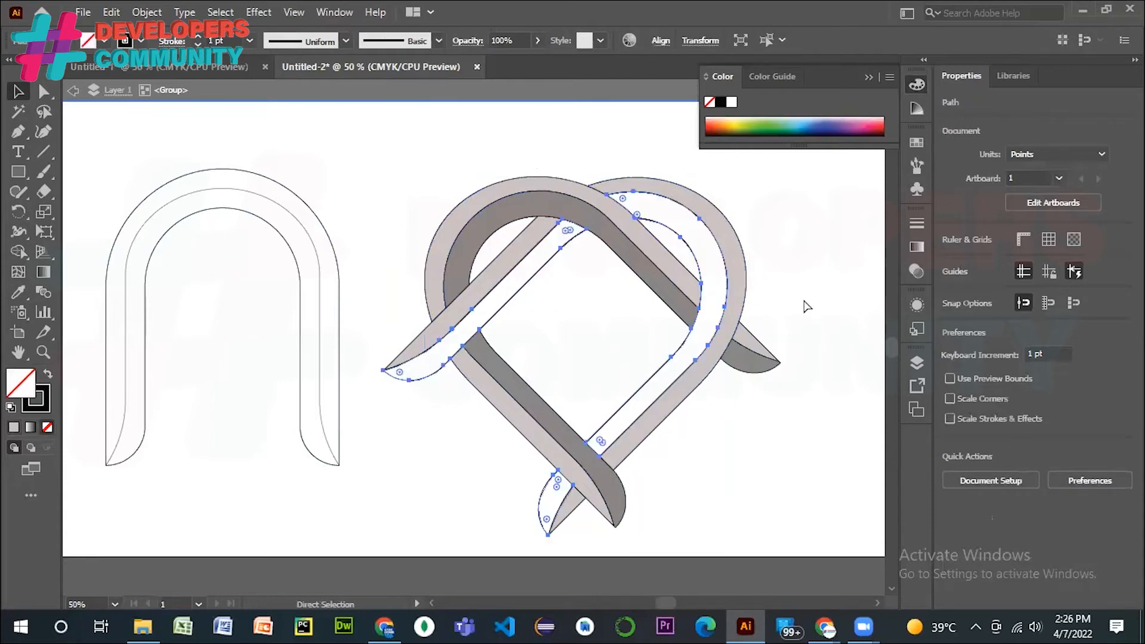
key("v")
left_click(760, 242)
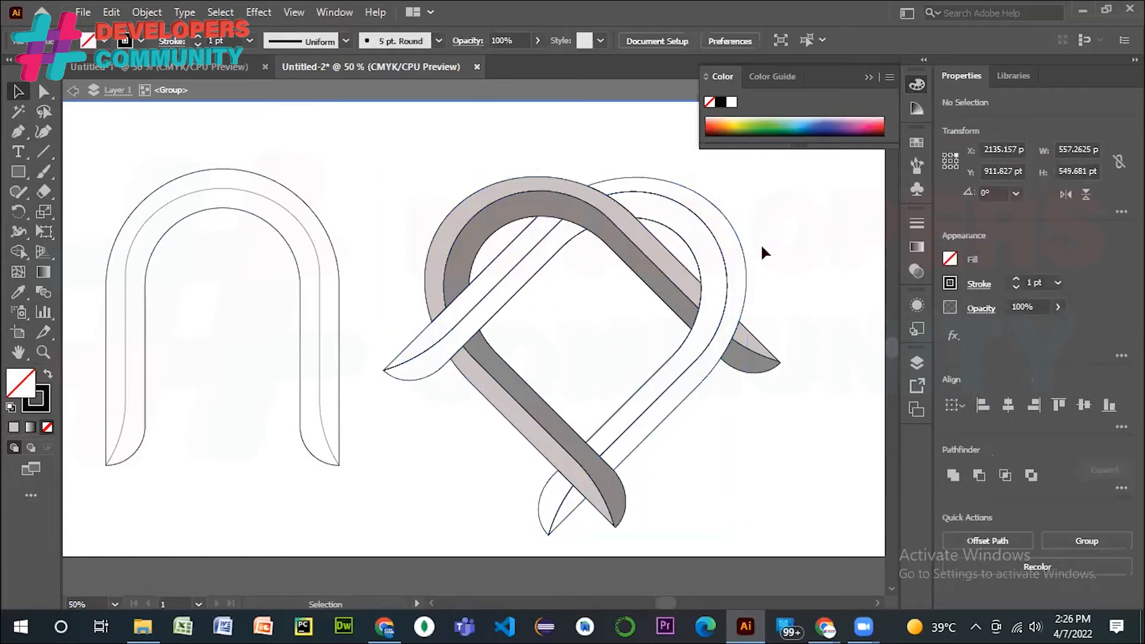
- Fill the three outer band pieces of the second arch with light grey using the Eyedropper on the first arch's outer band
left_click(408, 354, "shift")
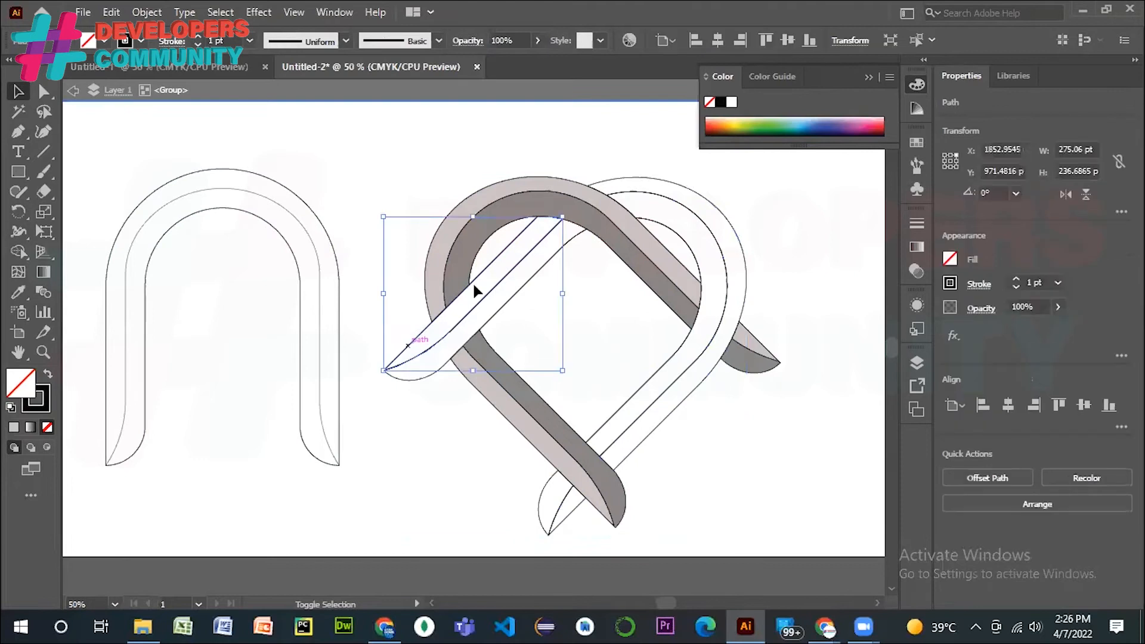
left_click(703, 198, "shift")
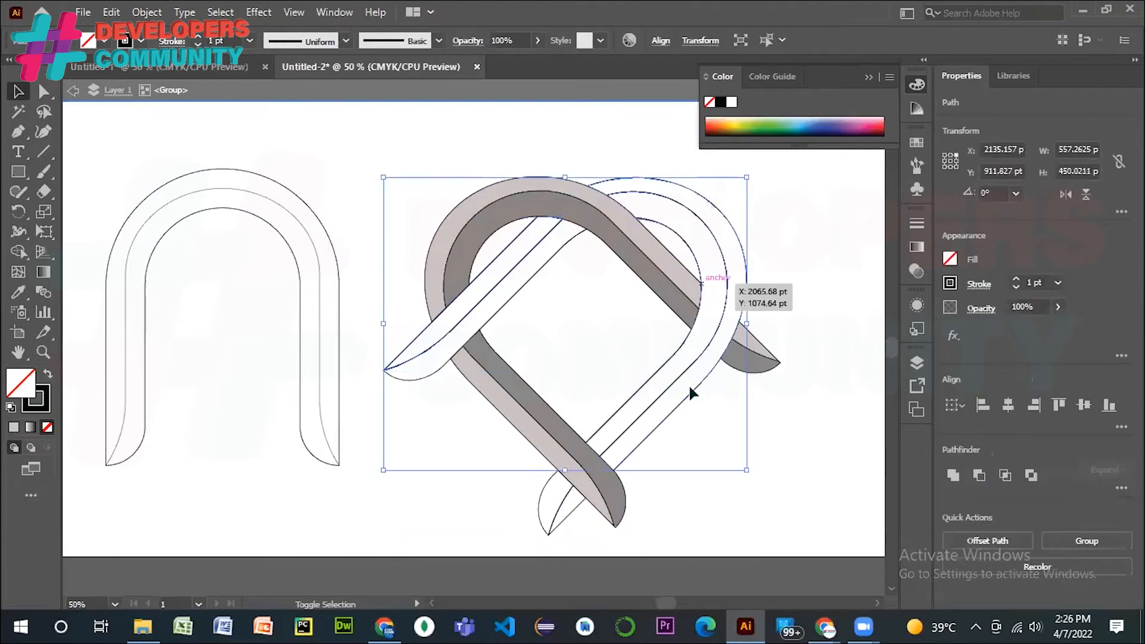
left_click(569, 510, "shift")
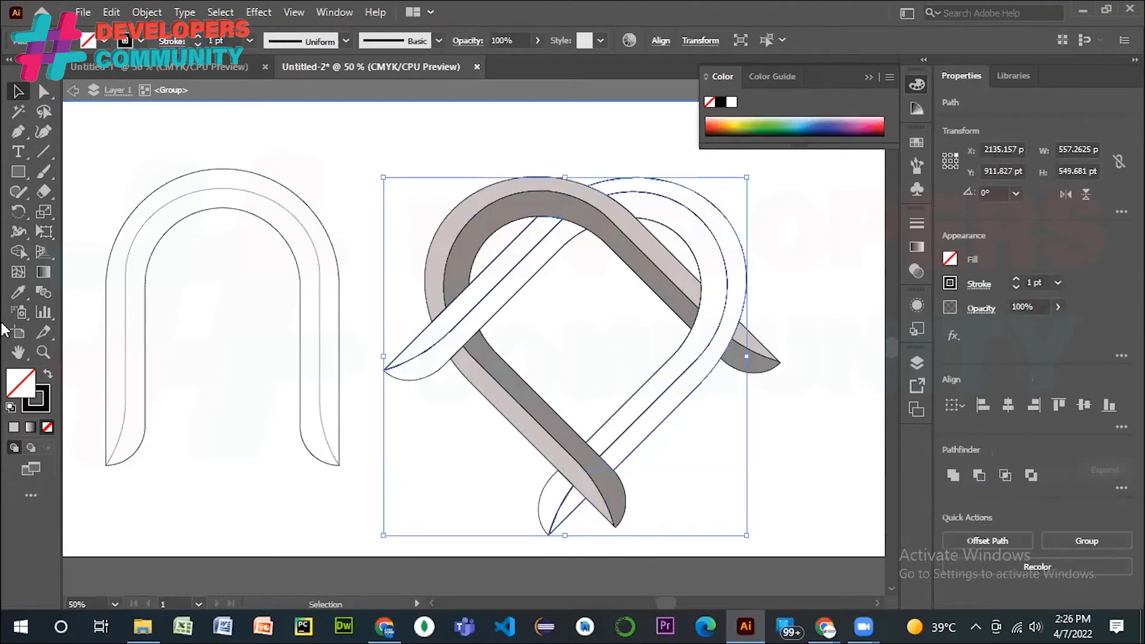
left_click(14, 293)
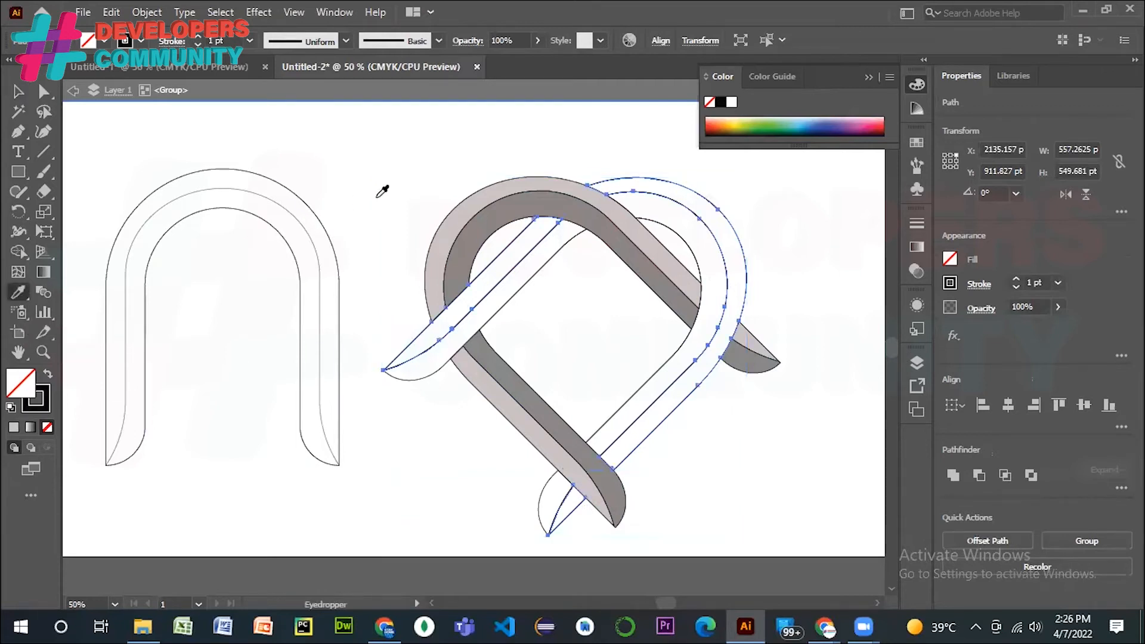
left_click(453, 220)
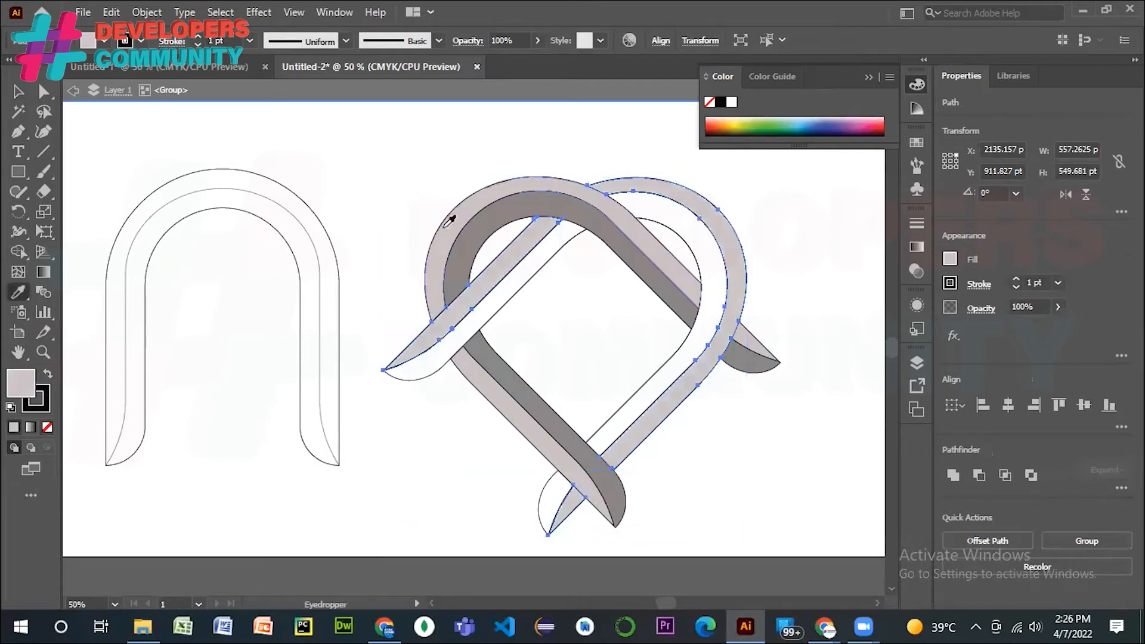
- Group the second arch's three outer band pieces and reapply the sampled light grey appearance to the group
left_click(1087, 540)
left_click(773, 478)
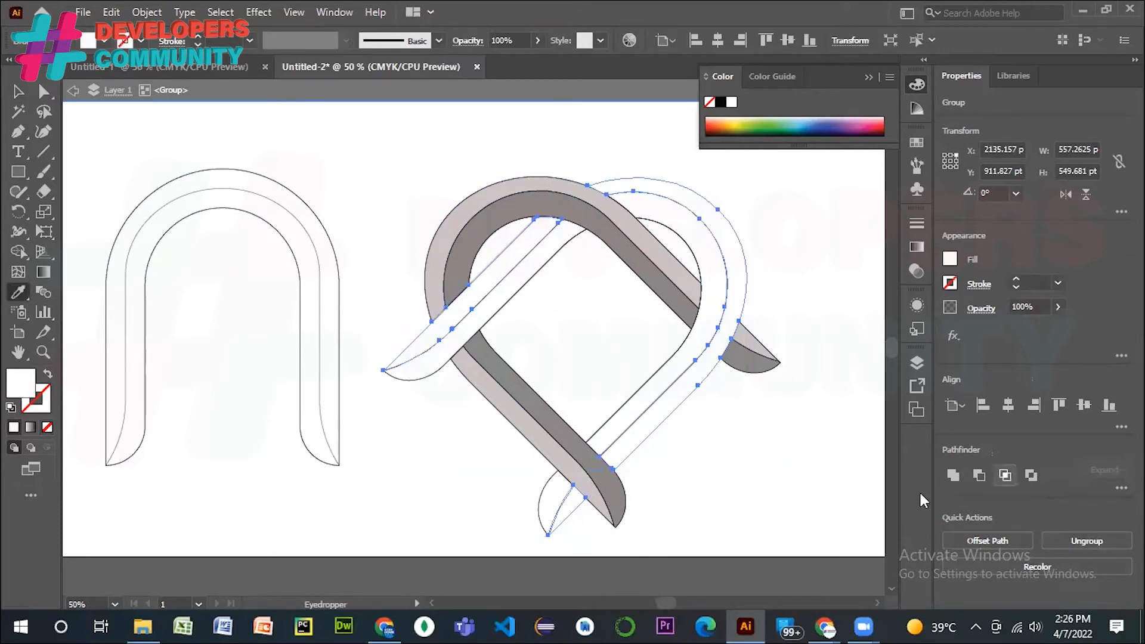
left_click(457, 216)
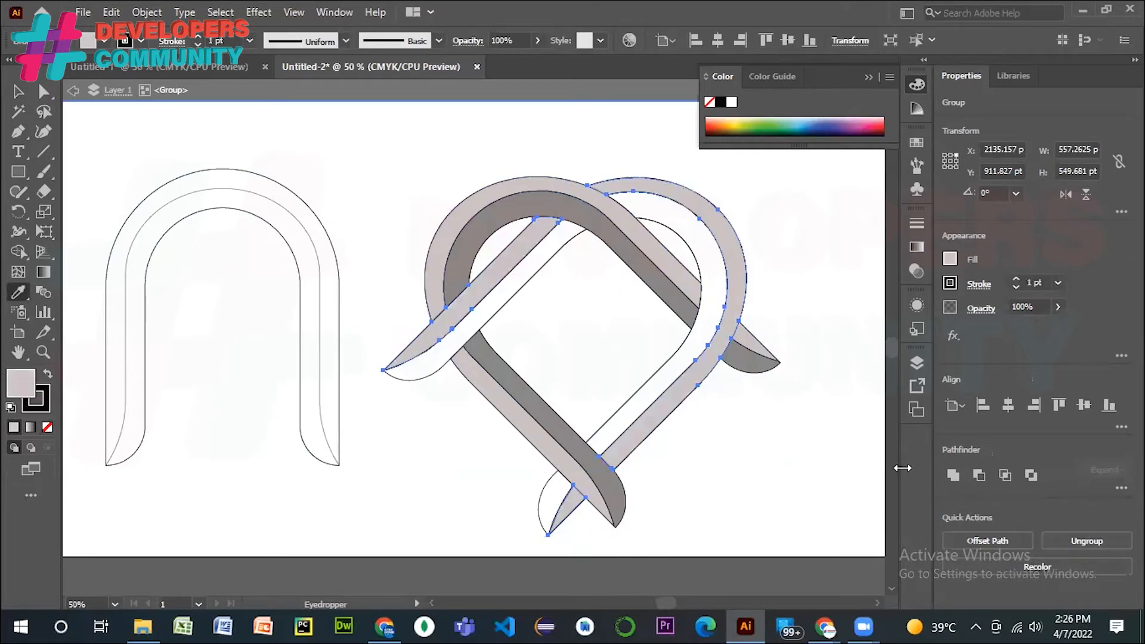
left_click(20, 93)
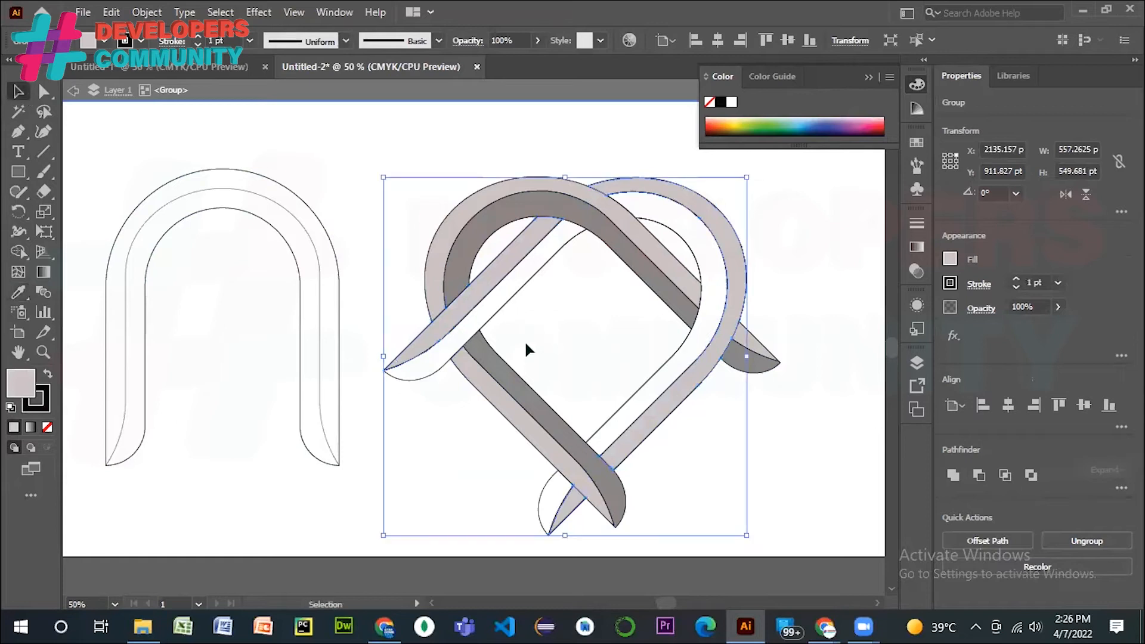
left_click(496, 307, "shift")
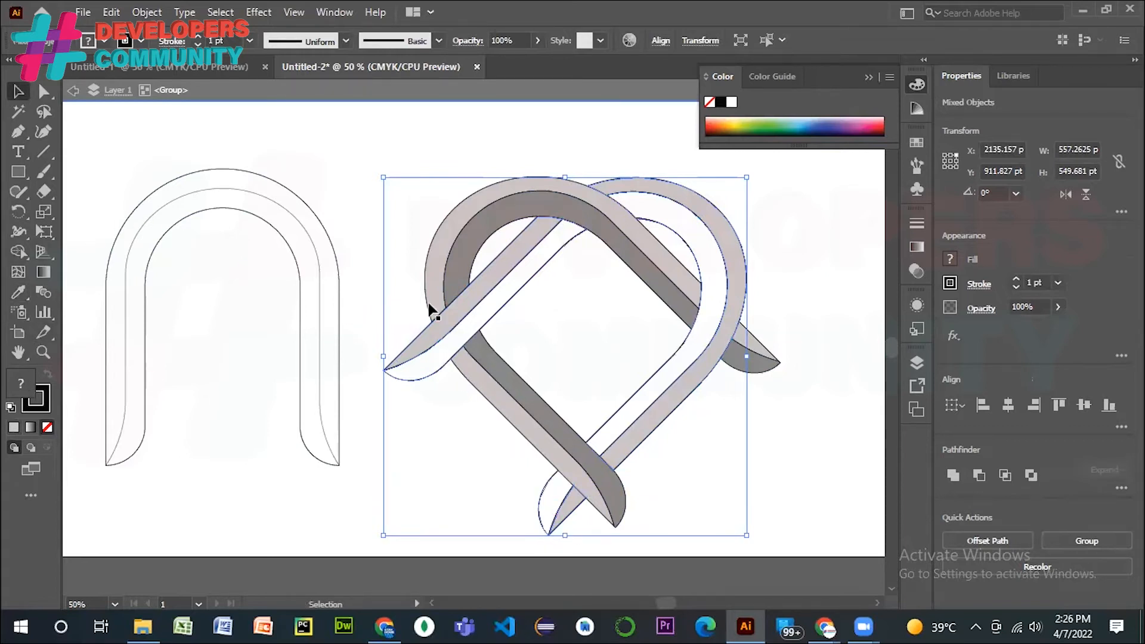
left_click(18, 292)
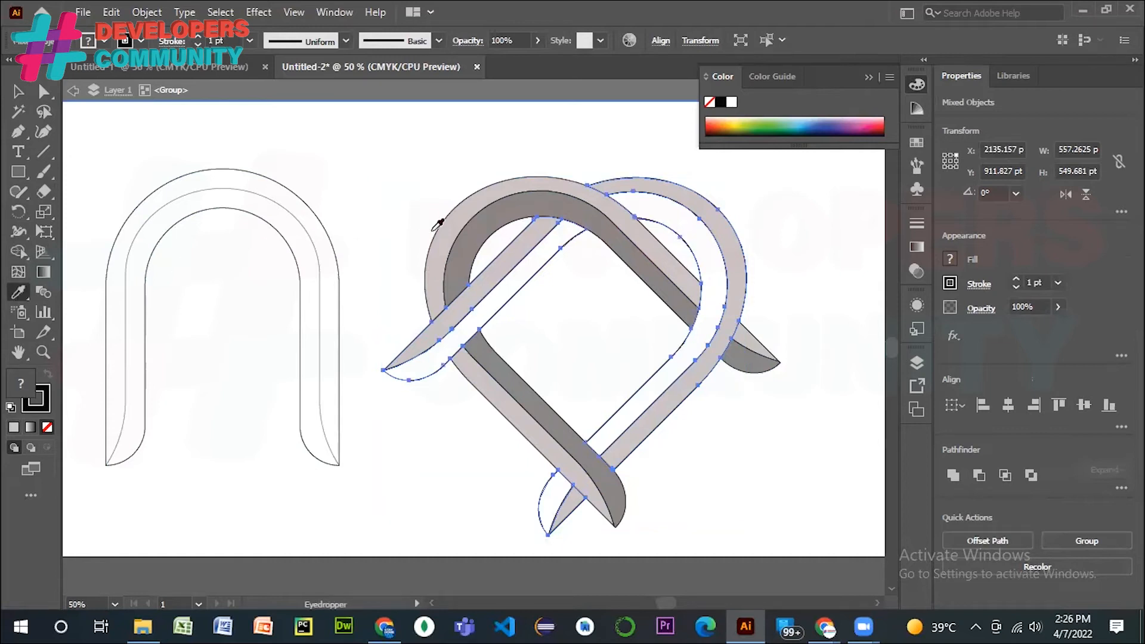
left_click(470, 236)
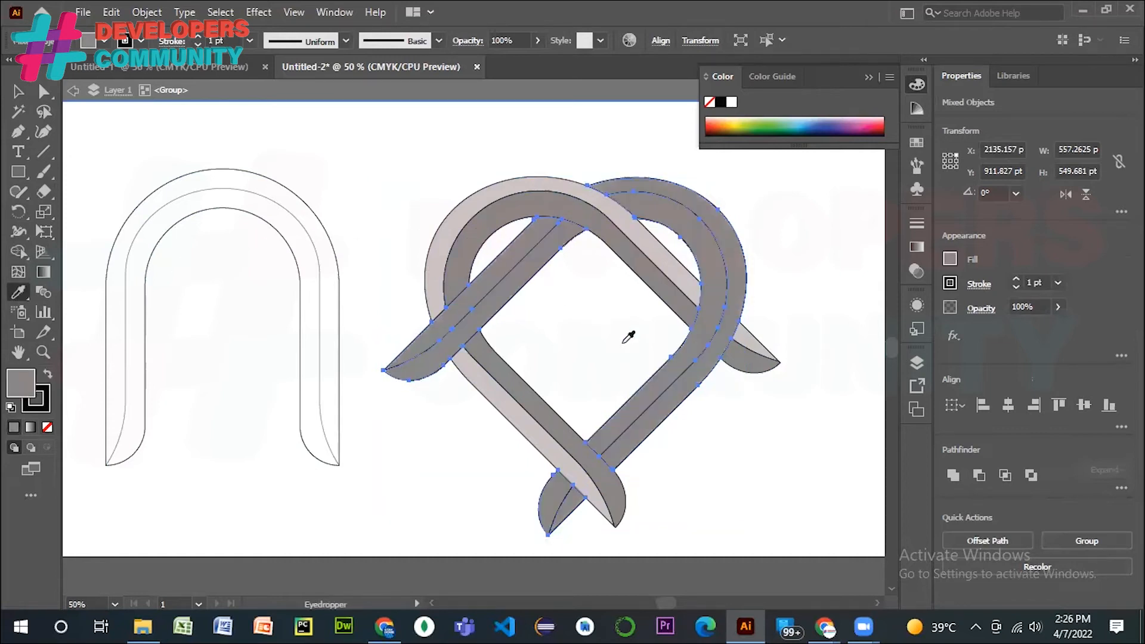
left_click(451, 227)
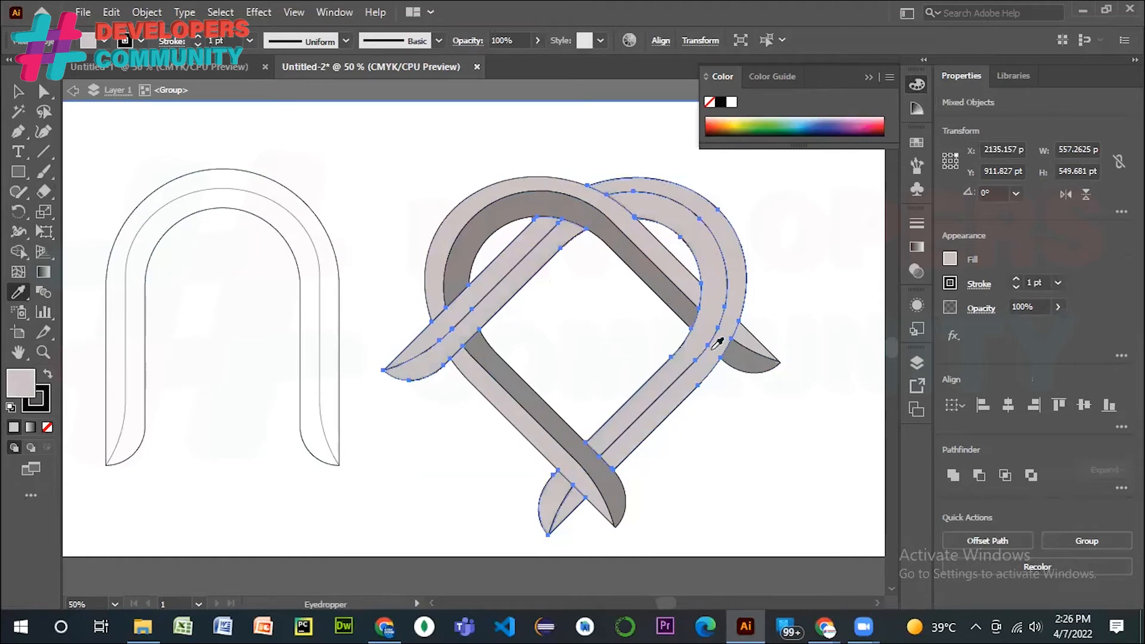
left_click(12, 89)
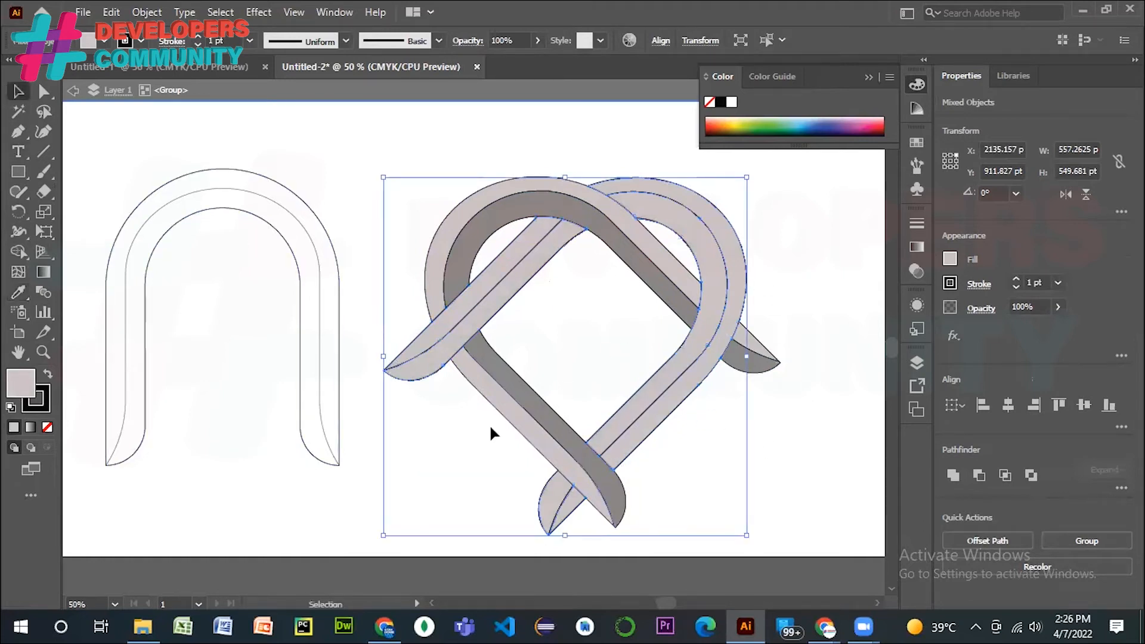
key("ctrl+z")
key("ctrl+z")
left_click(791, 468)
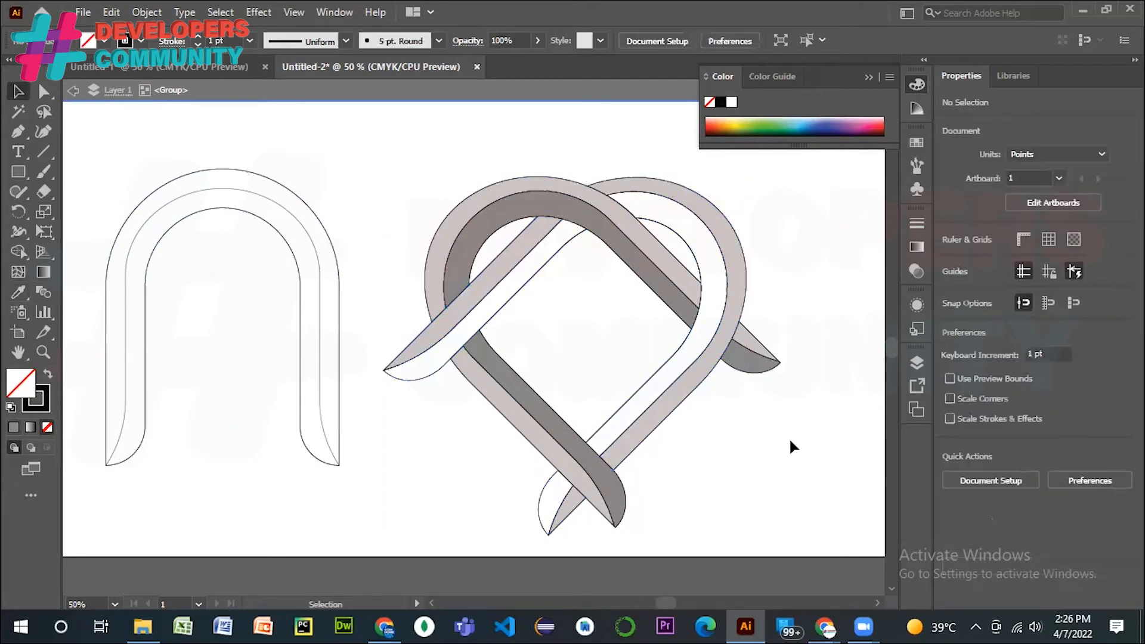
- Fill only the three inner band pieces of the second arch with dark grey using the Eyedropper on the first arch's inner band
left_click(428, 375)
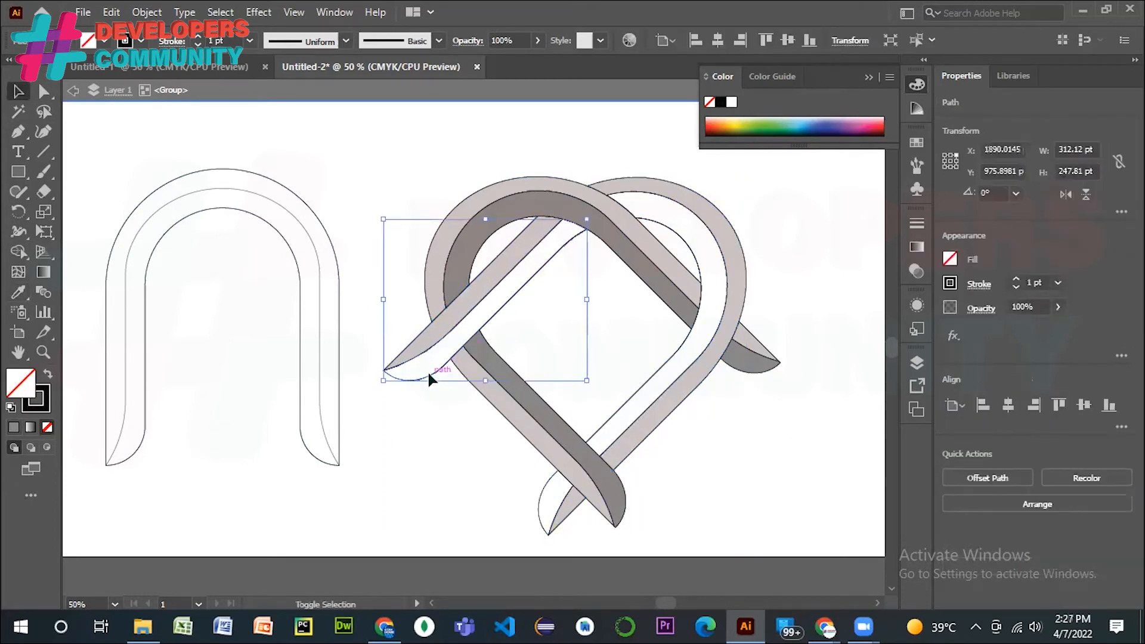
left_click(669, 228, "shift")
left_click(538, 495, "shift")
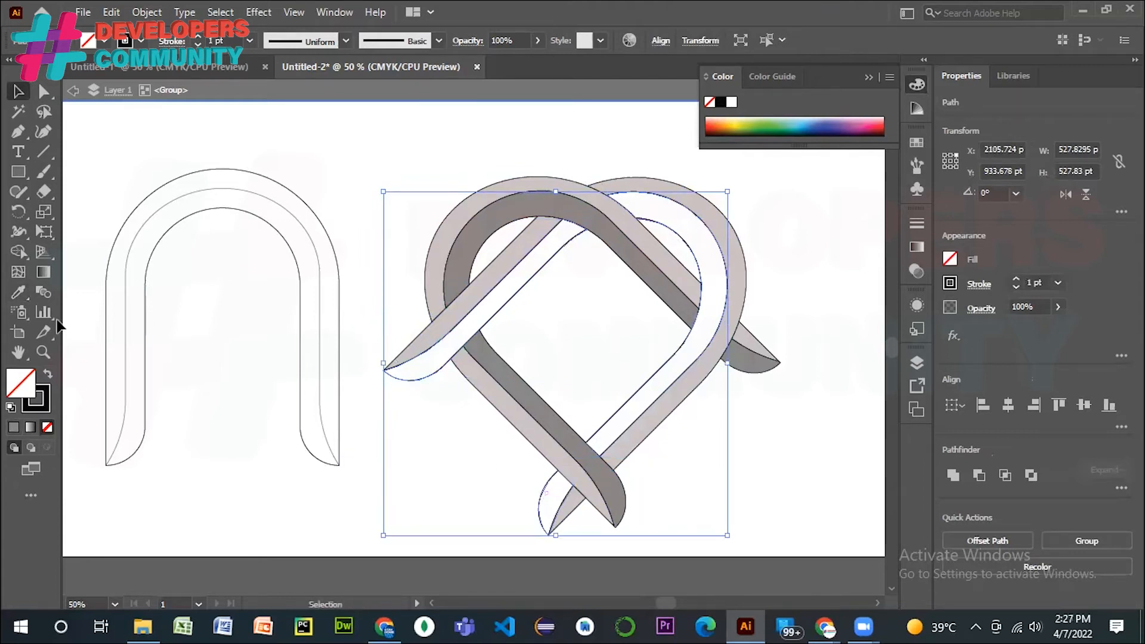
left_click(18, 294)
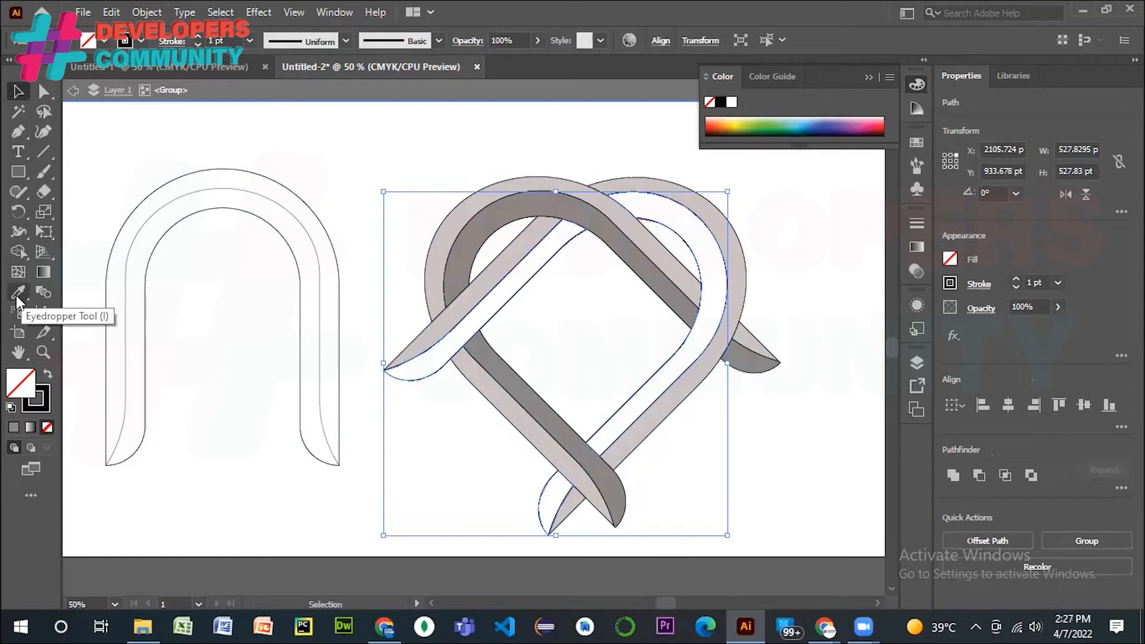
left_click(483, 219)
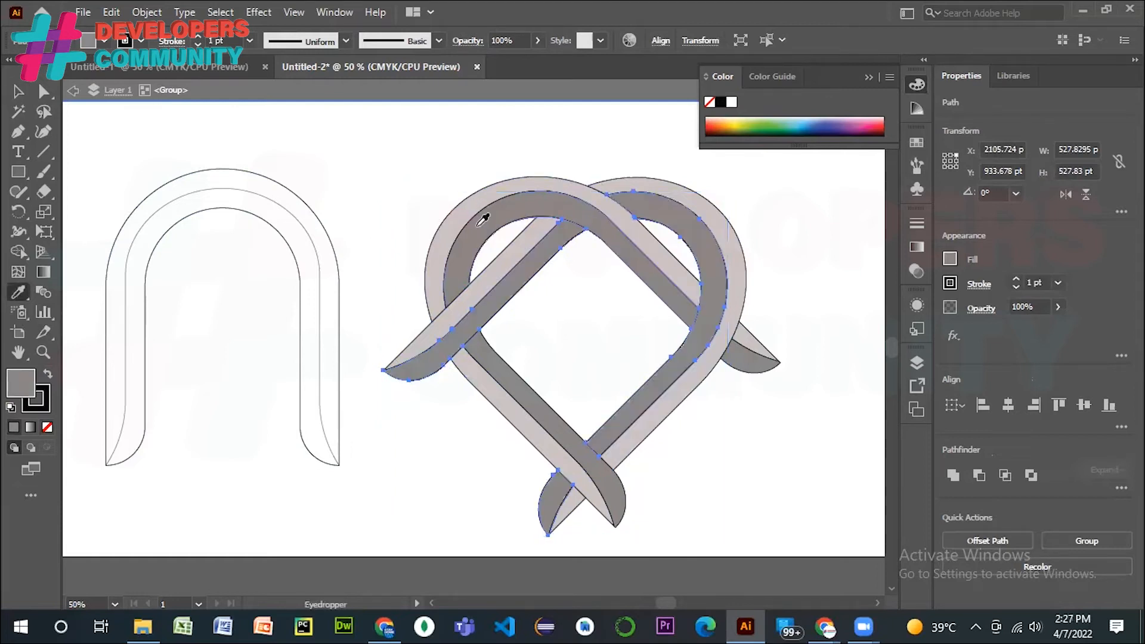
- Group the second arch's three inner band pieces, reapply the sampled dark grey appearance to the group, and deselect it
left_click(1078, 541)
left_click(793, 418)
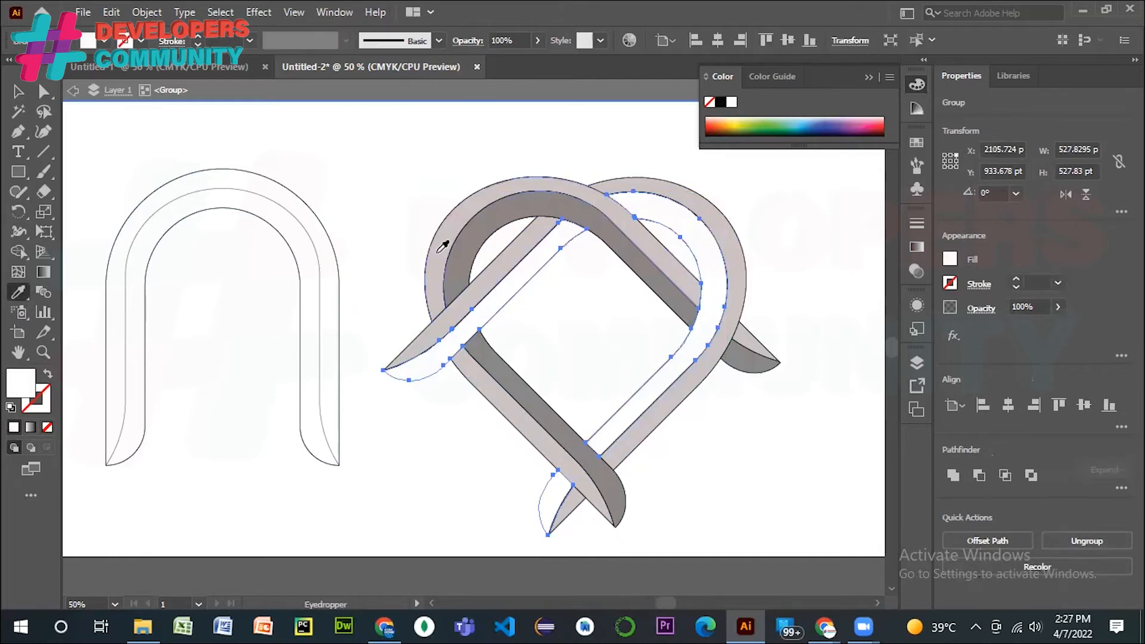
left_click(468, 266)
left_click(18, 91)
left_click(398, 163)
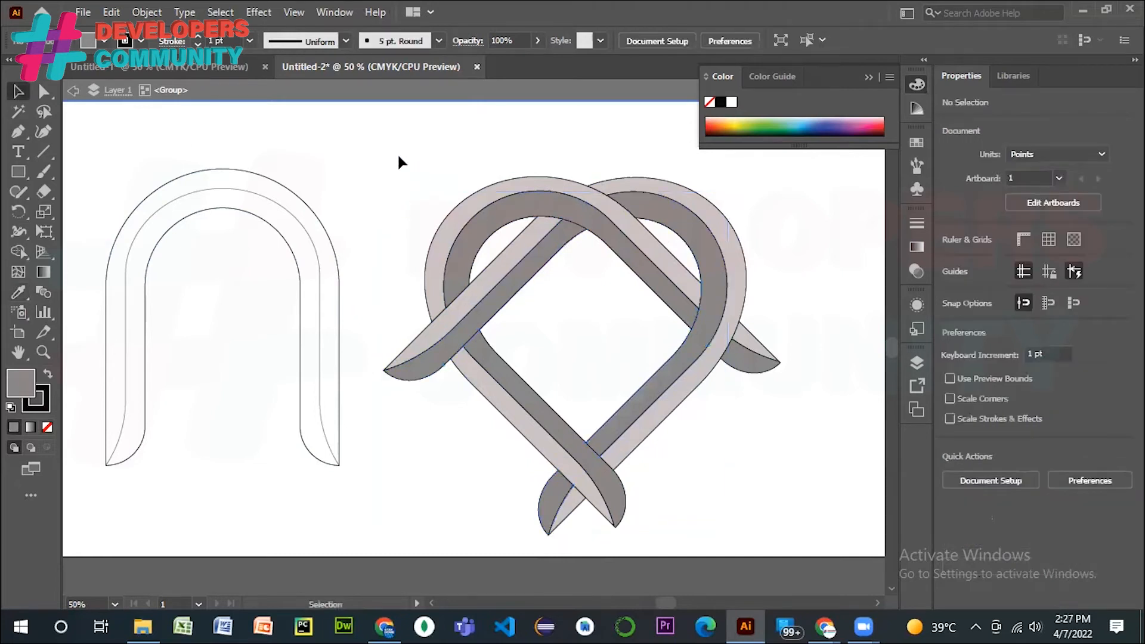
- Set the stroke weight to 0 on the light grey outer band and the dark grey inner band of the left-hand arch
left_click(505, 183)
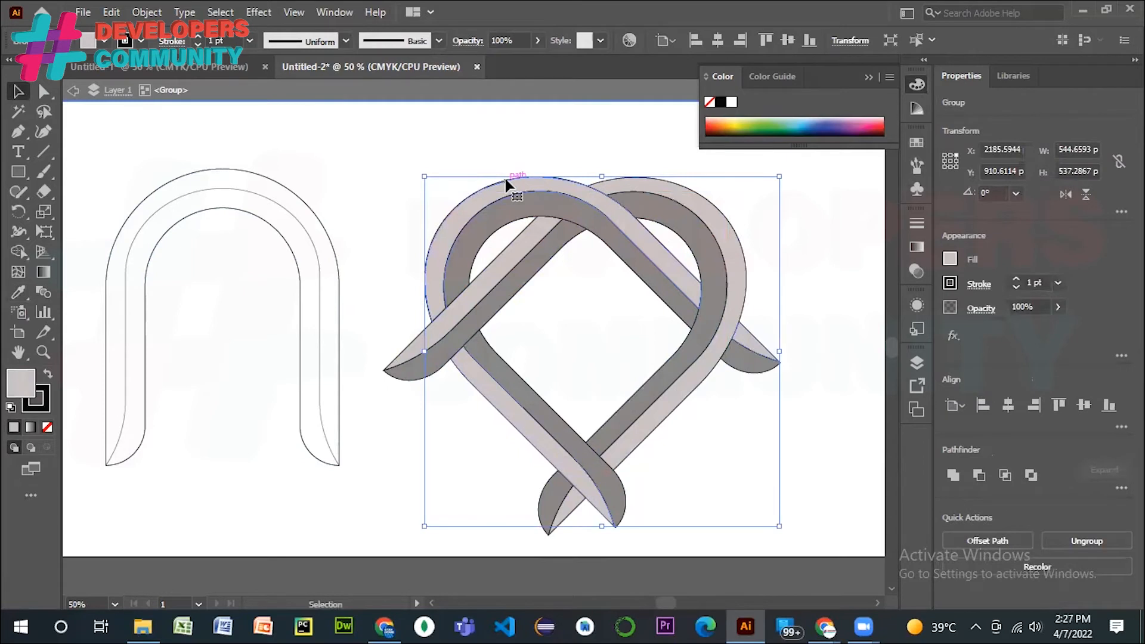
double_click(218, 41)
type("0")
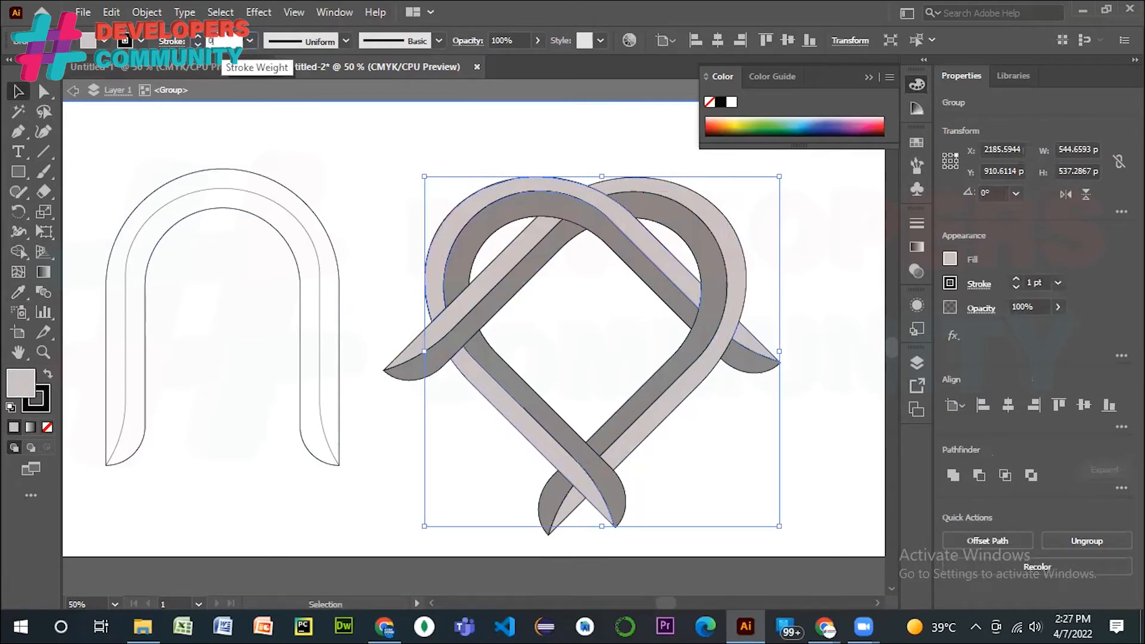
key("Return")
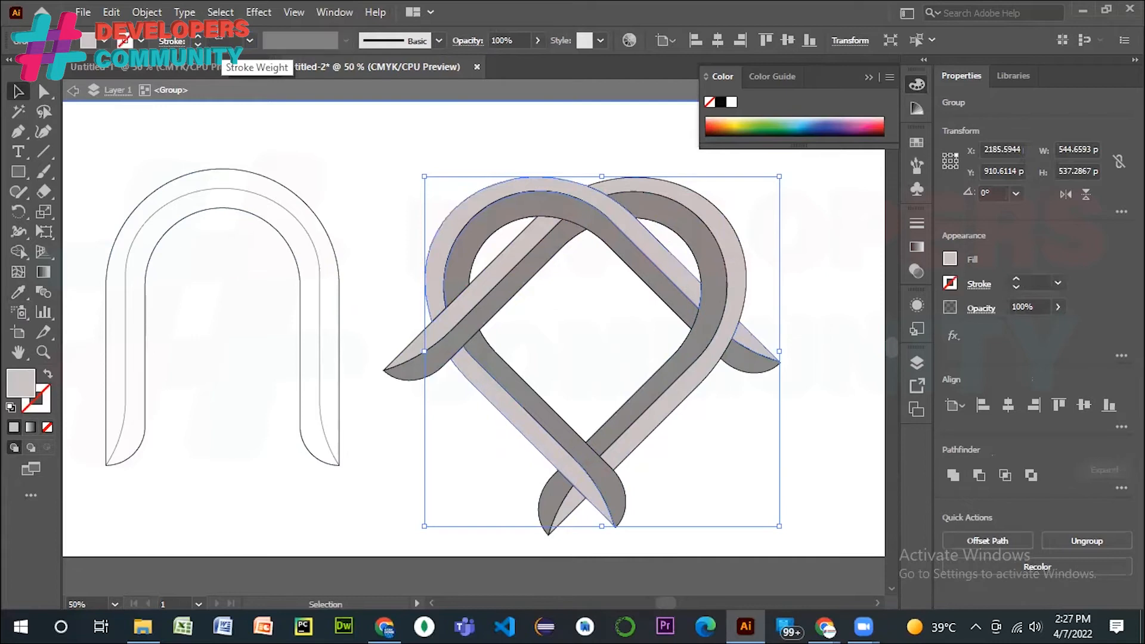
left_click(484, 245)
left_click(228, 41)
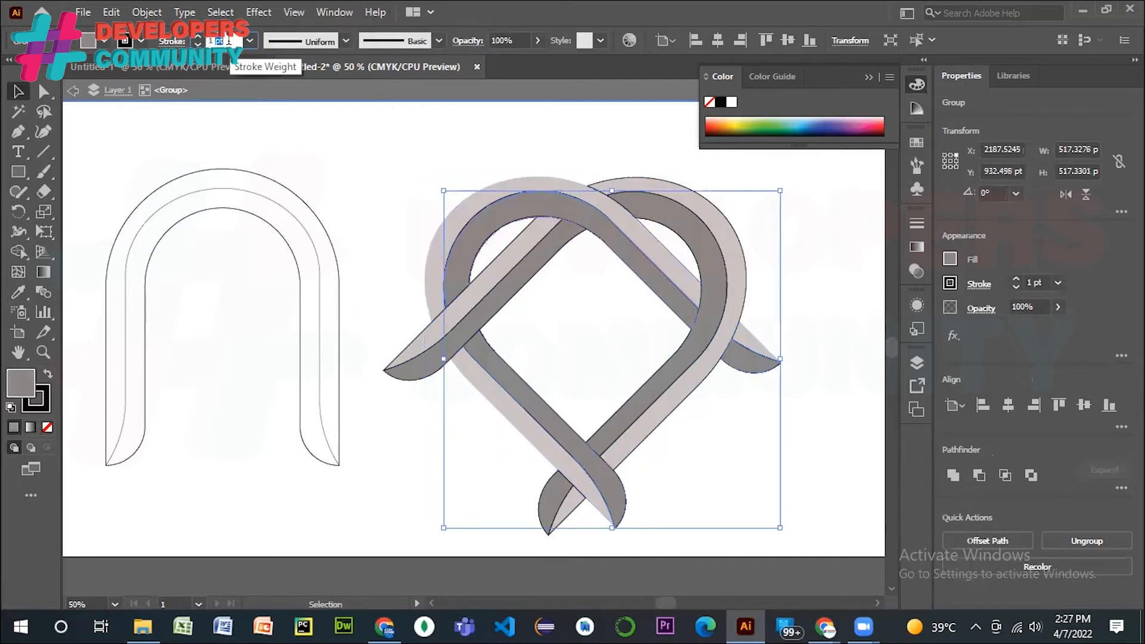
type("0")
key("Return")
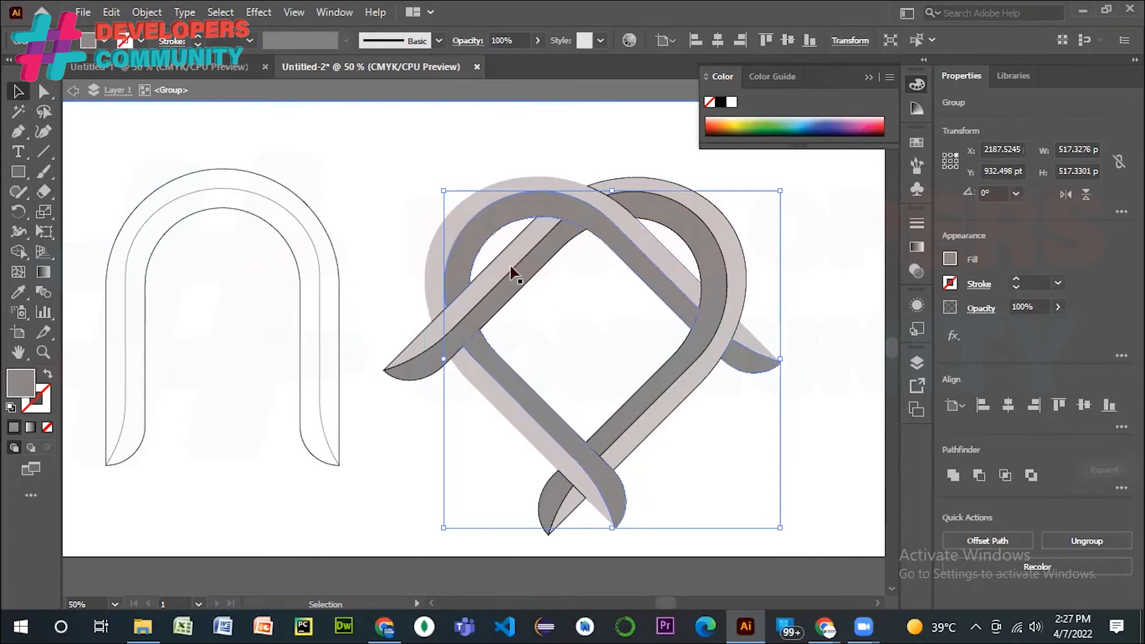
- Set the stroke weight to 0 on the light grey outer and dark grey inner bands of the right-hand arch, and deselect
left_click(723, 224)
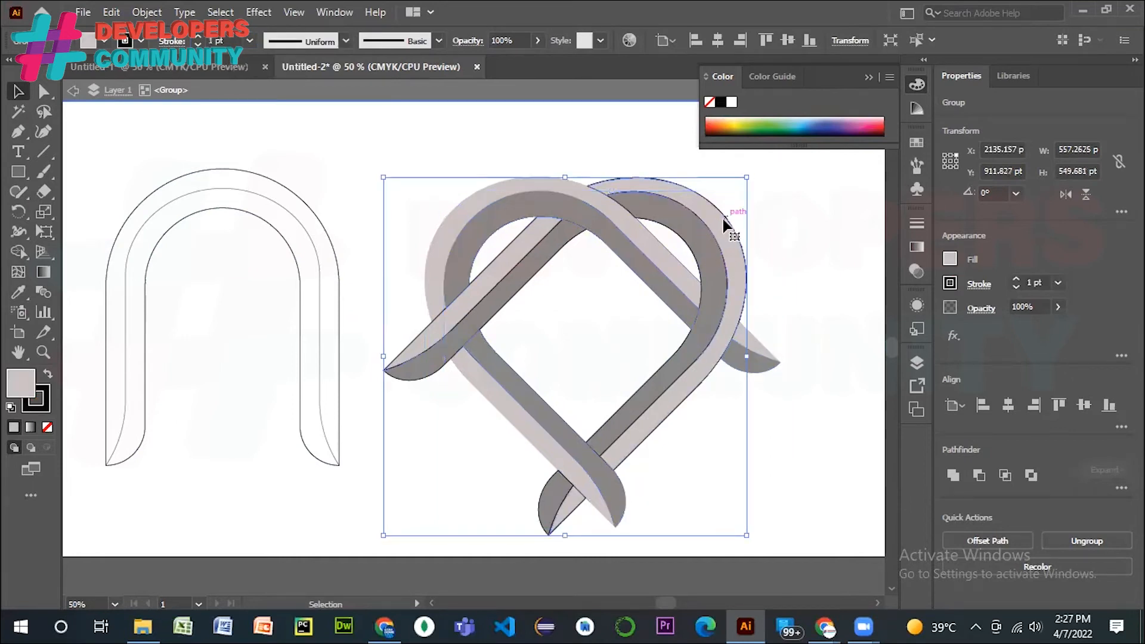
left_click(808, 233)
left_click(743, 244)
left_click(209, 41)
type("1")
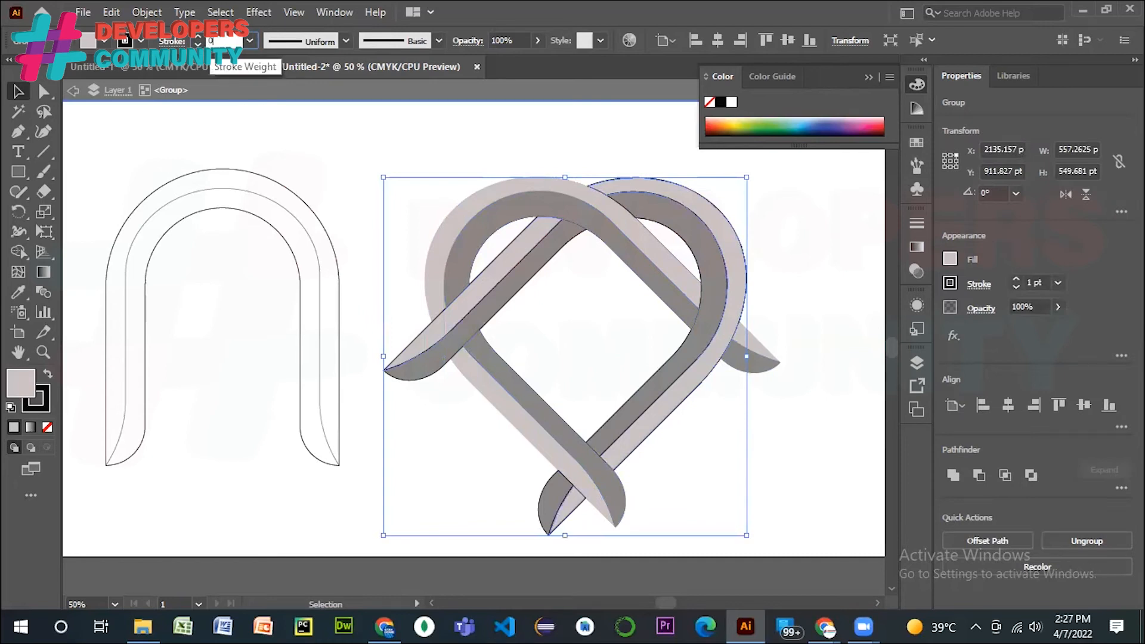
key("Return")
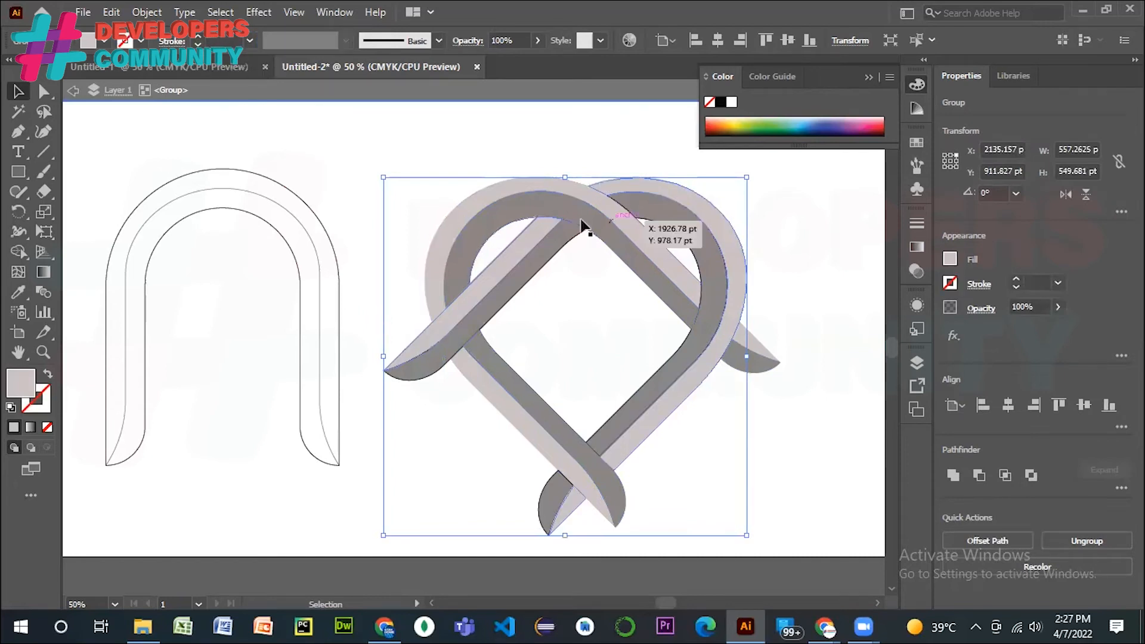
left_click(511, 299)
left_click(214, 40)
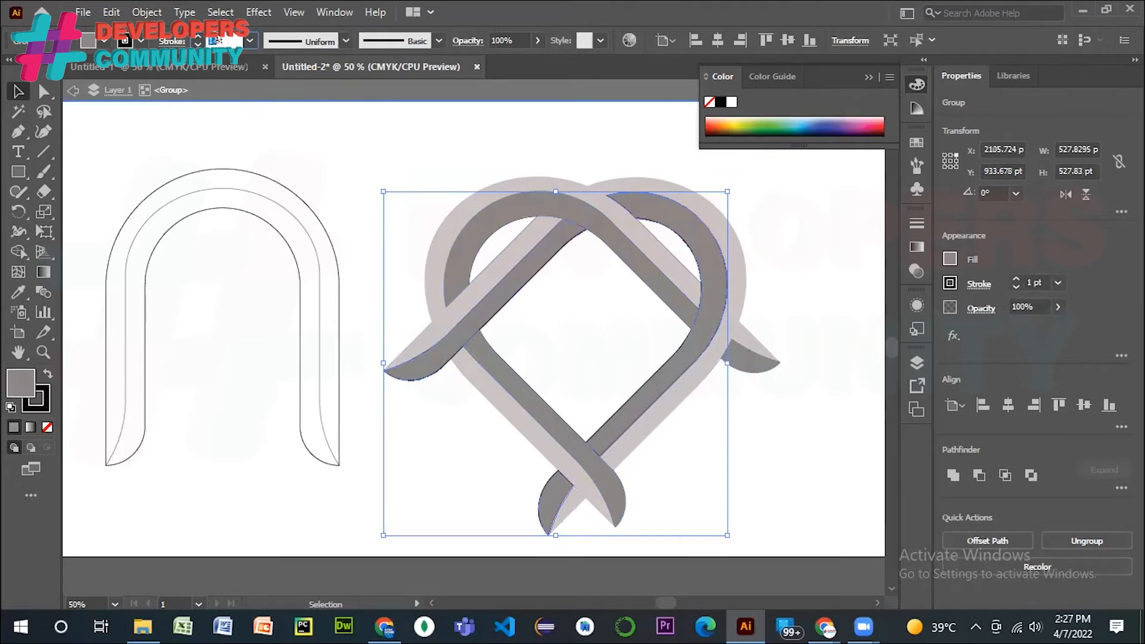
key("Return")
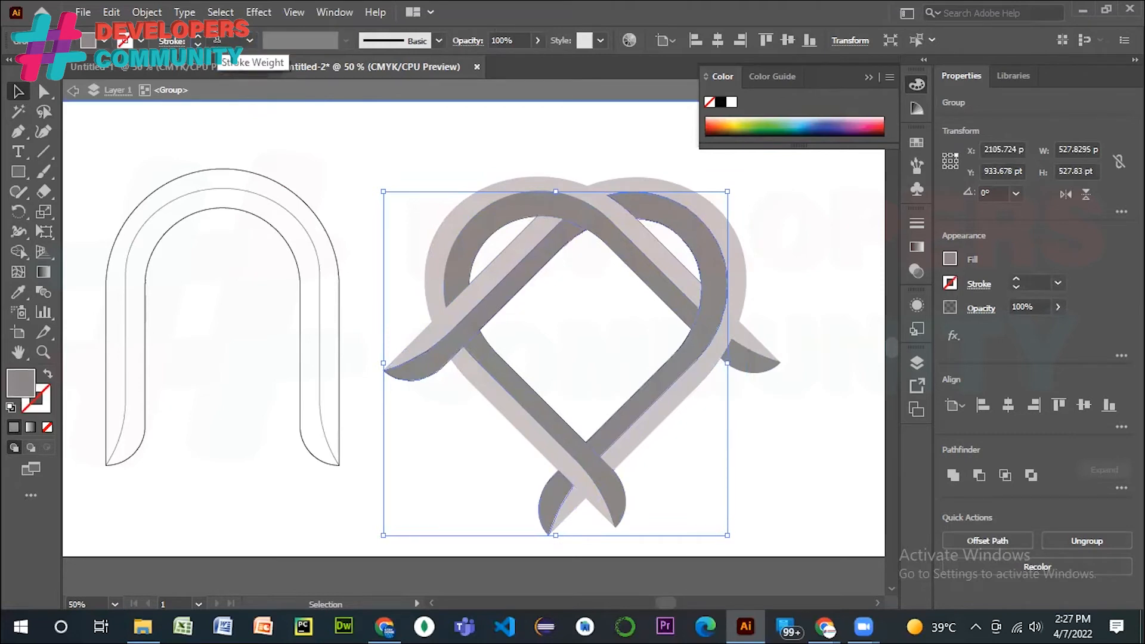
left_click(792, 235)
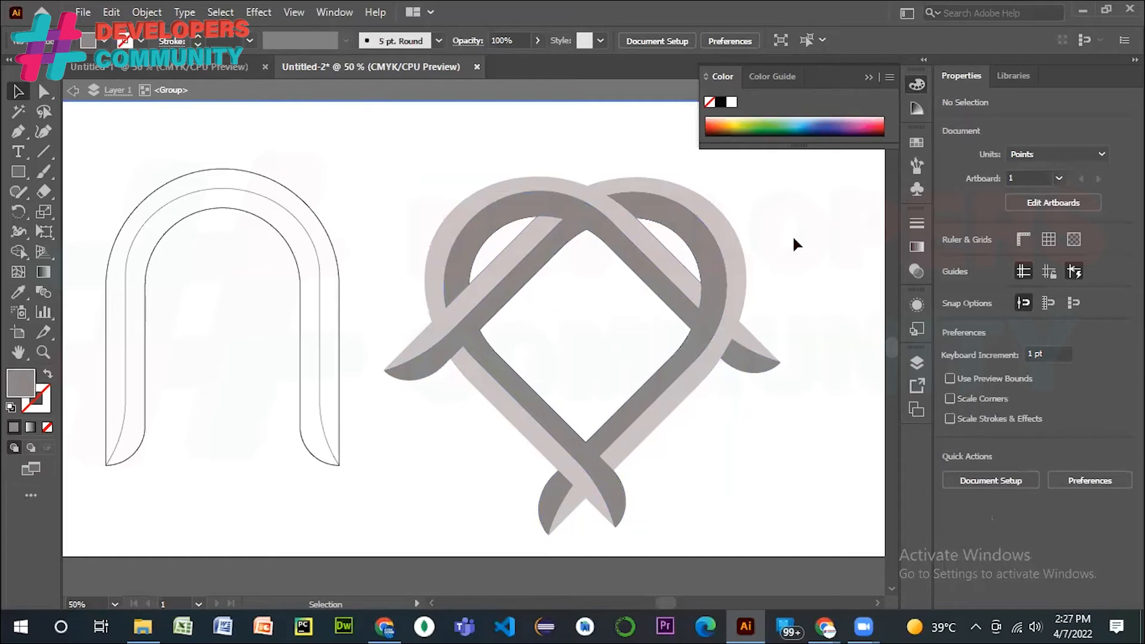
- Try moving the left-hand arch's band groups out of the interlaced shape, and undo the moves
left_click_drag(477, 247, 559, 307)
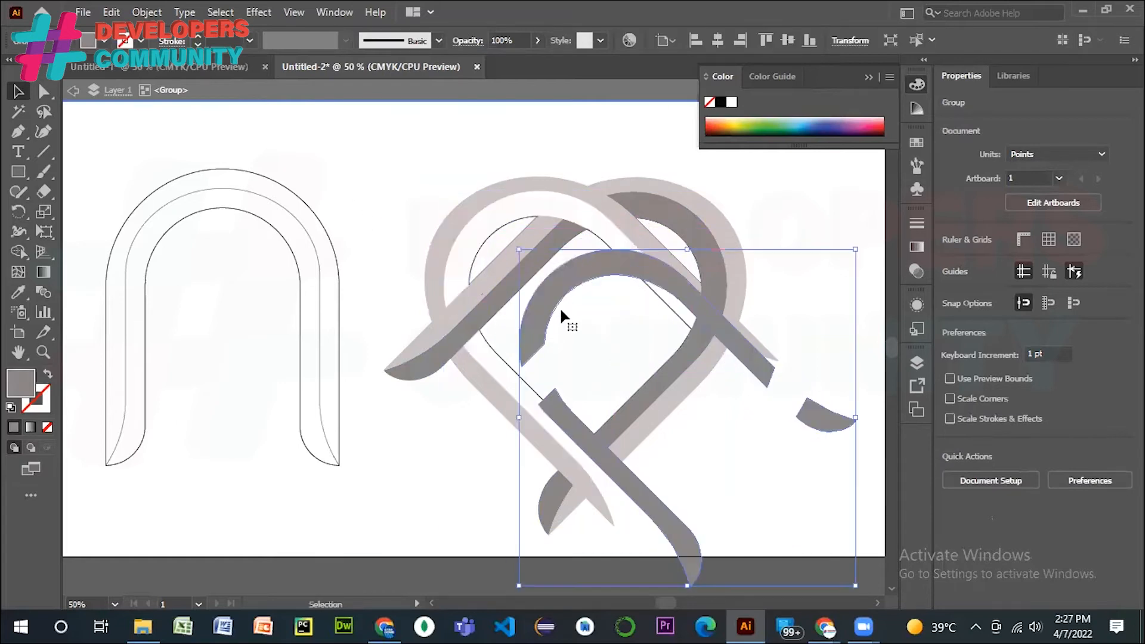
left_click_drag(459, 210, 516, 228)
key("a")
key("ctrl+z")
key("ctrl+z")
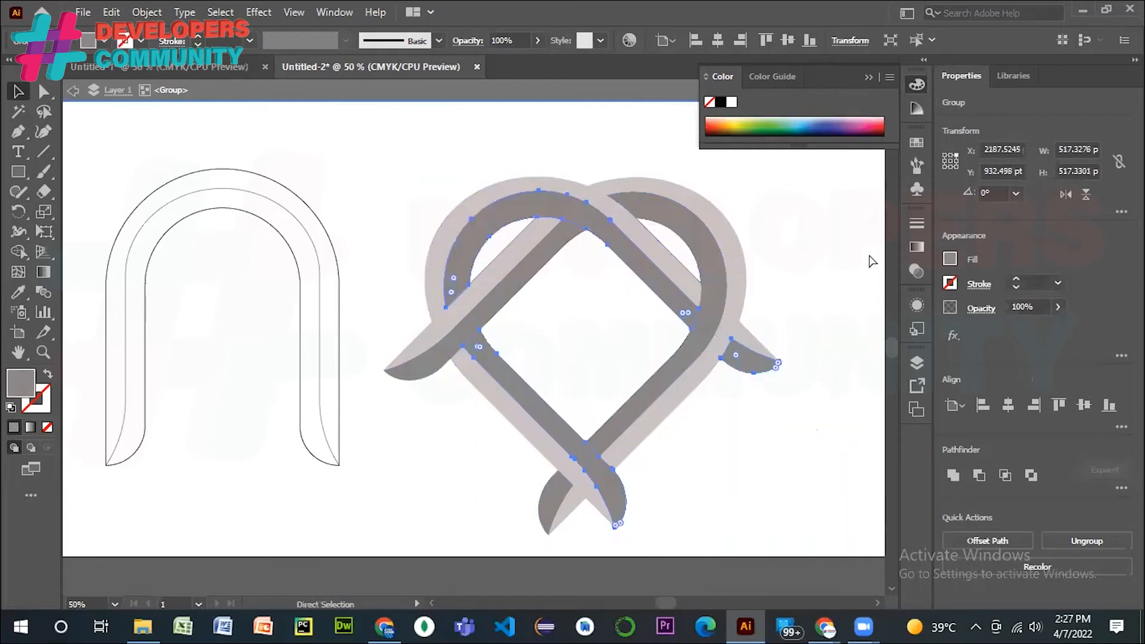
key("v")
left_click(869, 248)
- Group all band pieces of the interlaced shape and move the group up by about 45 pt
left_click_drag(392, 175, 790, 532)
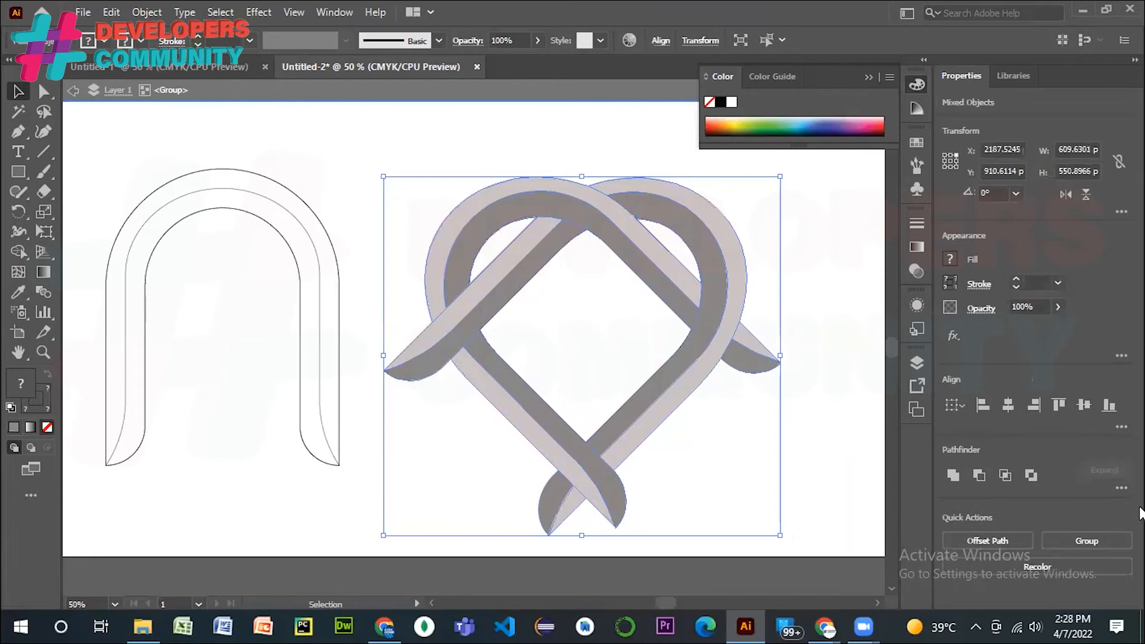
left_click(866, 352)
left_click_drag(685, 261, 655, 238)
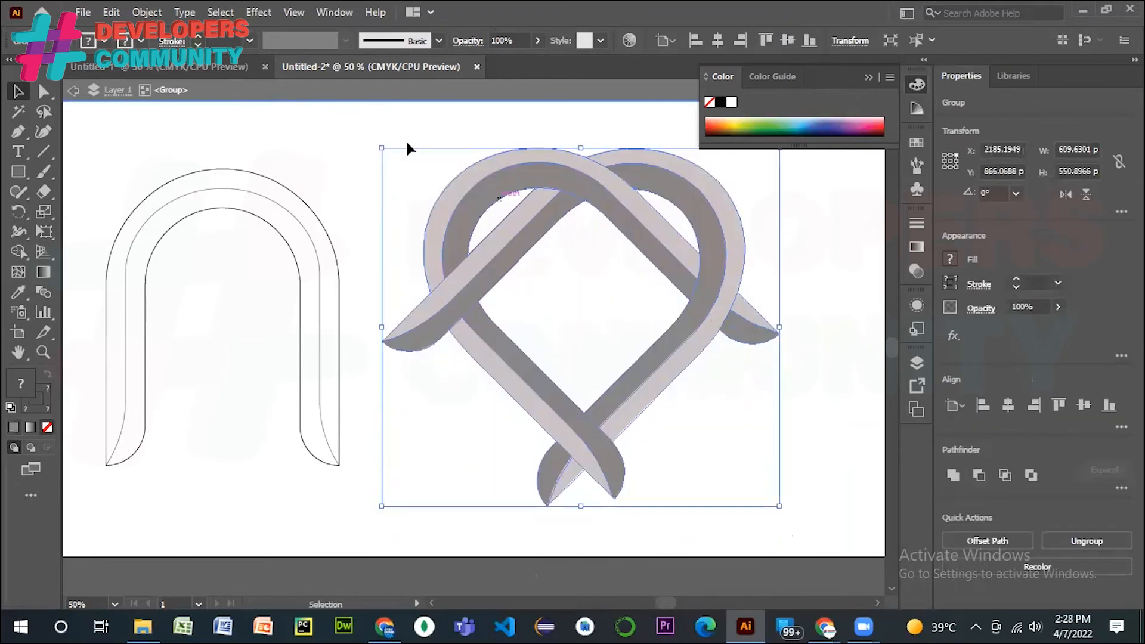
- Try scaling the interlaced shape down proportionally, and undo the resize
left_click_drag(379, 148, 500, 255)
left_click(775, 297)
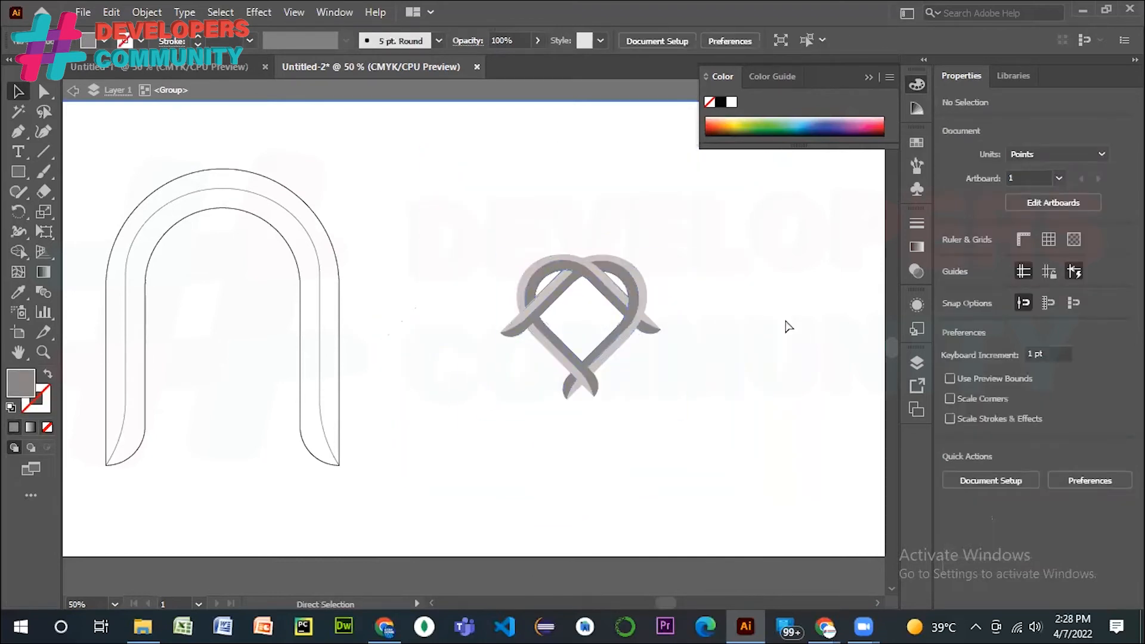
key("ctrl+z")
left_click(851, 308)
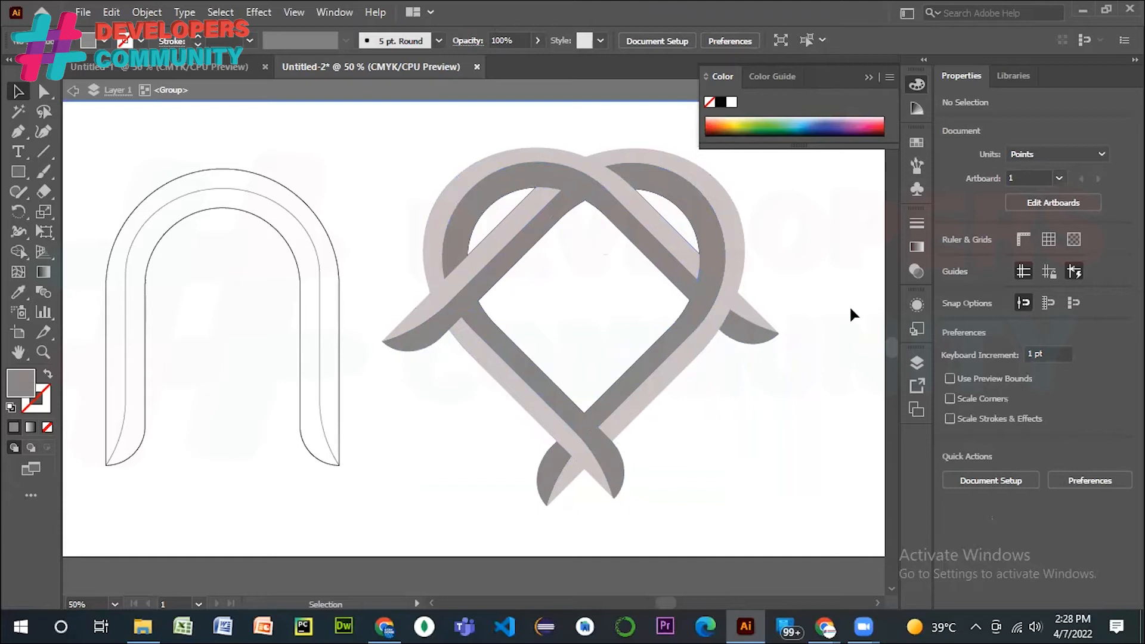
- Extend the artboard's lower edge downward to a height of 1764 pt, removing the stray artboard drawn by mistake
left_click(868, 77)
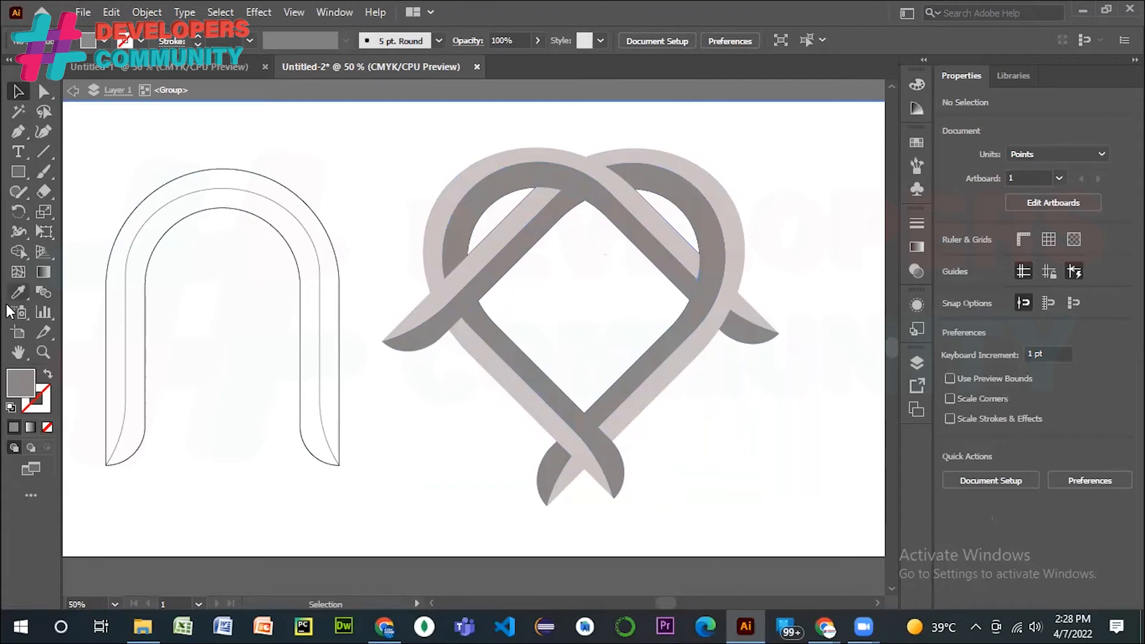
left_click(18, 332)
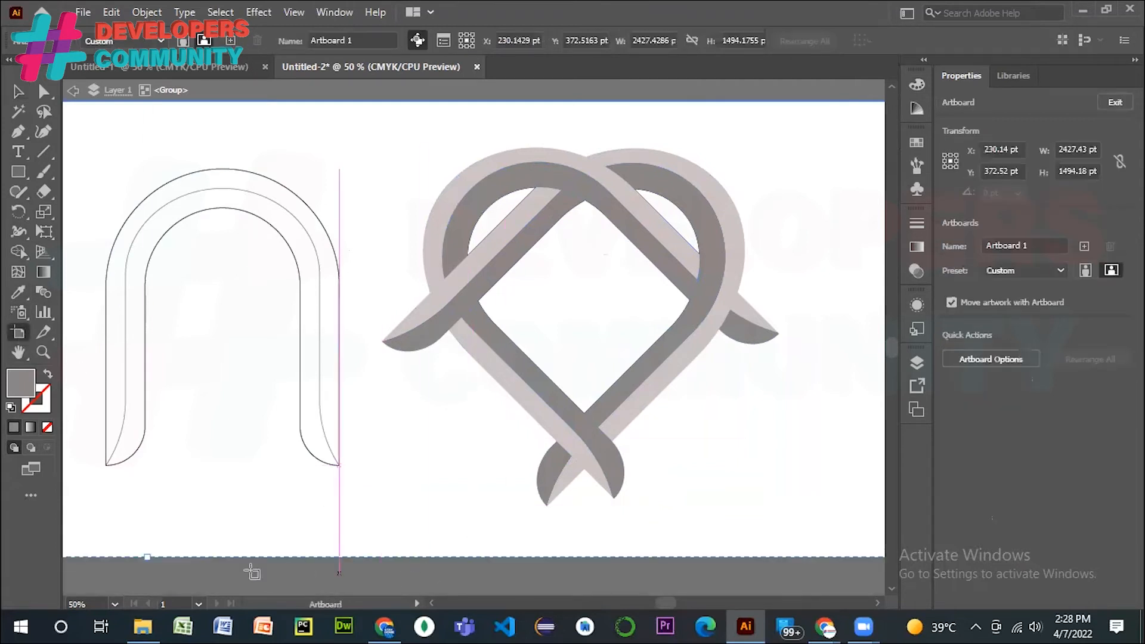
left_click_drag(146, 556, 144, 589)
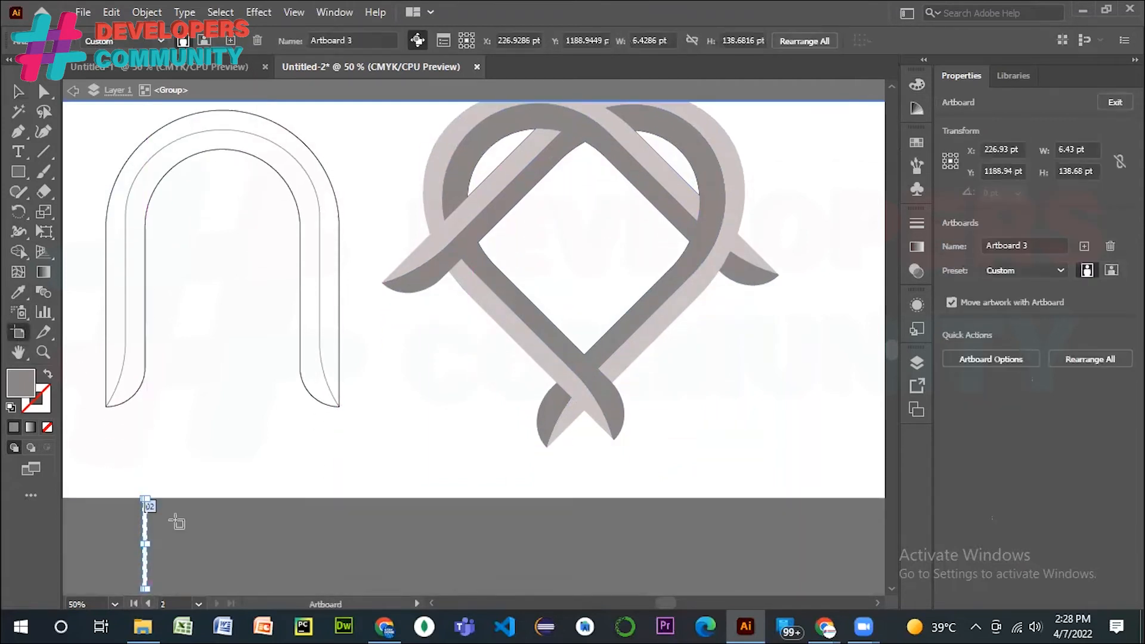
key("Delete")
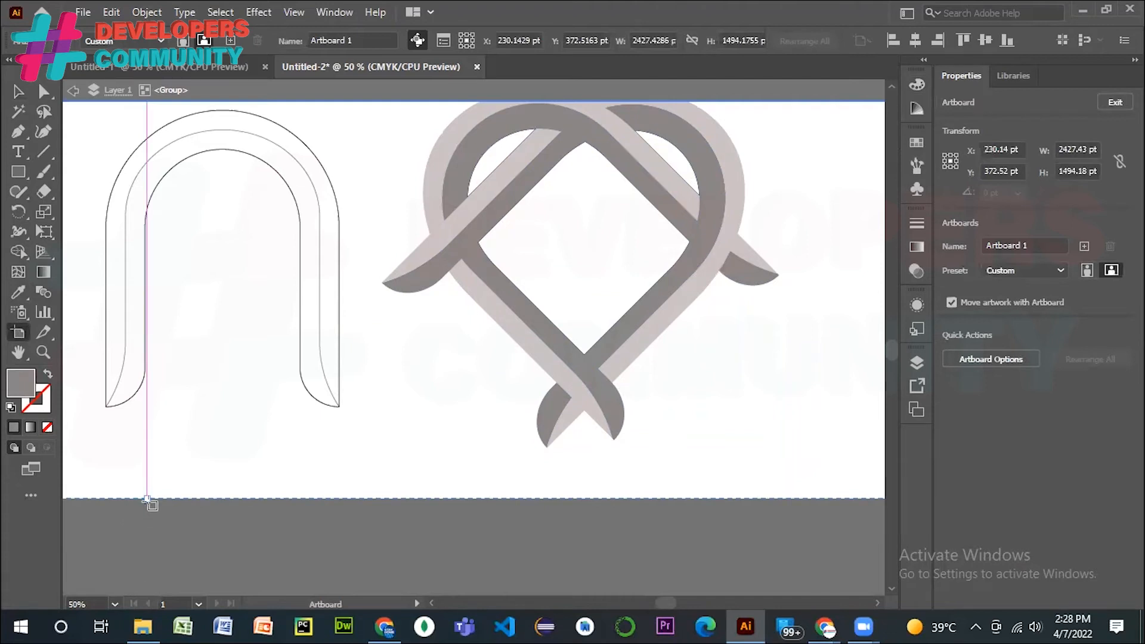
left_click_drag(147, 500, 148, 587)
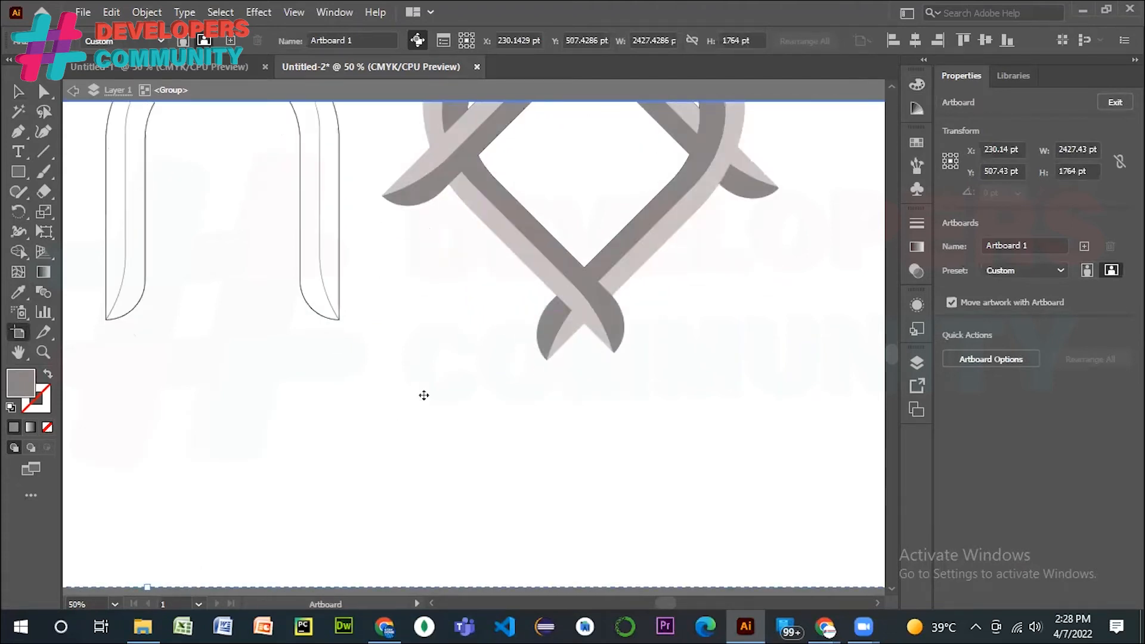
left_click(892, 87)
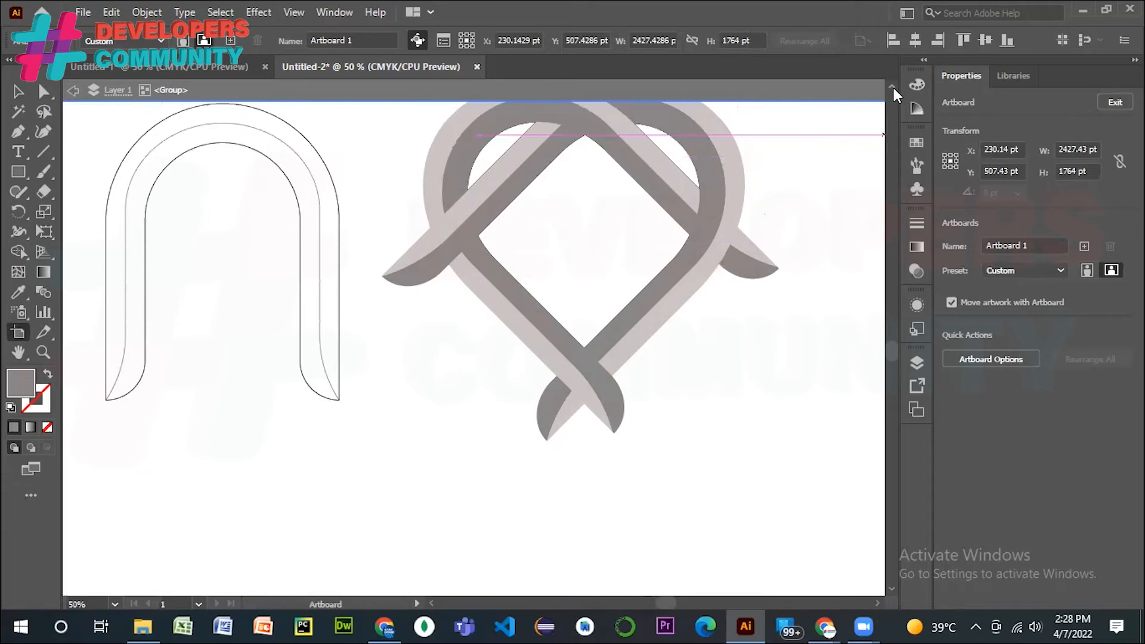
left_click(892, 87)
key("ctrl+minus")
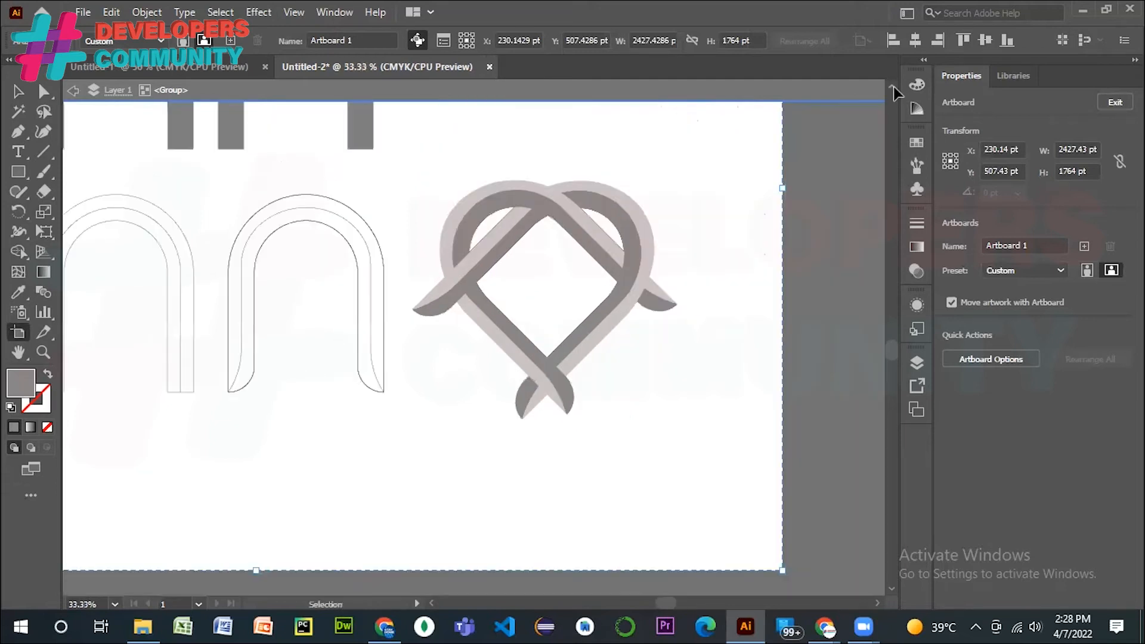
left_click(18, 91)
- Draw a dark grey square in the empty area below the arches and set its width and height to 150 pt
left_click(19, 174)
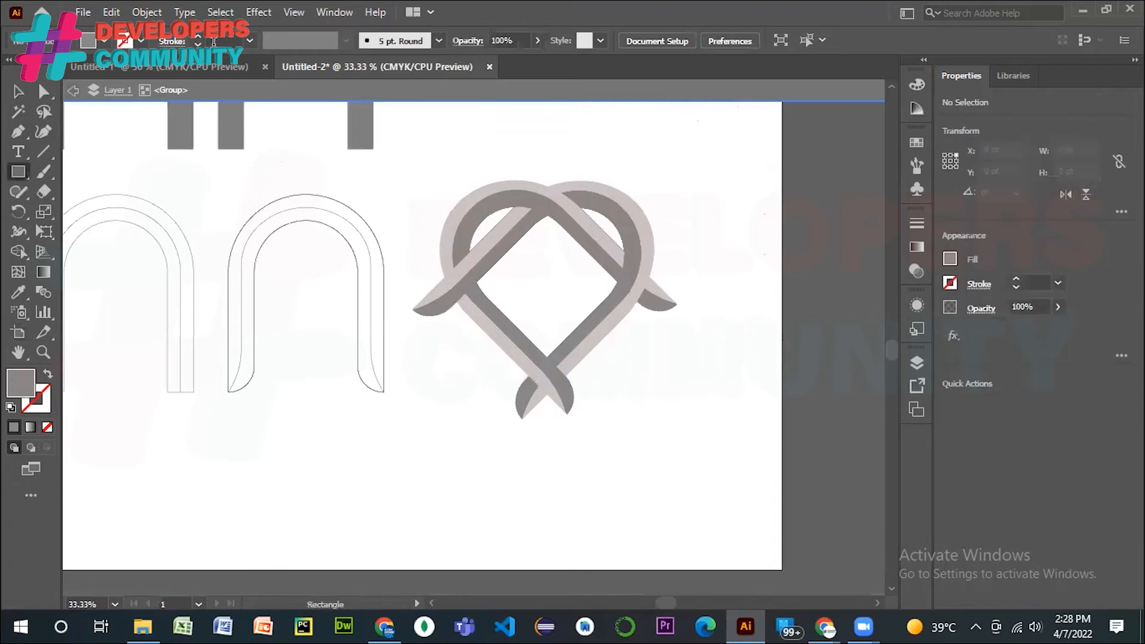
left_click_drag(319, 449, 382, 512)
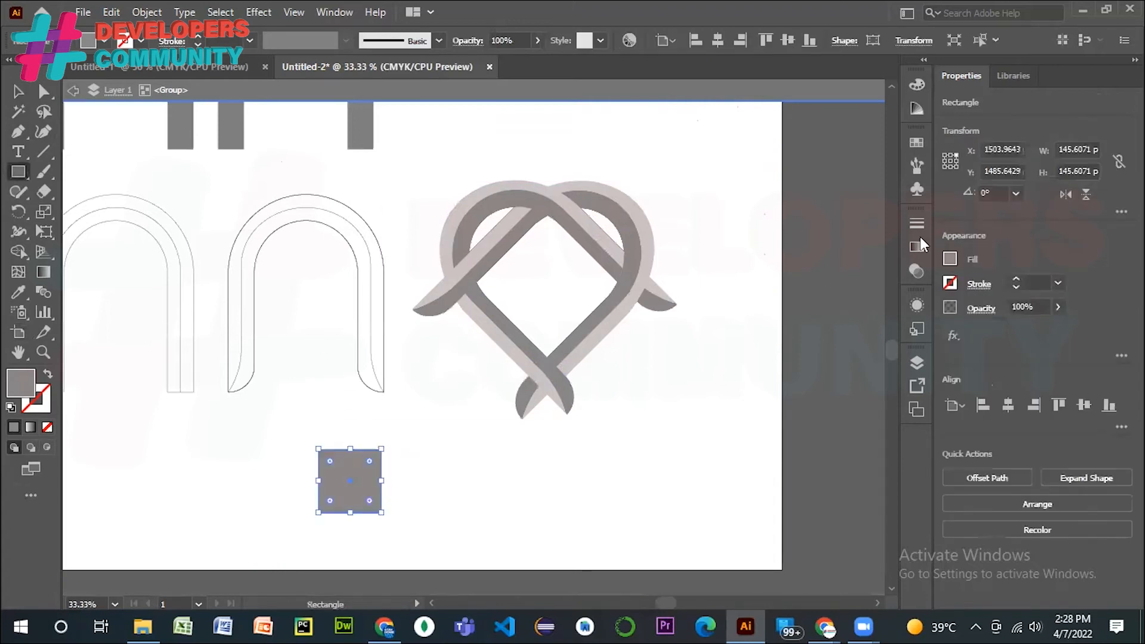
double_click(1071, 150)
type("150pt")
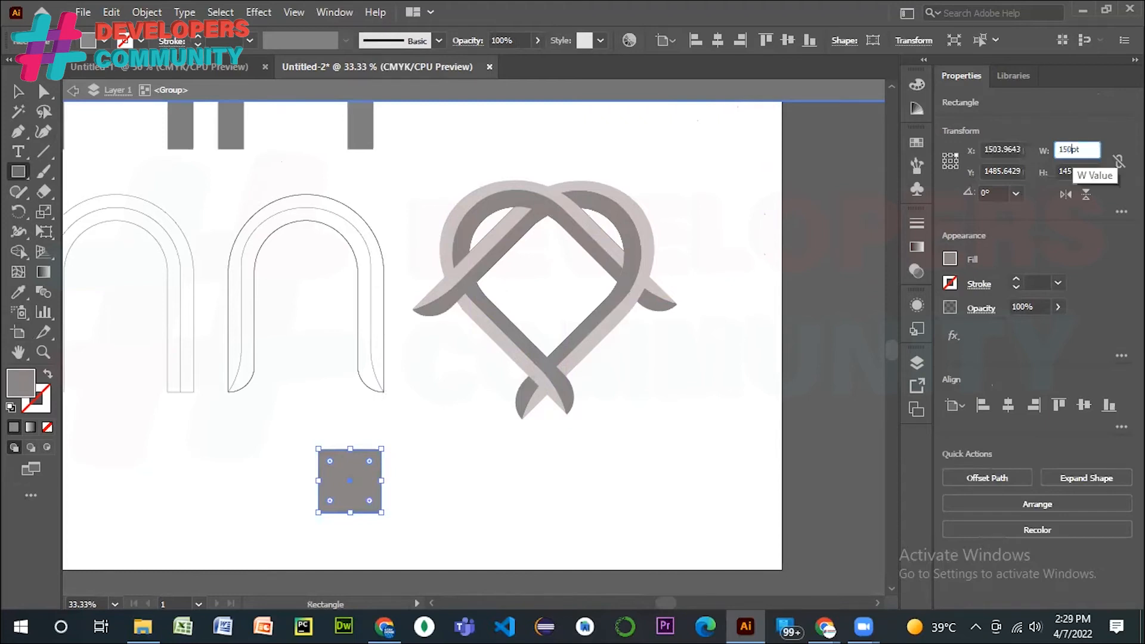
key("Tab")
type("1")
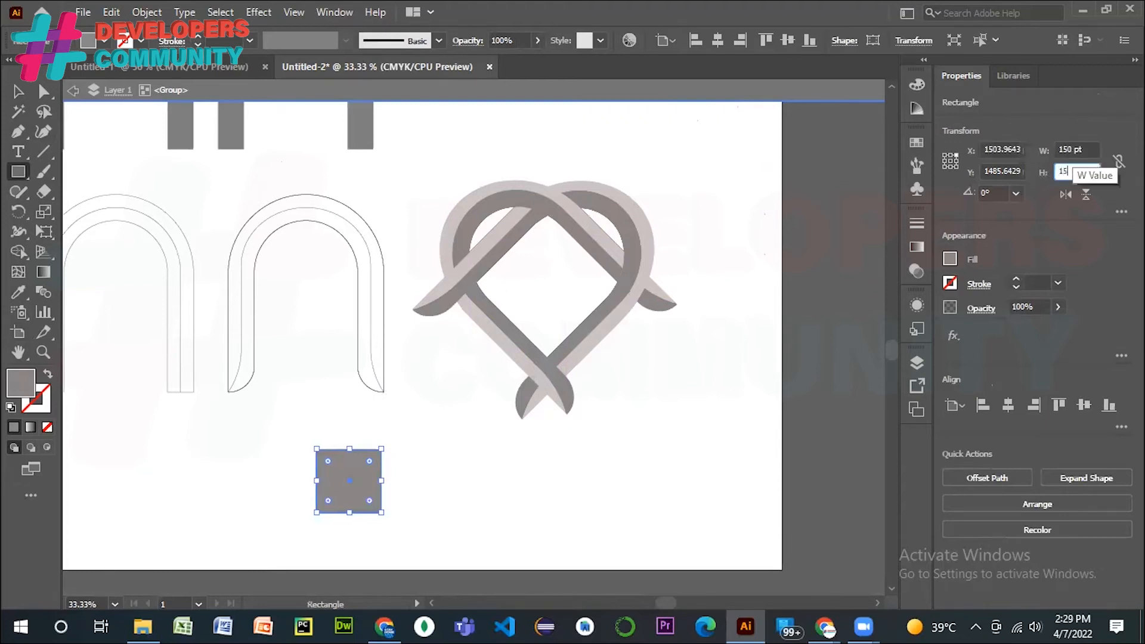
type("50")
key("Return")
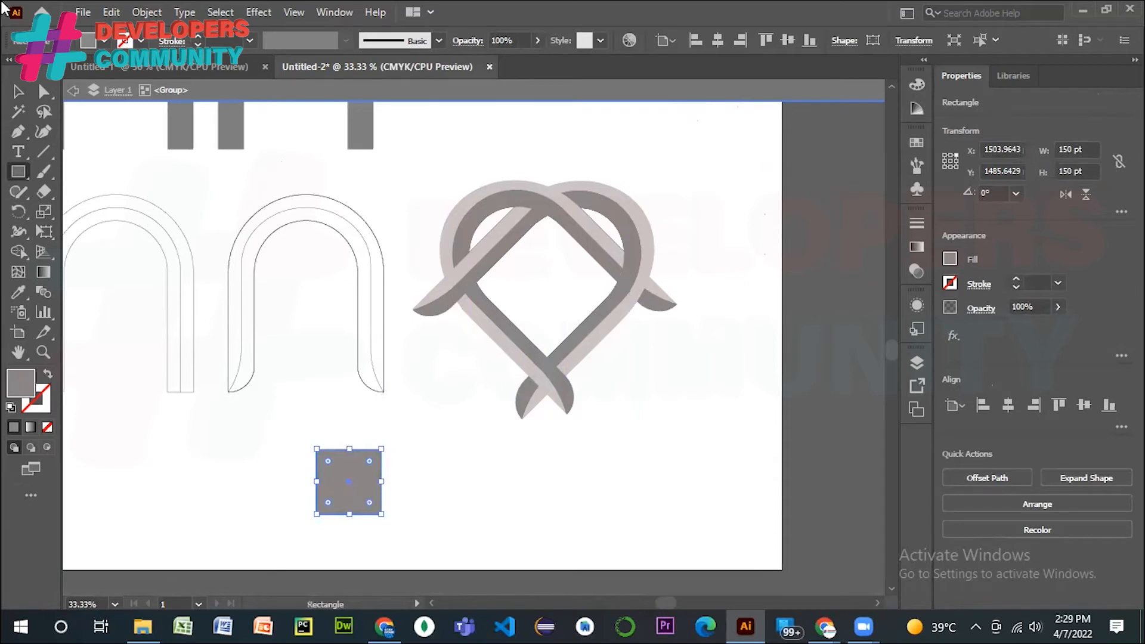
- Duplicate the 150 pt square about 239 pt to its right, and select both squares
left_click(18, 92)
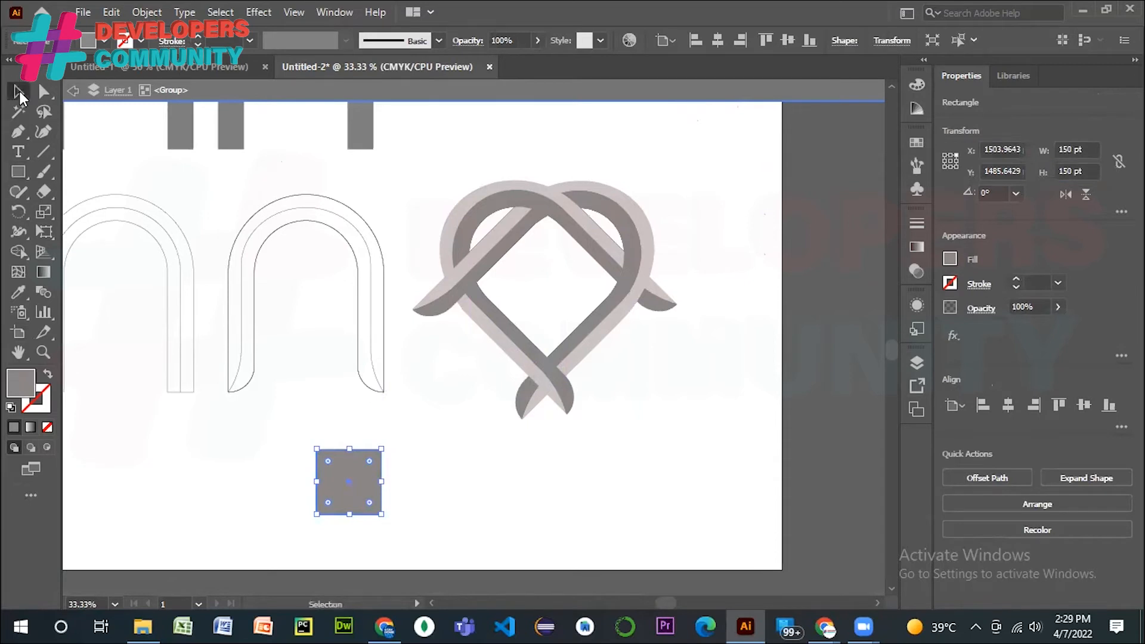
left_click(353, 466, "shift")
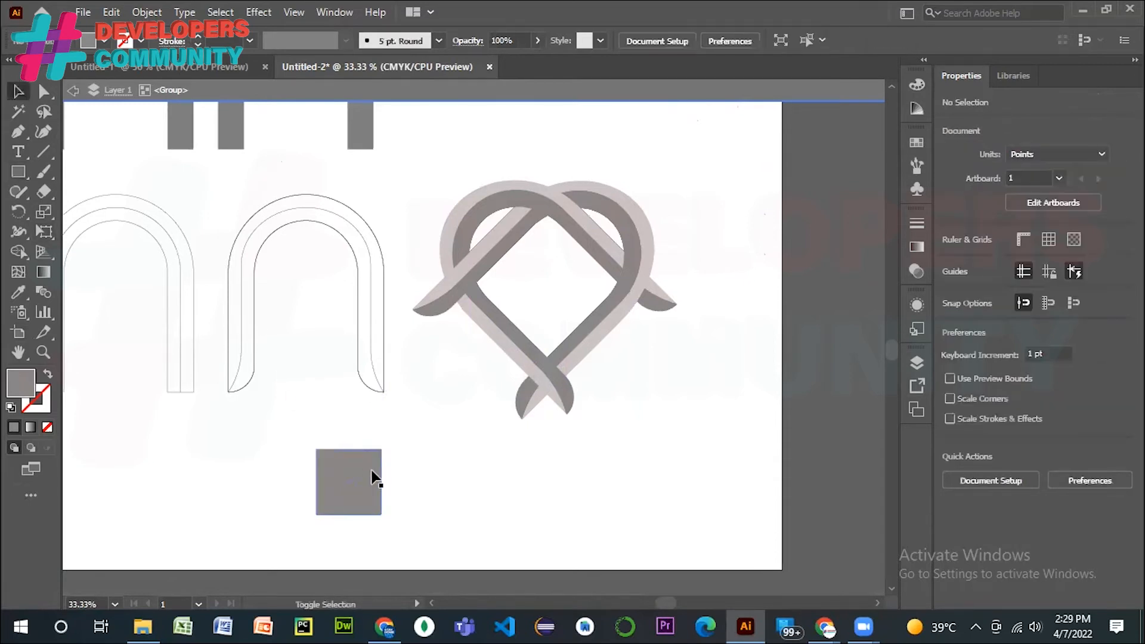
left_click(332, 499)
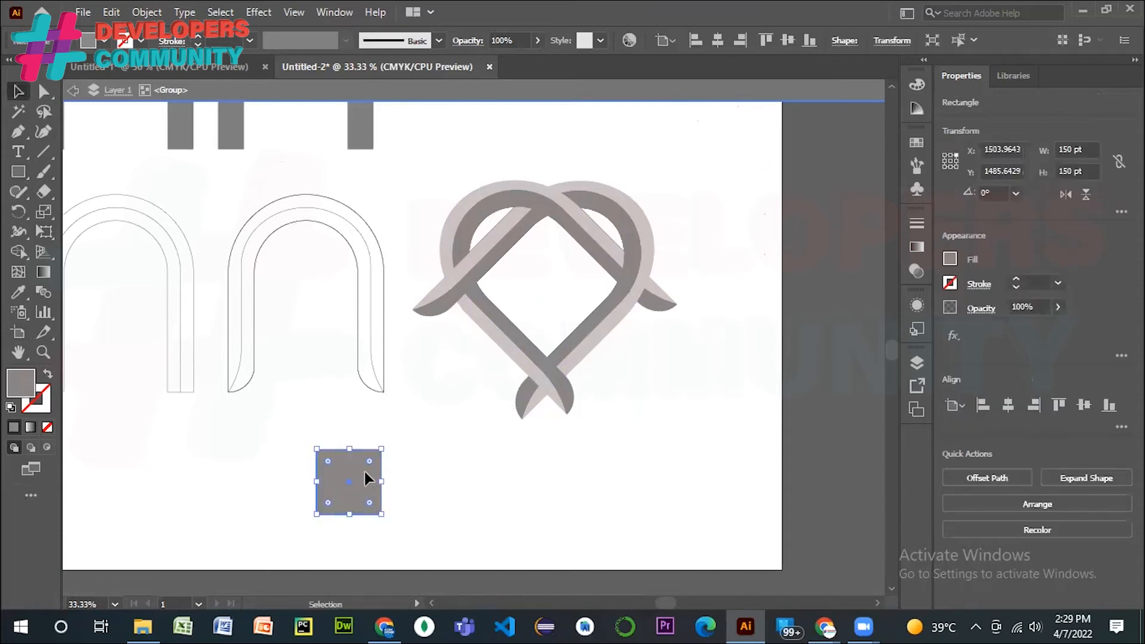
left_click_drag(365, 473, 466, 484)
left_click(523, 401)
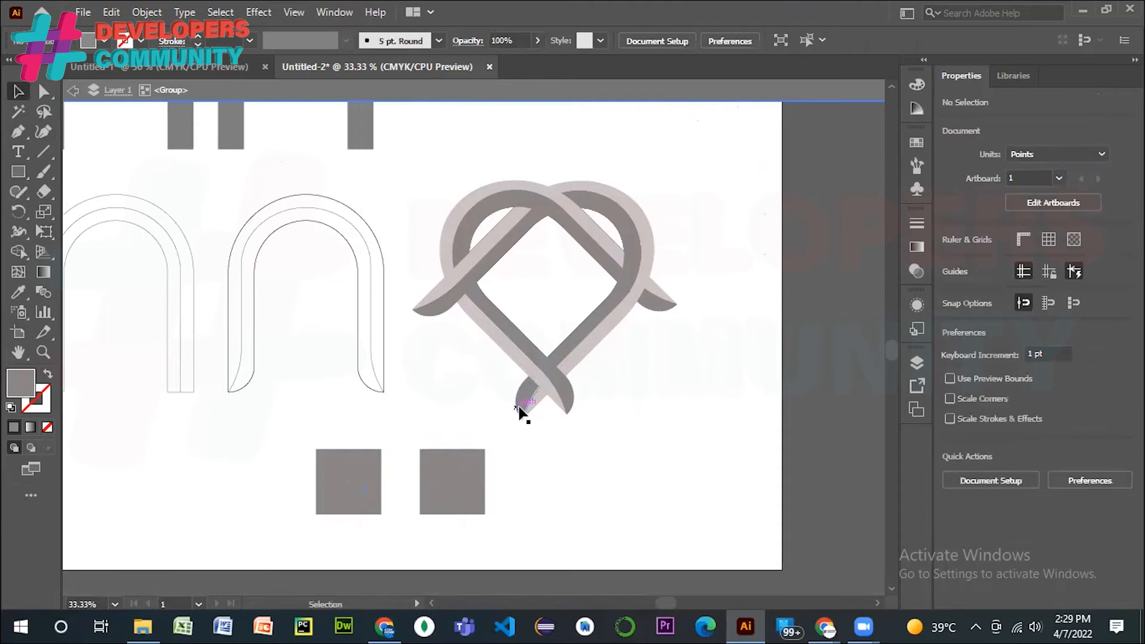
left_click(469, 492)
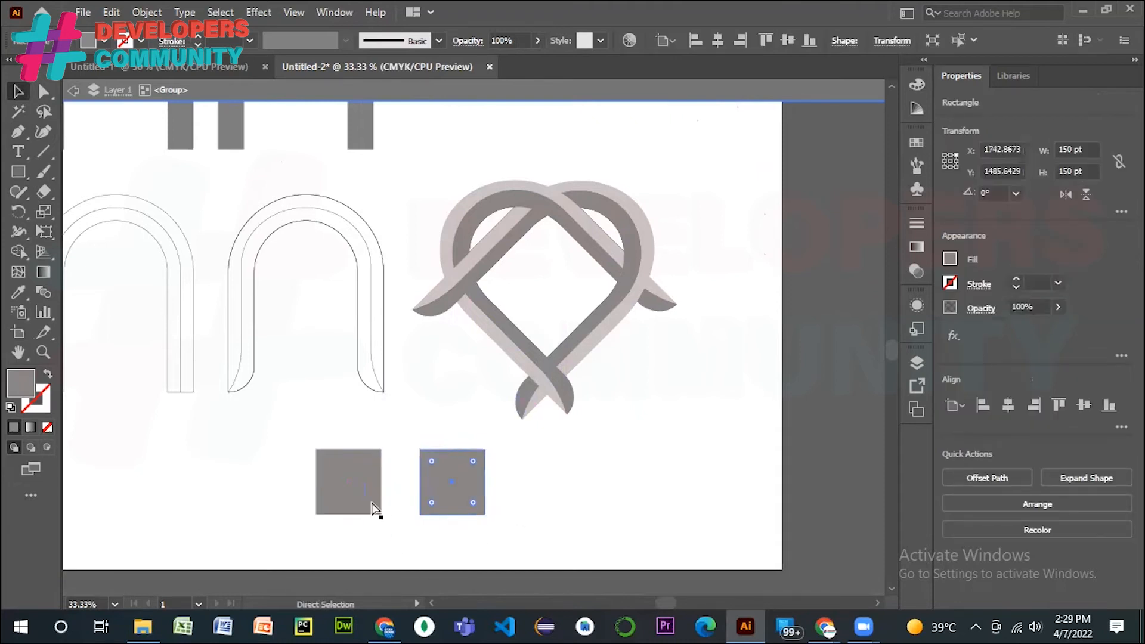
left_click(352, 482, "shift")
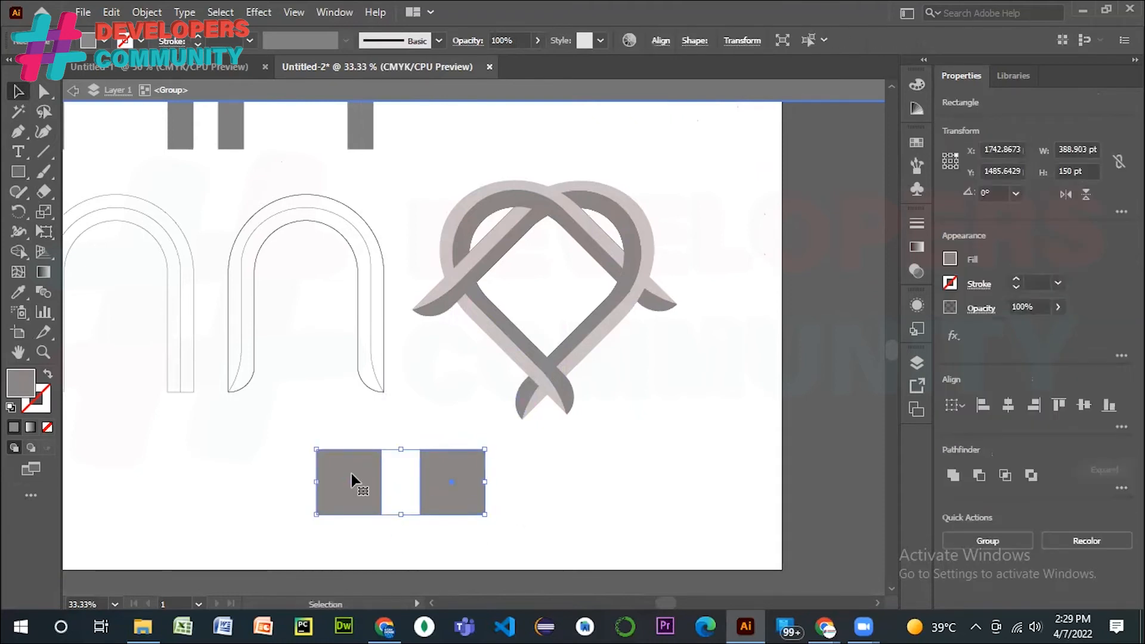
- Move both 150 pt squares to the right and slightly down so they sit centred below the interlaced shape
key("Right")
key("Right")
key("Right")
key("Right")
key("Right")
key("Right")
key("Right")
key("Right")
key("Right")
key("Right")
key("Right")
key("Right")
key("Right")
key("Right")
key("Right")
key("Right")
key("Right")
key("Right")
key("Right")
key("Right")
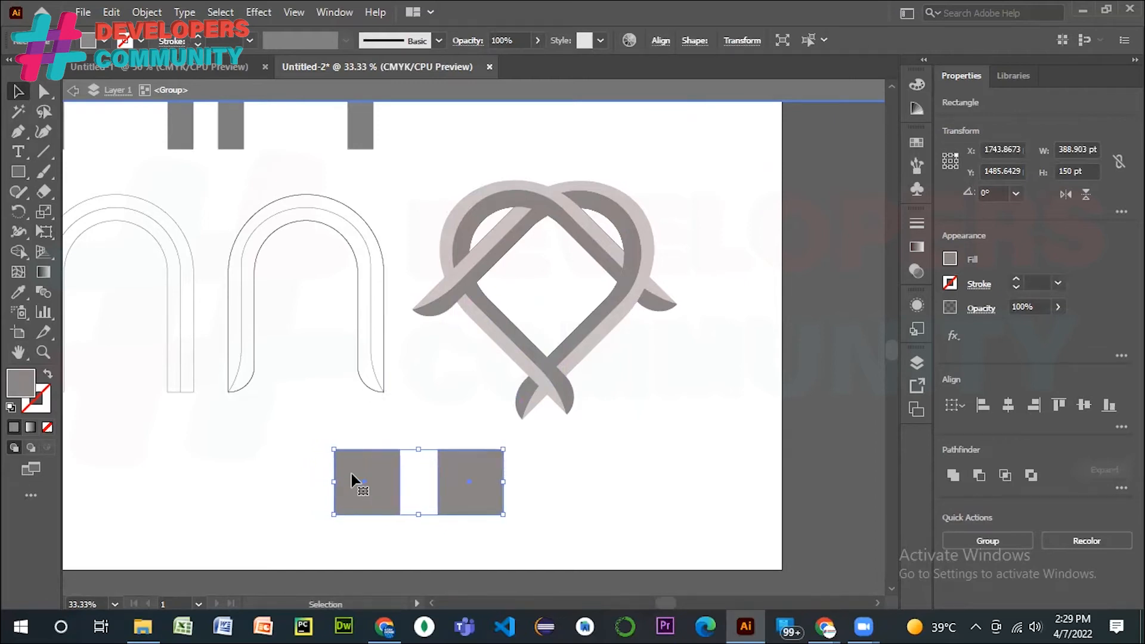
key("Right")
key("Right")
key("Right")
key("Right")
key("Right")
key("Right")
key("Right")
key("Right")
key("Right")
key("Right")
key("Right")
key("Right")
key("Right")
key("Right")
key("Right")
key("Right")
key("Right")
key("Right")
key("Right")
key("Right")
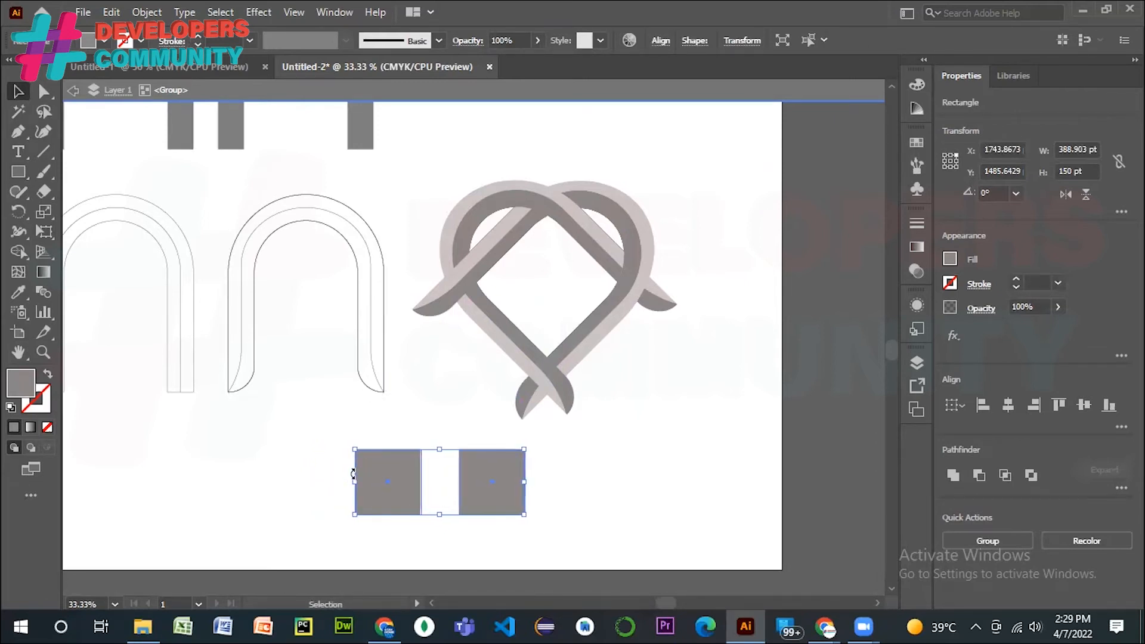
key("Right")
key("Right")
key("Right")
key("Right")
key("Right")
key("Right")
key("Right")
key("Right")
key("Right")
key("Right")
key("Right")
key("Right")
key("Right")
key("Right")
key("Right")
key("Right")
key("Right")
key("Right")
key("Right")
key("Right")
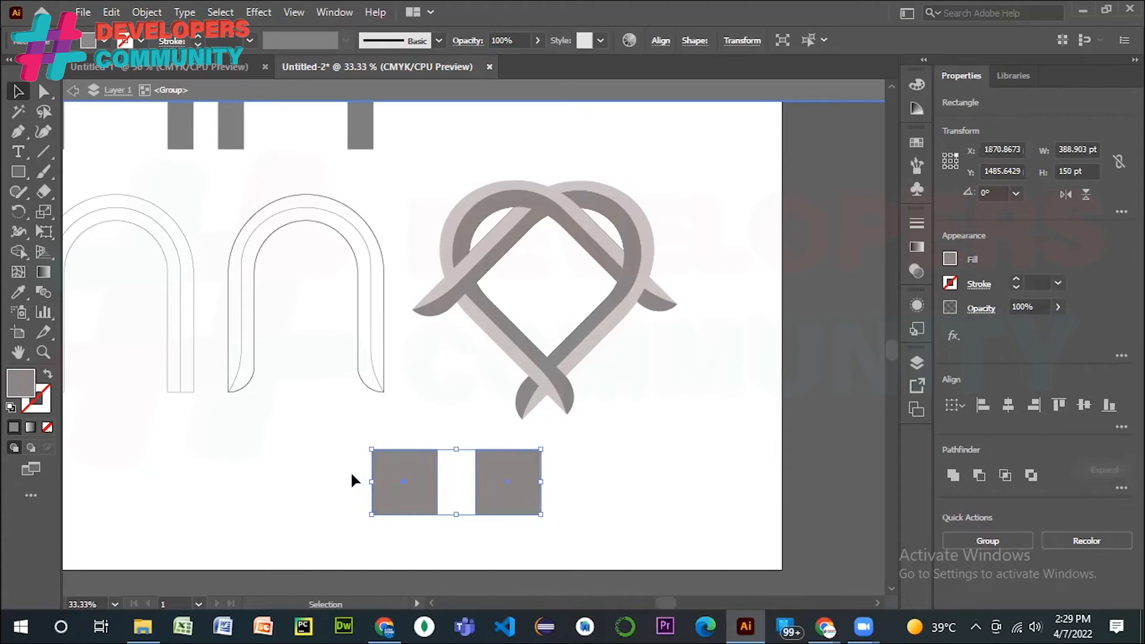
left_click_drag(387, 464, 488, 490)
left_click(689, 367)
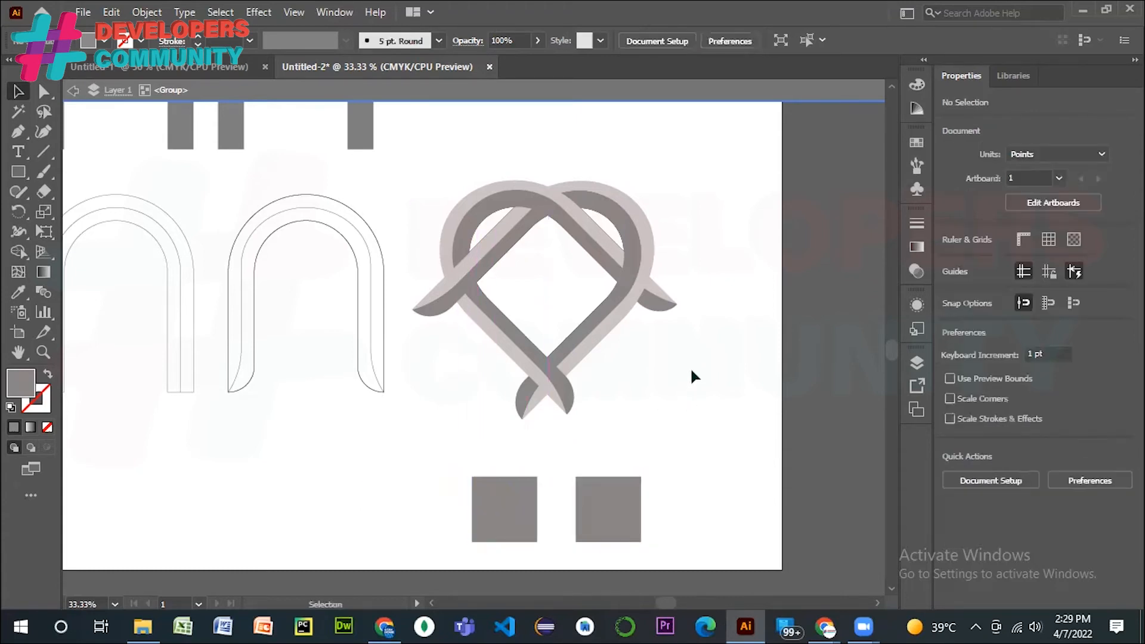
- Fill the left square below the interlaced shape with a bright teal
left_click(498, 519)
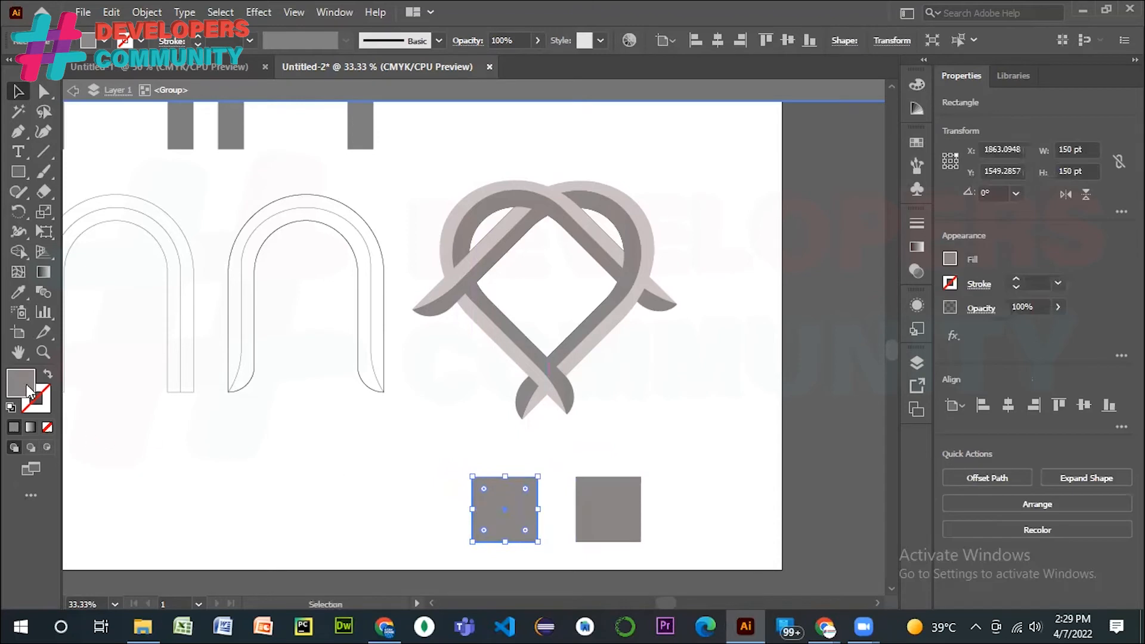
double_click(27, 383)
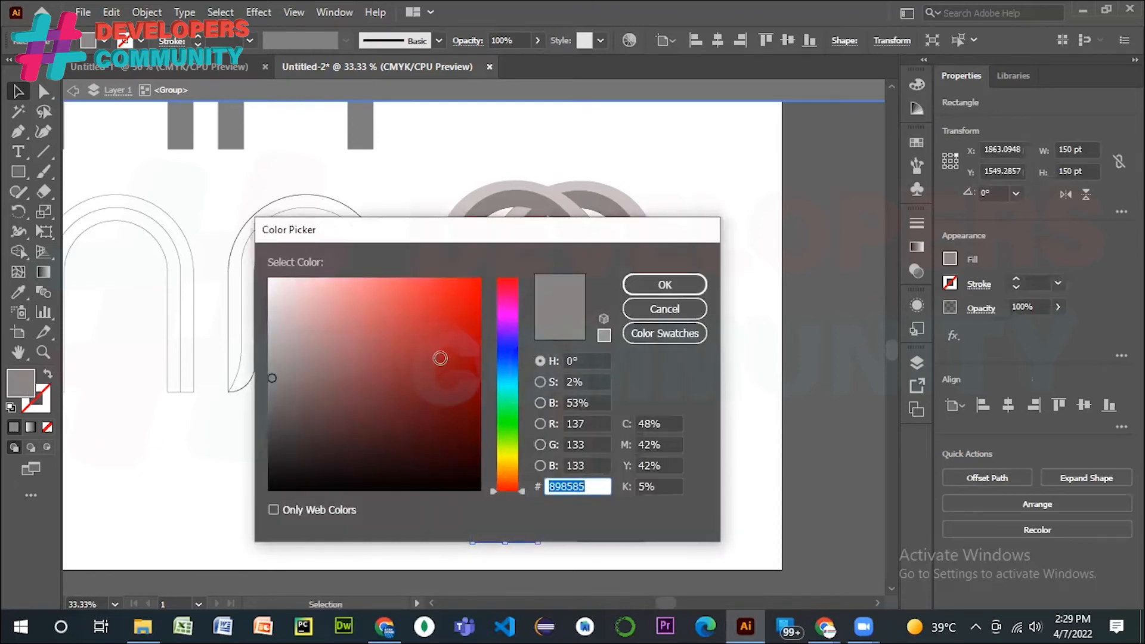
left_click(508, 453)
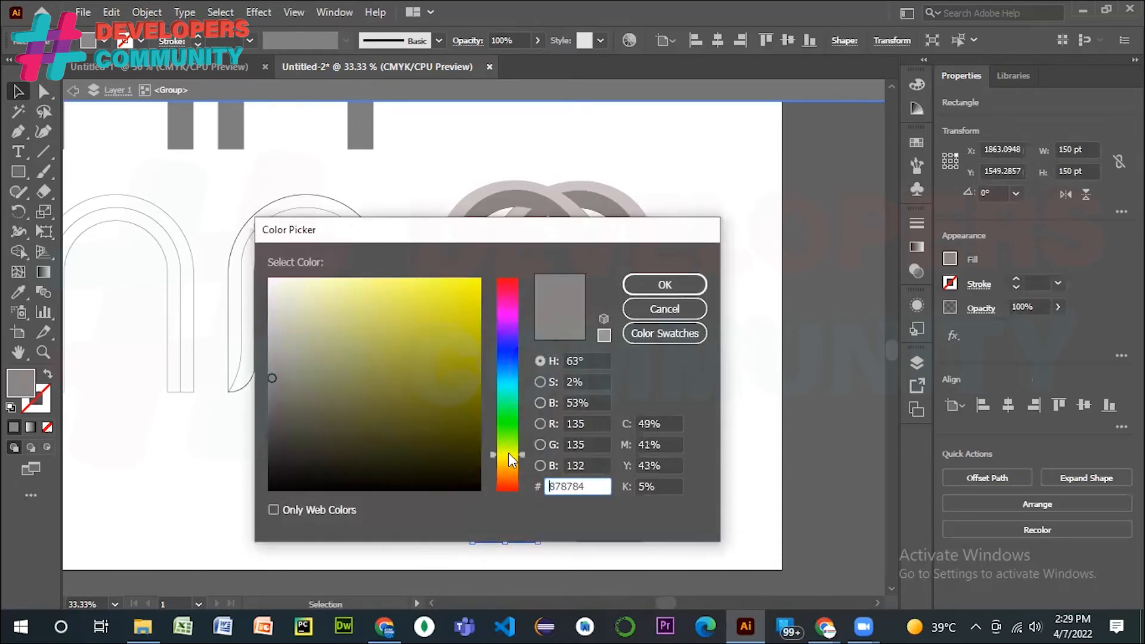
left_click(466, 286)
mouse_move(466, 286)
left_mouse_down()
mouse_move(476, 280)
mouse_move(471, 309)
left_mouse_up()
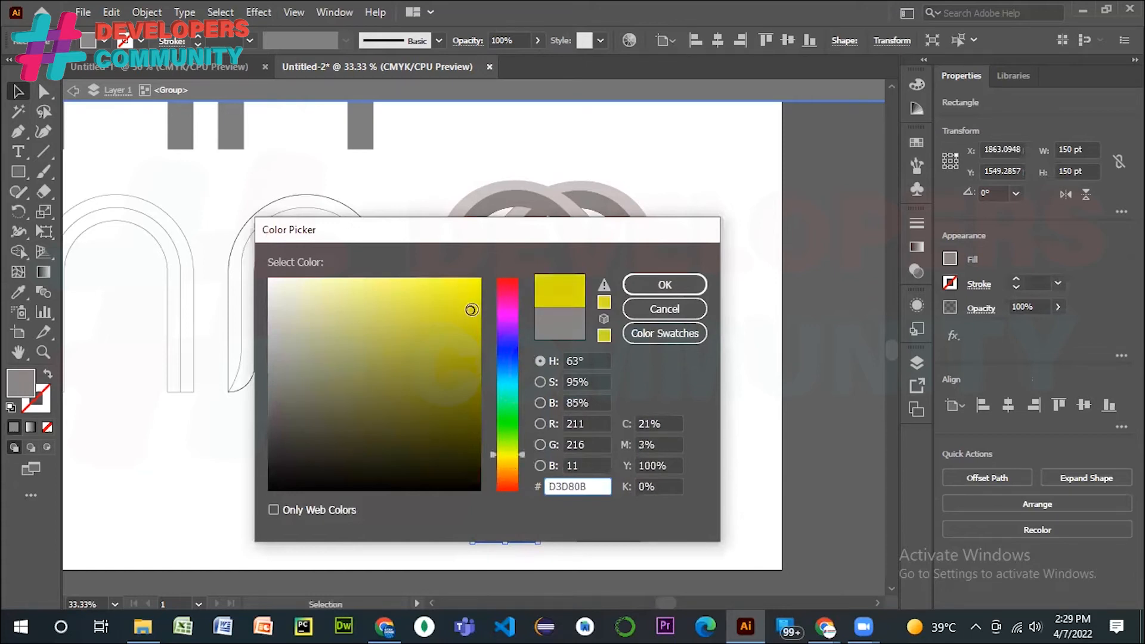
left_click_drag(499, 384, 499, 383)
left_click_drag(474, 315, 483, 289)
left_click(685, 285)
left_click(760, 442)
- Fill the right square with the blue 0B6DD8
left_click(622, 508)
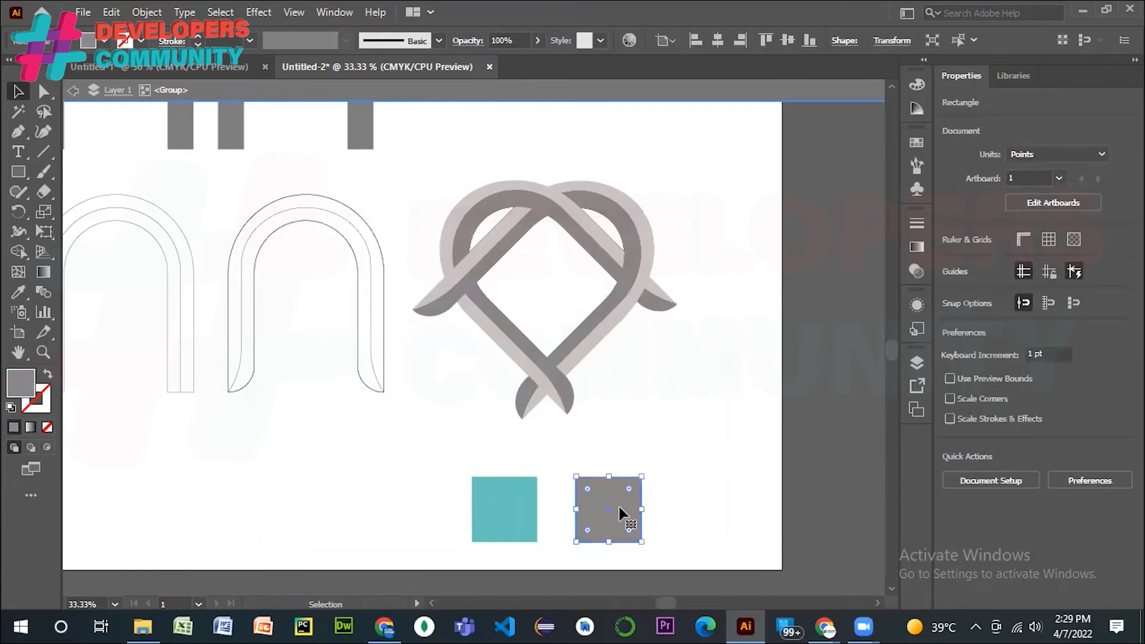
double_click(21, 379)
left_click_drag(505, 371, 503, 380)
left_click_drag(457, 316, 485, 276)
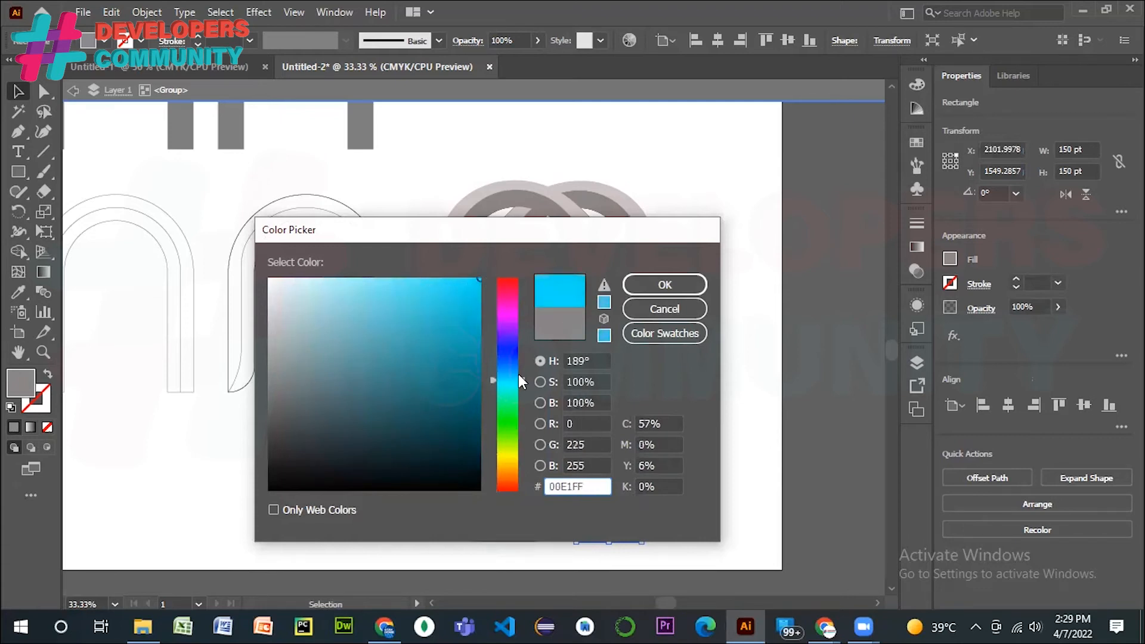
left_click_drag(517, 374, 519, 365)
left_click_drag(475, 278, 469, 310)
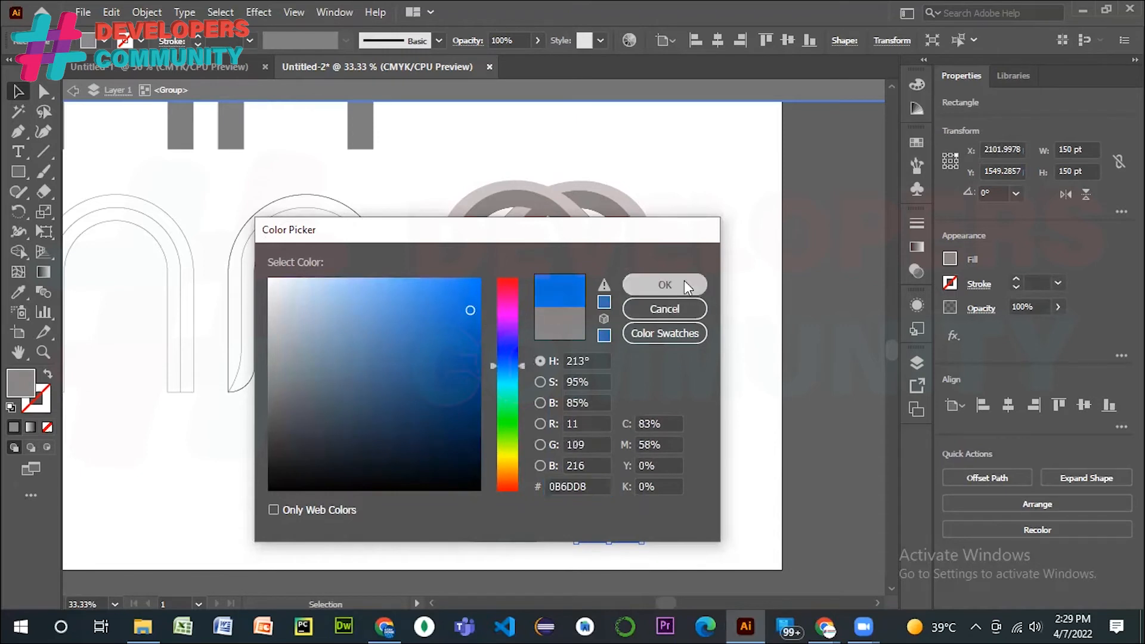
left_click(685, 281)
left_click(711, 487)
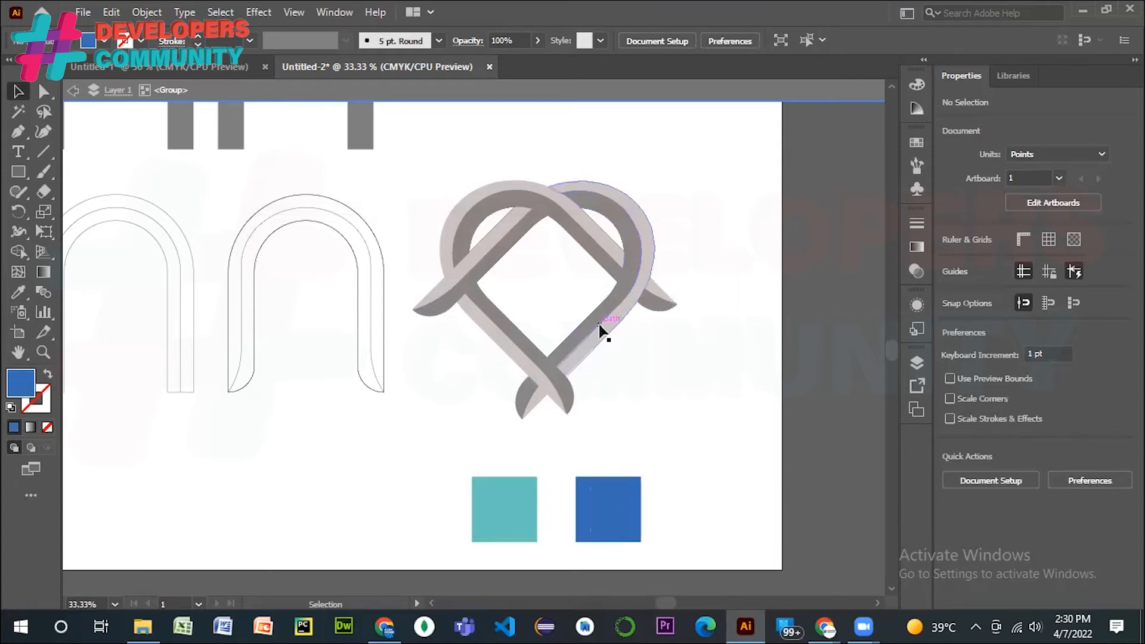
- Apply a white-to-black linear gradient fill to the whole interlaced arch group
left_click(467, 215)
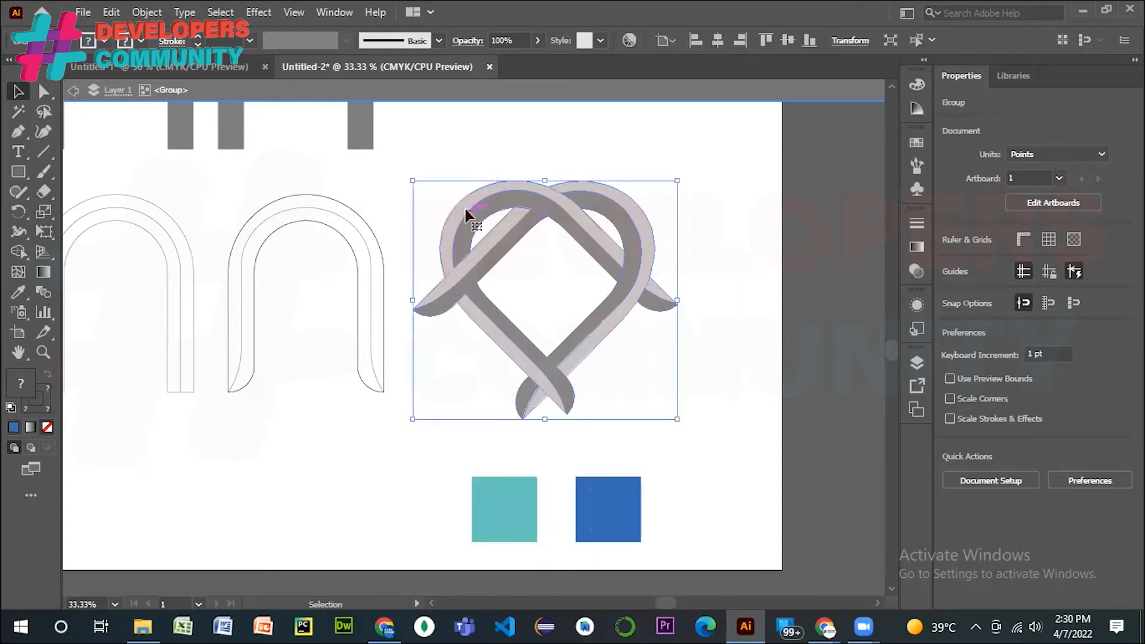
left_click(807, 222)
left_click(624, 204)
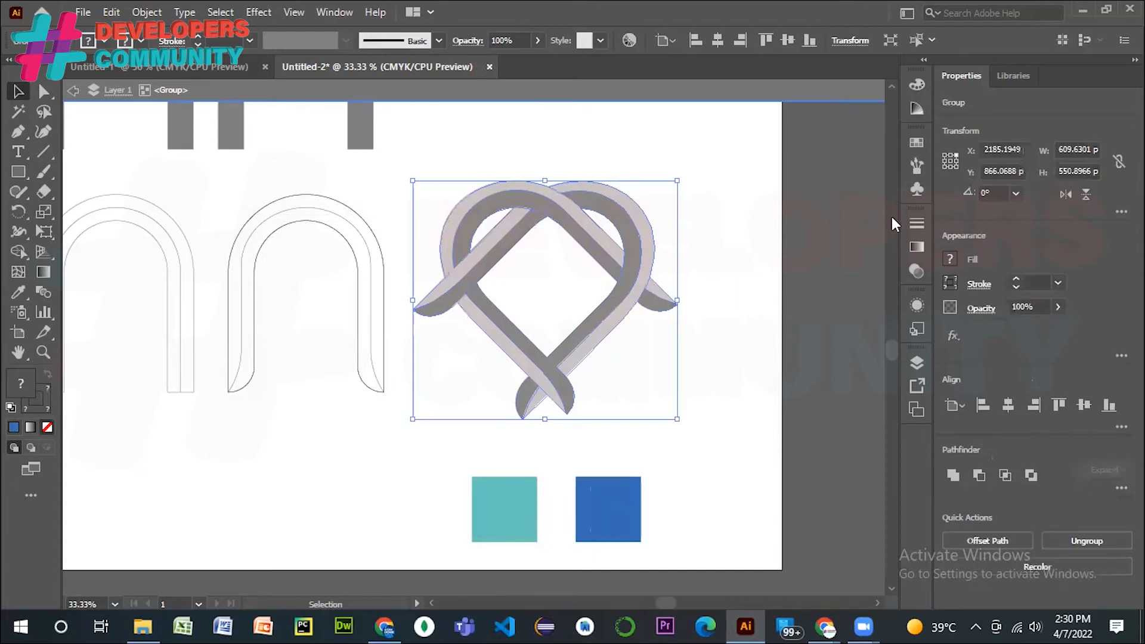
left_click(914, 244)
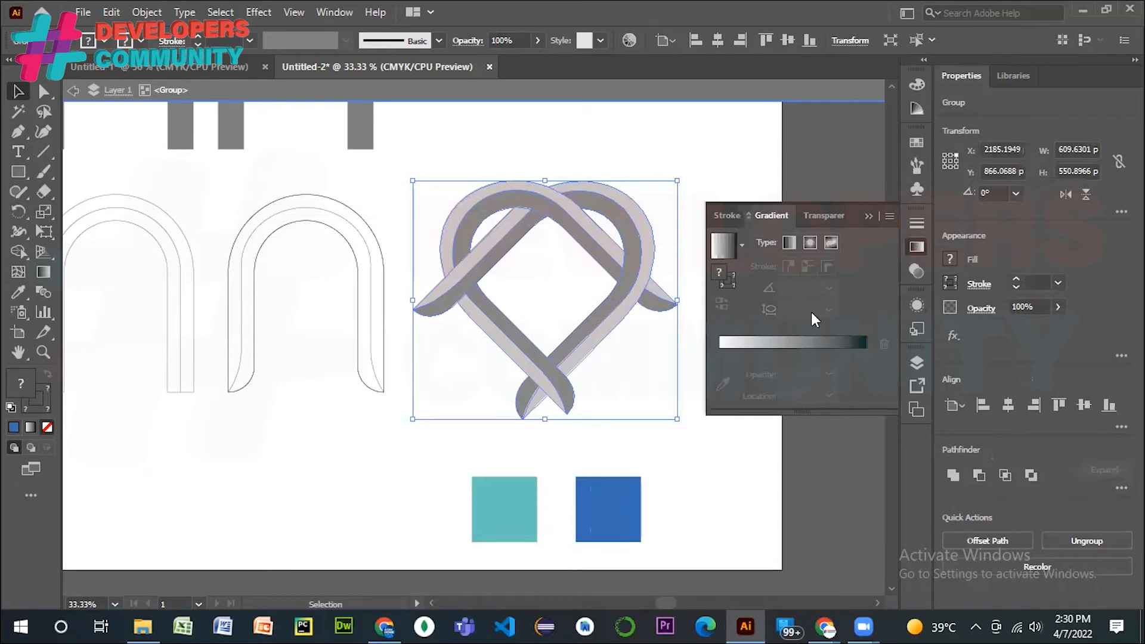
left_click(746, 350)
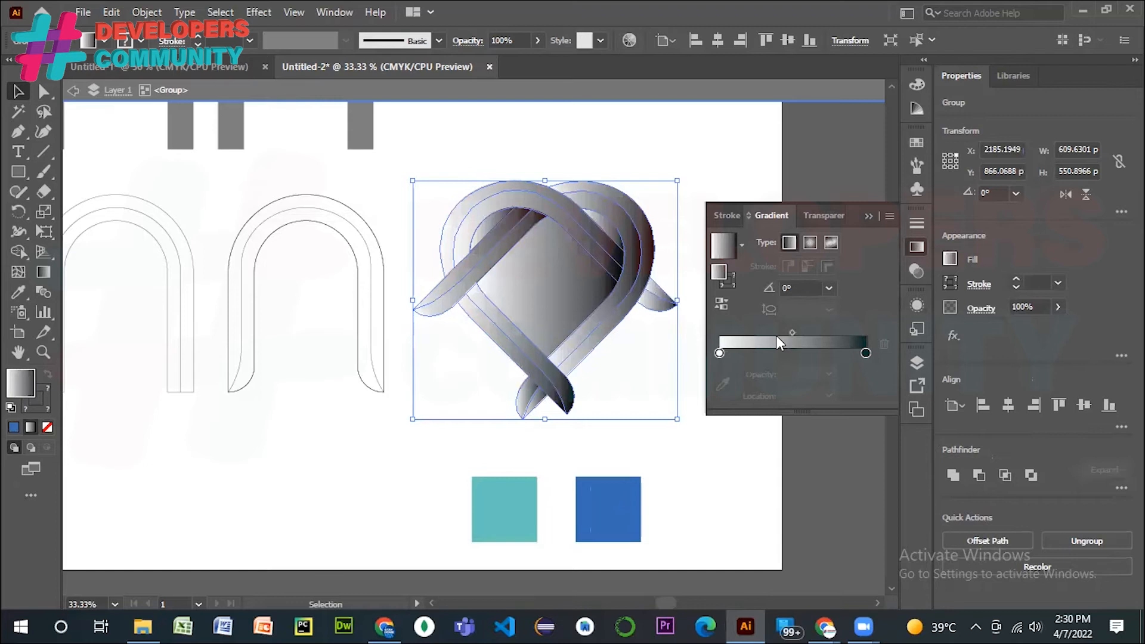
left_click(719, 177)
- Isolate the interlaced group's contents and delete the gradient-filled diamond in its centre
left_click(536, 285)
double_click(550, 292)
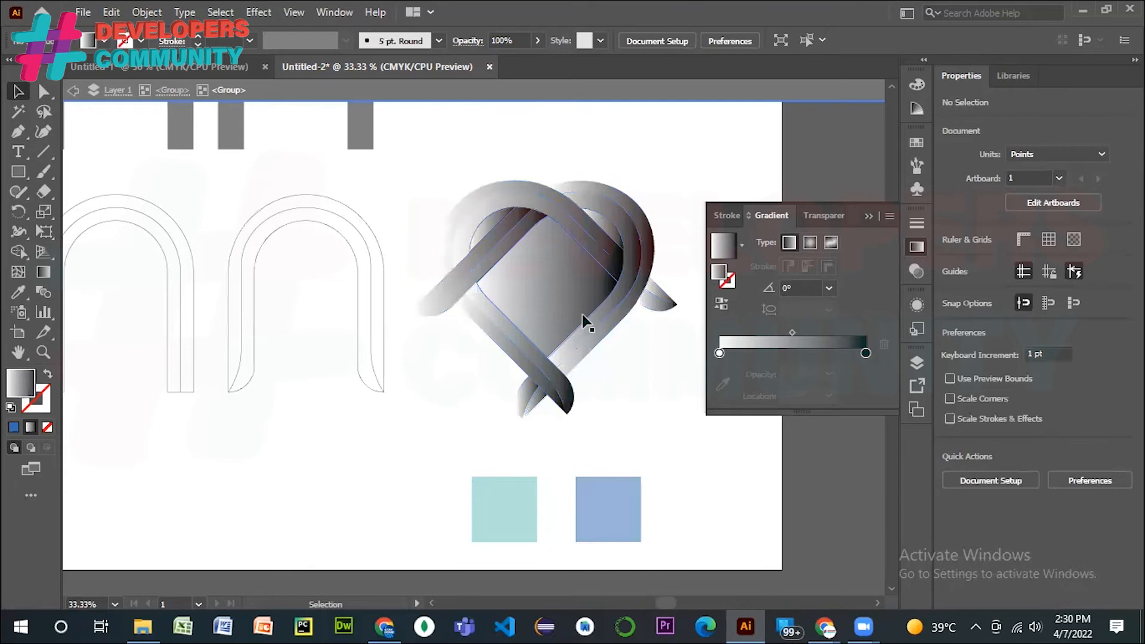
left_click(546, 271)
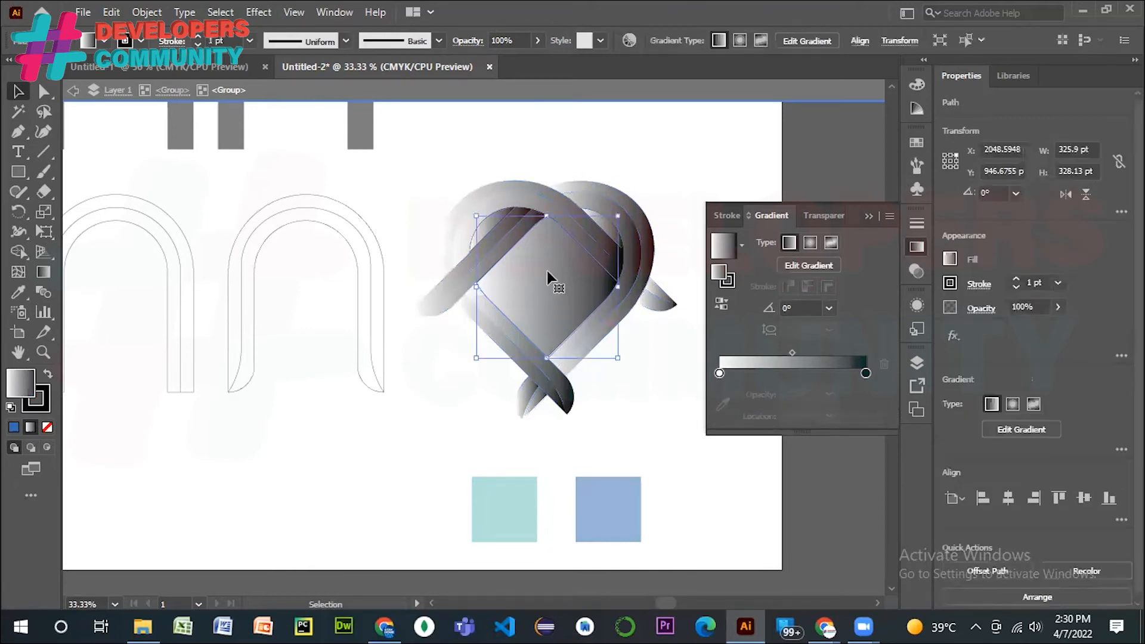
key("Delete")
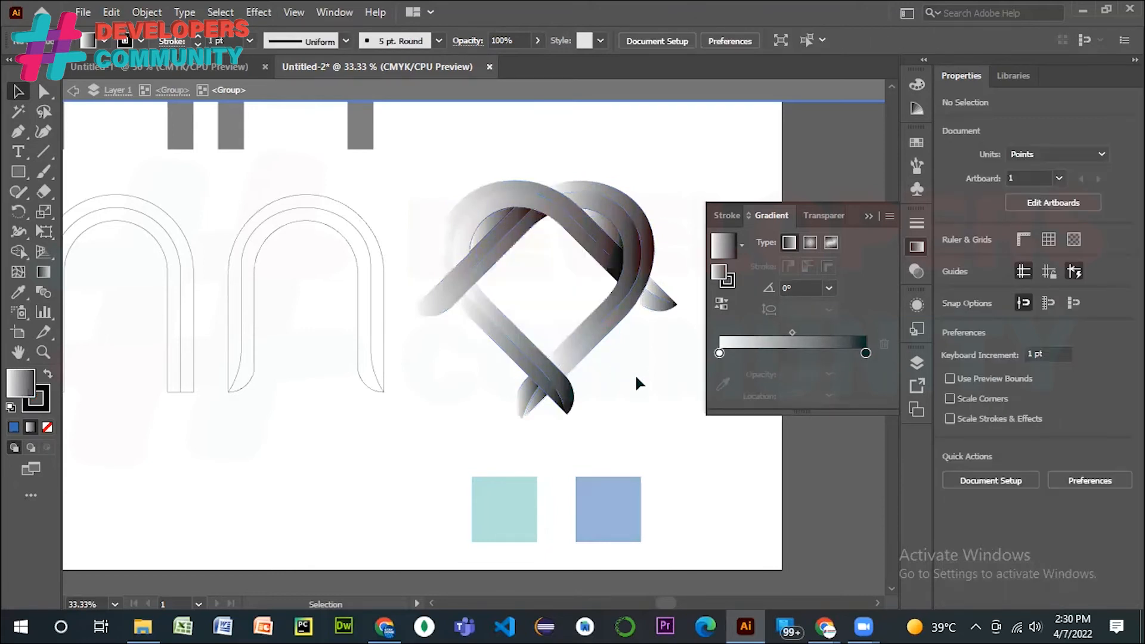
- Delete the gradient-filled pieces in the small gaps inside the curves of both arches
left_click(485, 220)
left_click(633, 153)
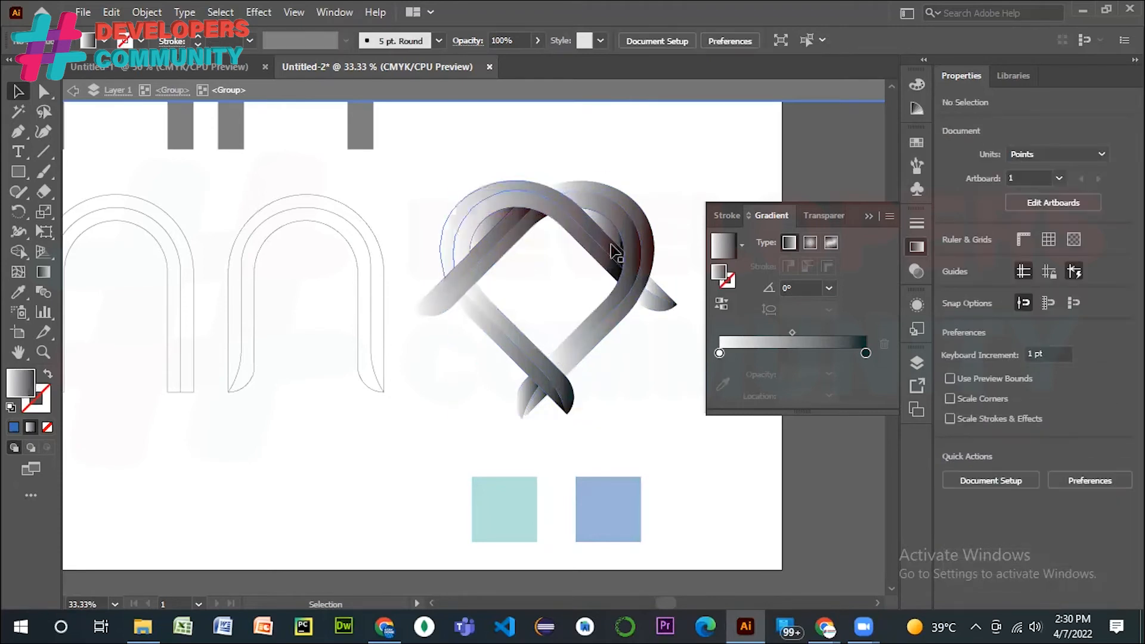
left_click(614, 235)
left_click(595, 230)
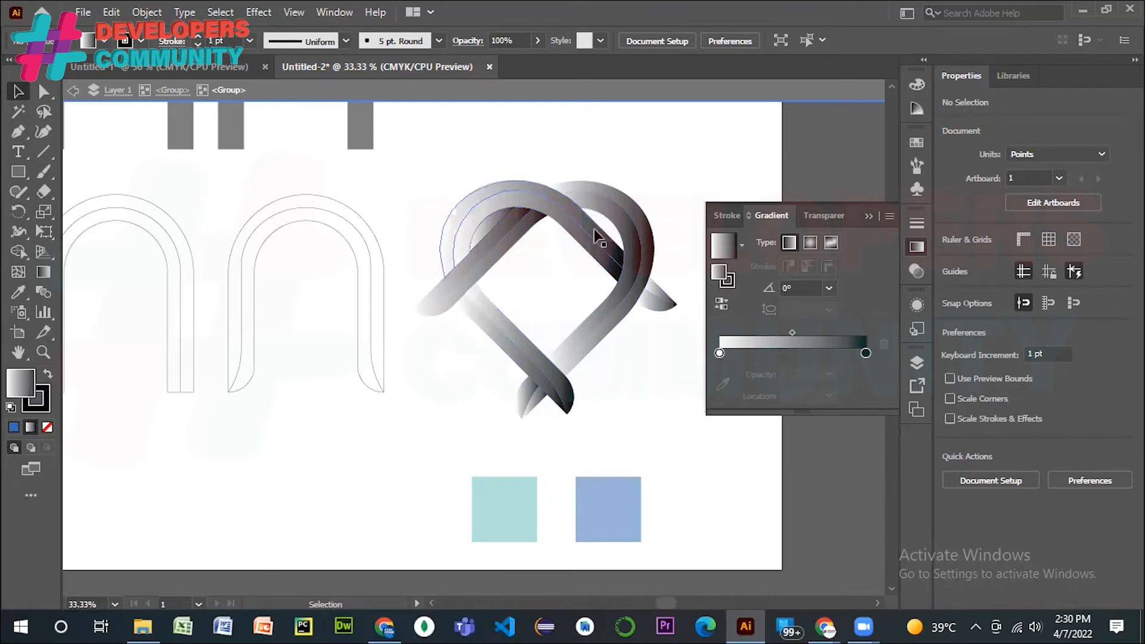
left_click(481, 230)
left_click(536, 233)
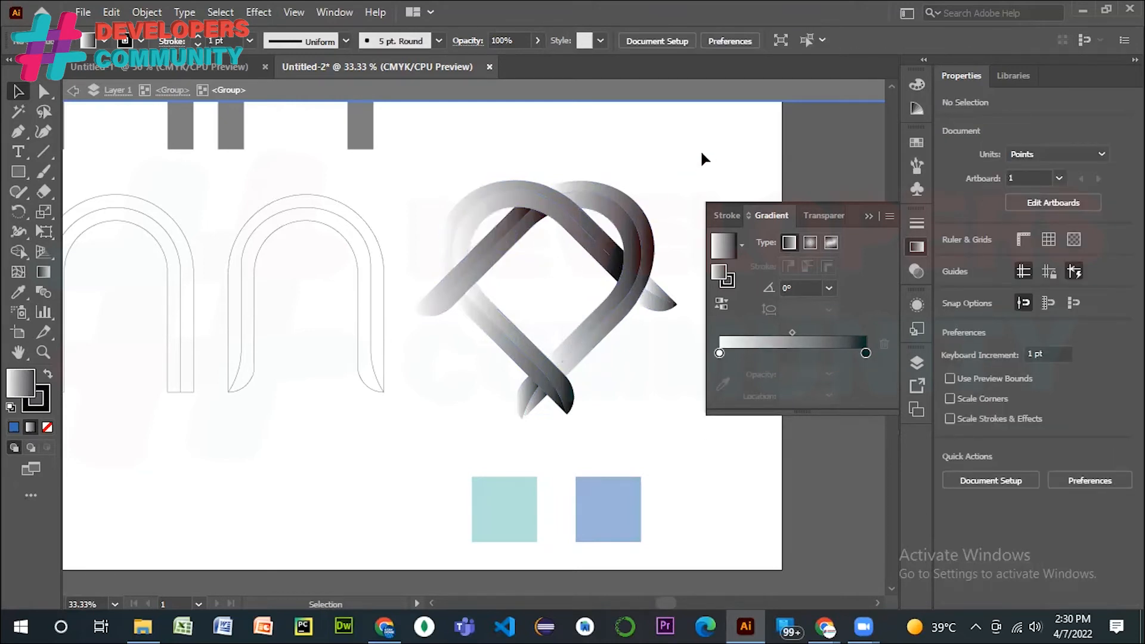
- Try to recolour the white gradient stop of one arch group by sampling the teal square
left_click(484, 190)
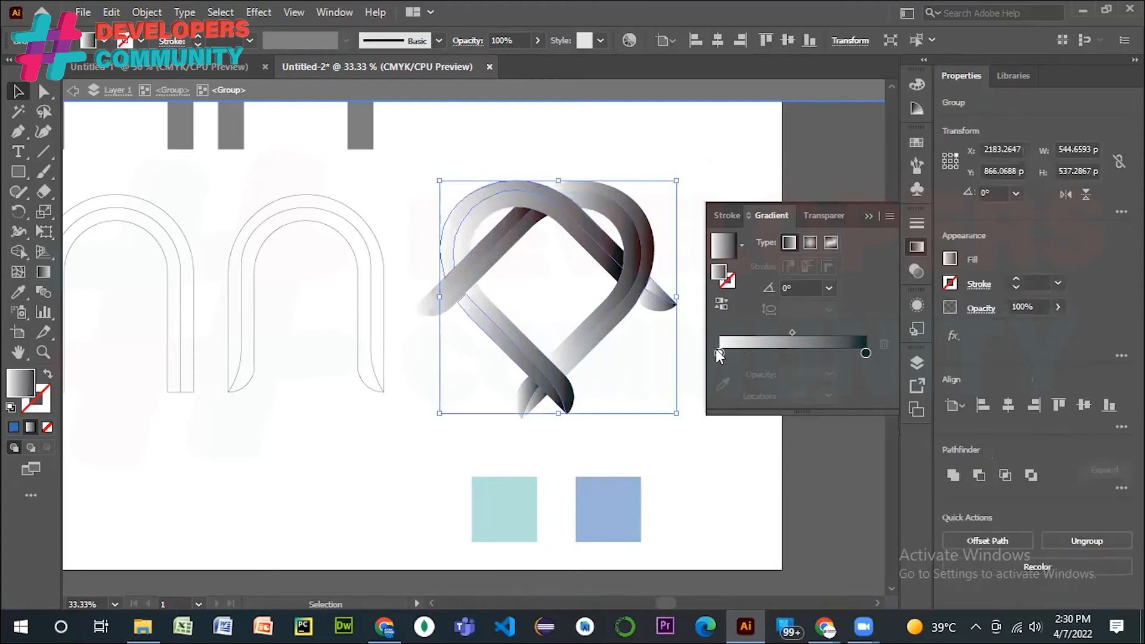
key("Escape")
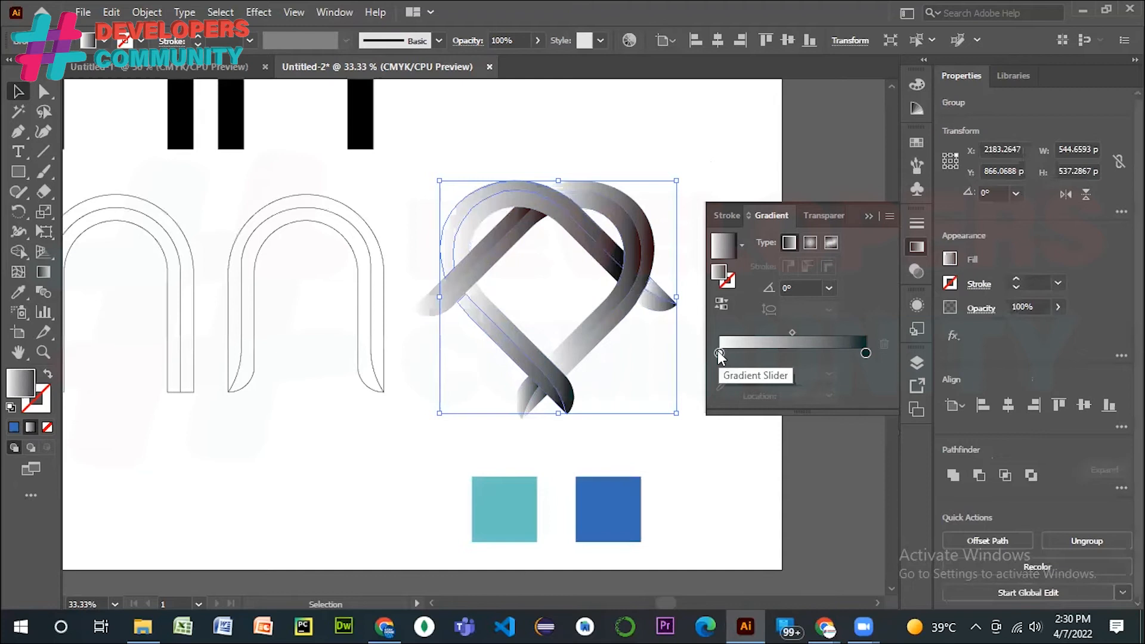
double_click(719, 353)
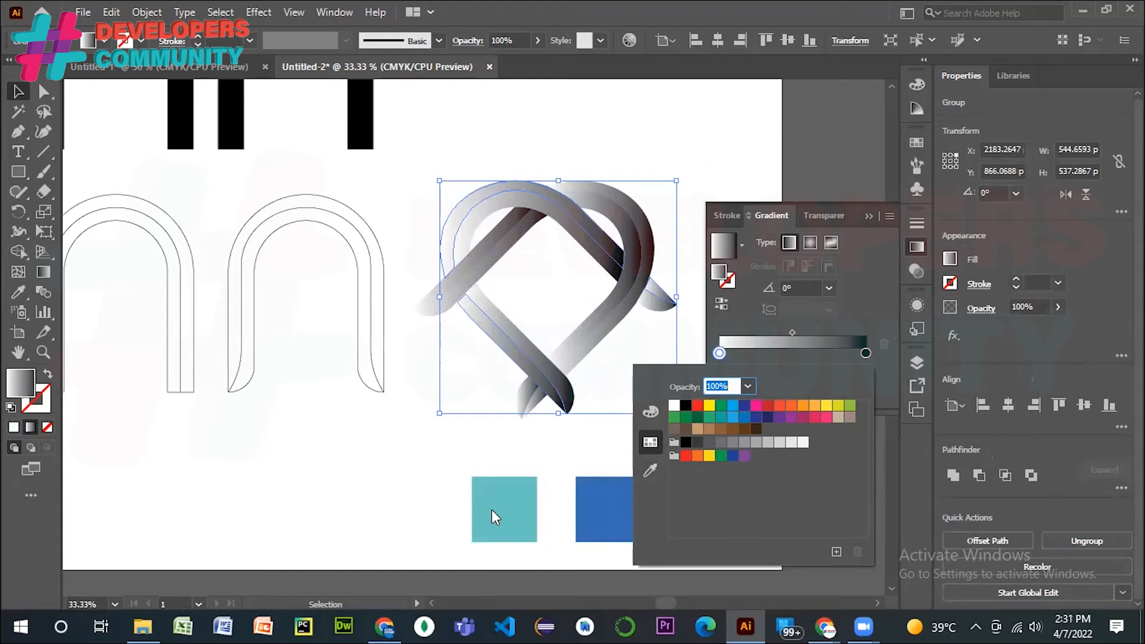
left_click(651, 473)
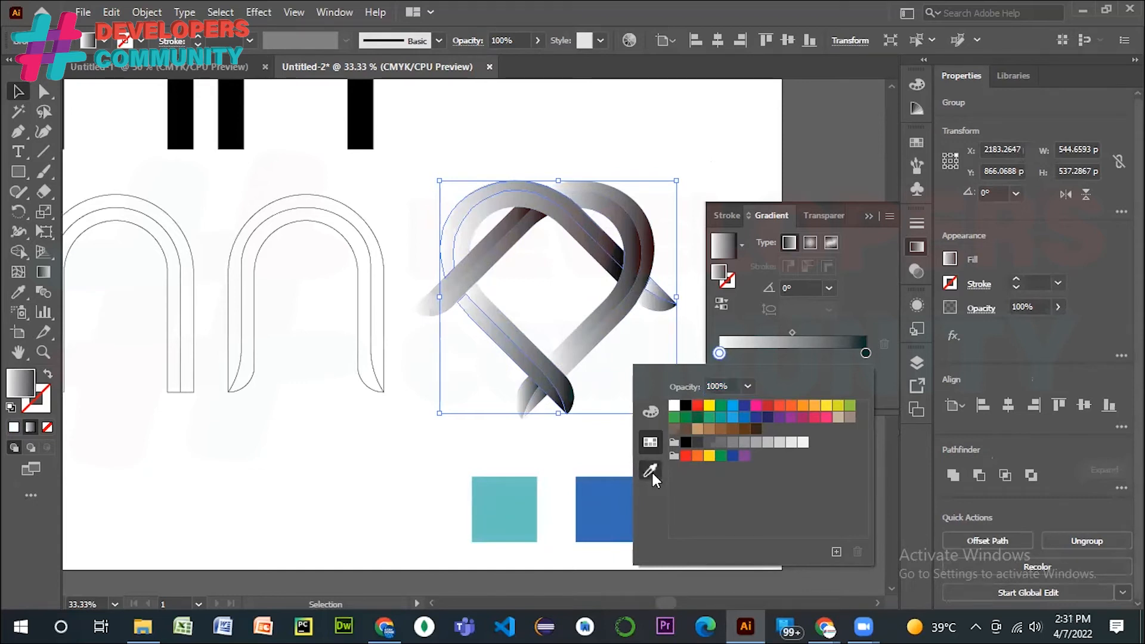
left_click(651, 472)
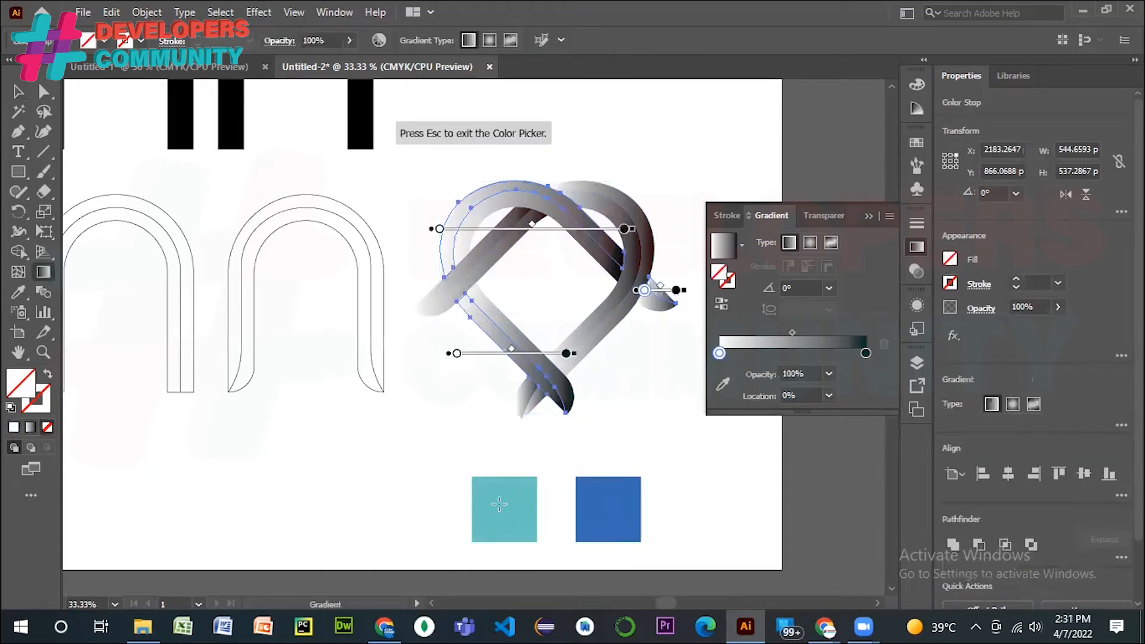
key("Escape")
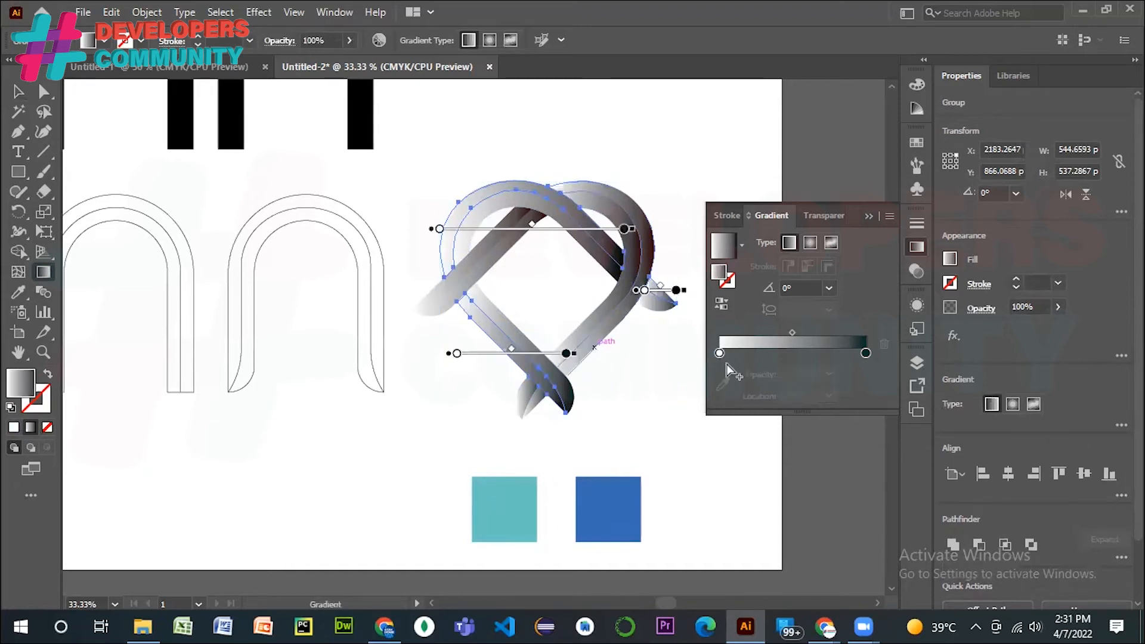
- Retry sampling the teal square as the colour of the gradient's starting stop, and leave the colour sampling
left_click(725, 356)
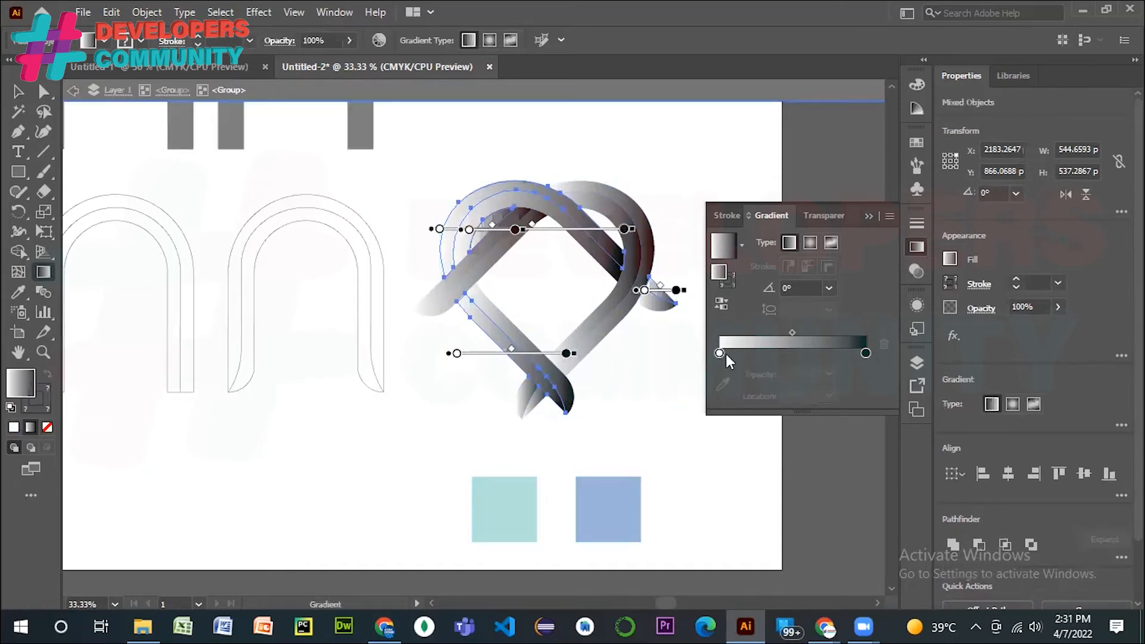
double_click(719, 353)
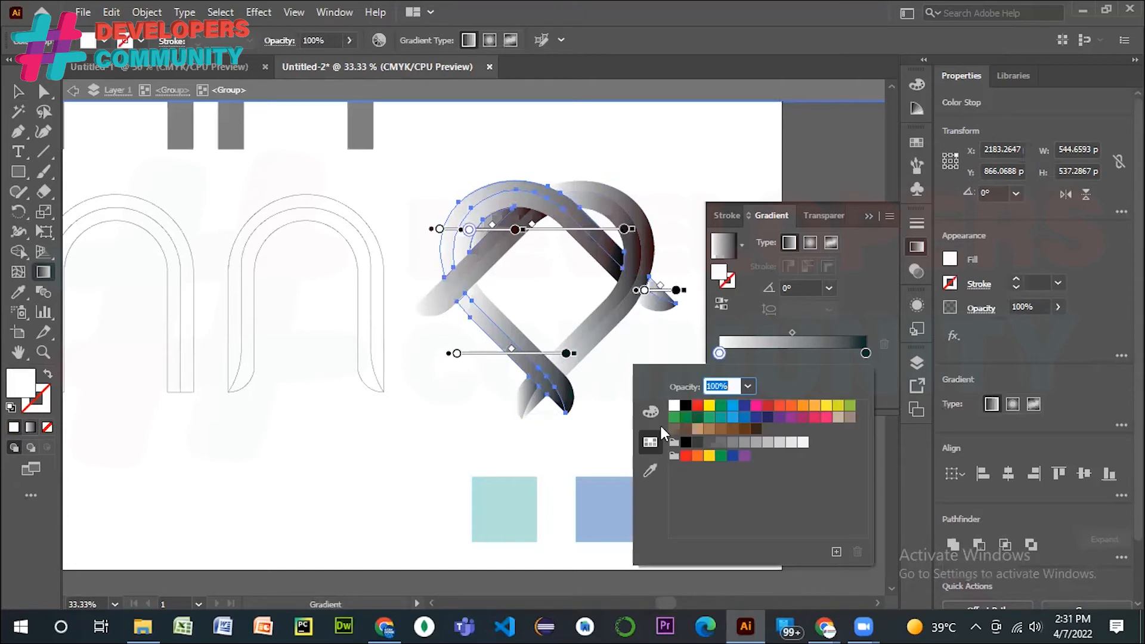
left_click(649, 472)
key("Escape")
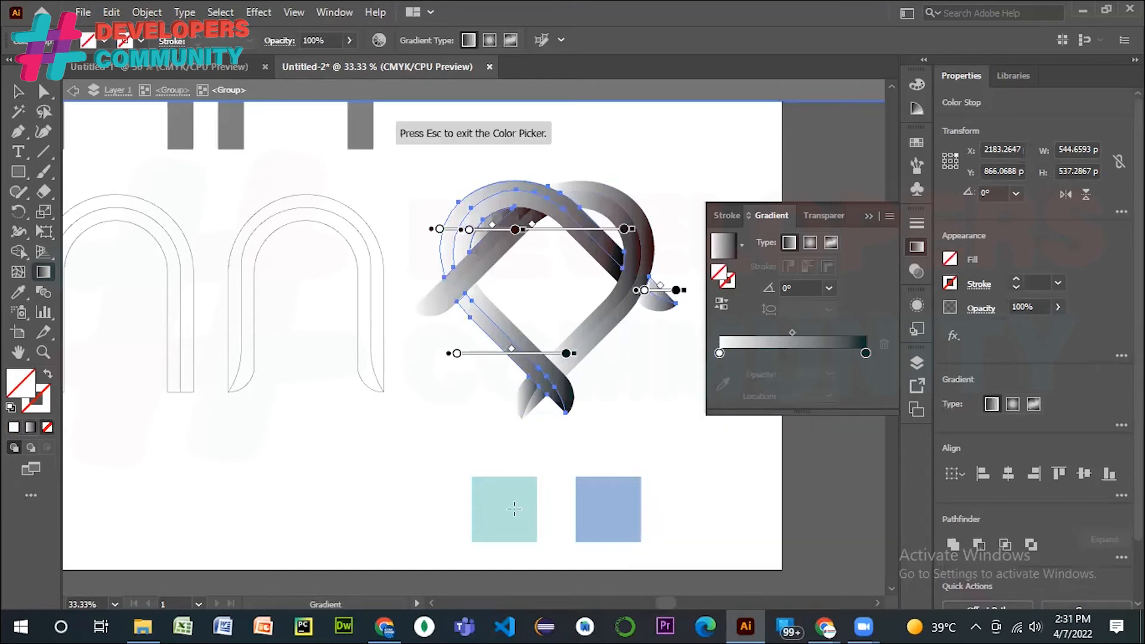
key("Escape")
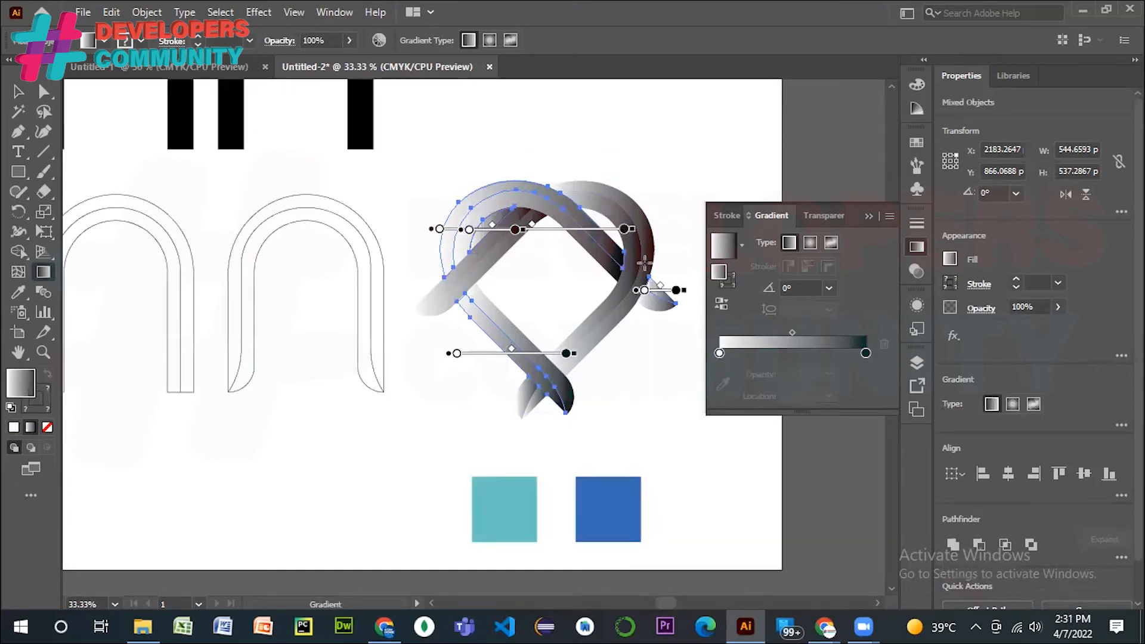
- Close the gradient settings and undo the deletions of the pieces inside the interlaced shape
left_click(868, 215)
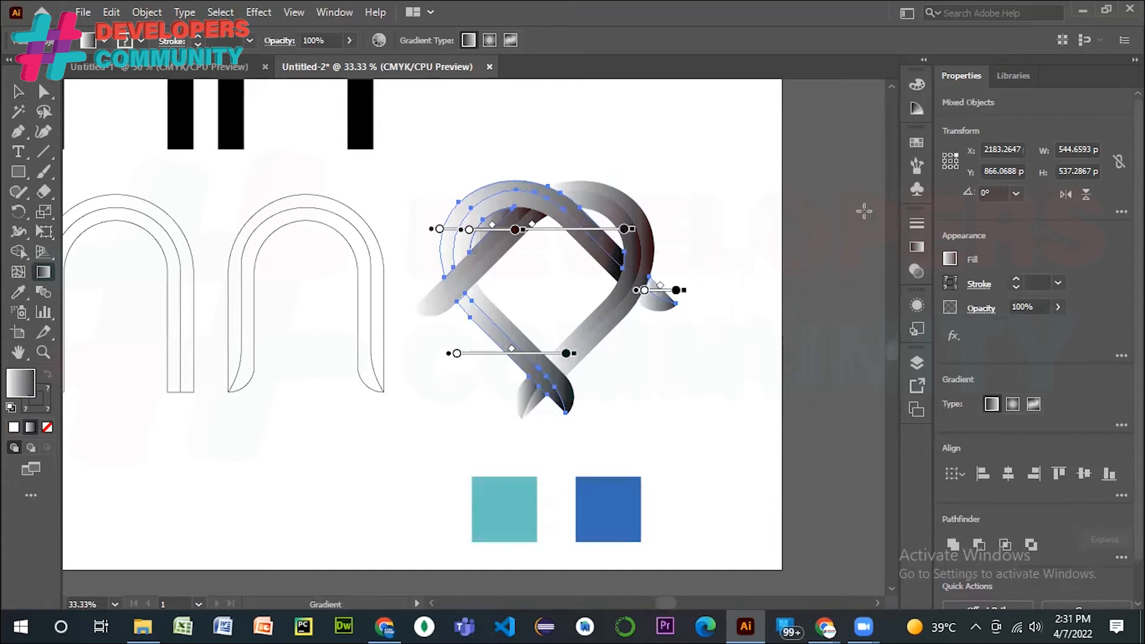
double_click(657, 180)
key("ctrl+a")
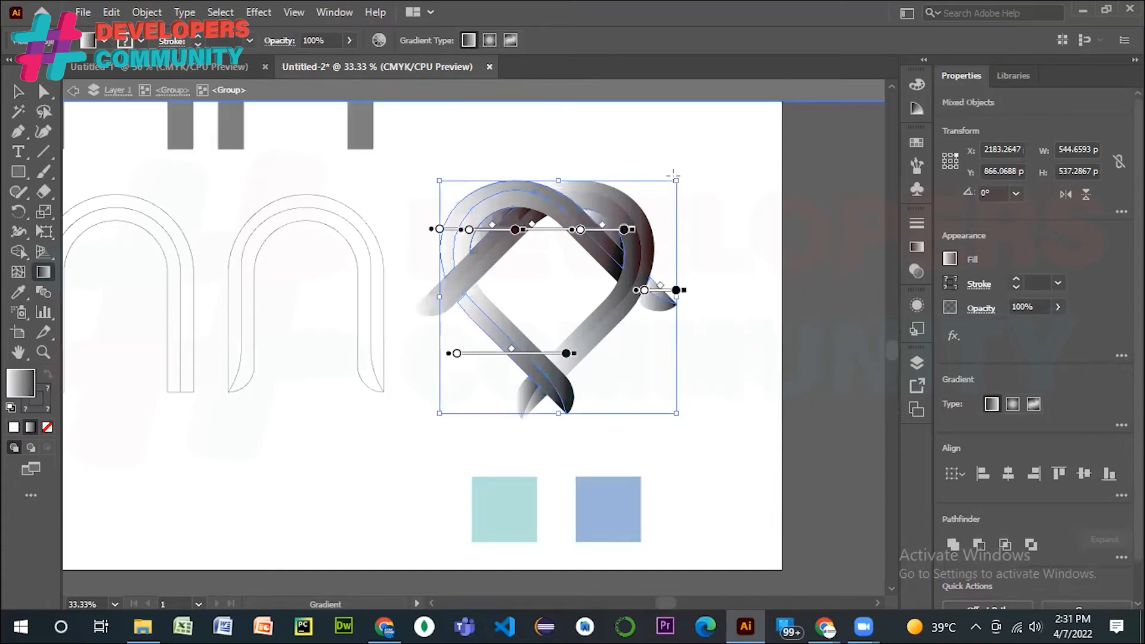
key("period")
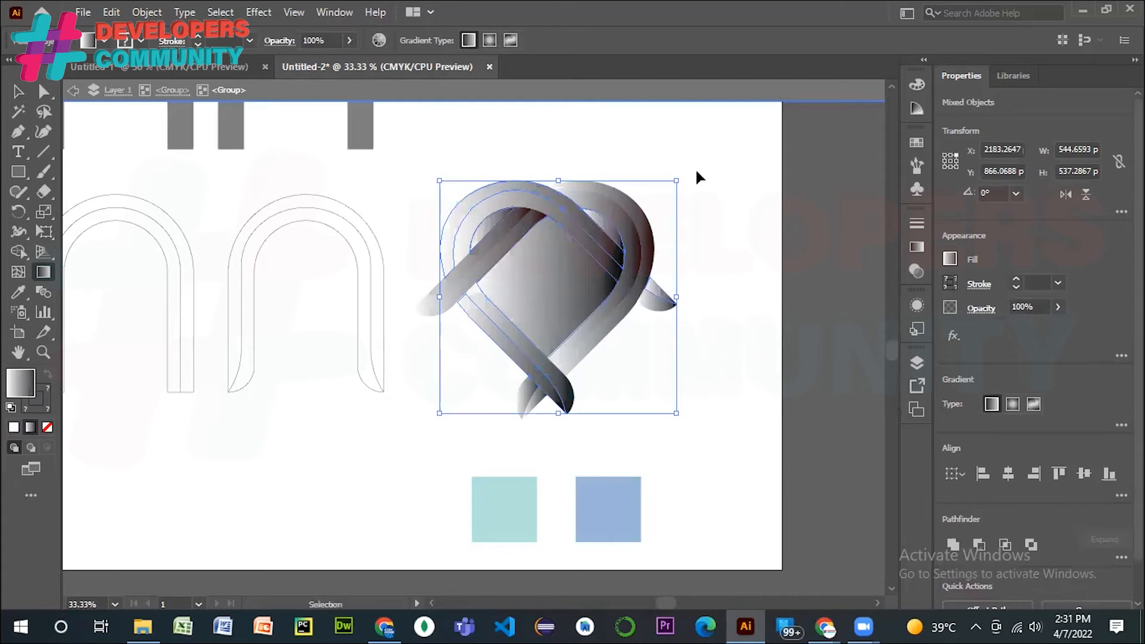
- Undo the gradient fills on the interlaced arch shape back to its solid grey bands and deselect everything
left_click(16, 92)
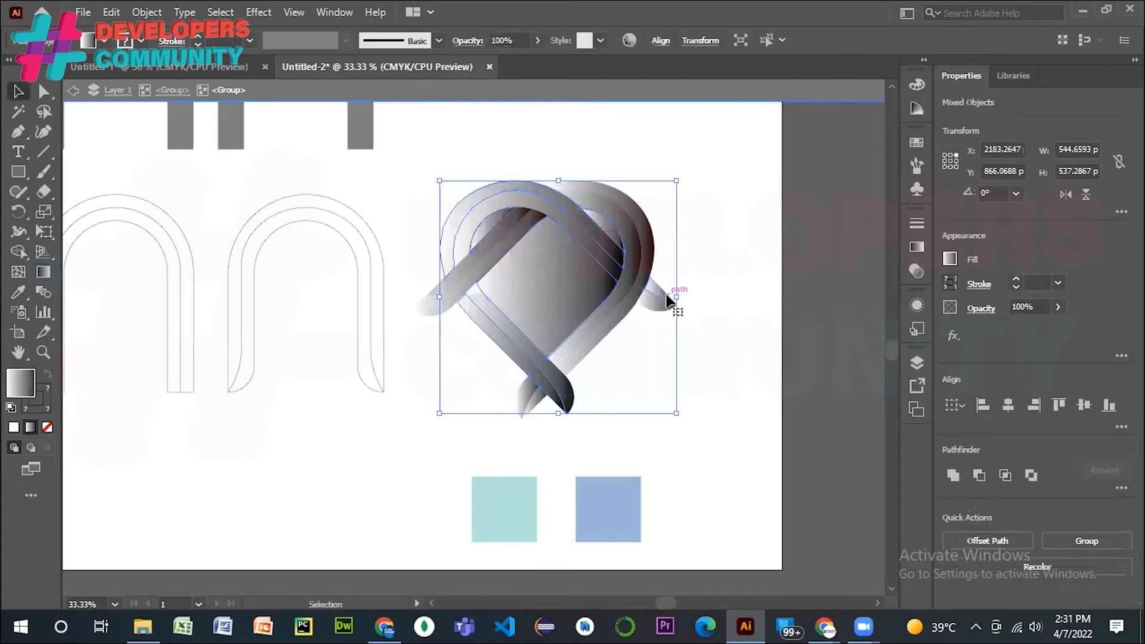
key("ctrl+z")
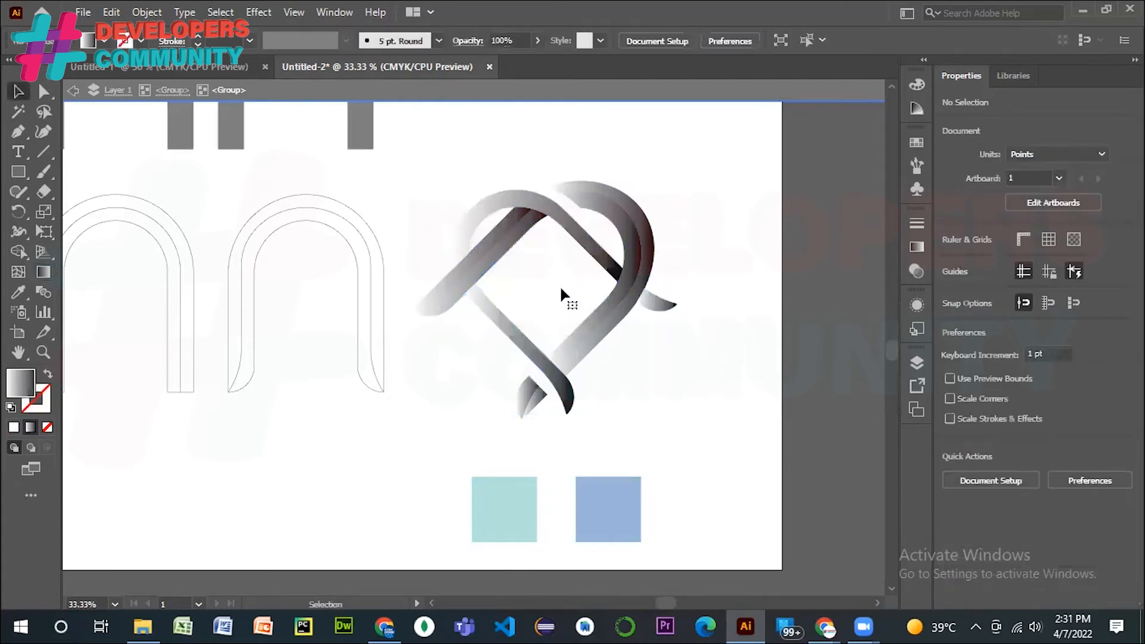
key("ctrl+shift+z")
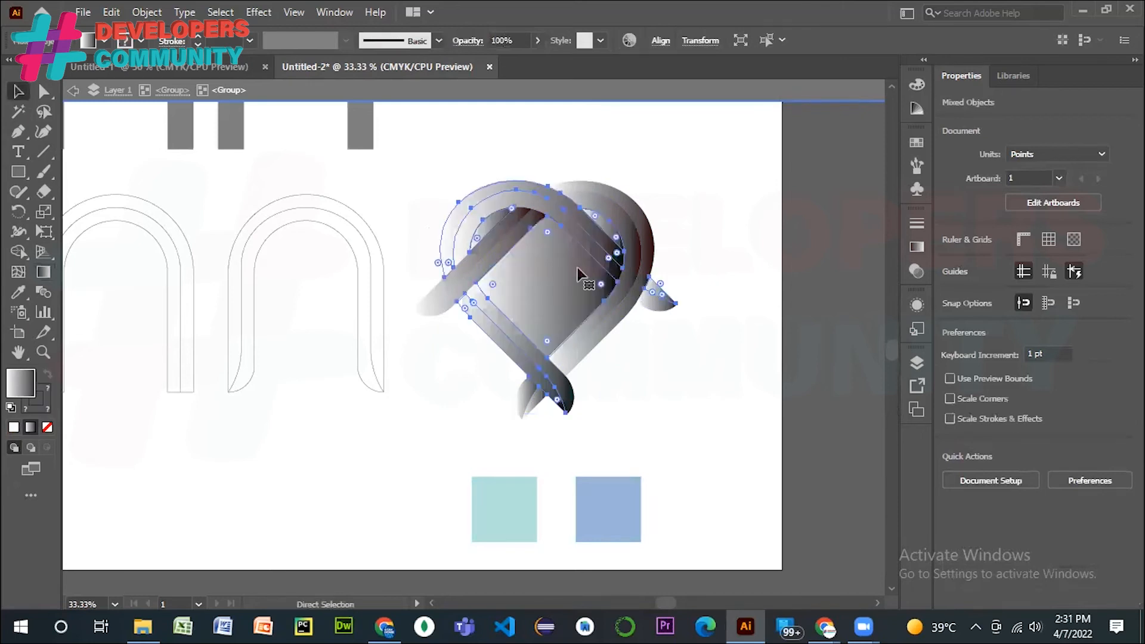
left_click_drag(441, 145, 696, 408)
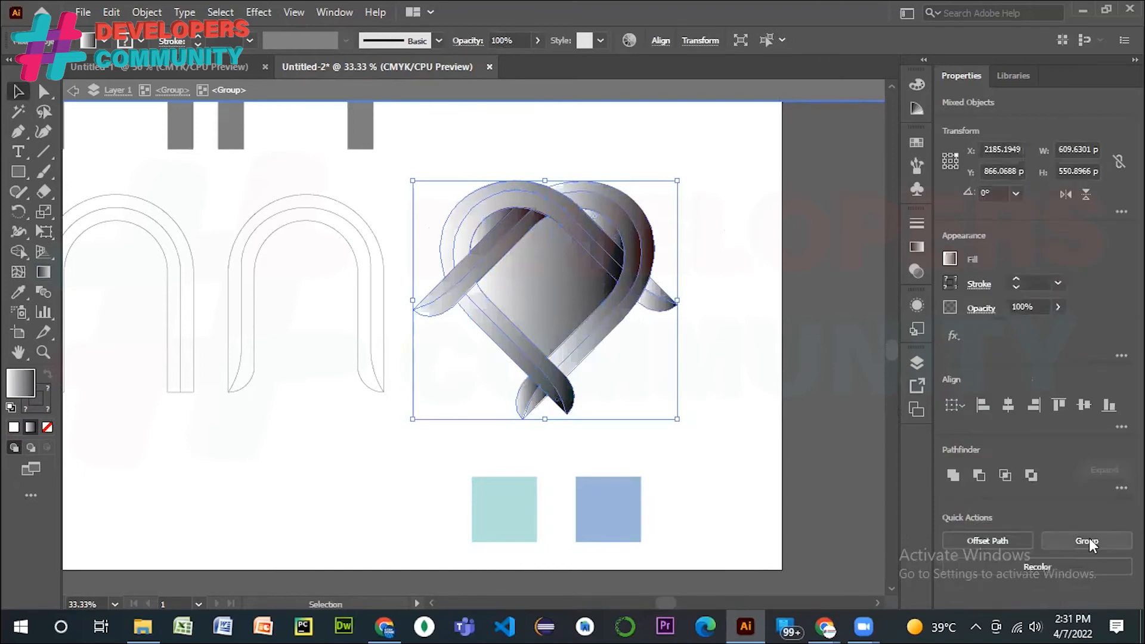
left_click(720, 273)
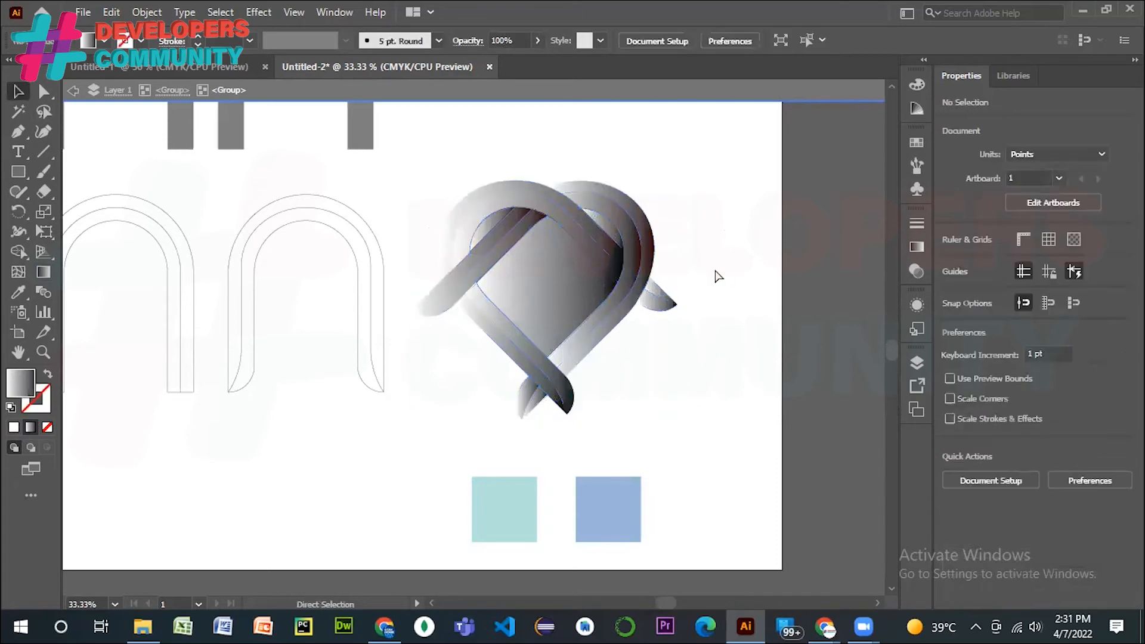
key("ctrl+z")
left_click(731, 227)
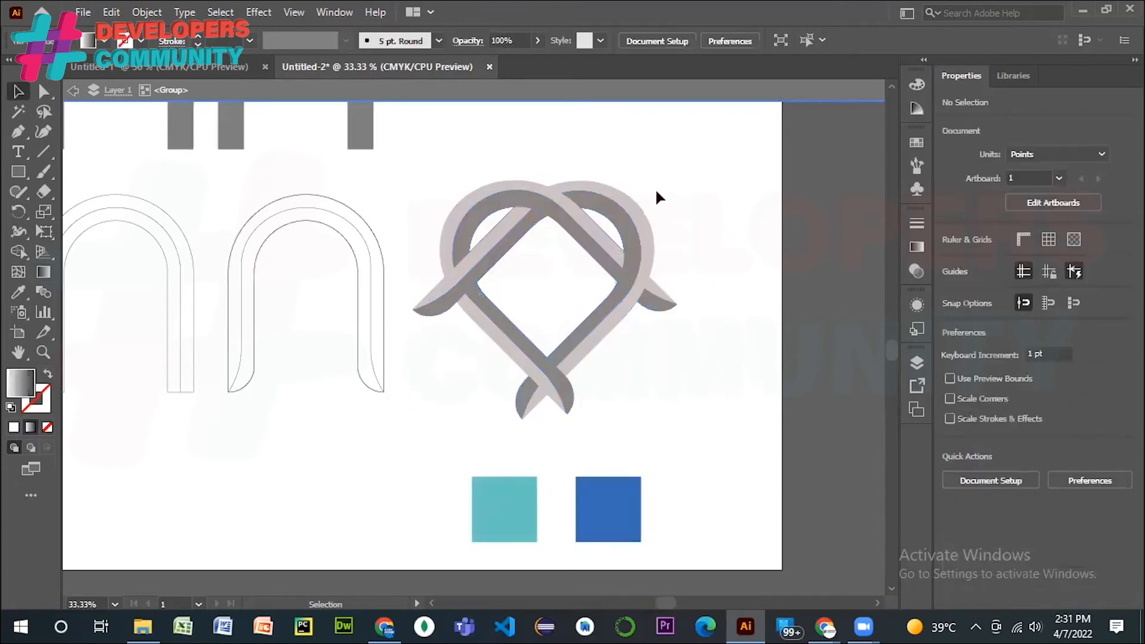
- Try to fill the whole interlaced group with the white-to-black gradient before ungrouping it
left_click(489, 197)
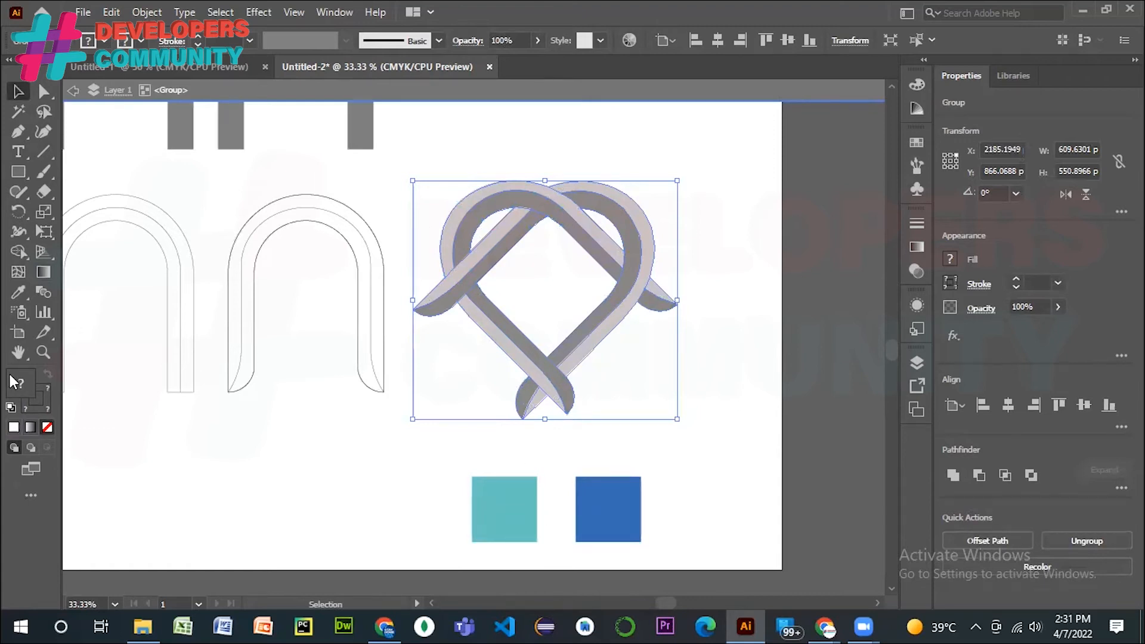
left_click(918, 244)
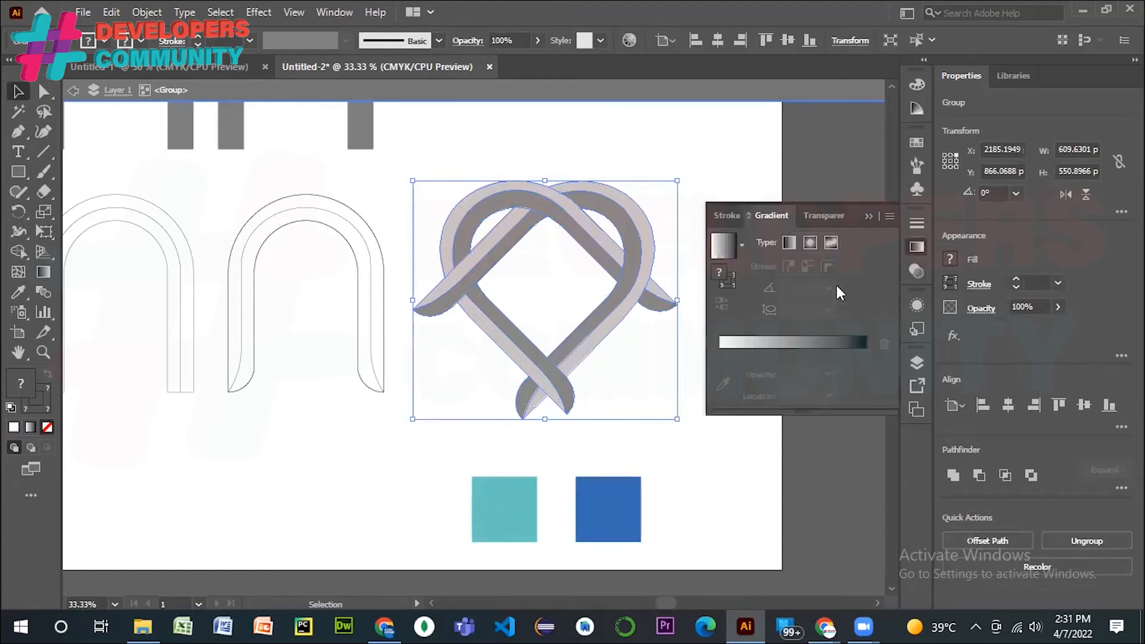
left_click(725, 337)
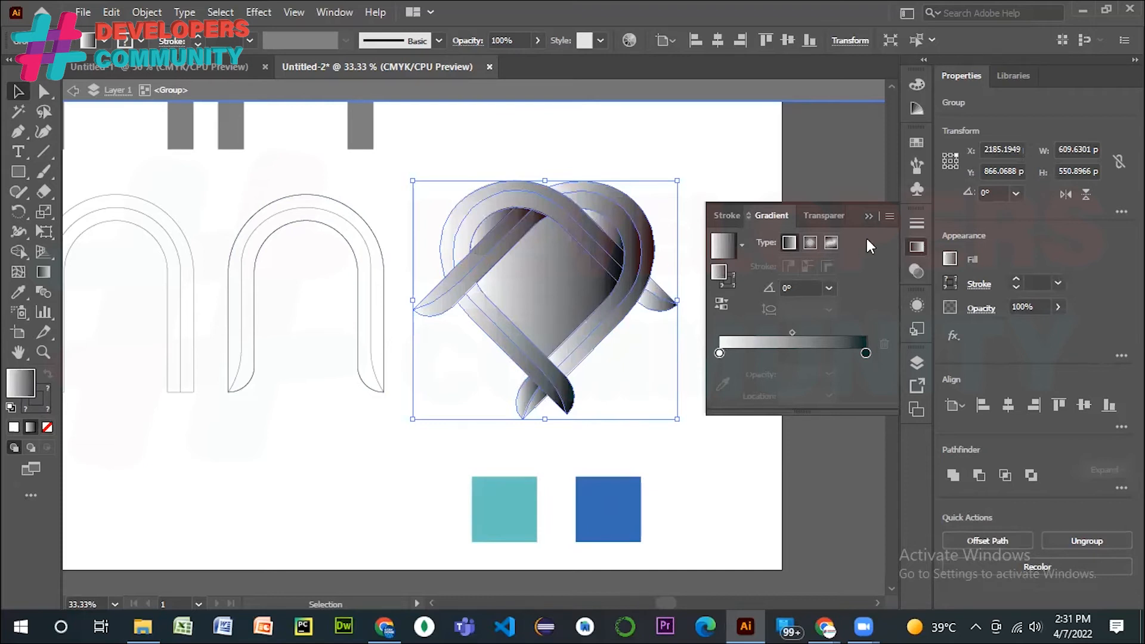
left_click(865, 214)
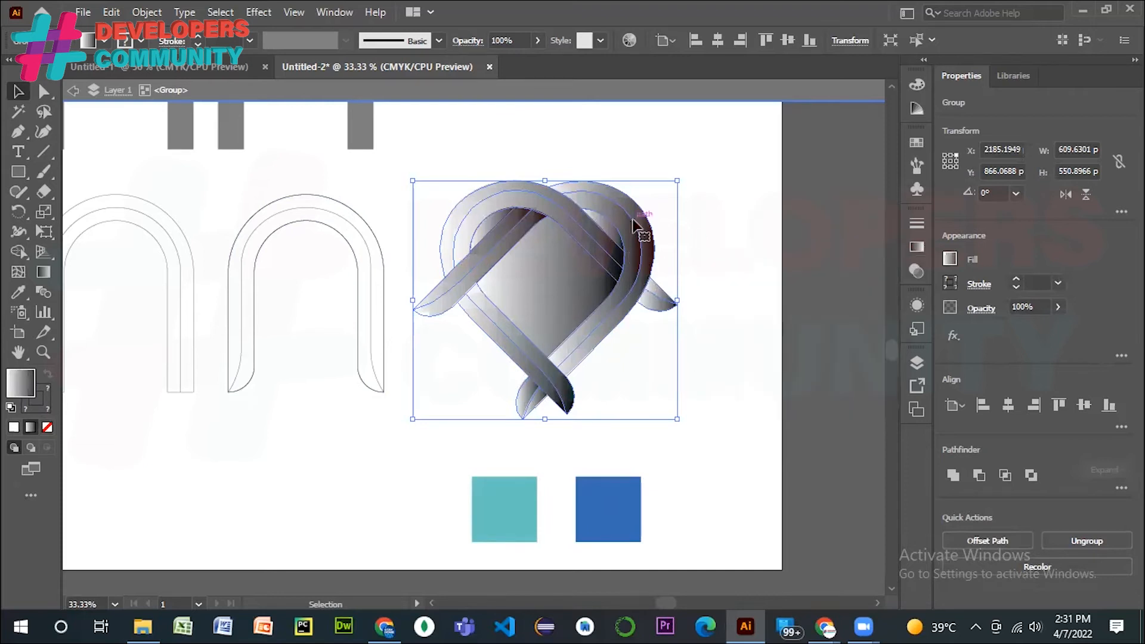
left_click(1086, 541)
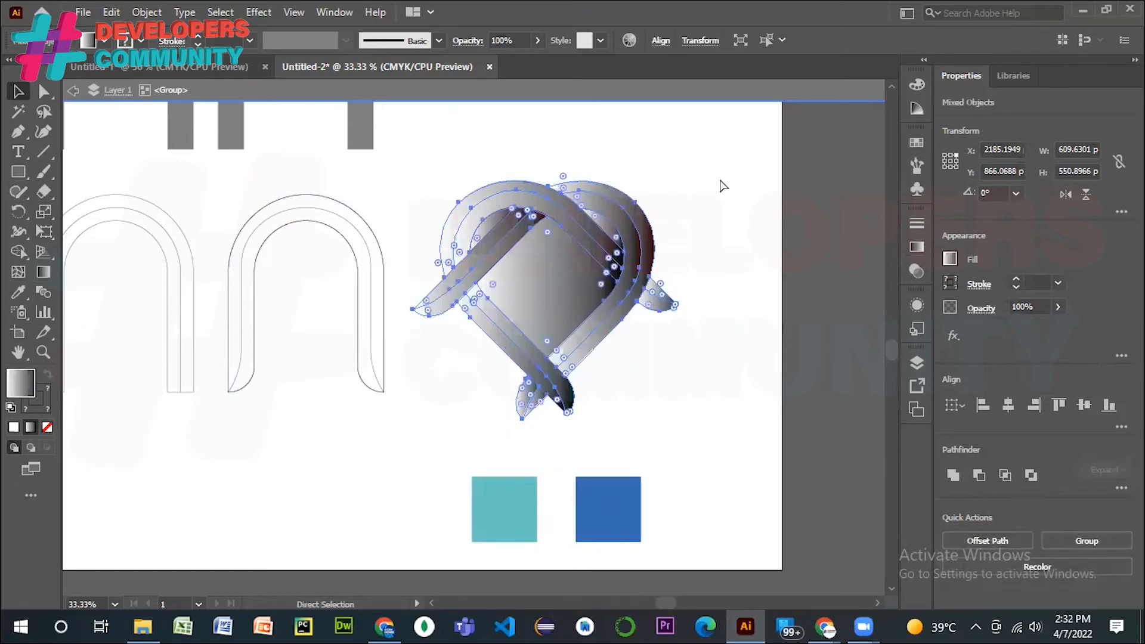
key("ctrl+g")
key("v")
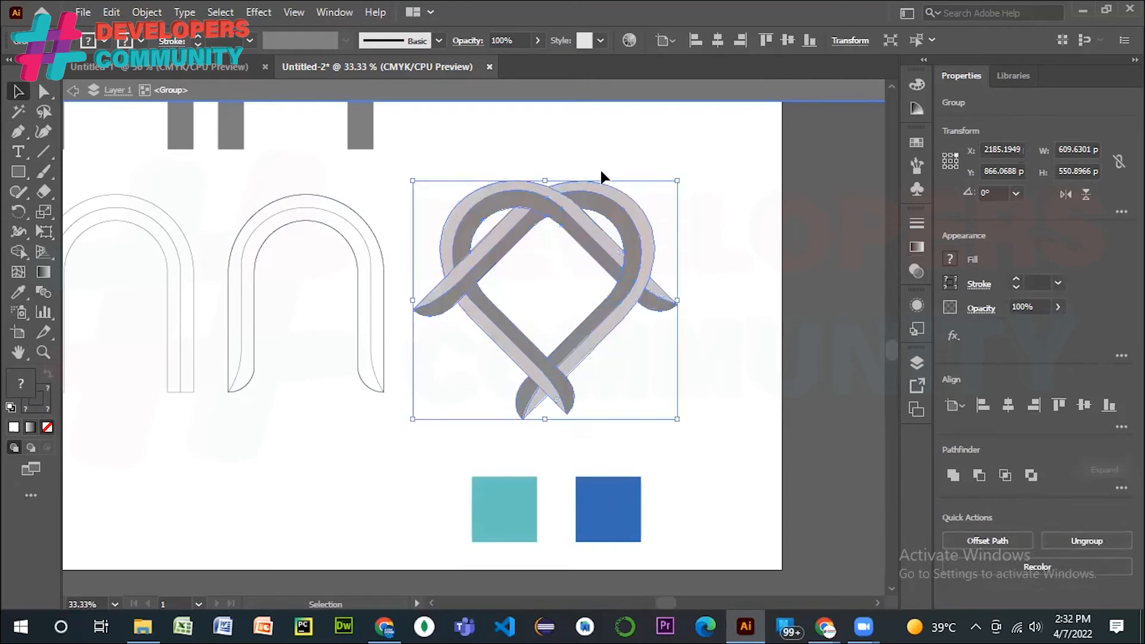
- Ungroup the whole interlaced shape into its separate band groups and deselect them
left_click_drag(411, 163, 715, 425)
left_click(1080, 537)
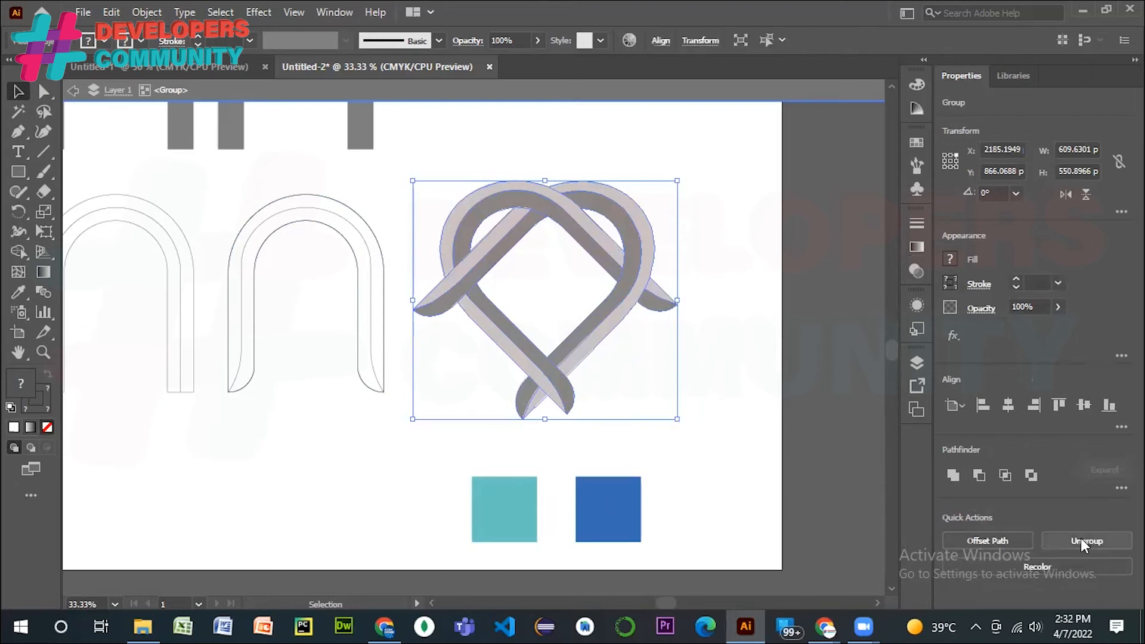
left_click(721, 251)
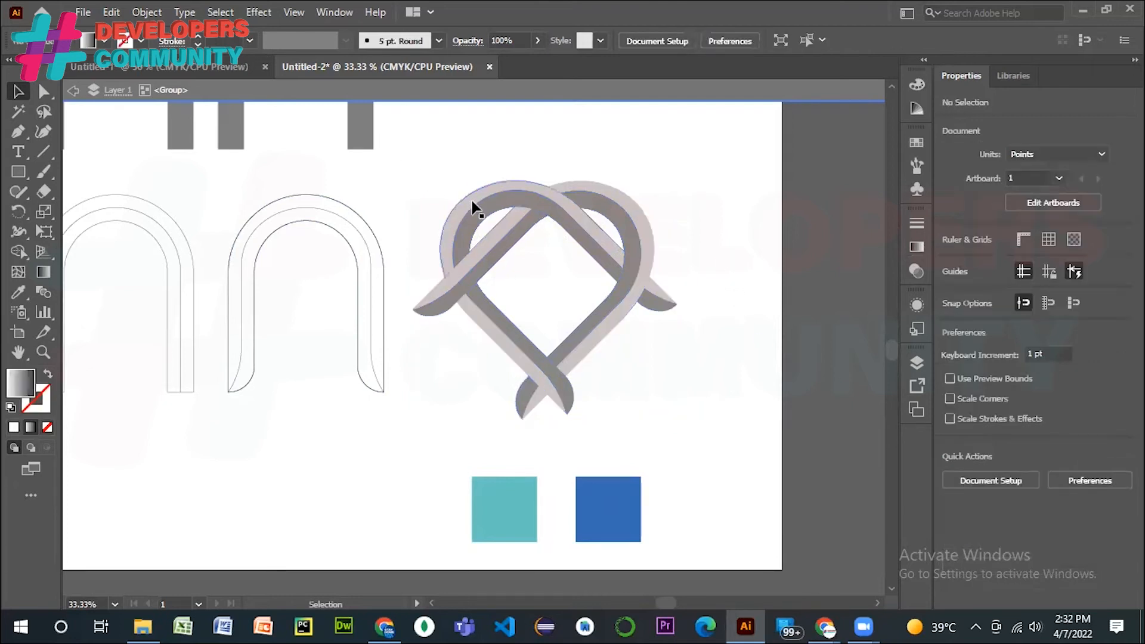
- Apply the white-to-black linear gradient to the light grey outer band of the front arch
left_click(472, 203)
left_click(918, 247)
left_click(918, 247)
left_click(918, 246)
left_click(742, 348)
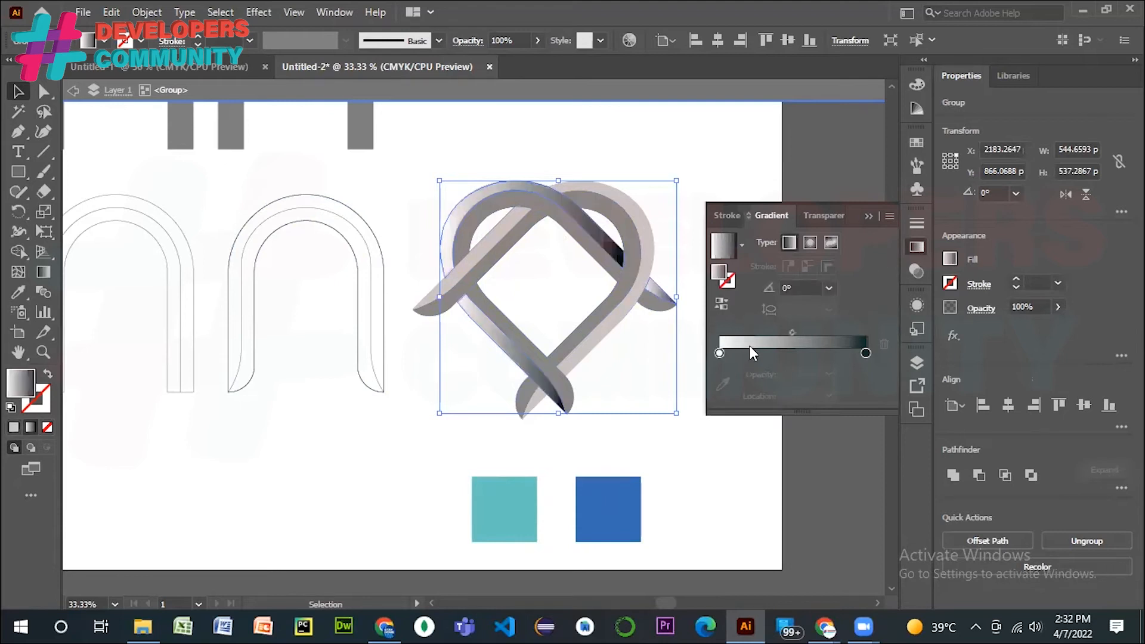
- Set the starting stop of the outer band's gradient to the yellow swatch C=5 M=0 Y=90 K=0
double_click(720, 352)
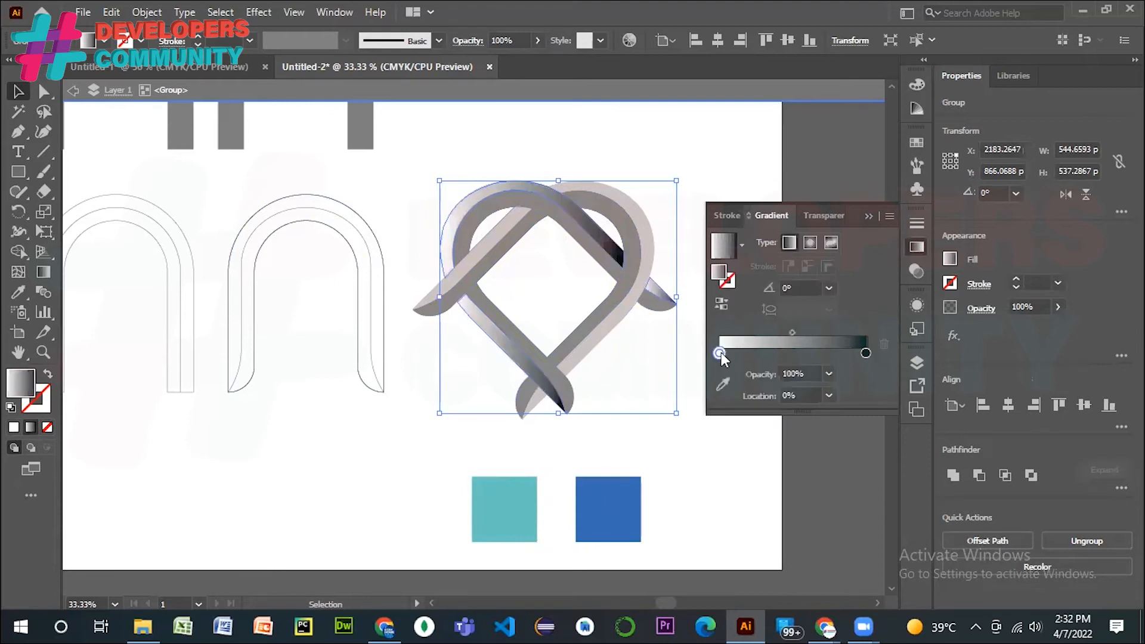
left_click(652, 471)
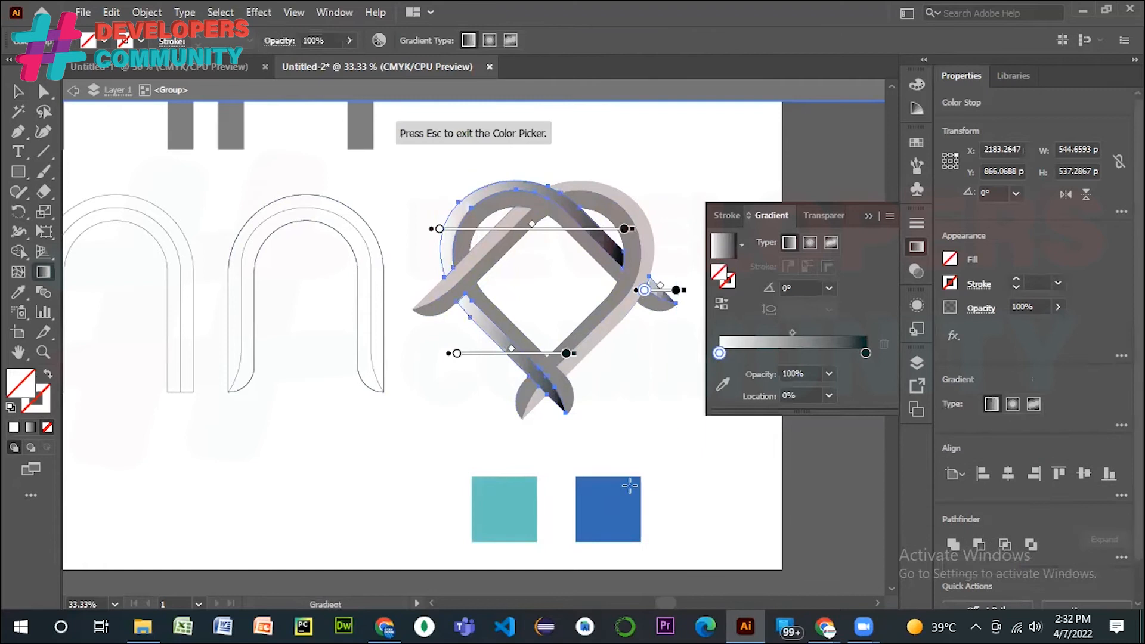
key("Escape")
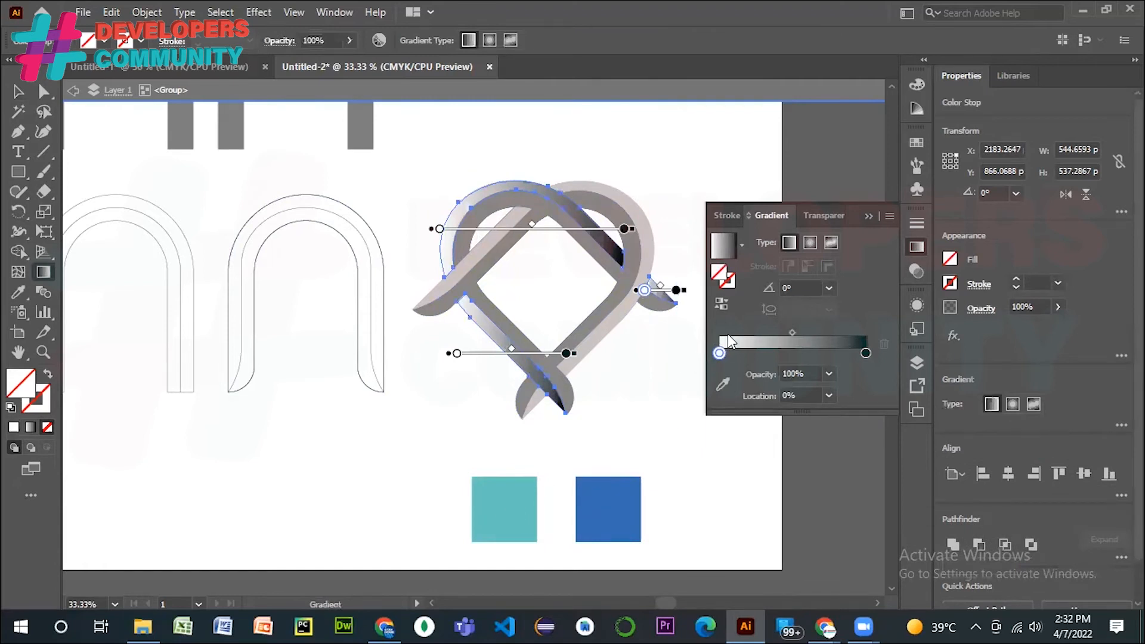
double_click(719, 353)
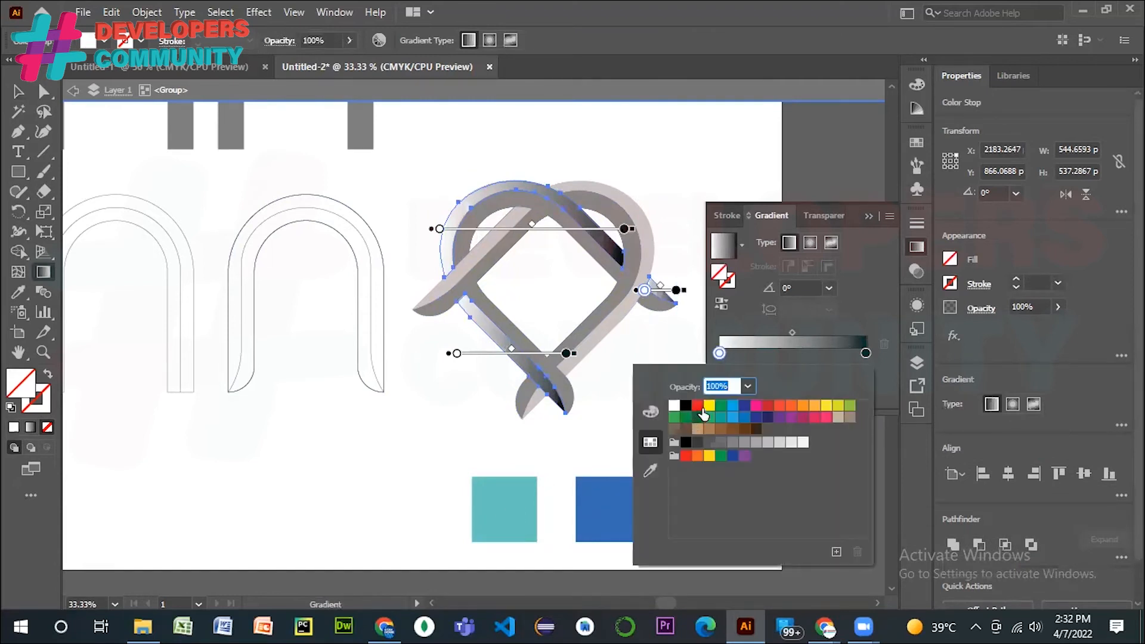
left_click(826, 409)
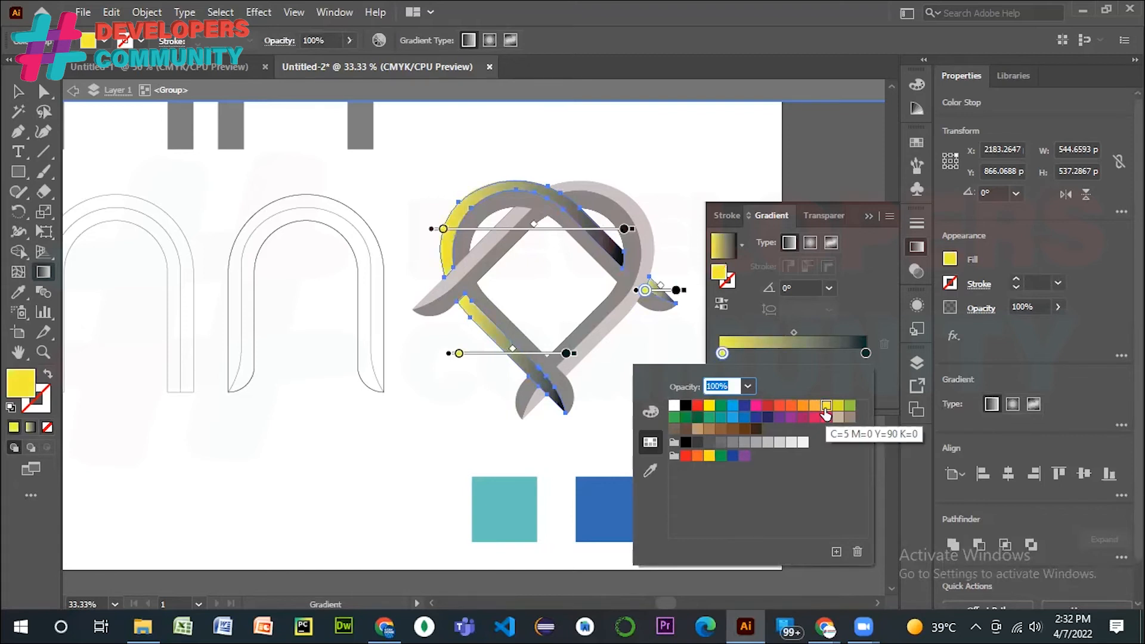
- Set the ending stop of the outer band's gradient to light green and close the gradient settings
left_click(864, 354)
double_click(865, 354)
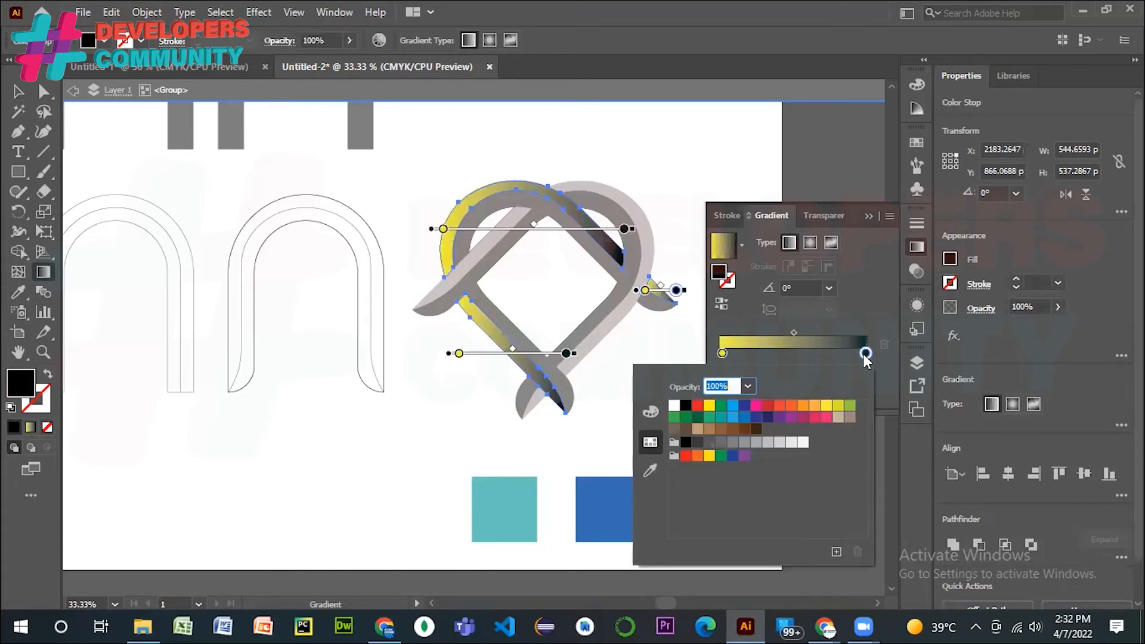
left_click(849, 406)
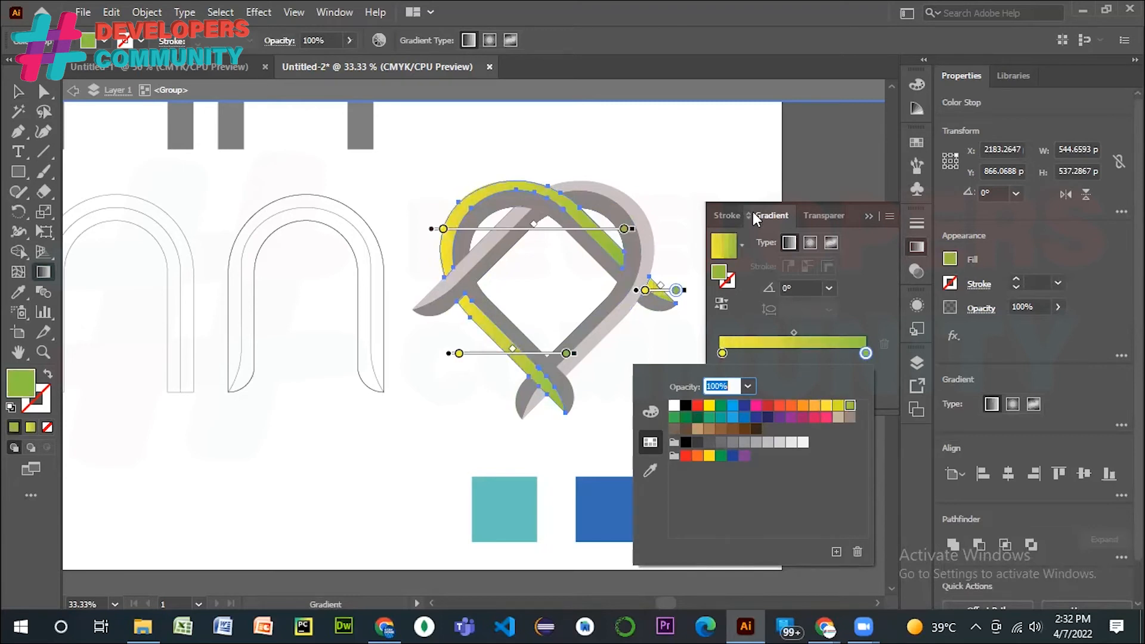
left_click(13, 94)
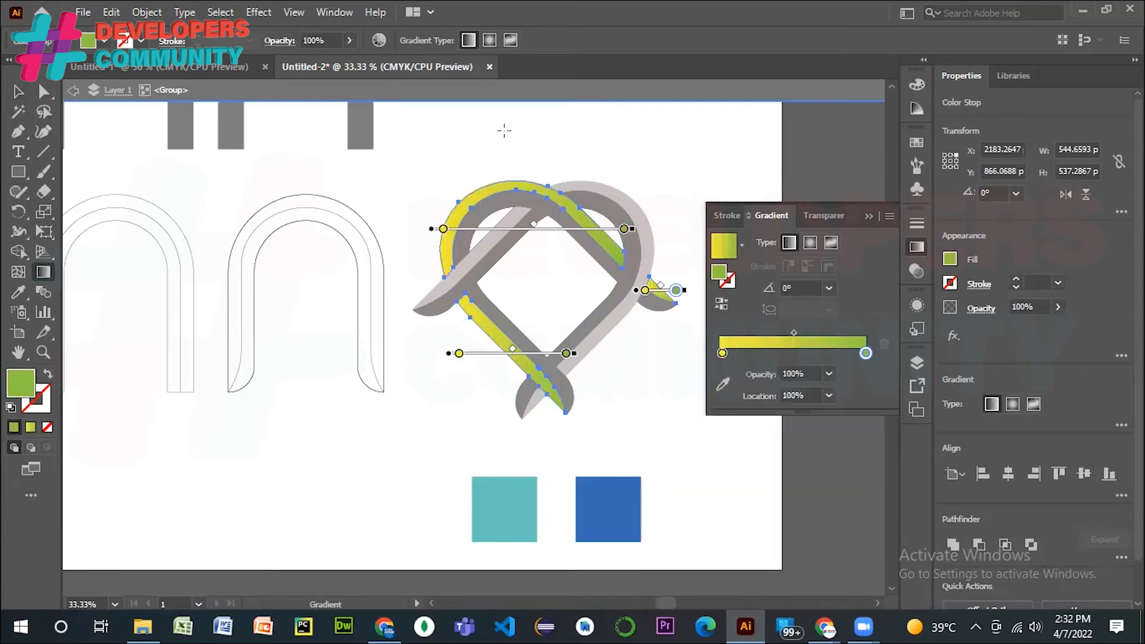
left_click(872, 217)
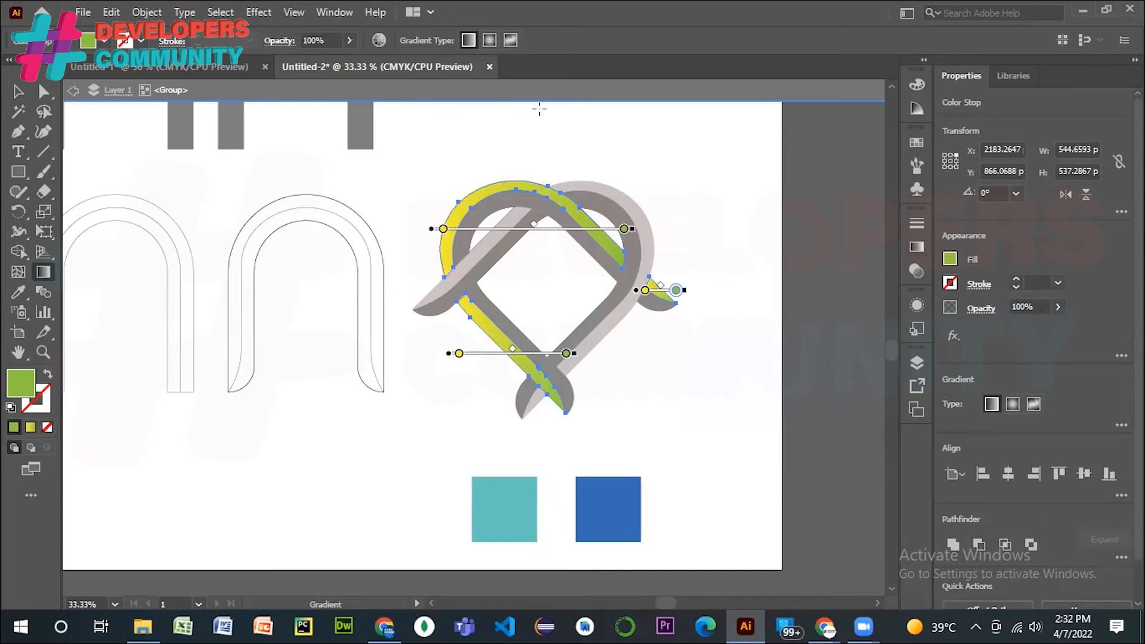
key("v")
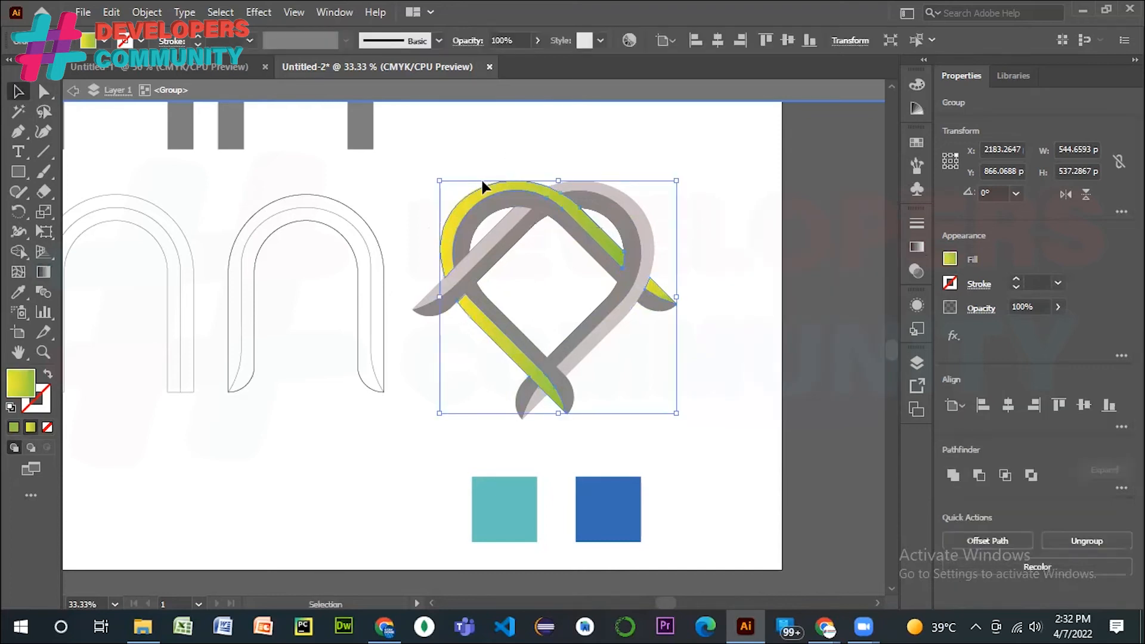
- Copy the yellow-to-green gradient onto the other arch's light grey outer band with the Eyedropper, and deselect it
left_click(624, 202)
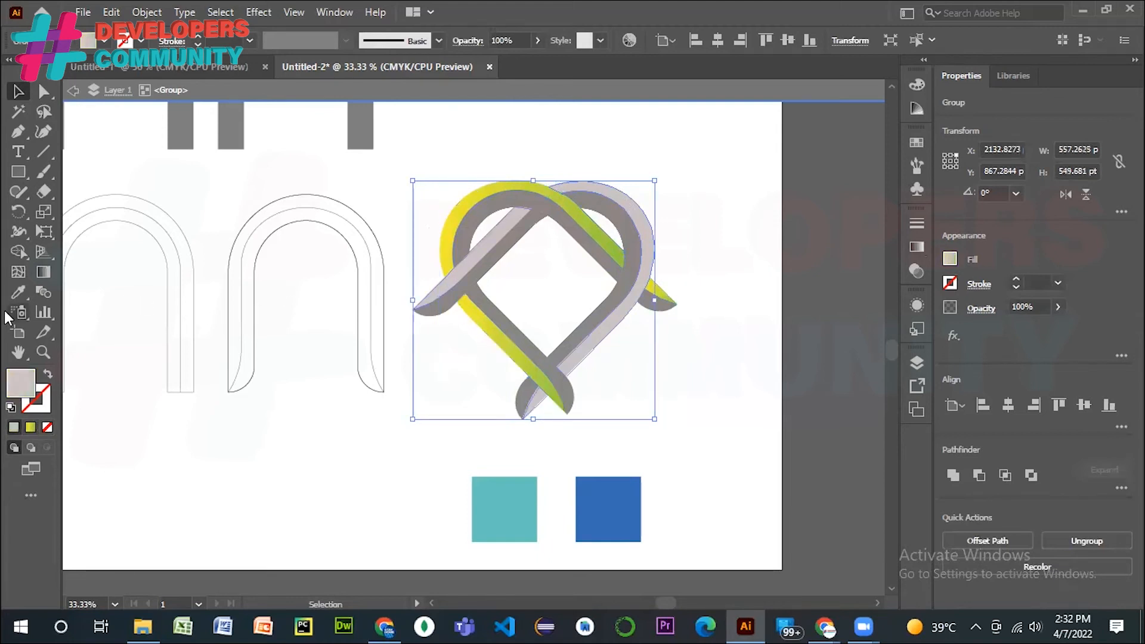
left_click(18, 292)
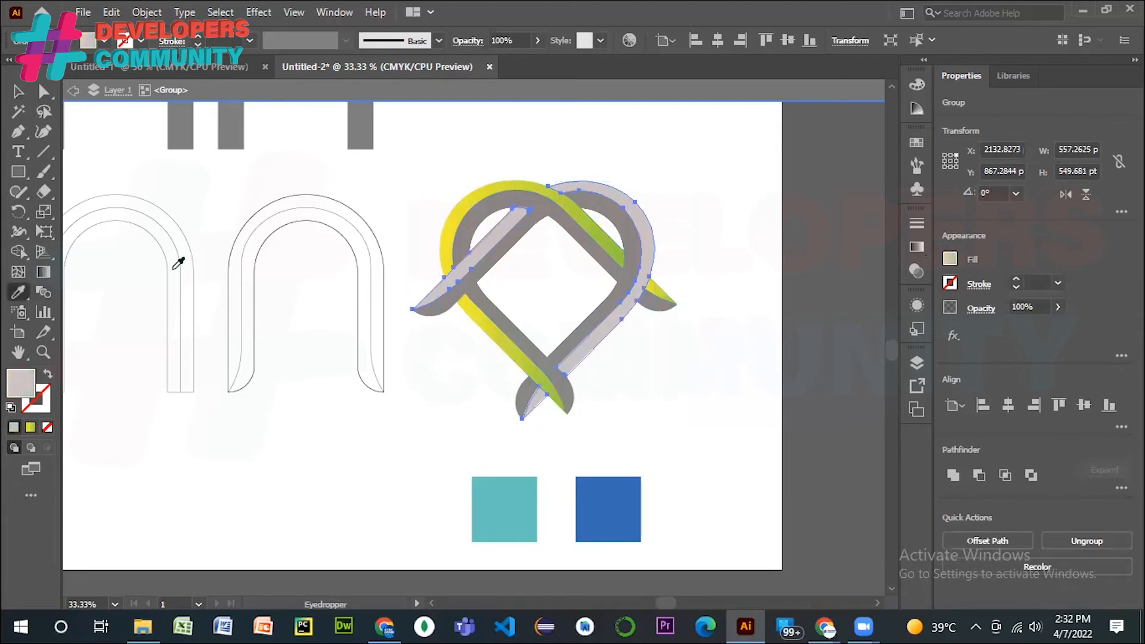
left_click(474, 198)
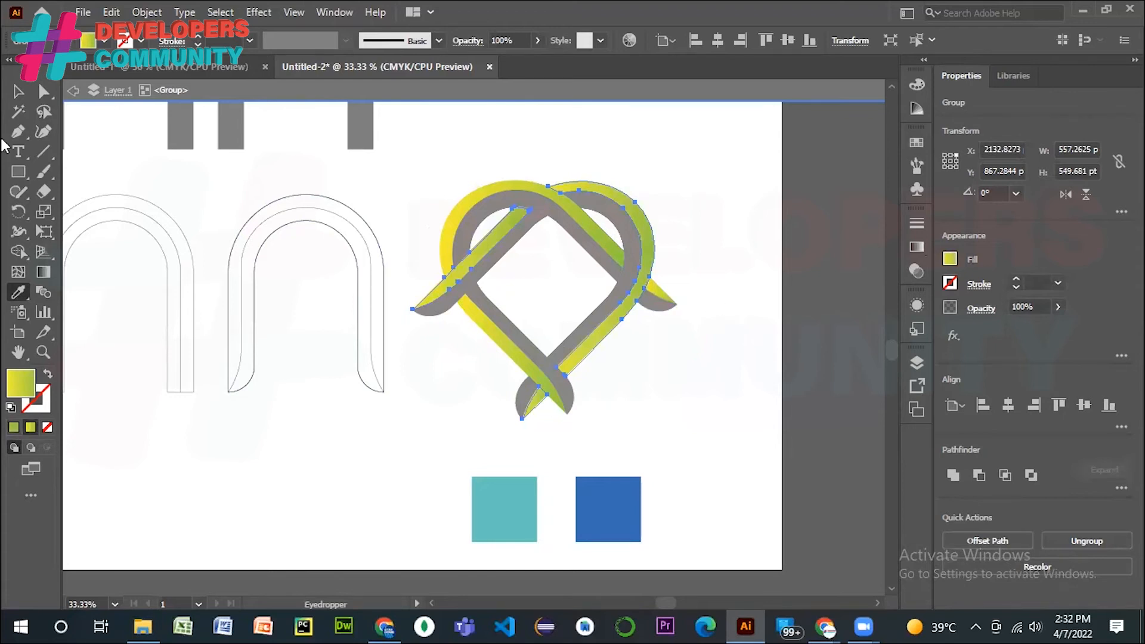
left_click(18, 91)
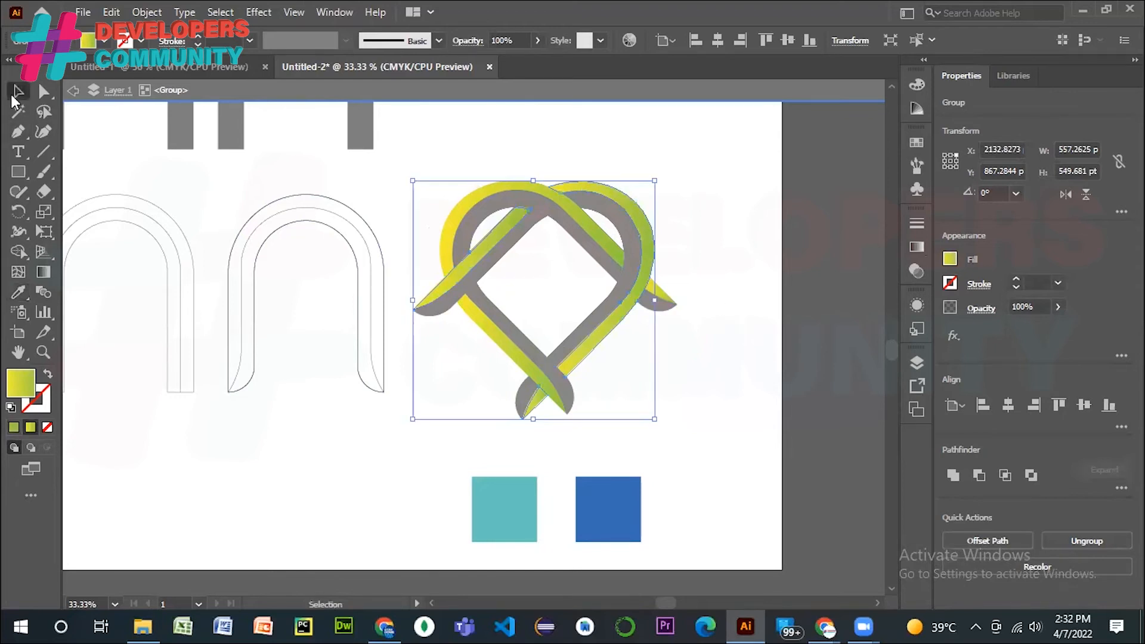
left_click(741, 361)
- Apply the yellow-to-green gradient to that arch's dark grey inner band, reverse its direction, and close the gradient settings
left_click(502, 249)
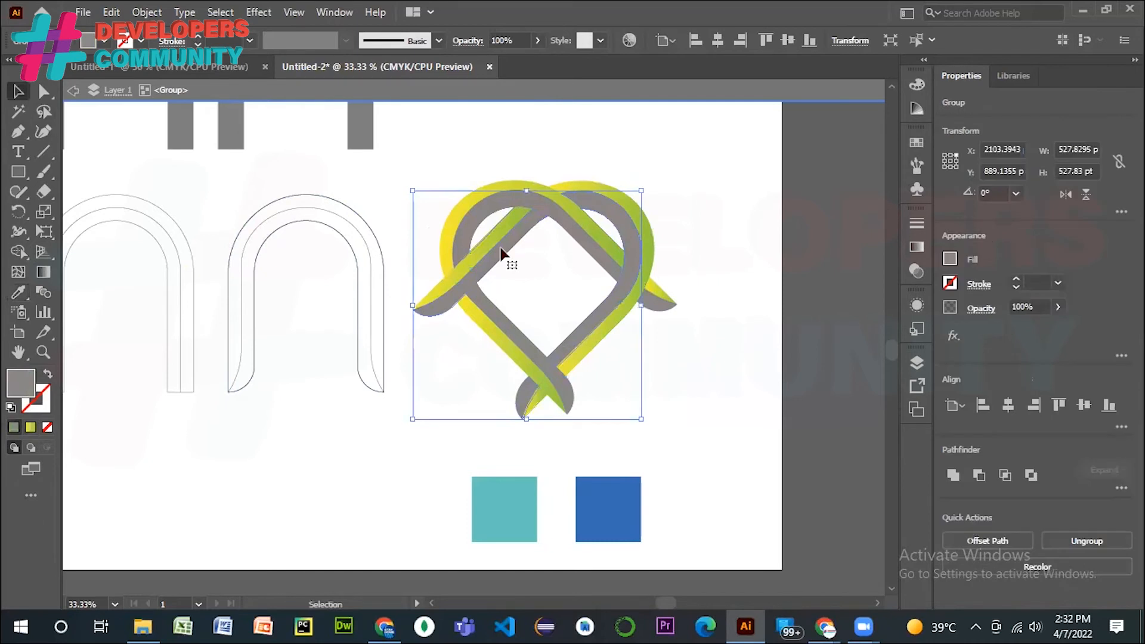
left_click(916, 246)
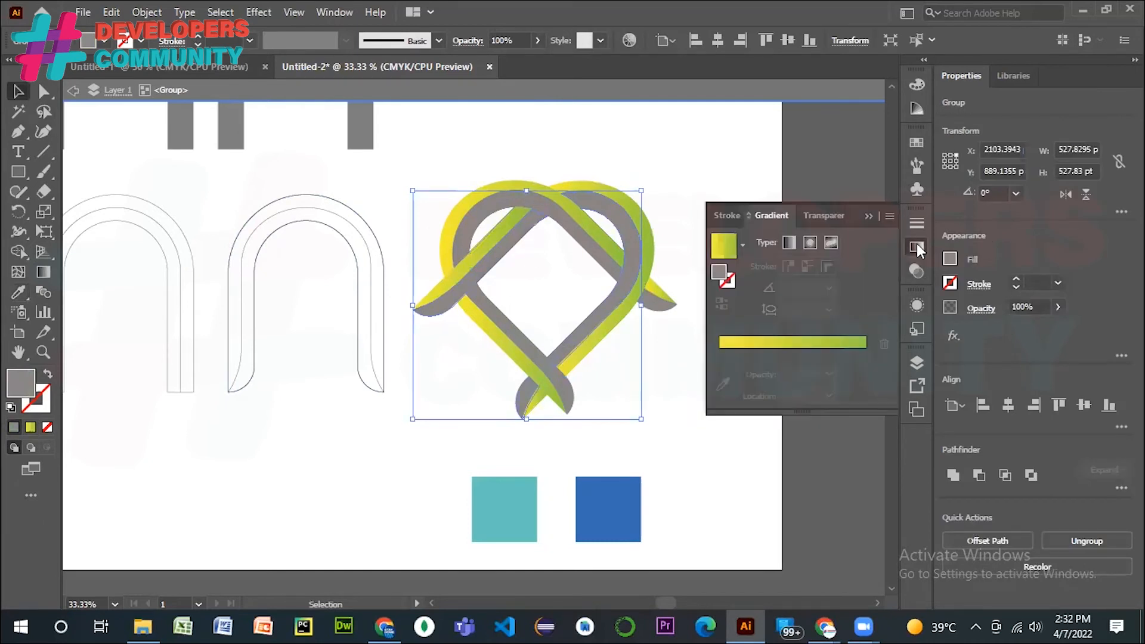
left_click(739, 348)
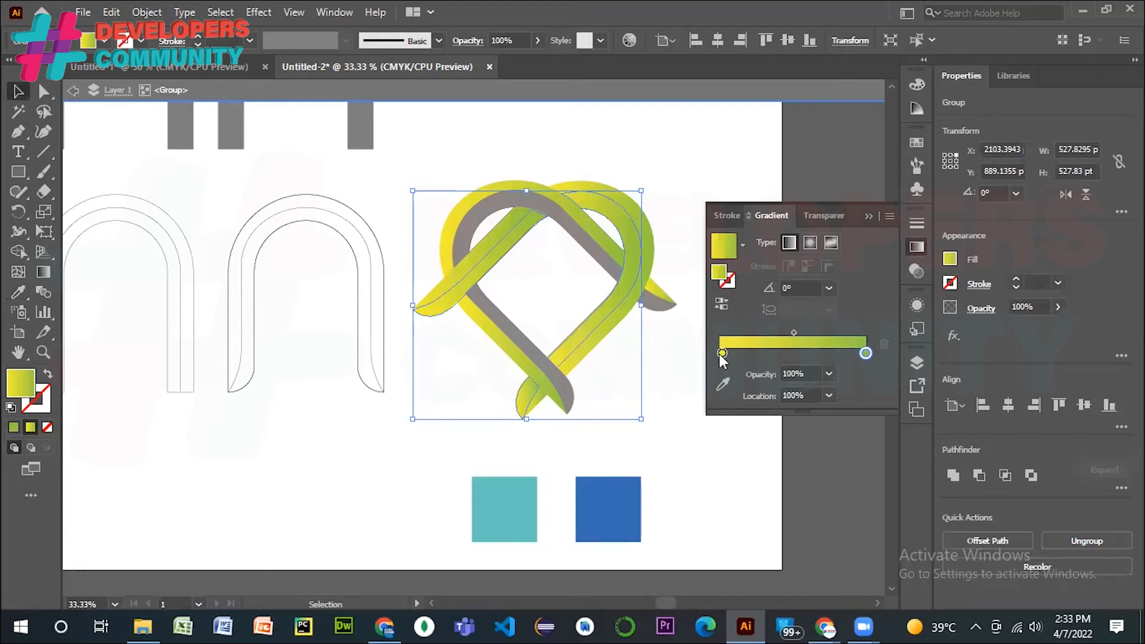
left_click(722, 306)
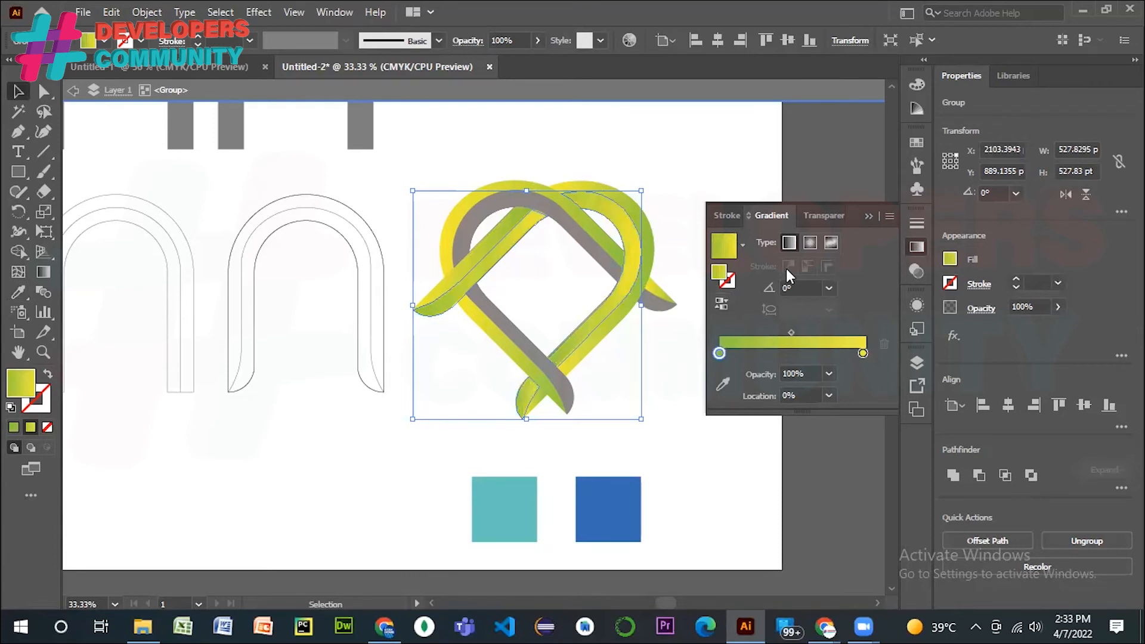
left_click(869, 216)
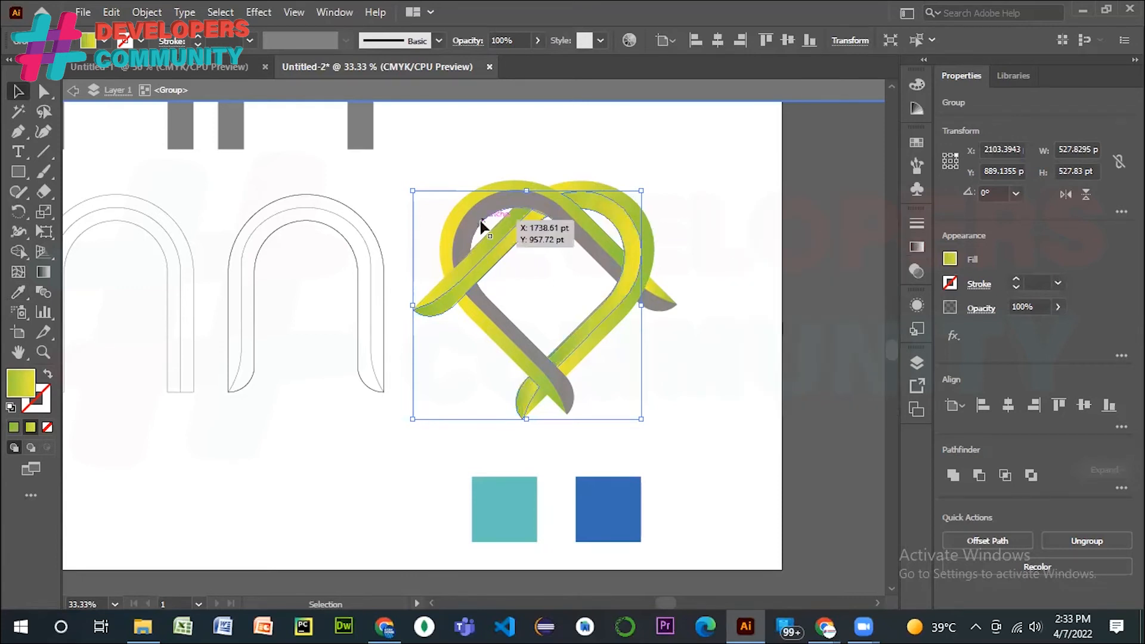
- Copy the reversed yellow-to-green gradient onto the remaining grey inner band with the Eyedropper, and deselect it
left_click(480, 220)
left_click(530, 159)
left_click(499, 217)
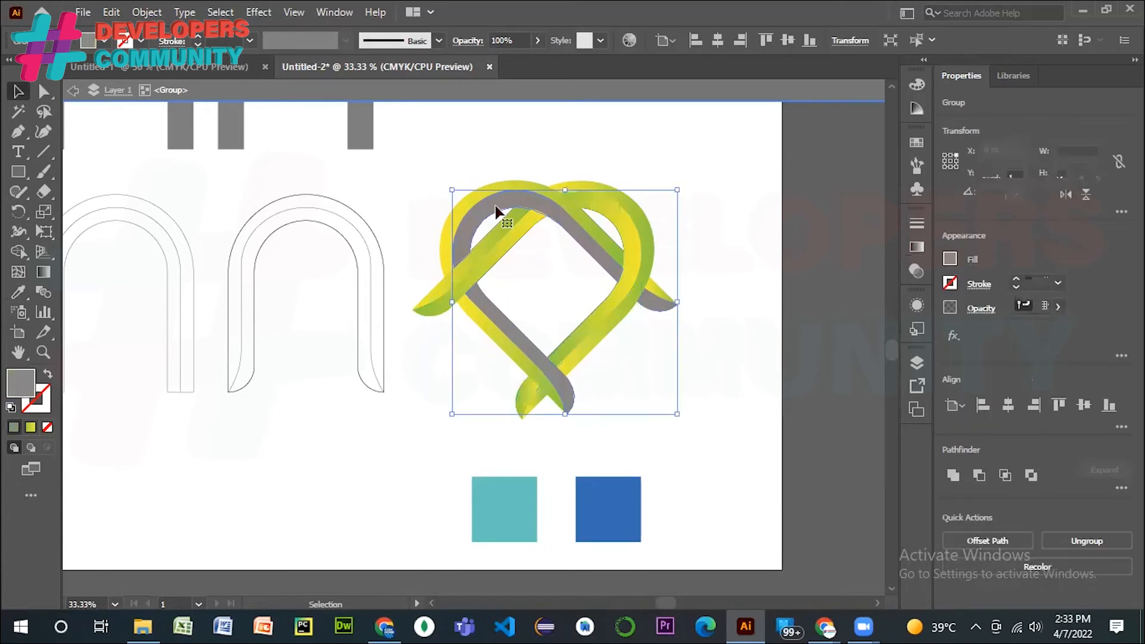
left_click(18, 293)
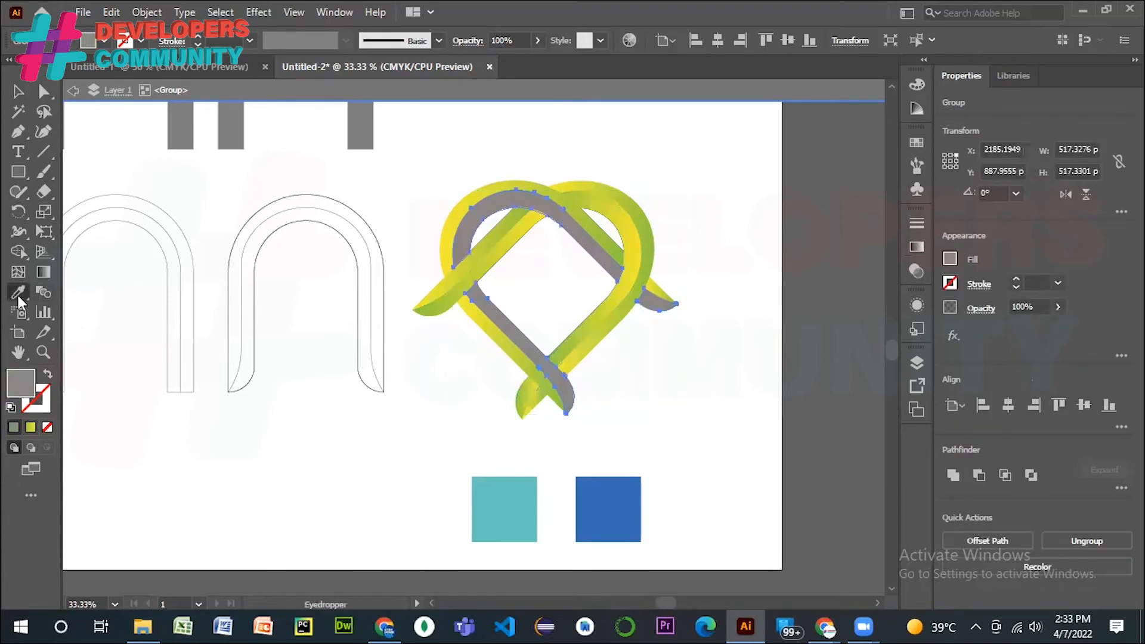
left_click(616, 206)
left_click(18, 91)
left_click(730, 186)
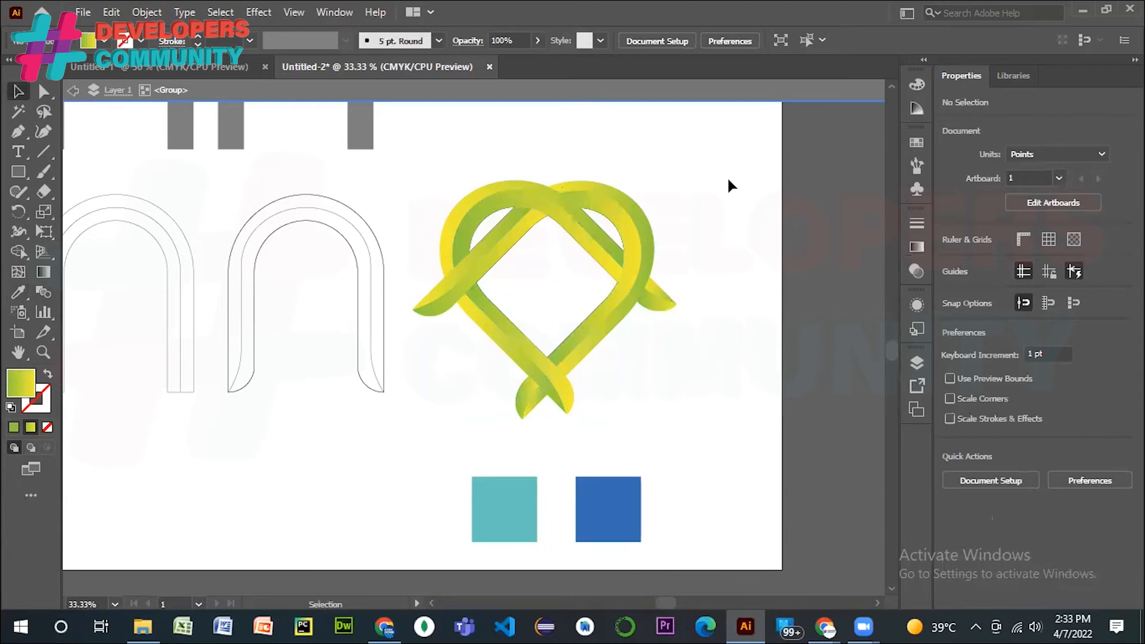
left_click(531, 225)
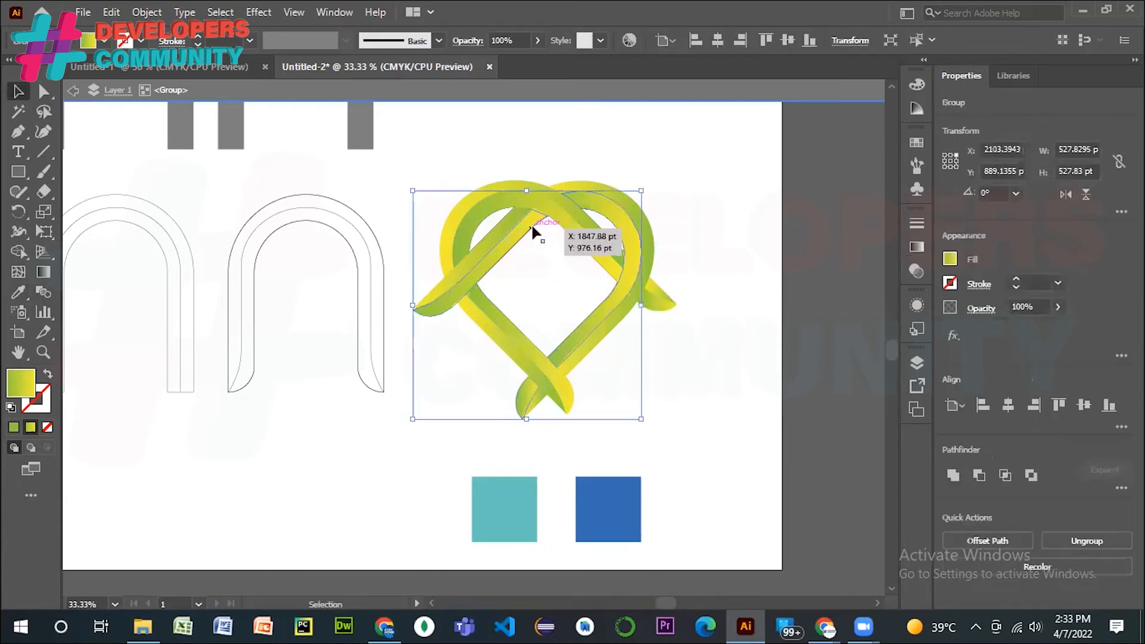
left_click(527, 175)
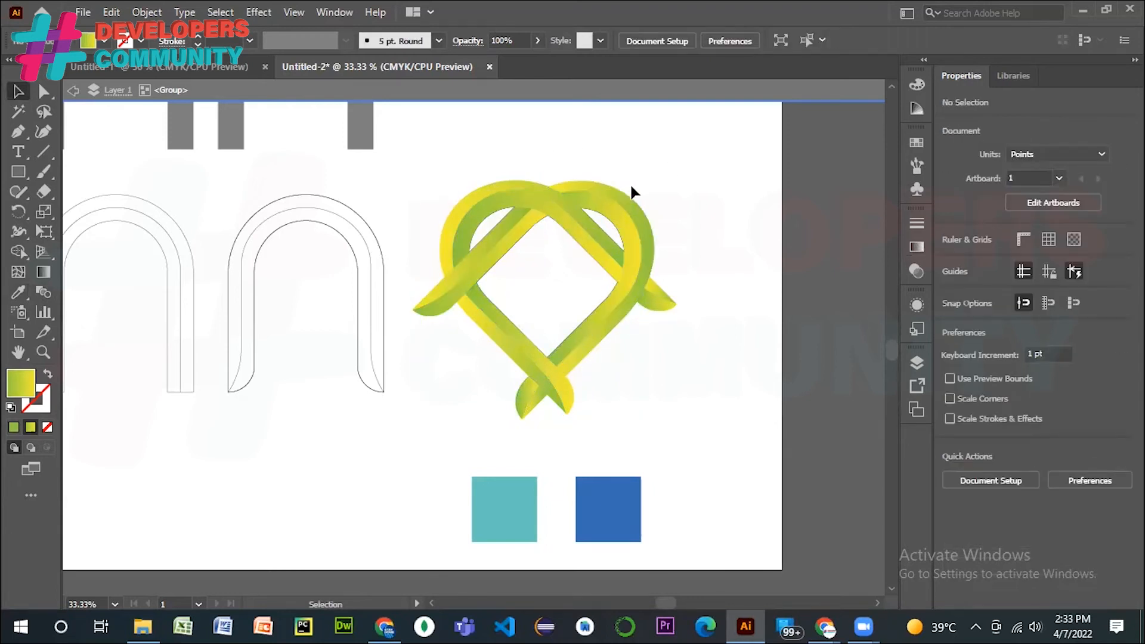
left_click(615, 203)
left_click(710, 156)
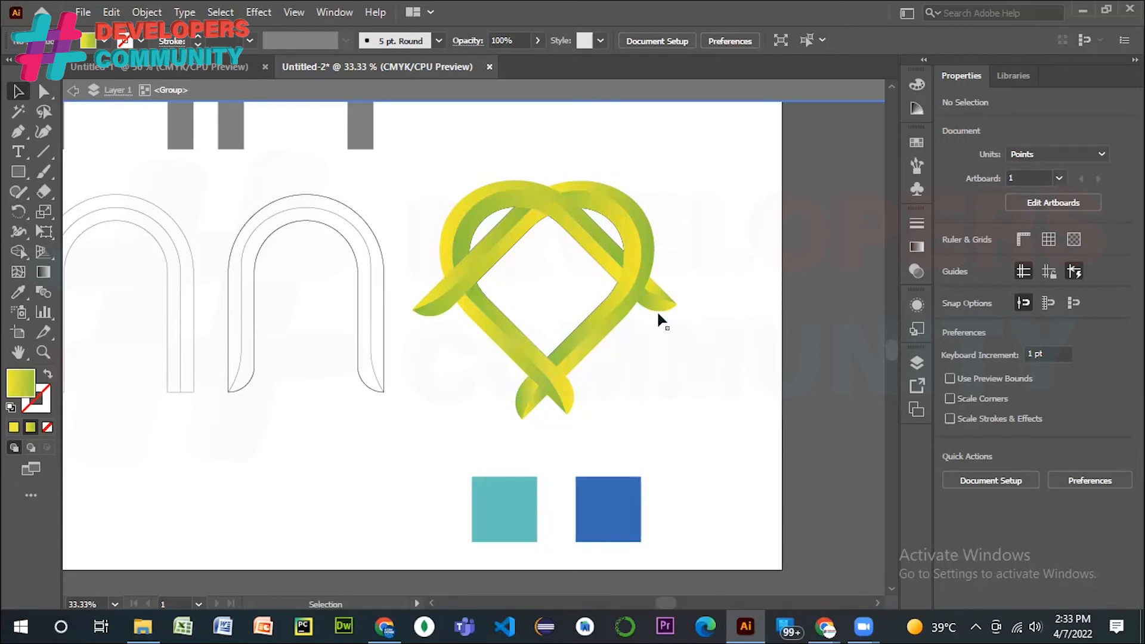
- Set the ending stop of one arch's outer band gradient to an orange swatch, close the swatches, and deselect the band
left_click(470, 200)
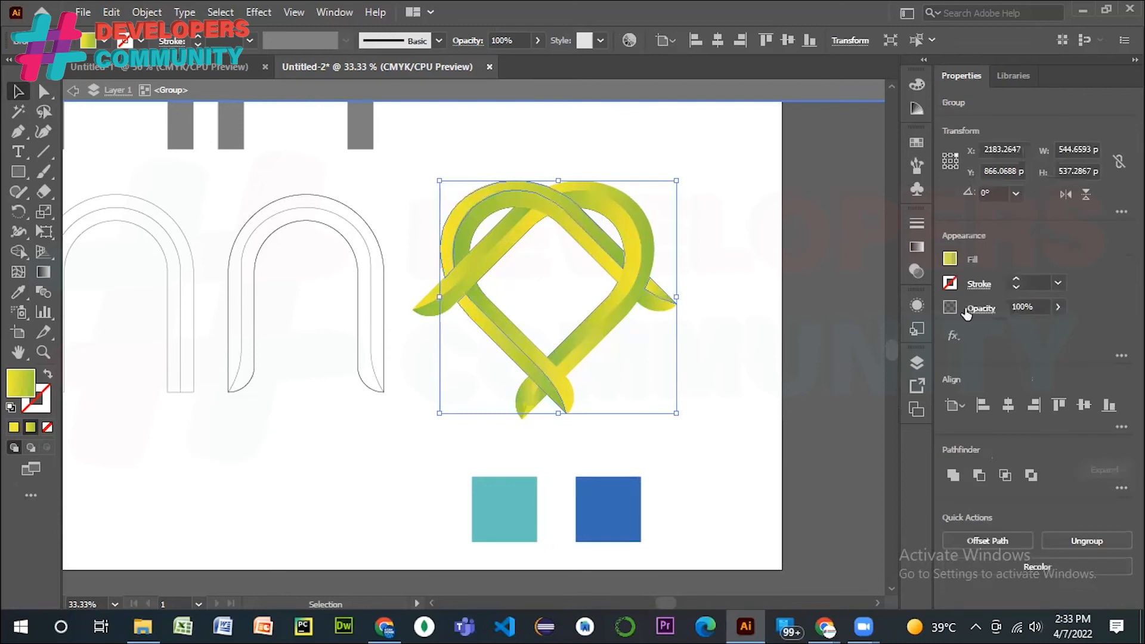
left_click(916, 247)
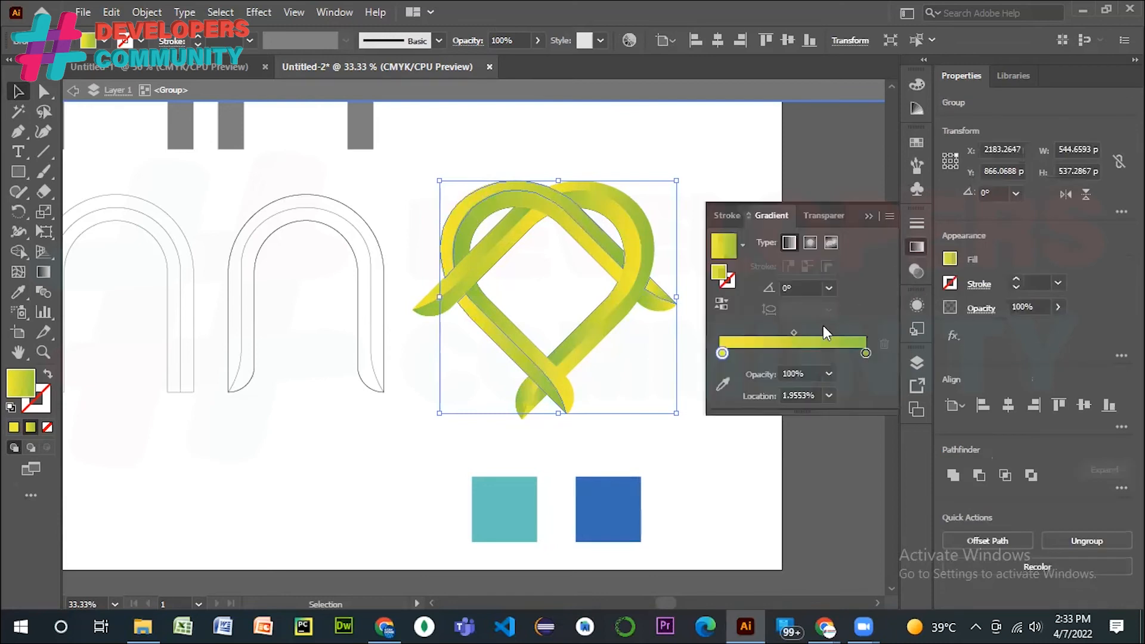
double_click(865, 353)
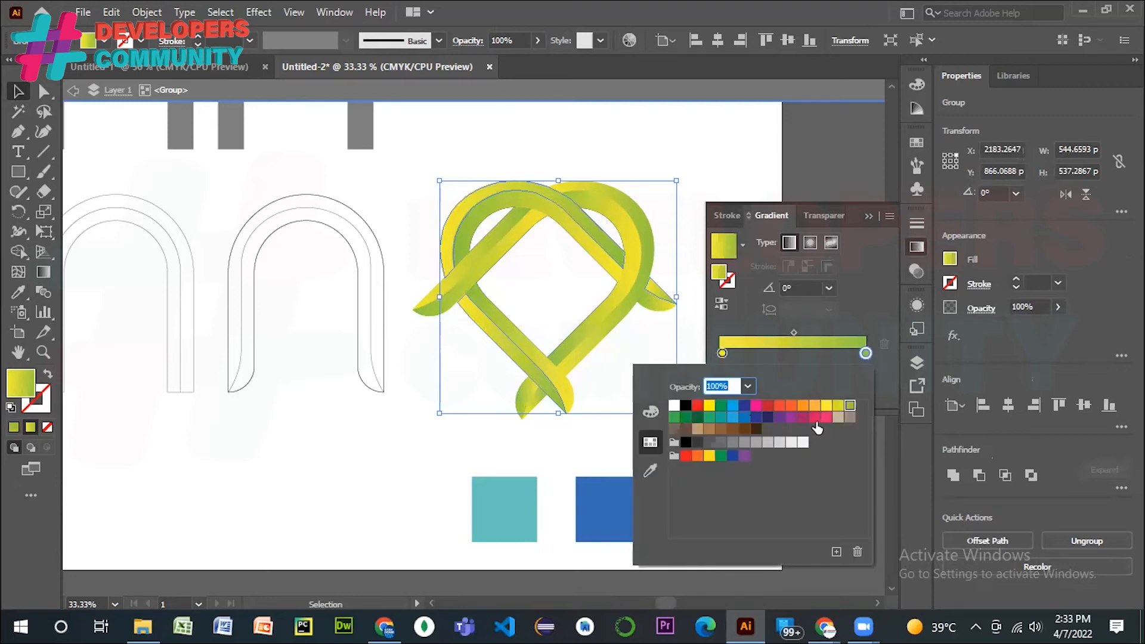
left_click(793, 417)
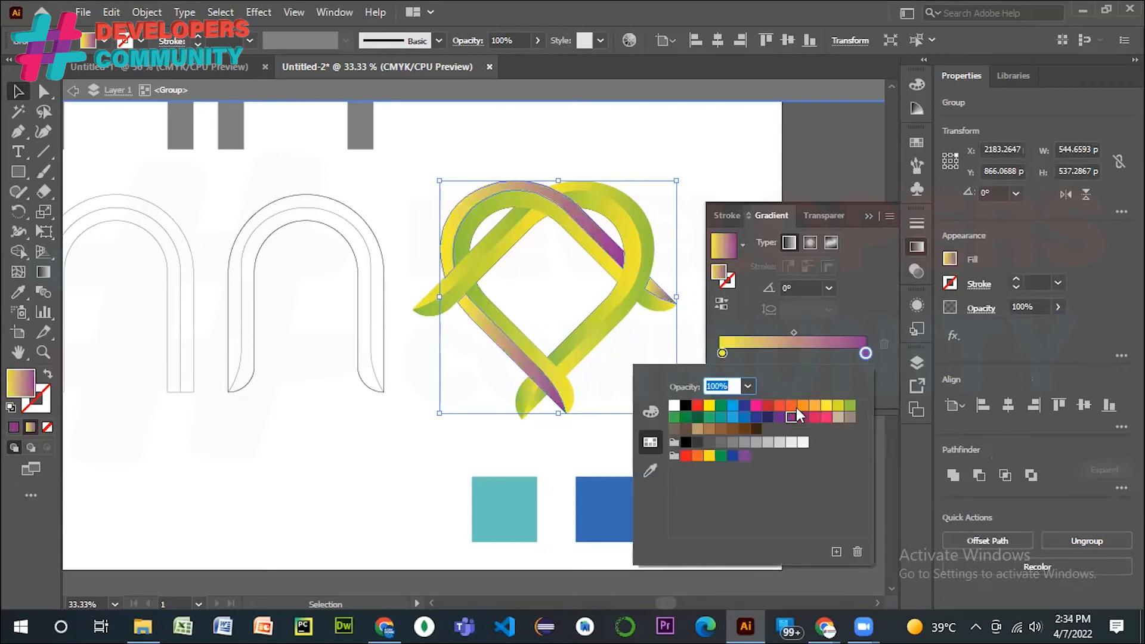
left_click(793, 406)
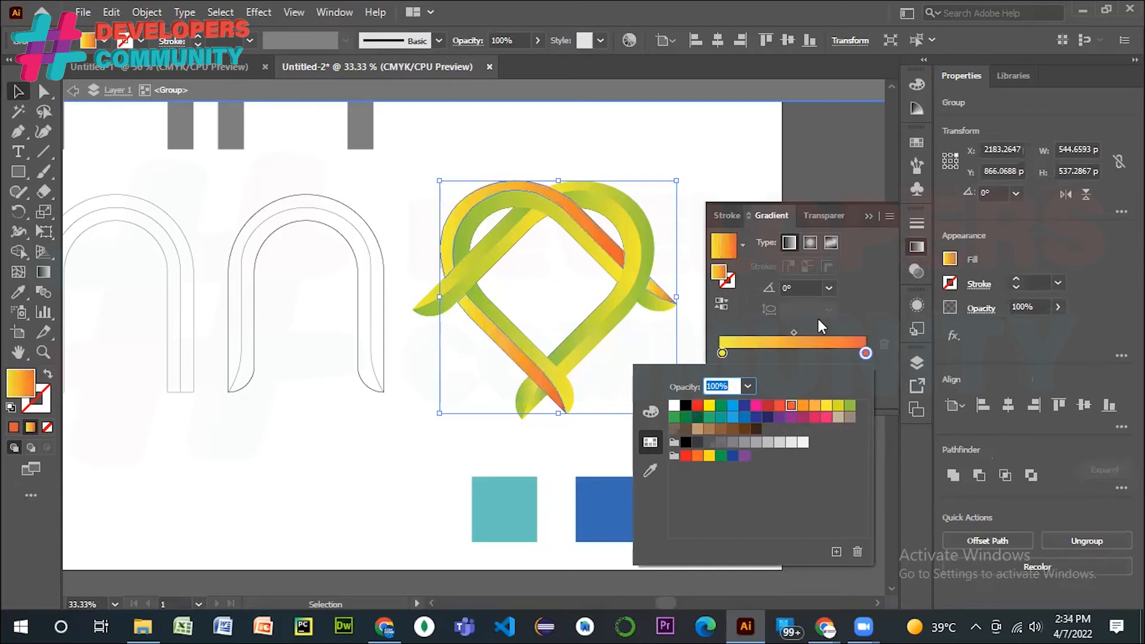
left_click(868, 212)
left_click(728, 149)
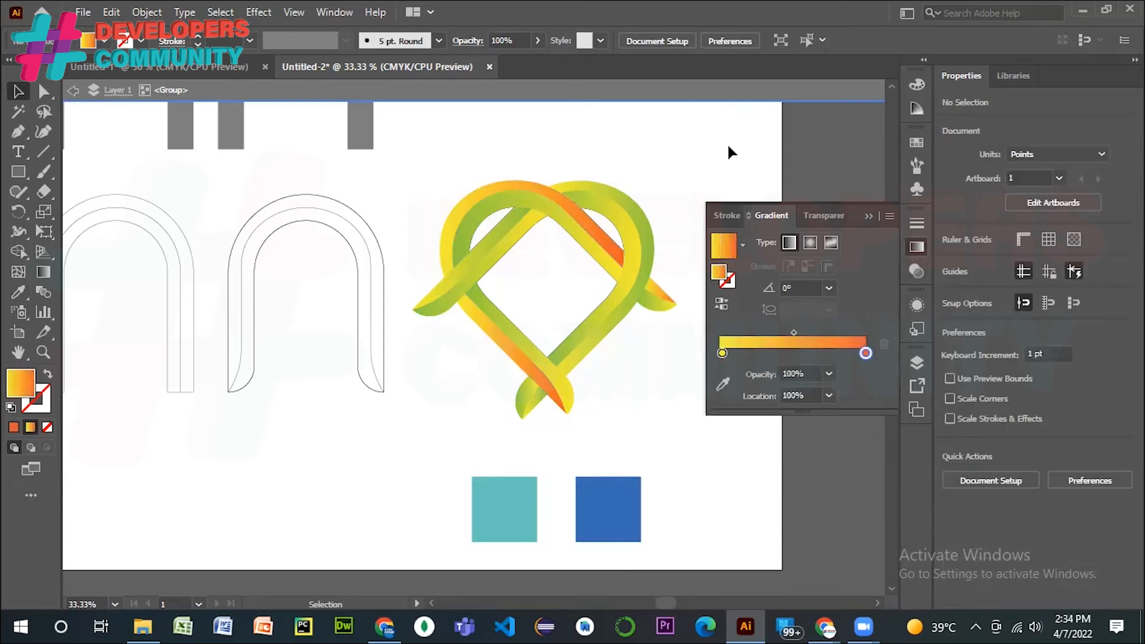
- Copy the yellow-to-orange gradient onto the other arch's outer band with the Eyedropper, close the gradient settings, and deselect it
left_click(634, 204)
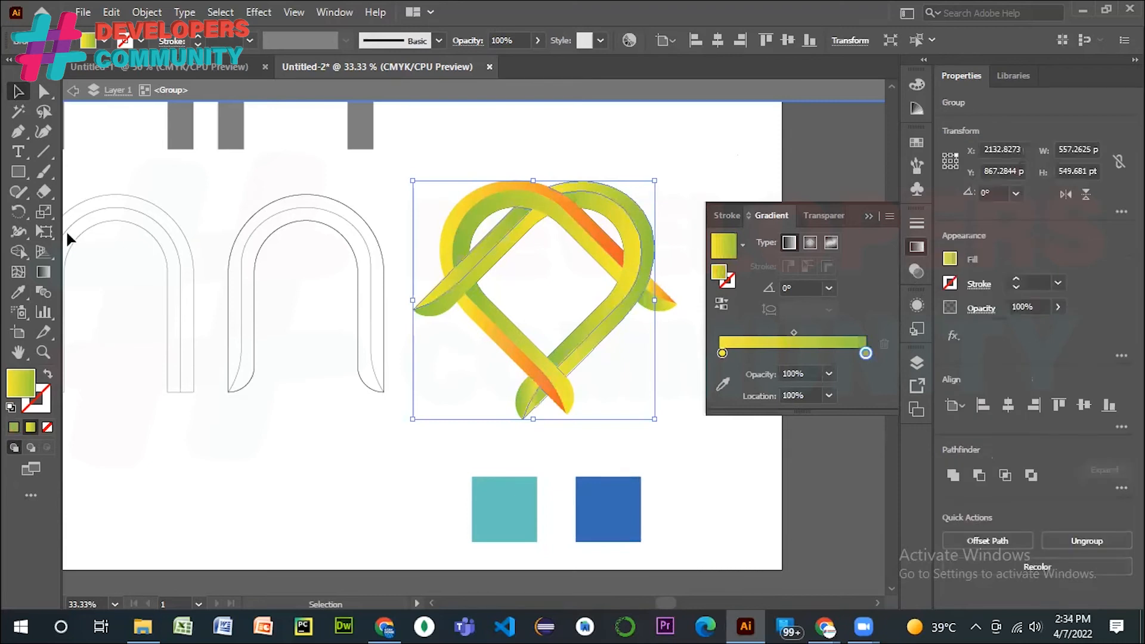
left_click(18, 291)
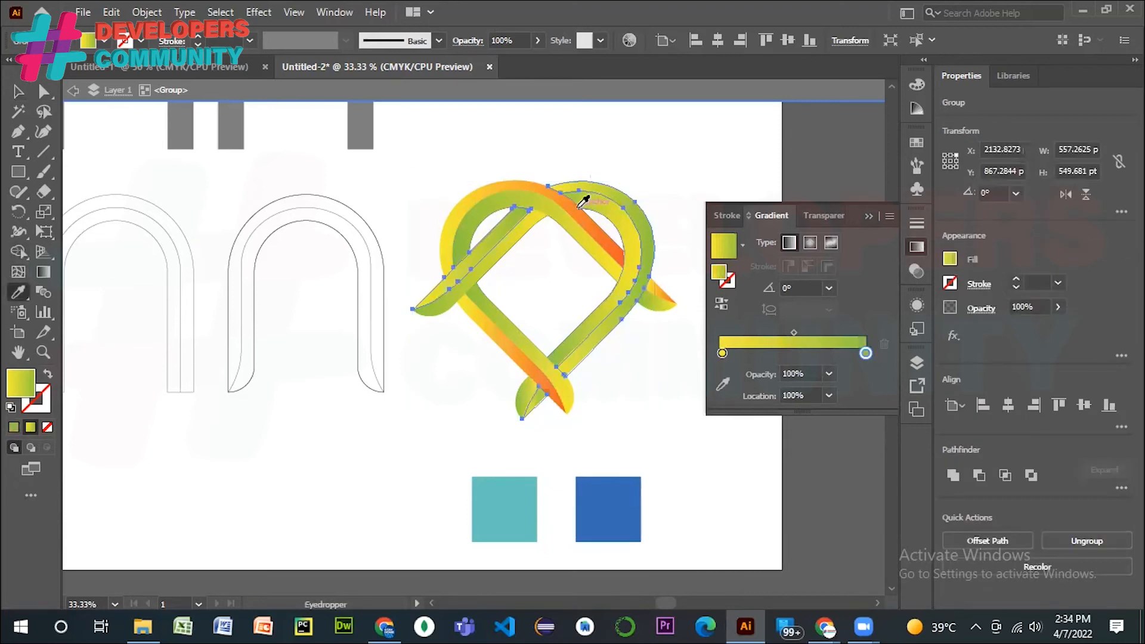
left_click(583, 200)
left_click(16, 92)
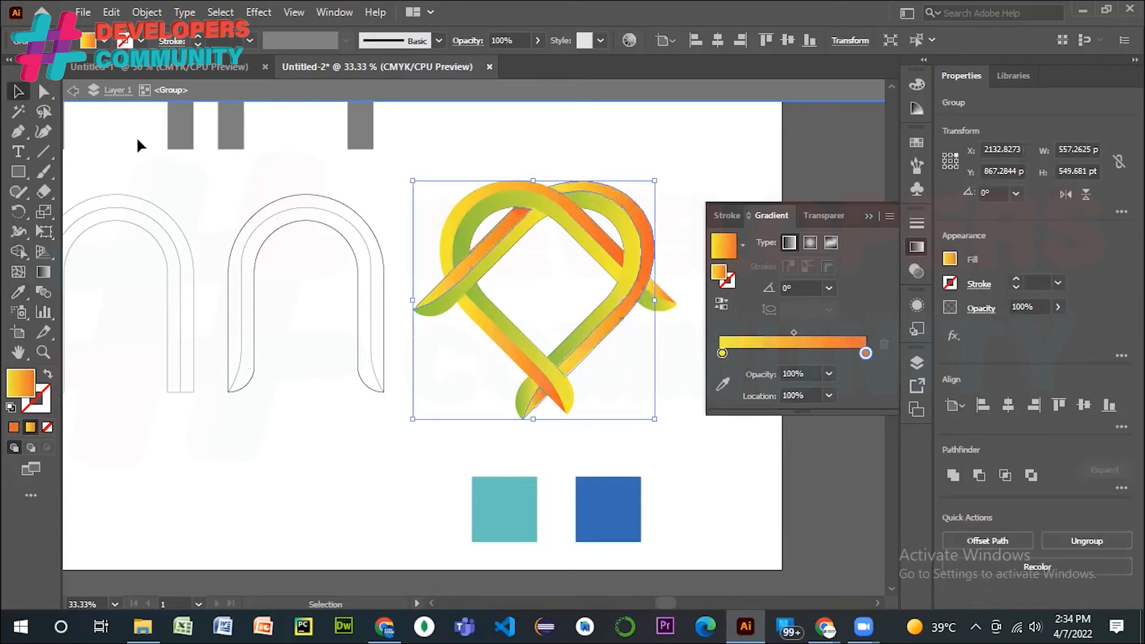
left_click(867, 216)
left_click(698, 150)
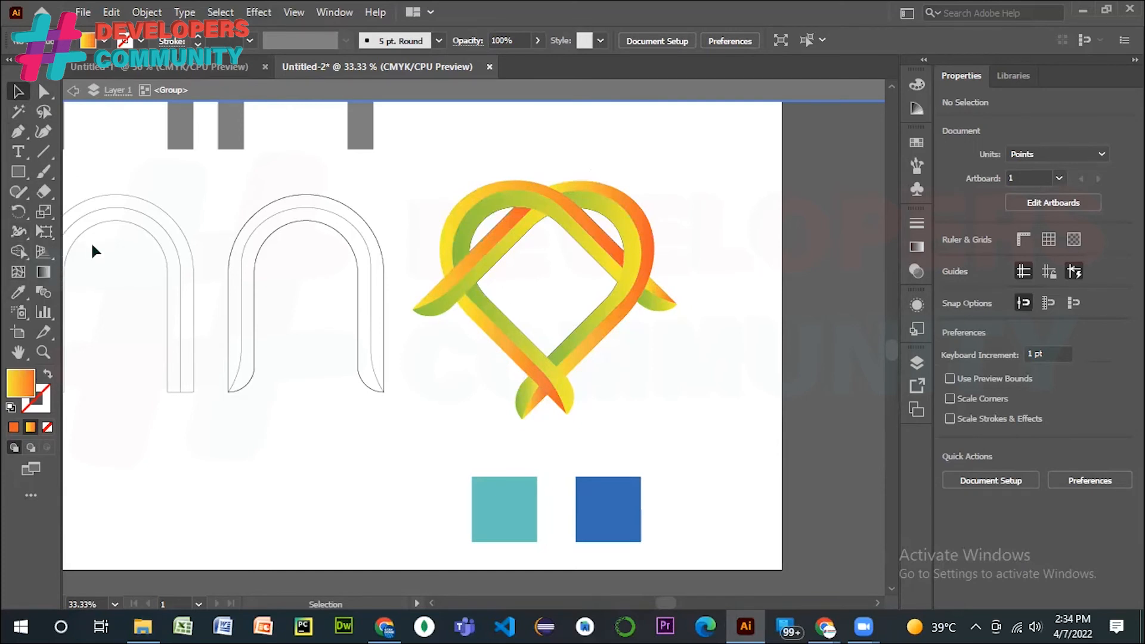
left_click(335, 13)
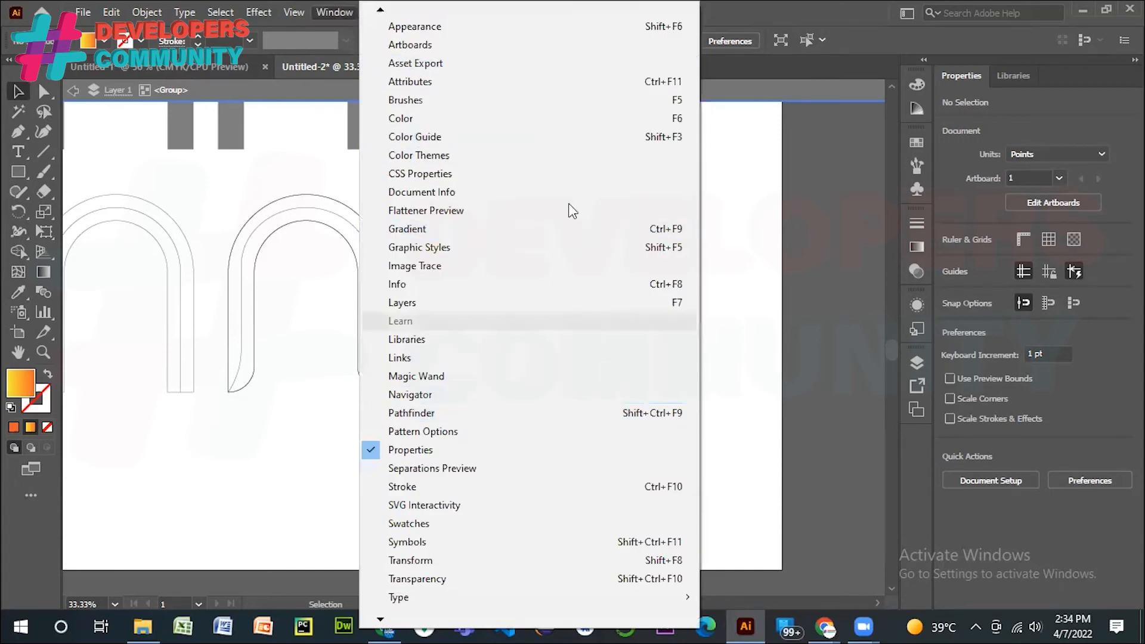
left_click(769, 202)
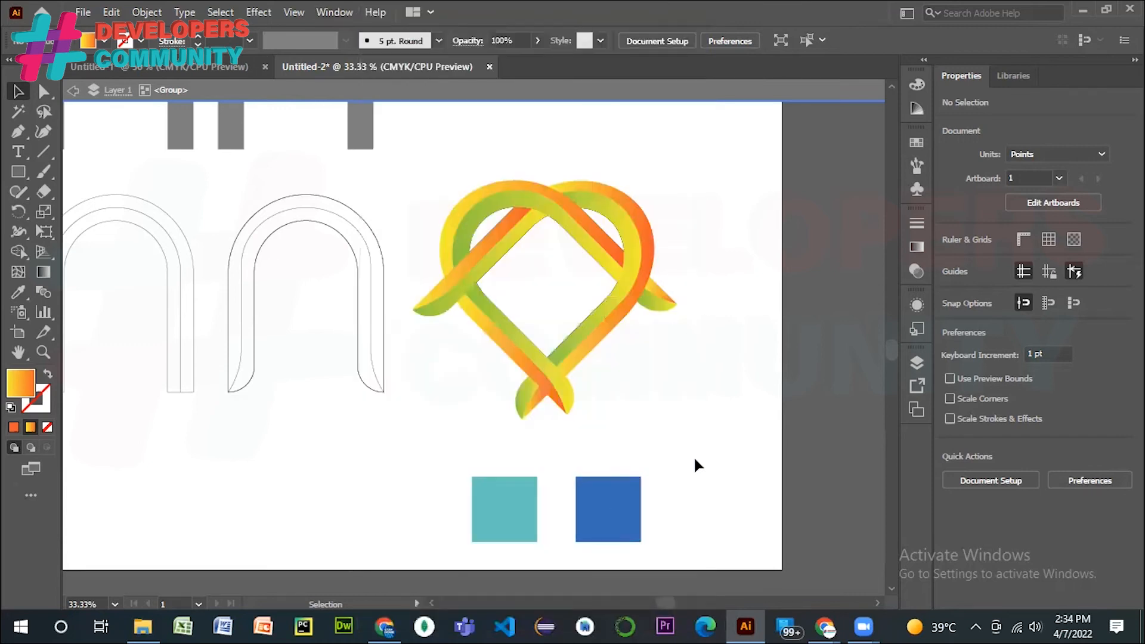
- Draw two overlapping rectangles, about 216 by 204 pt and 252 by 218 pt, below the leftmost arch outline, and deselect them
scroll(598, 476, "down", 2)
scroll(460, 455, "up", 3)
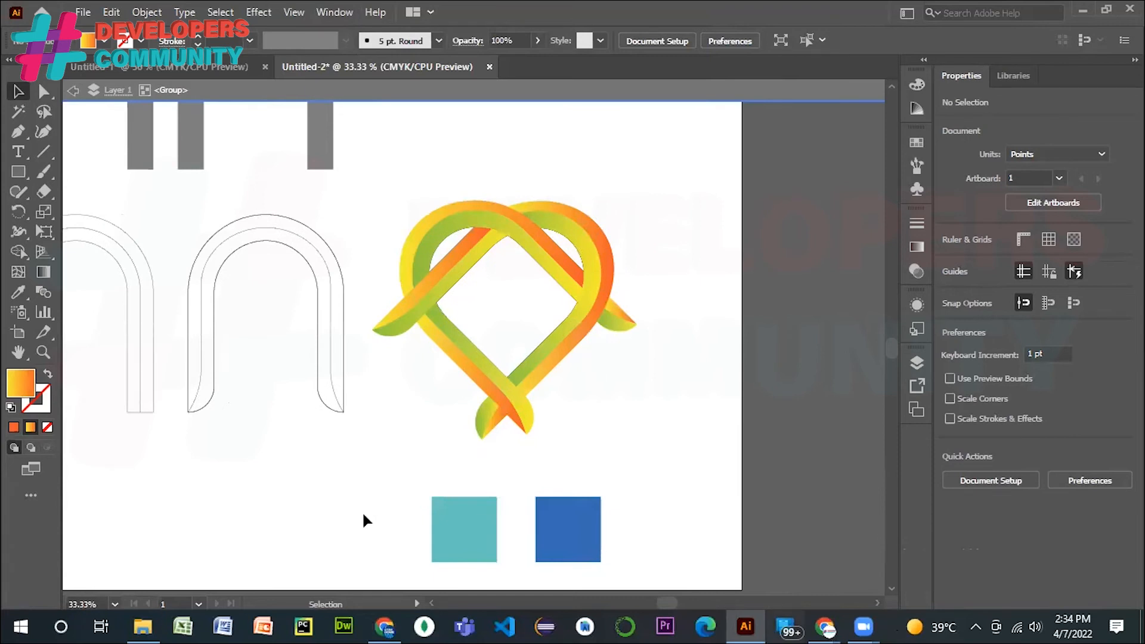
scroll(362, 510, "left", 6)
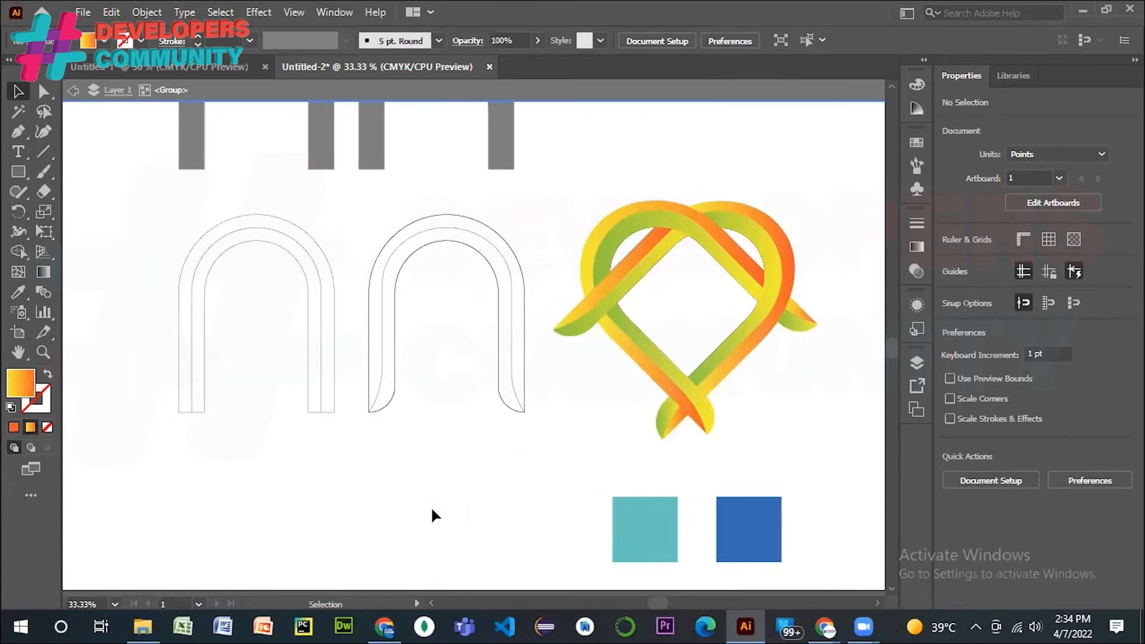
scroll(432, 509, "down", 2)
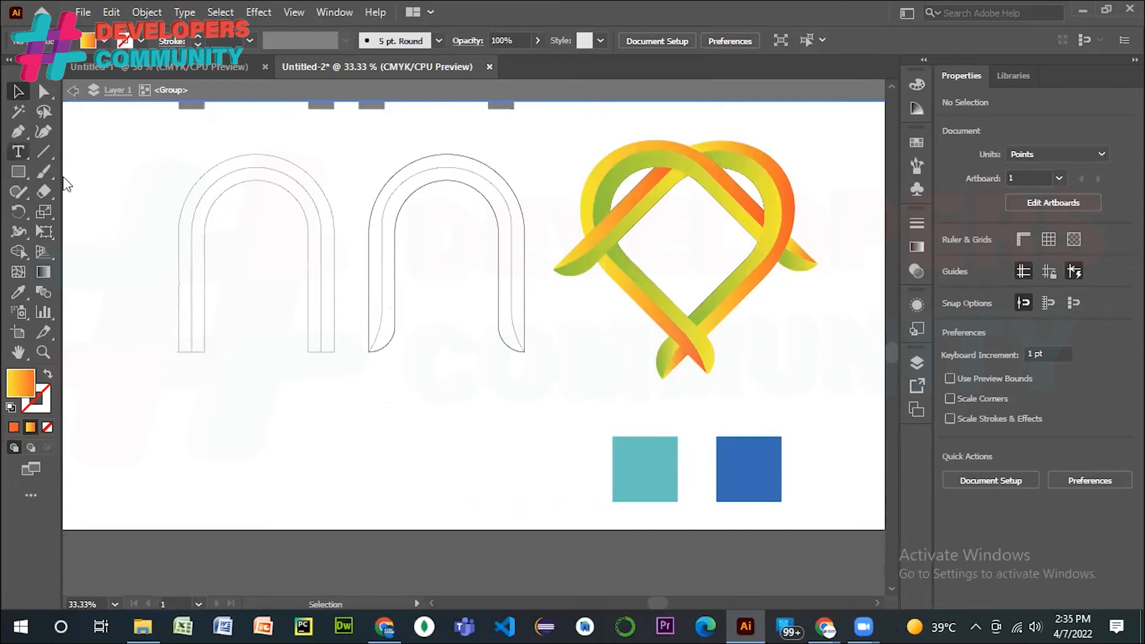
left_click(18, 174)
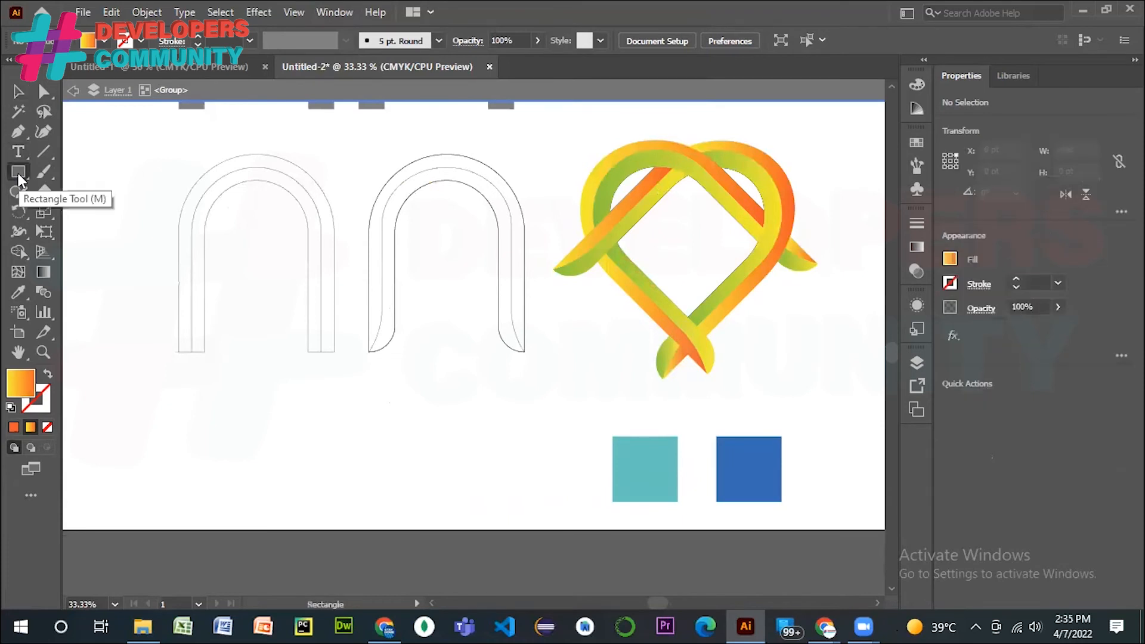
left_click_drag(159, 378, 253, 467)
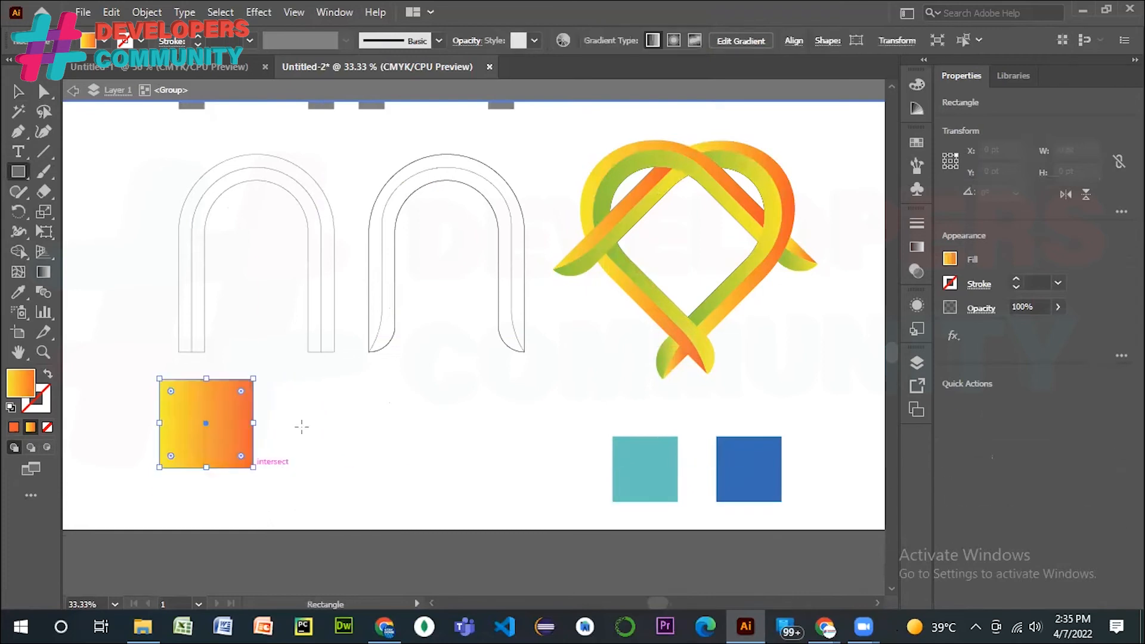
left_click(126, 173)
left_click(596, 340)
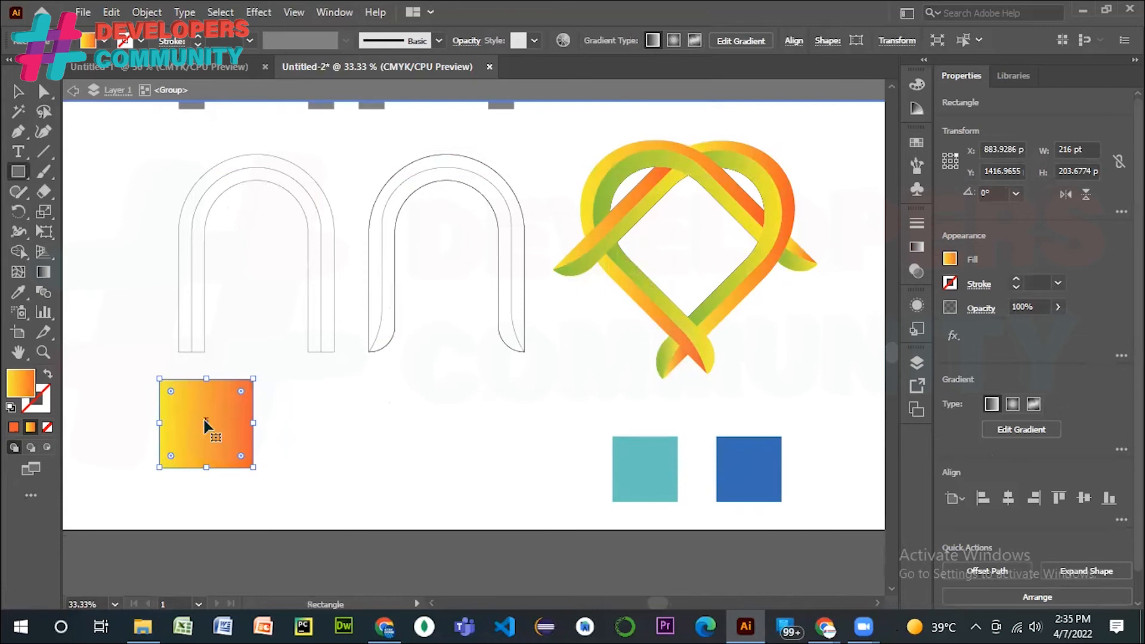
left_click_drag(212, 424, 321, 518)
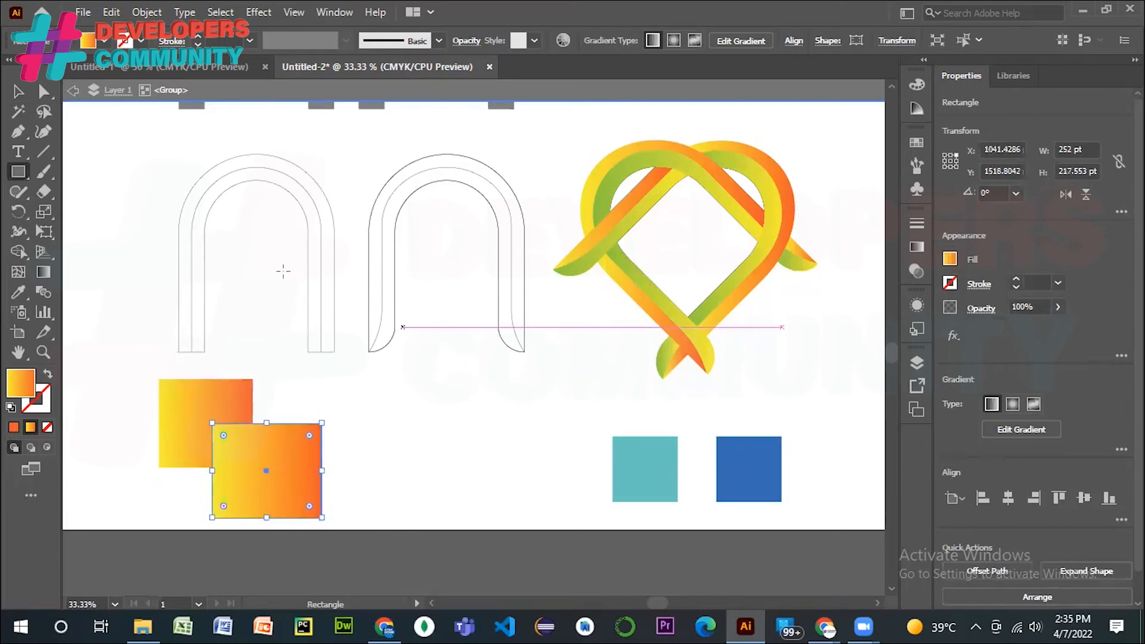
left_click(19, 93)
left_click(116, 205)
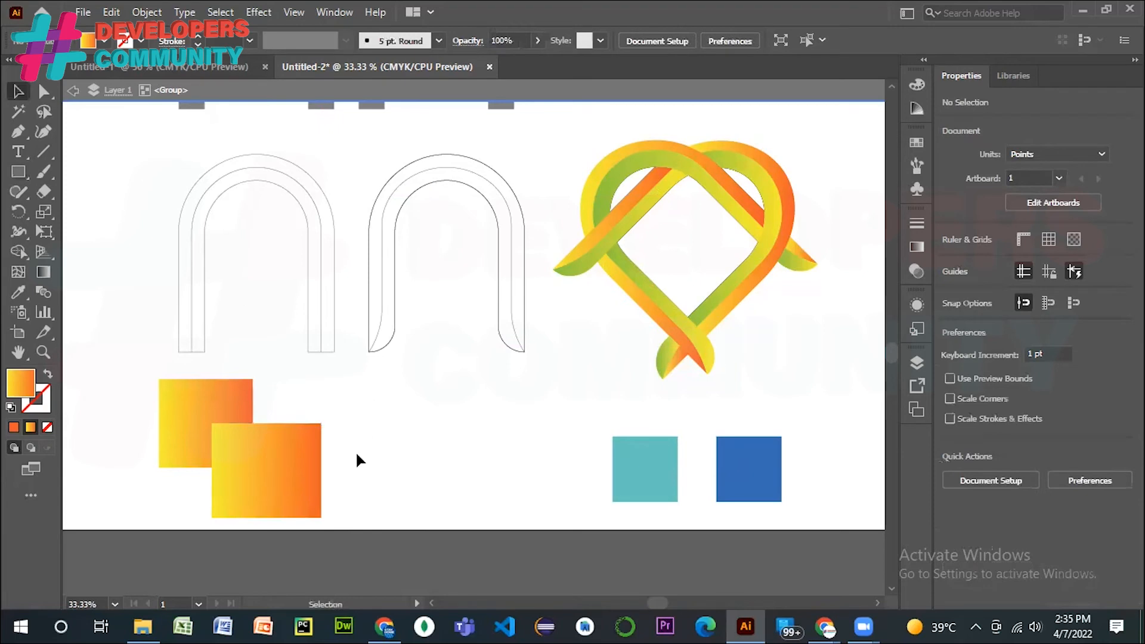
- Set the upper rectangle's width and height to 200 pt each
left_click(188, 403)
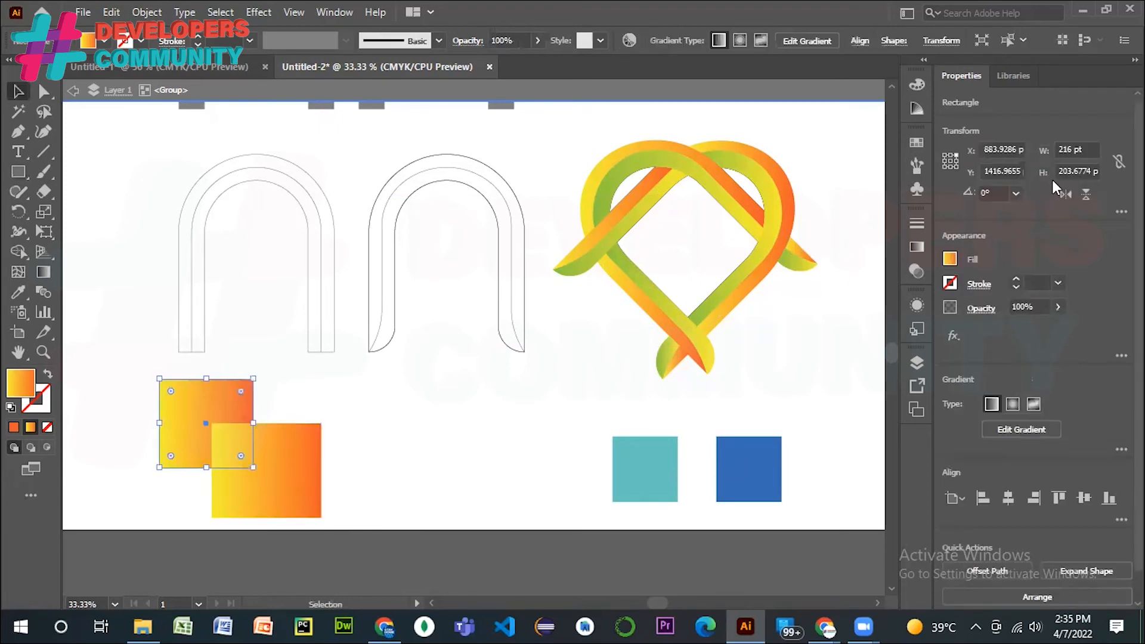
double_click(1065, 149)
type("200")
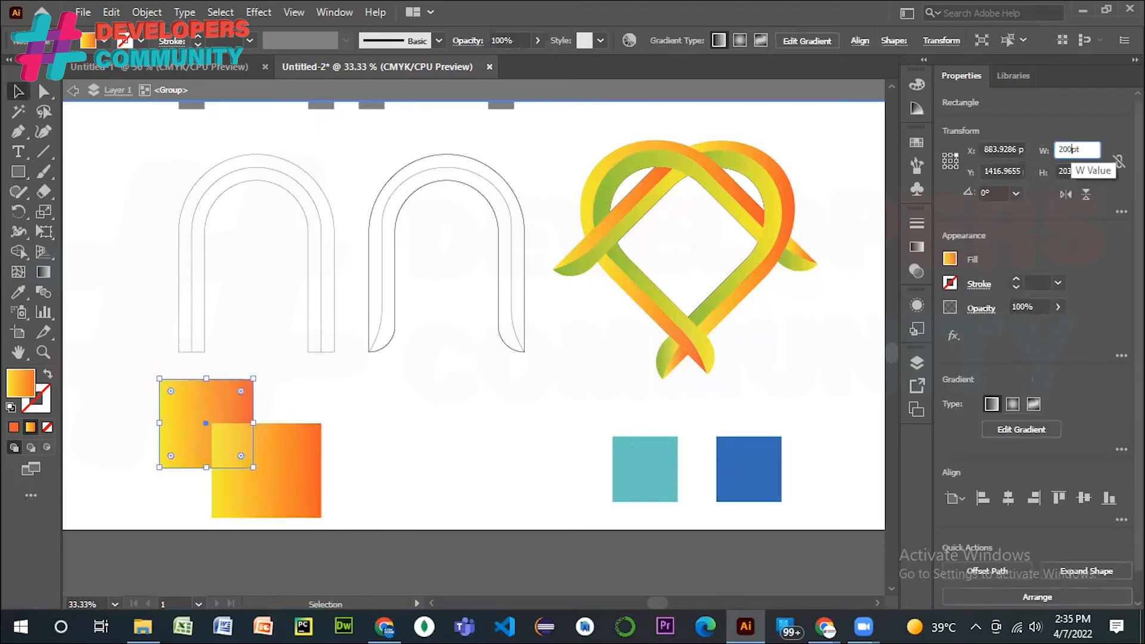
key("Tab")
type("200")
key("Return")
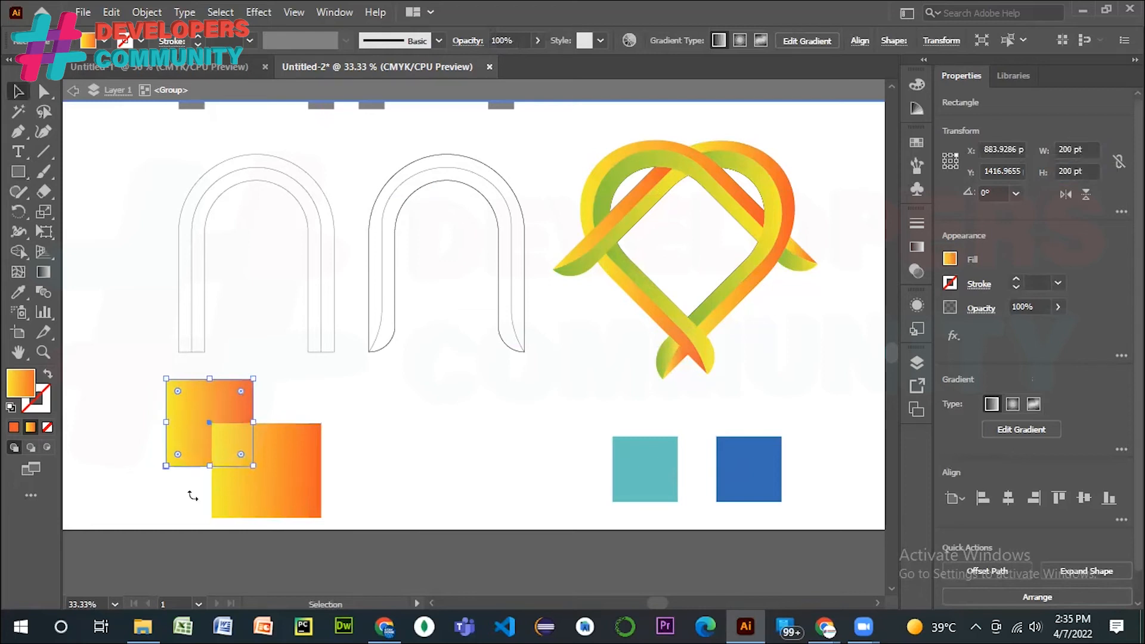
- Set the lower rectangle's width and height to 200 pt each, and deselect it
left_click(291, 480)
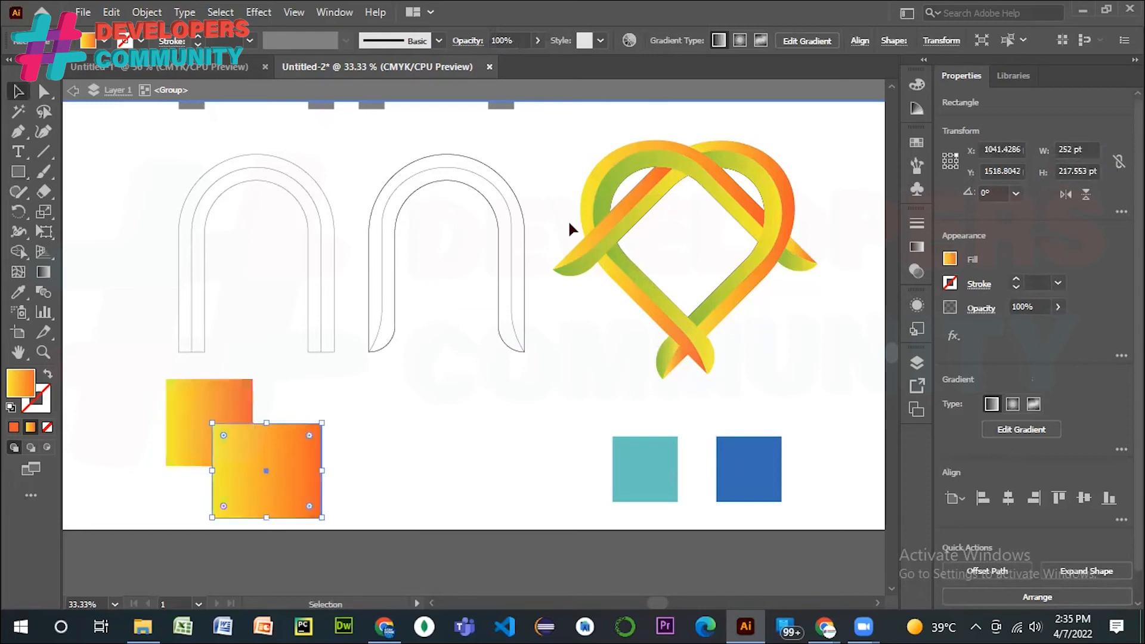
left_click(1068, 149)
type("200")
key("Tab")
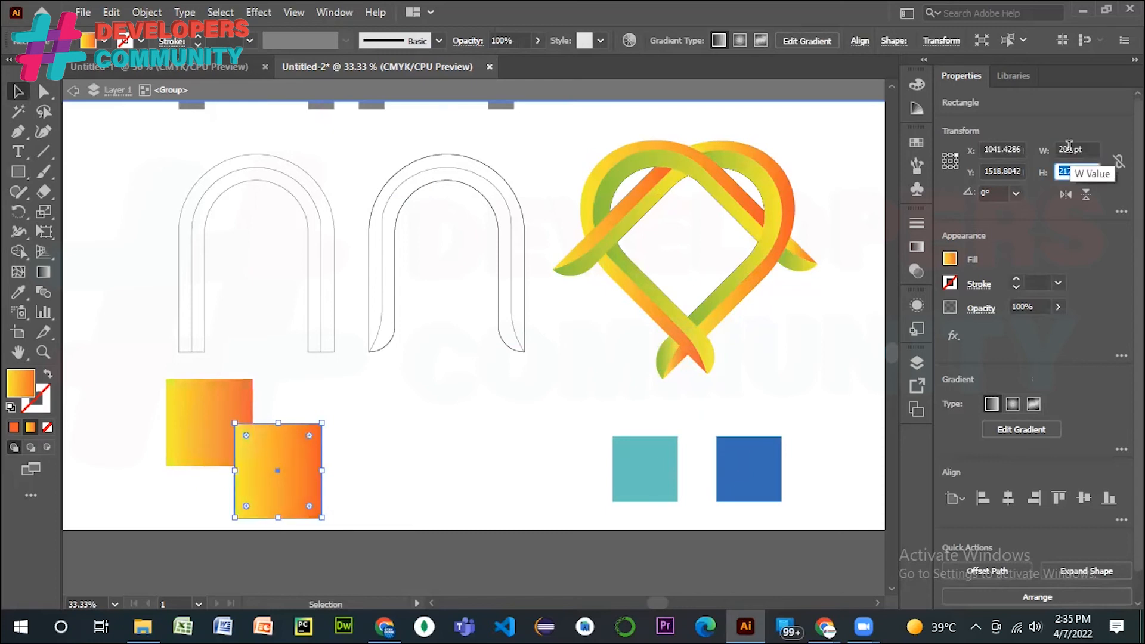
type("200")
key("Return")
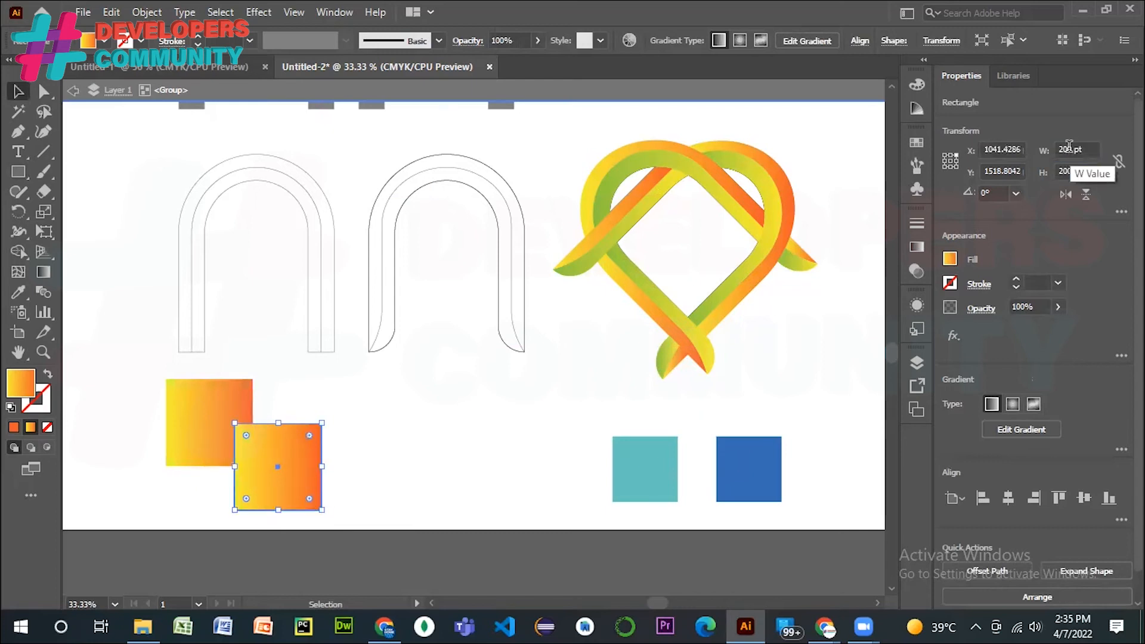
left_click(476, 468)
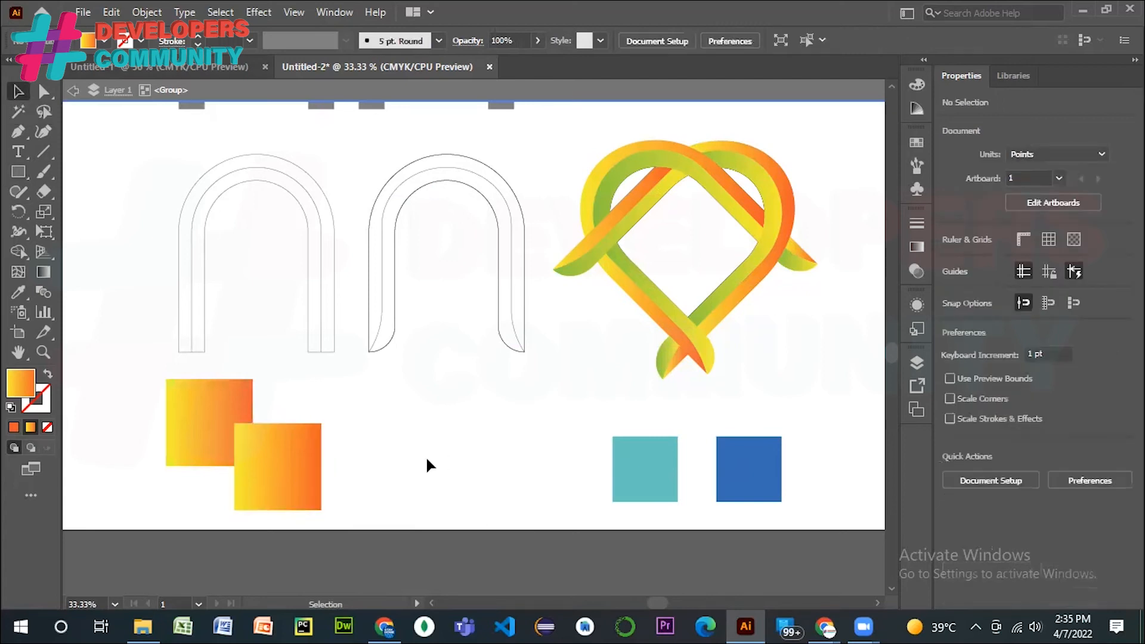
- Open the Pathfinder options, unite the two overlapping 200 pt squares into one shape, and deselect it
left_click_drag(116, 390, 339, 508)
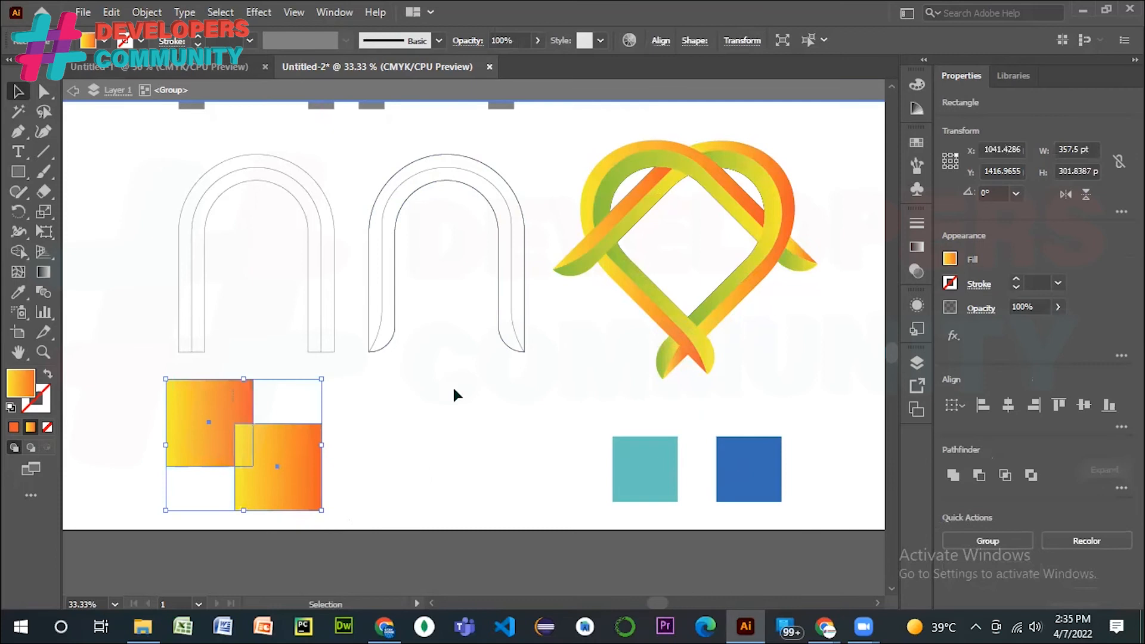
left_click(333, 17)
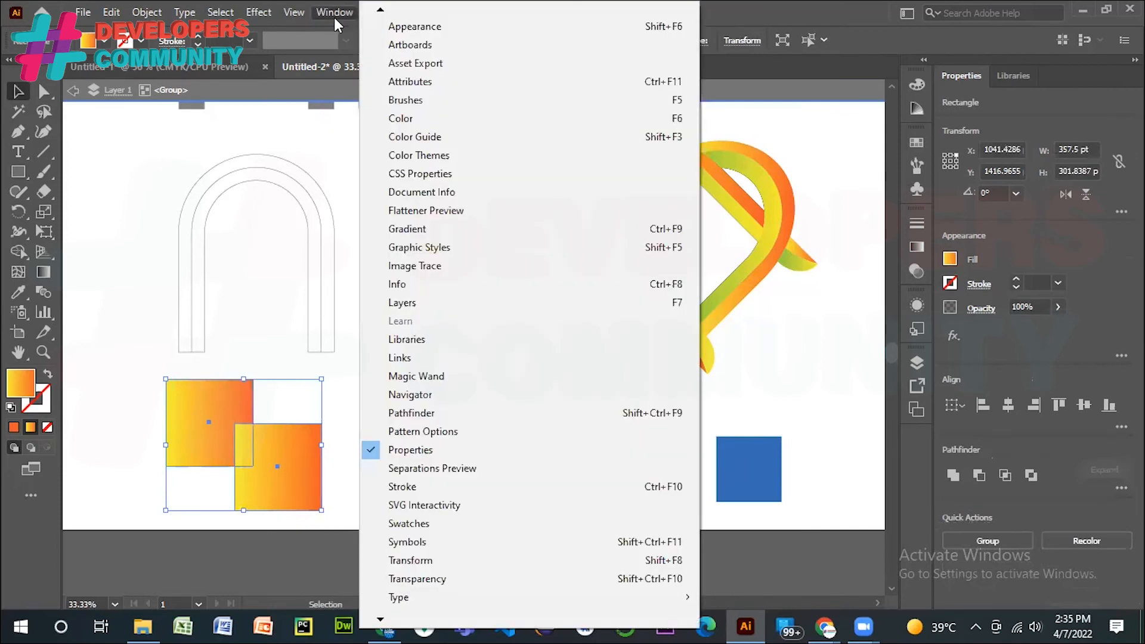
left_click(417, 413)
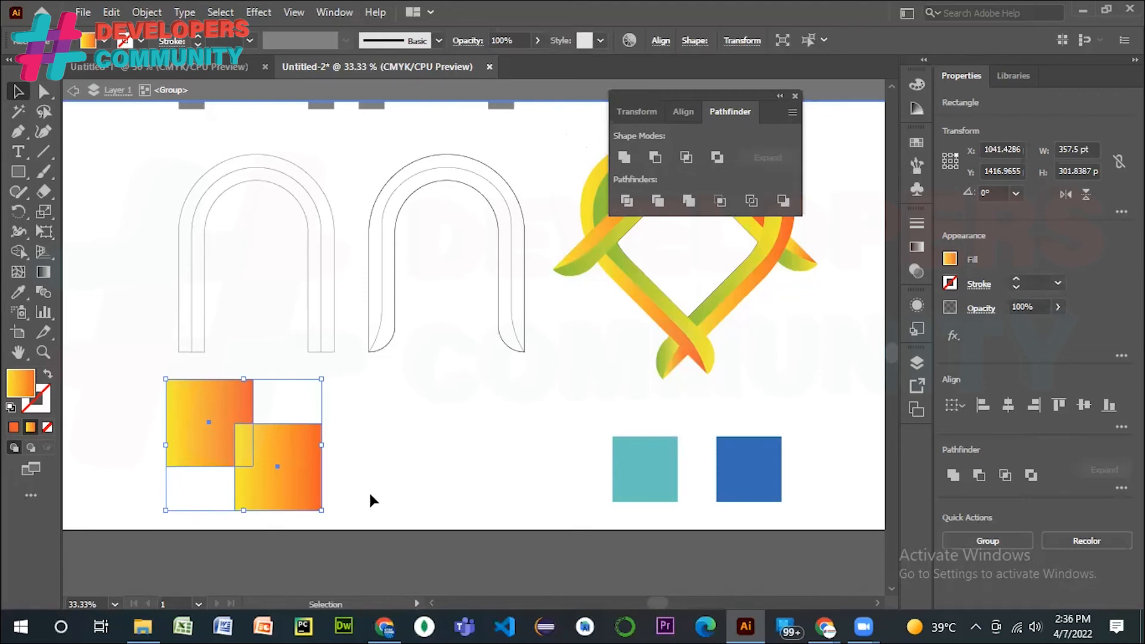
left_click(477, 454)
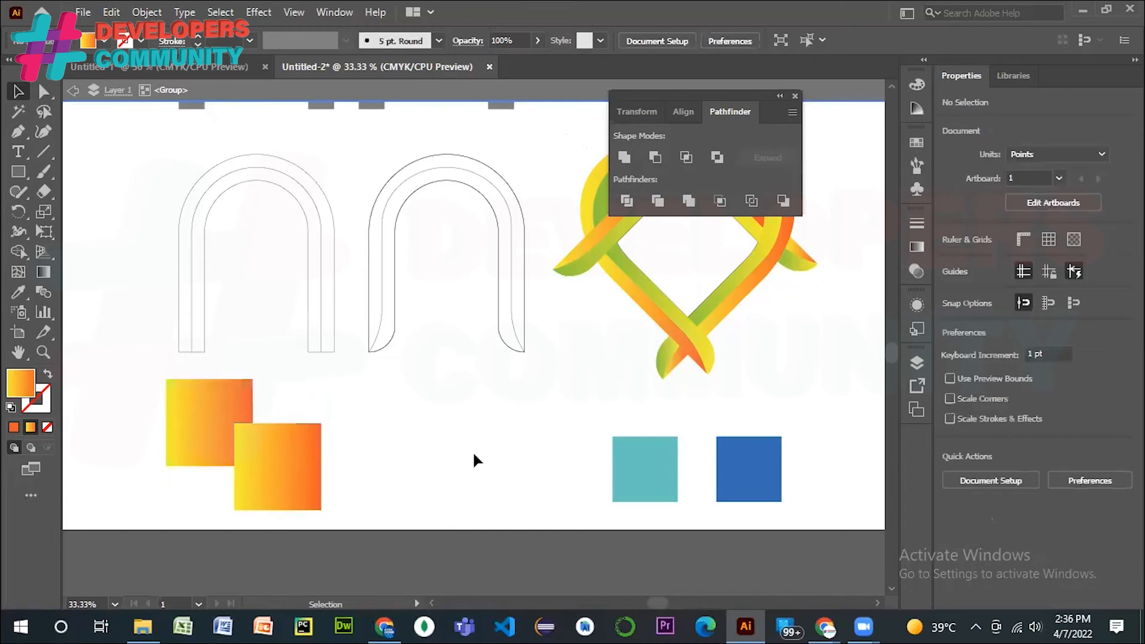
left_click_drag(107, 380, 376, 506)
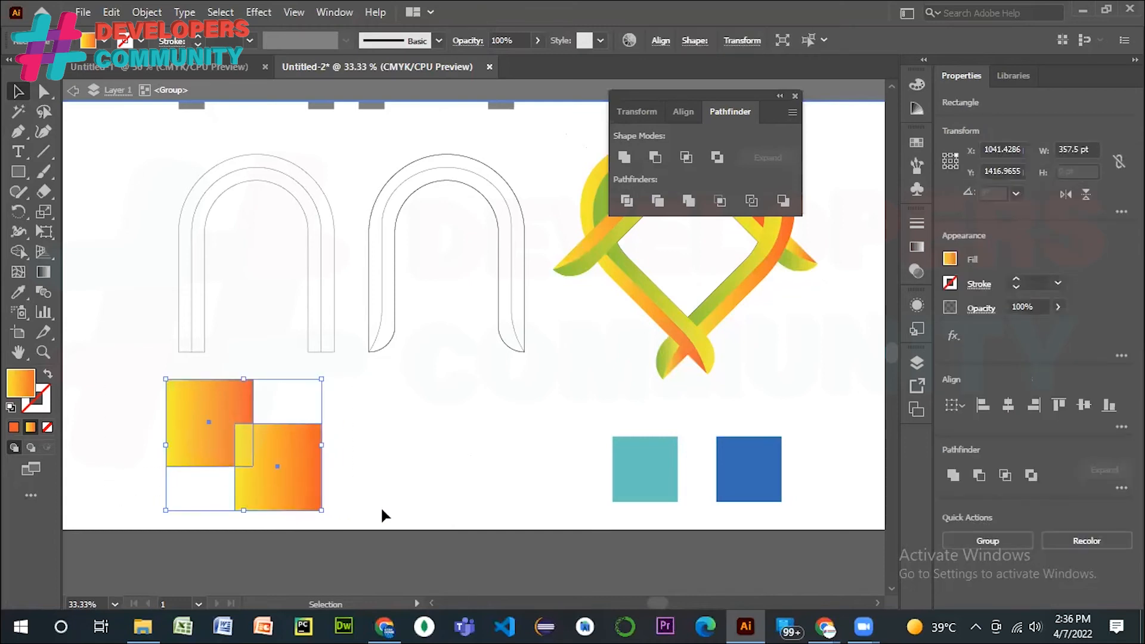
left_click(624, 158)
left_click(477, 415)
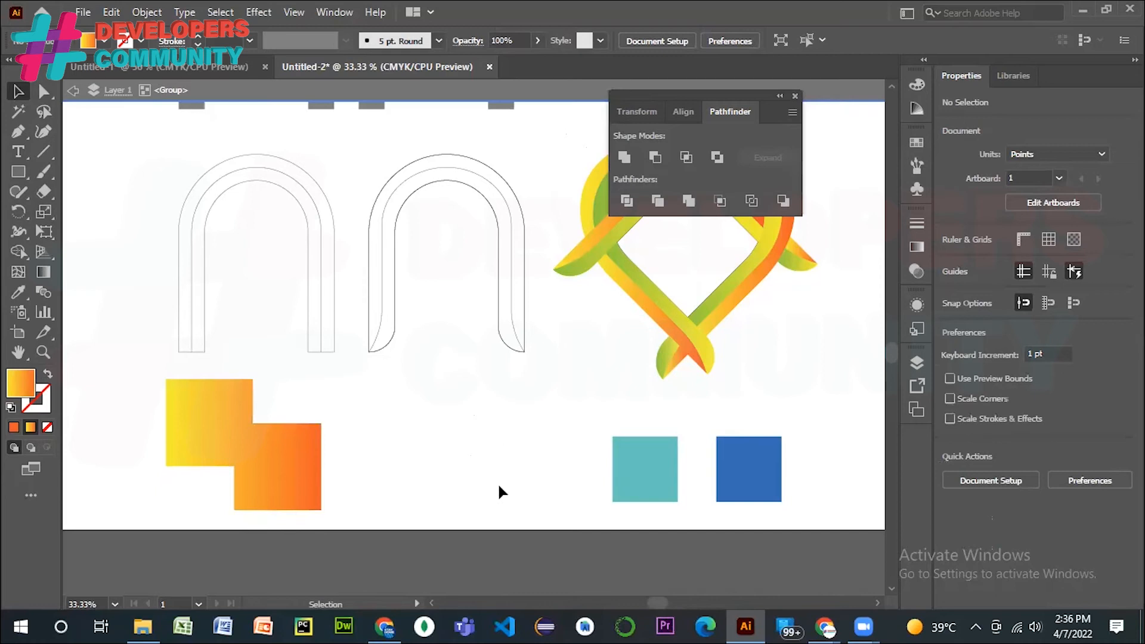
- Extend the artboard's lower edge downward to make more room below the united shape
left_click(19, 332)
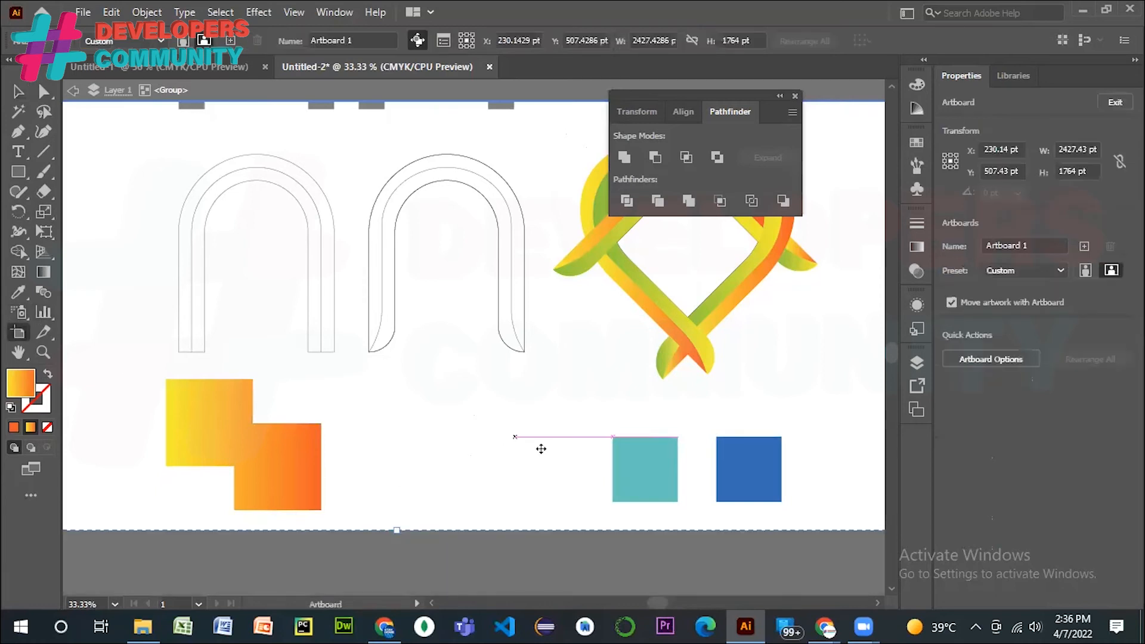
scroll(431, 460, "down", 5)
scroll(436, 320, "down", 2)
left_click_drag(400, 269, 391, 581)
- Draw a rectangle about 239 by 216 pt below the united shape, using the same yellow-to-orange gradient fill
left_click(18, 172)
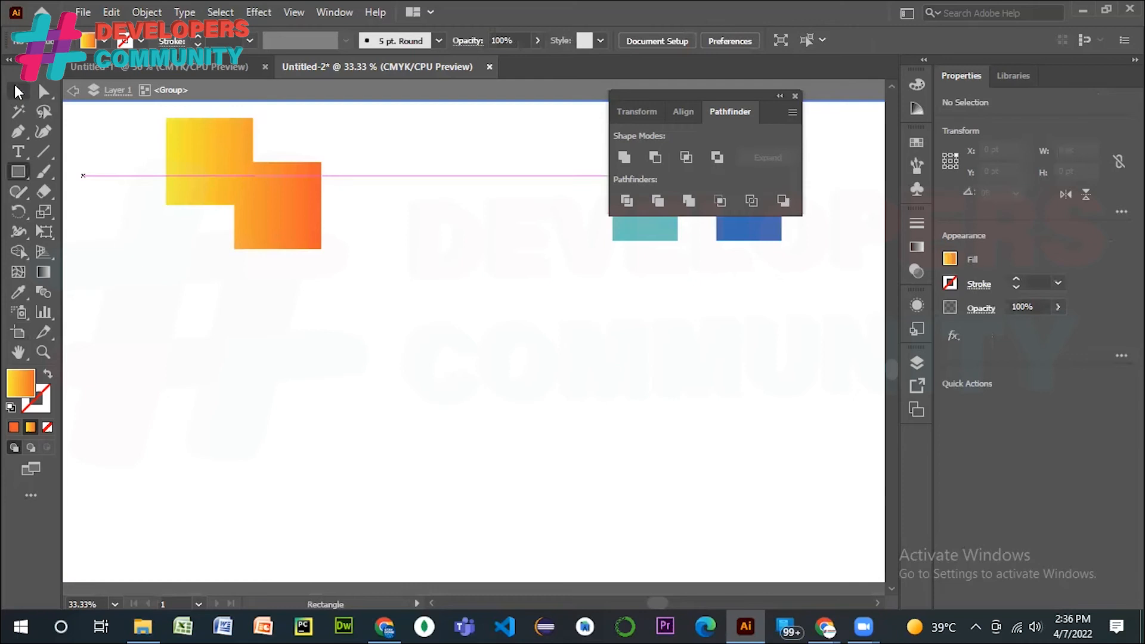
left_click(19, 91)
left_click(184, 120)
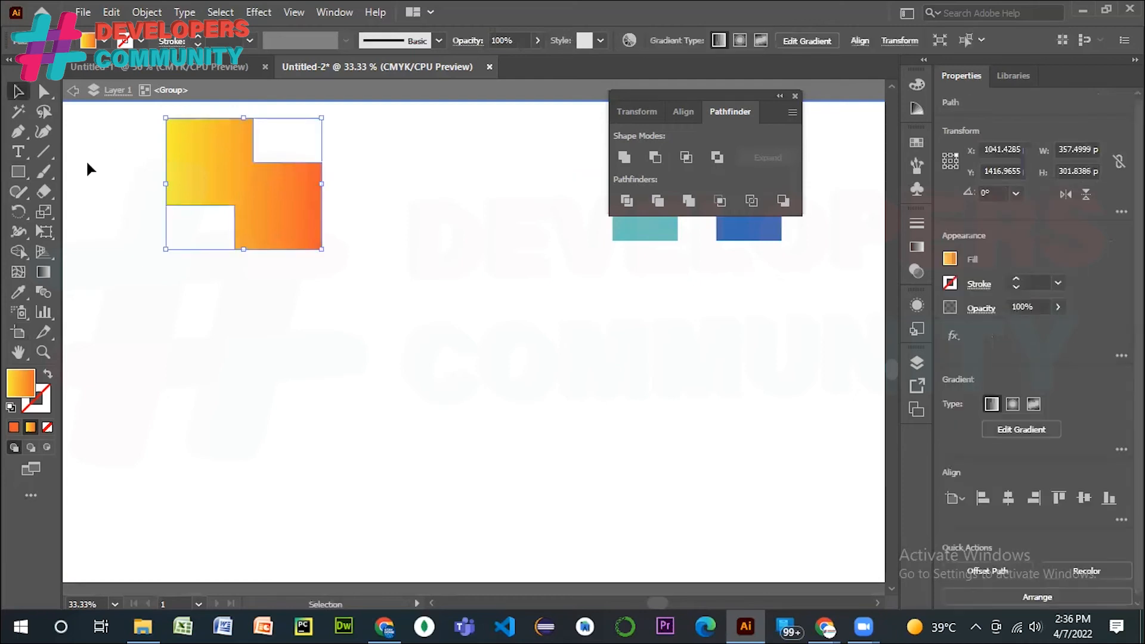
left_click(19, 172)
mouse_move(149, 300)
left_mouse_down()
mouse_move(232, 394)
mouse_move(254, 394)
left_mouse_up()
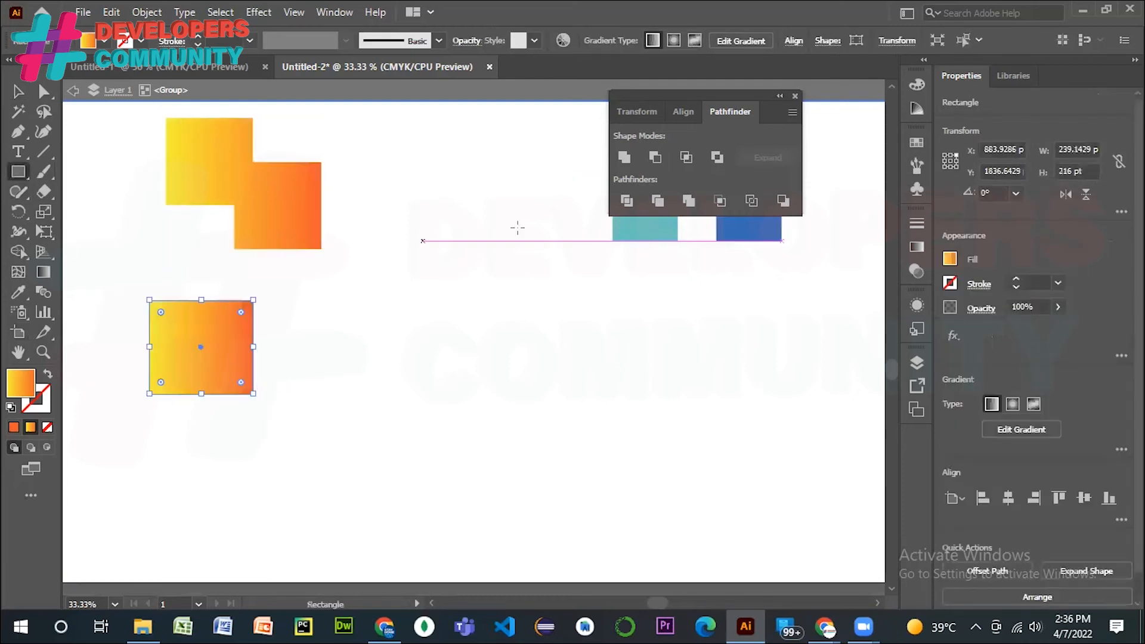
- Set the new rectangle's width and height to 200 pt each
left_click(1061, 151)
type("200")
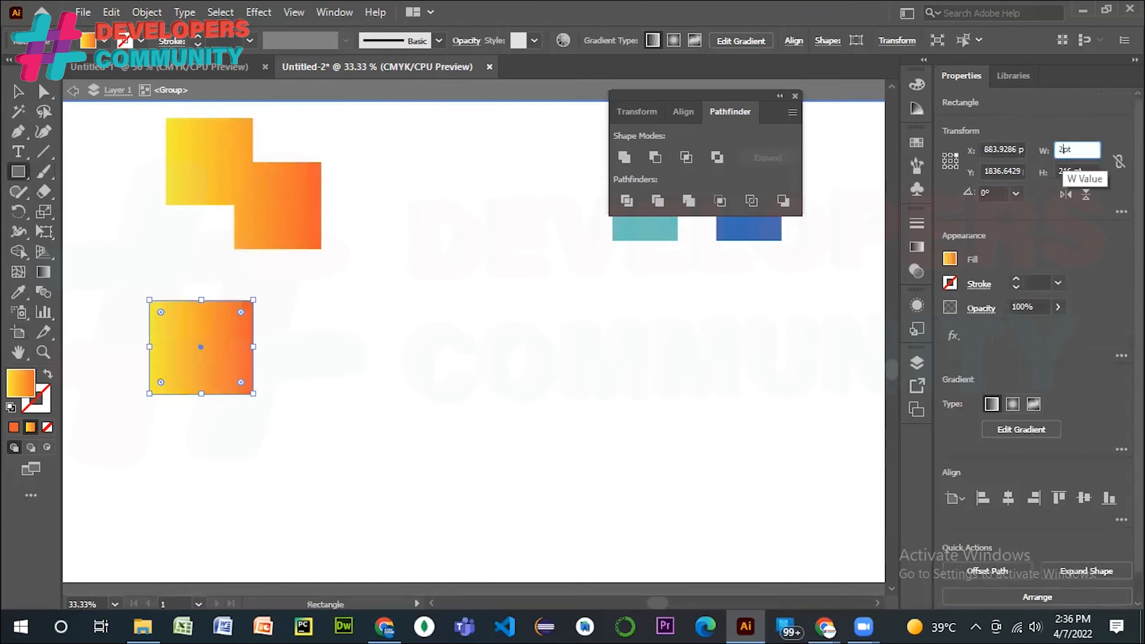
key("Tab")
type("200")
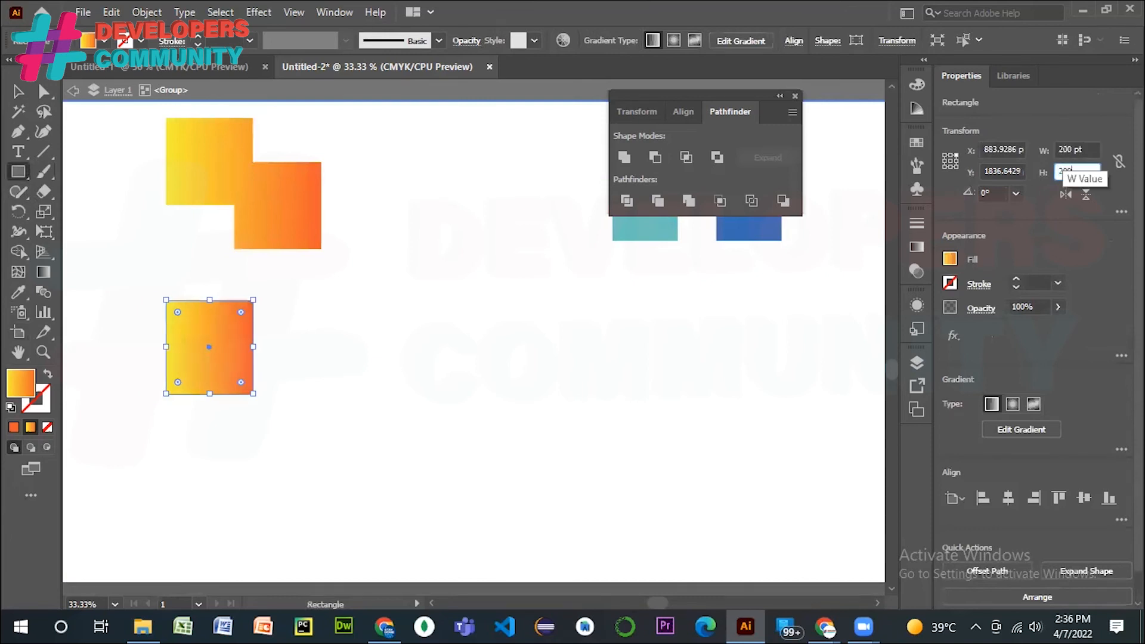
key("Return")
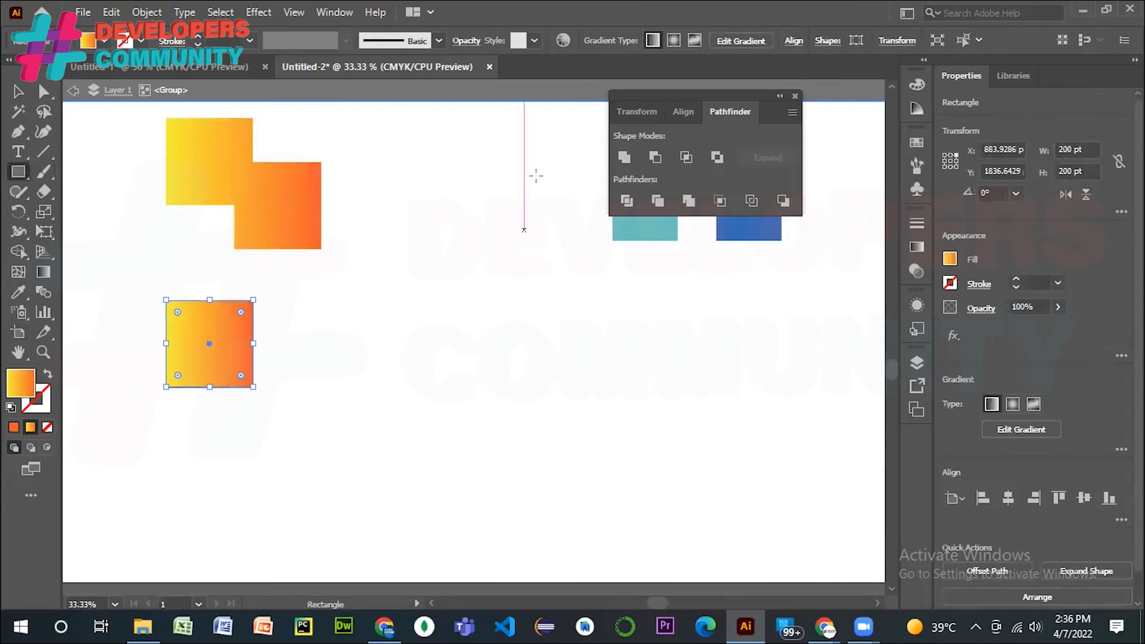
- Duplicate the 200 pt square just to its right with a small gap, and deselect the copy
left_click(18, 91)
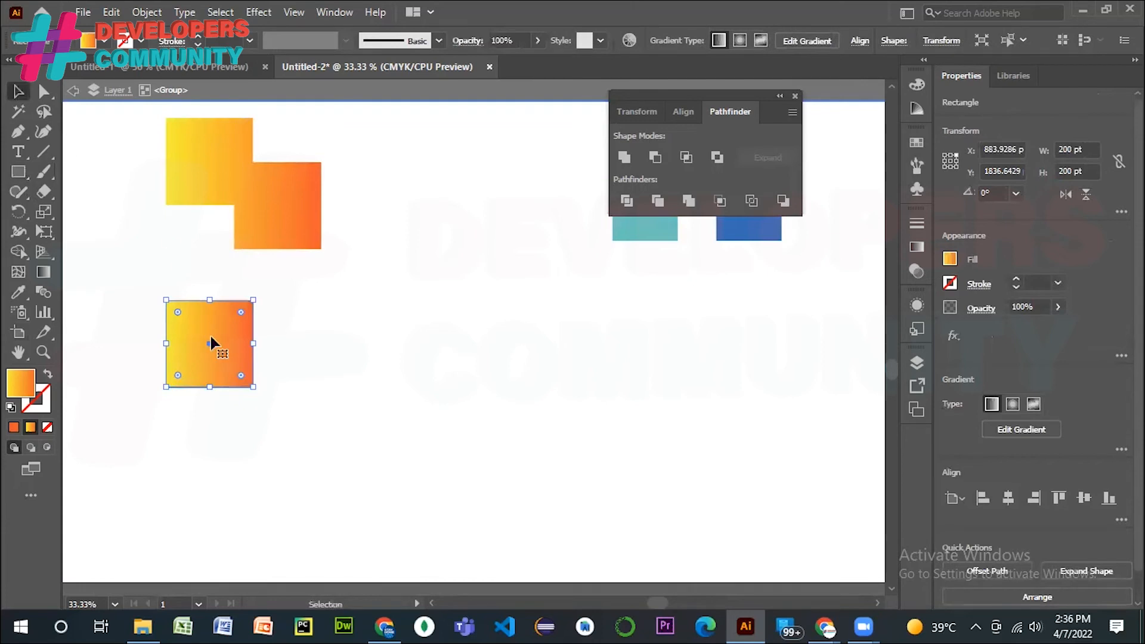
left_click_drag(210, 337, 314, 338)
left_click(443, 355)
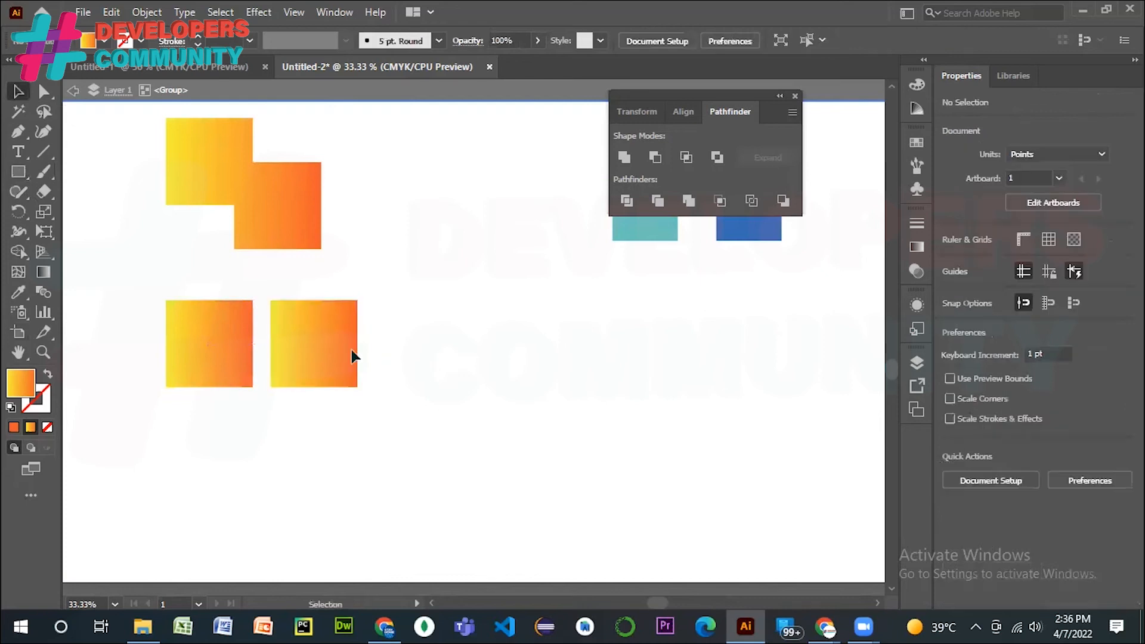
- Repeat the duplication four more times to make a row of six squares, and copy the whole row below it
key("a")
key("v")
left_click(341, 352)
key("ctrl+d")
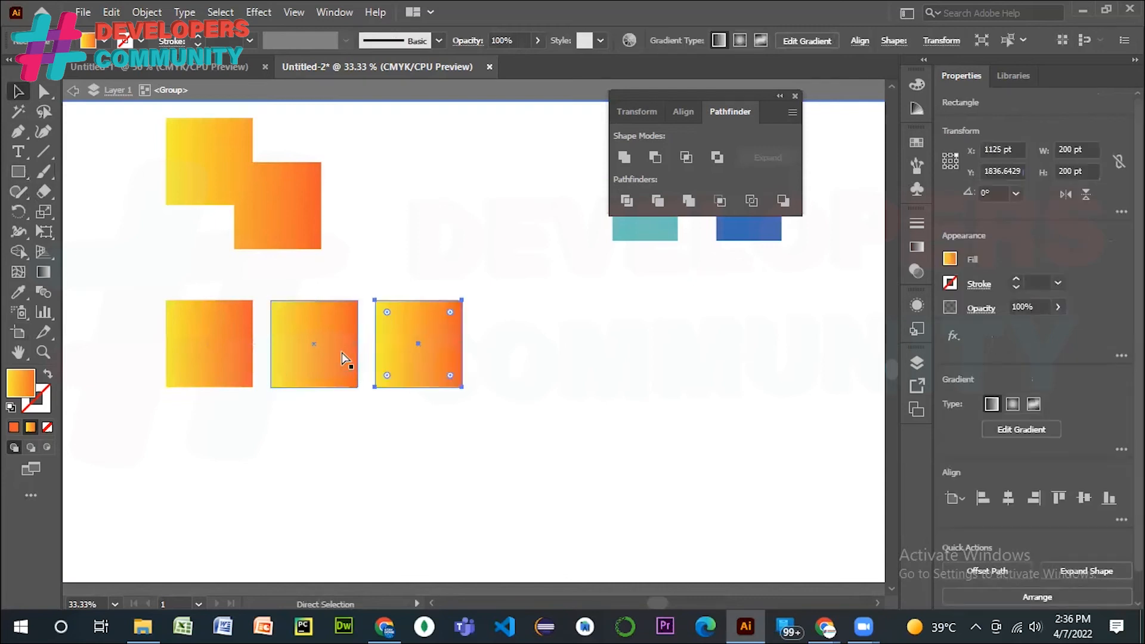
key("ctrl+d")
key("ctrl+d")
key("ctrl+d")
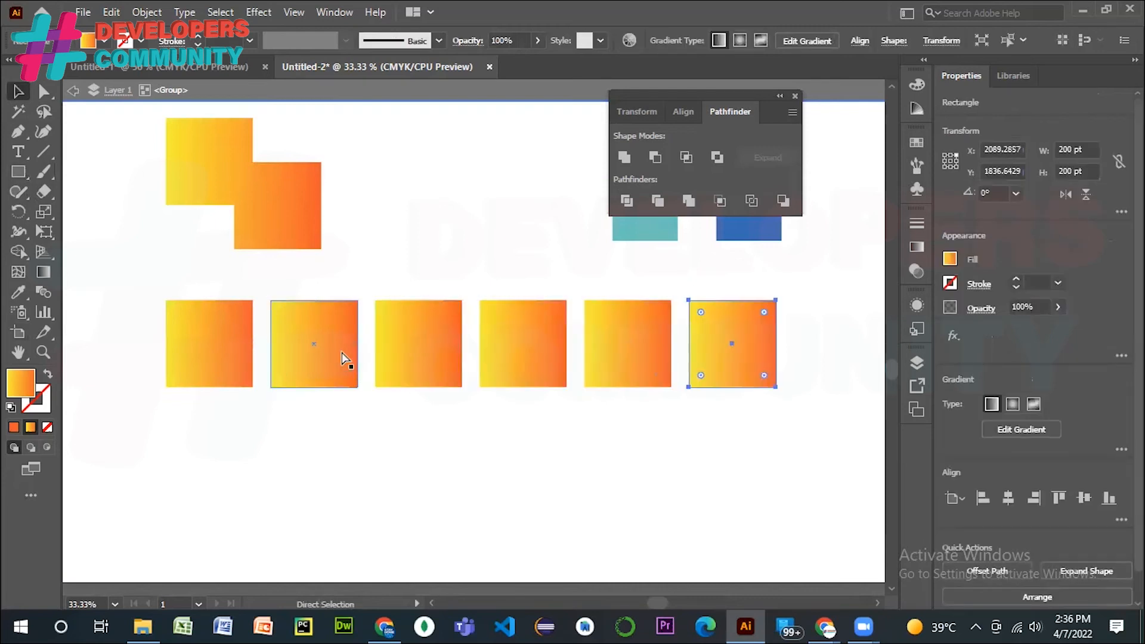
left_click_drag(116, 336, 776, 401)
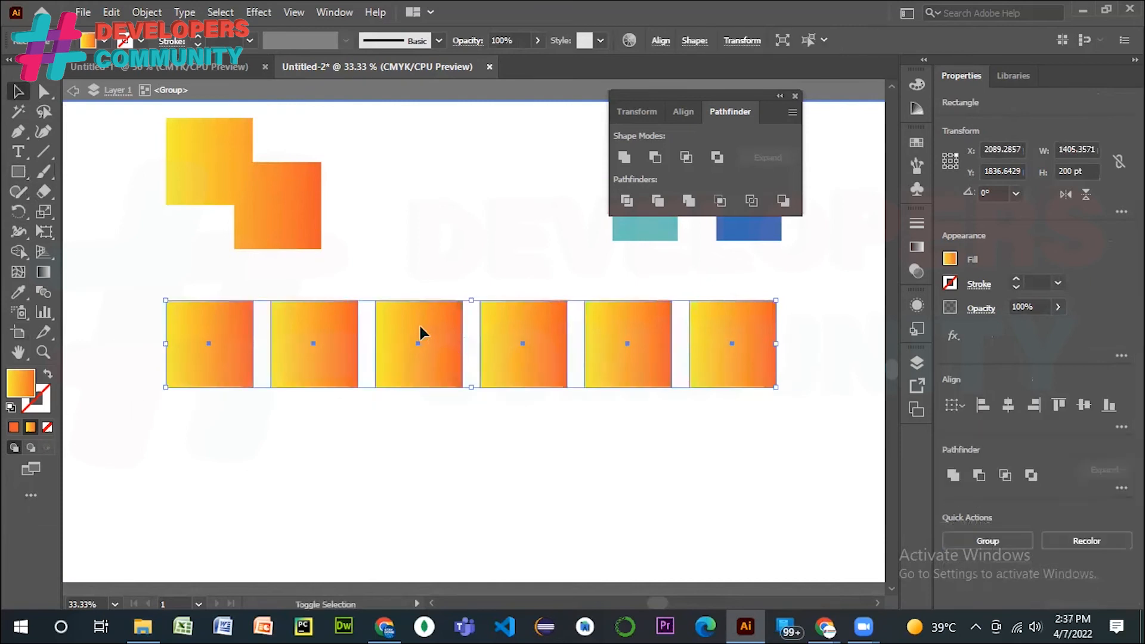
left_click_drag(420, 328, 420, 466)
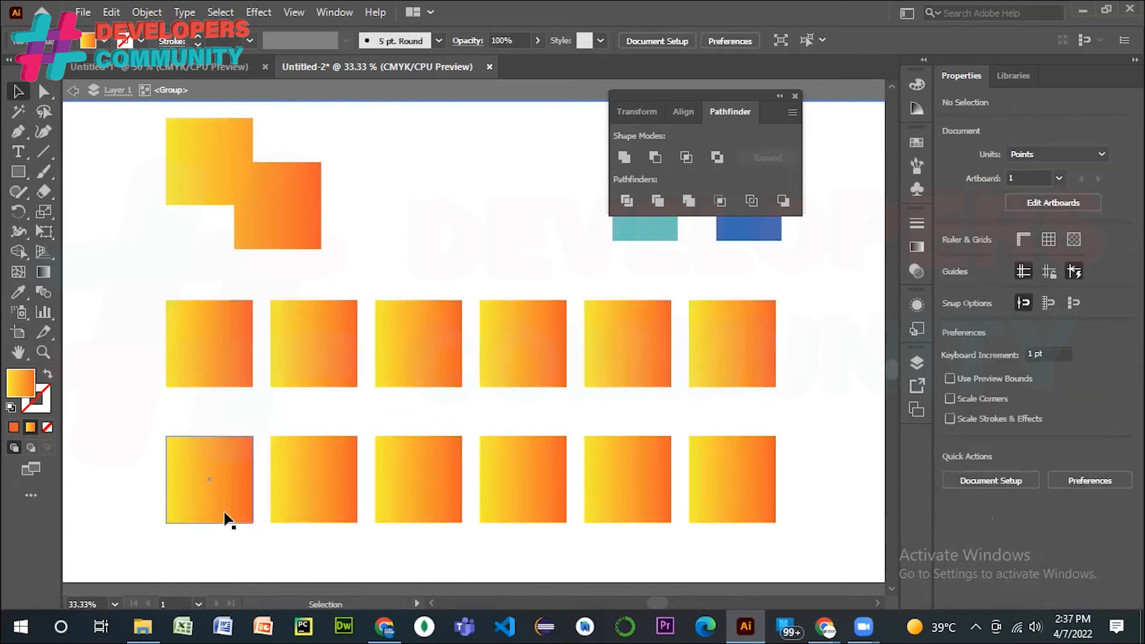
- Rearrange the twelve squares into six separate overlapping pairs, and deselect them
left_click_drag(199, 357, 136, 357)
left_click_drag(208, 465, 196, 394)
left_click(409, 230)
left_click_drag(320, 317, 315, 332)
left_click_drag(314, 512, 285, 411)
left_click_drag(423, 497, 458, 511)
left_click_drag(633, 471, 665, 388)
left_click_drag(736, 342, 663, 520)
left_click(860, 306)
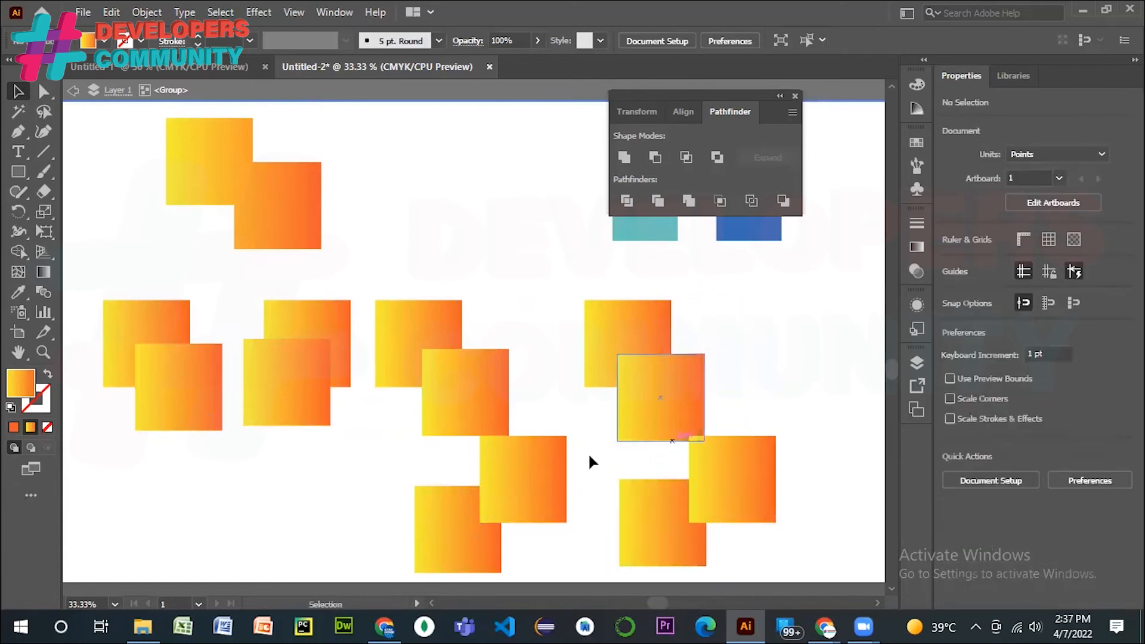
- Subtract the front square from the back one in the leftmost pair with Minus Front, and deselect the result
left_click_drag(274, 133, 310, 179)
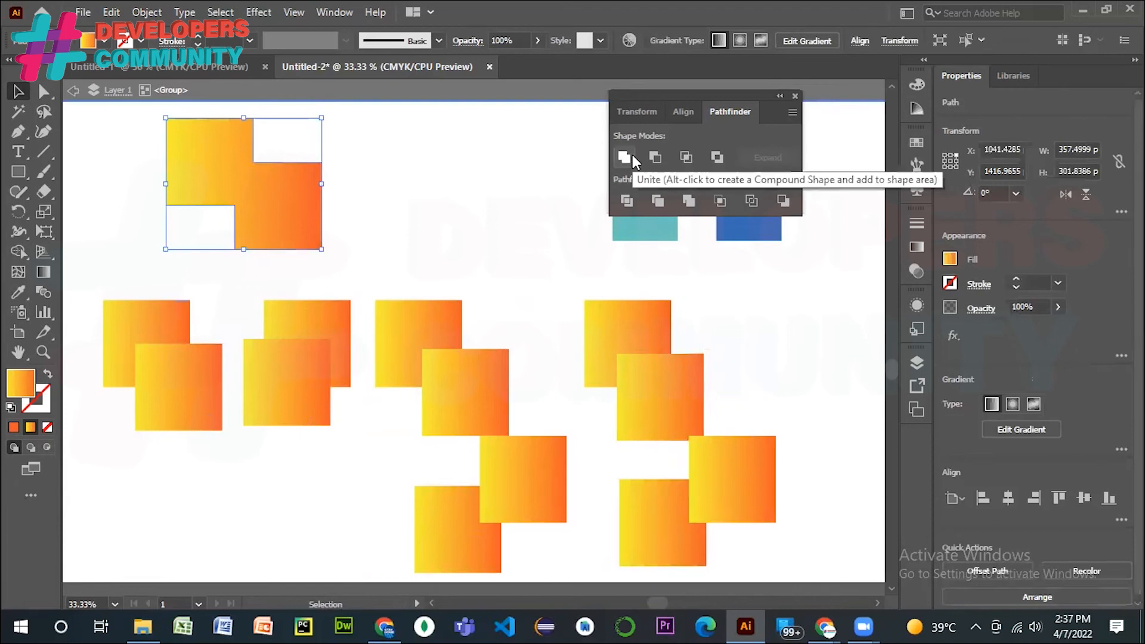
left_click(436, 200)
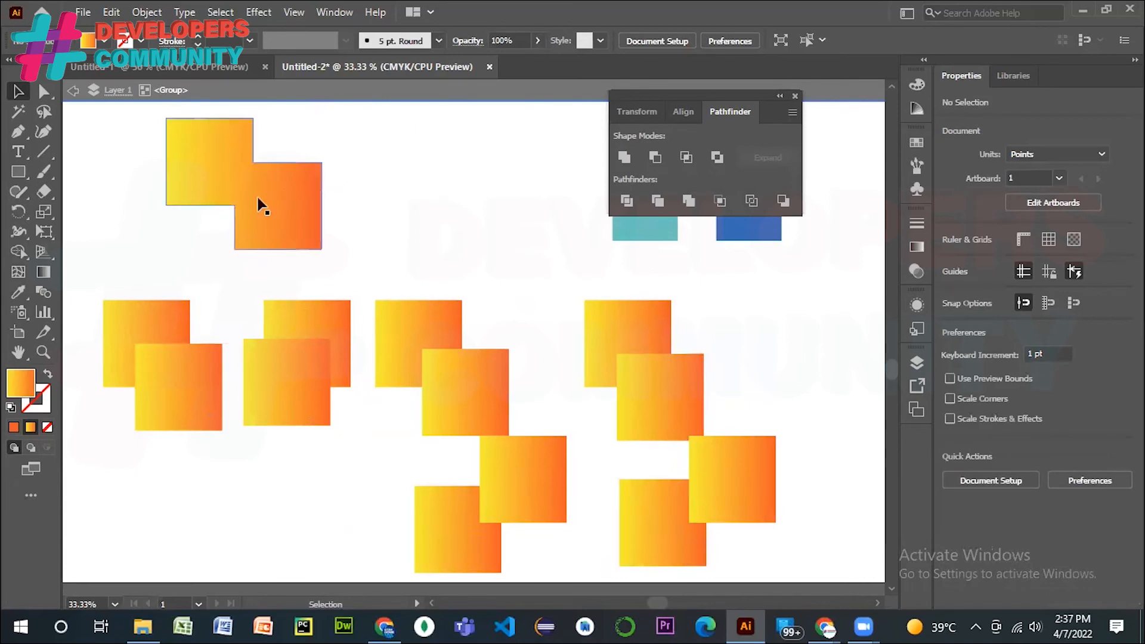
left_click_drag(89, 322, 218, 460)
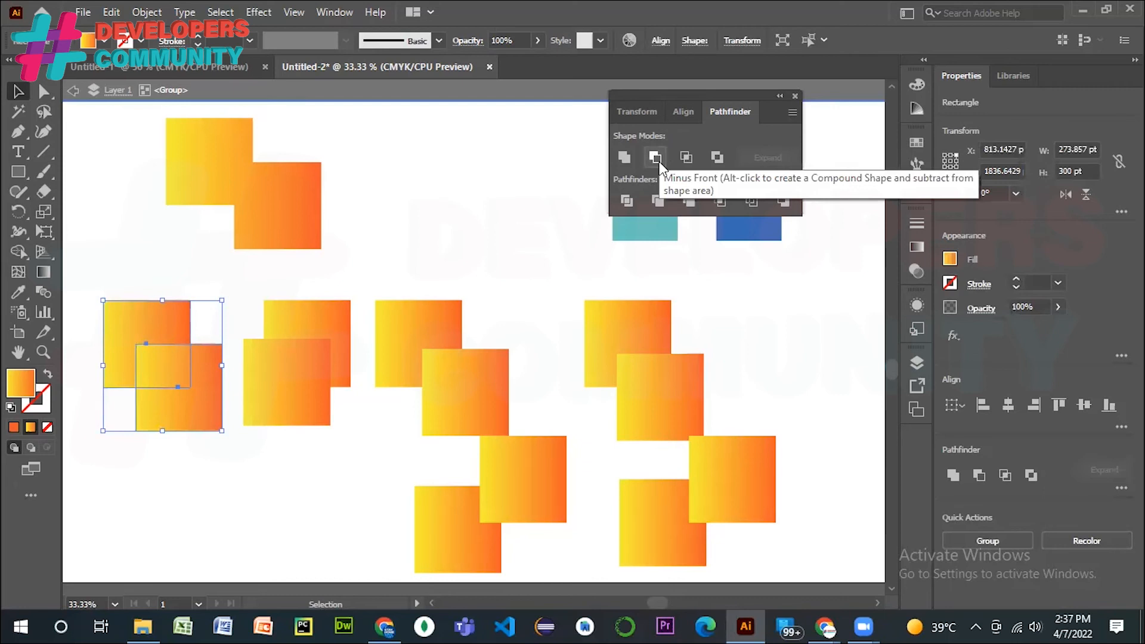
left_click(656, 159)
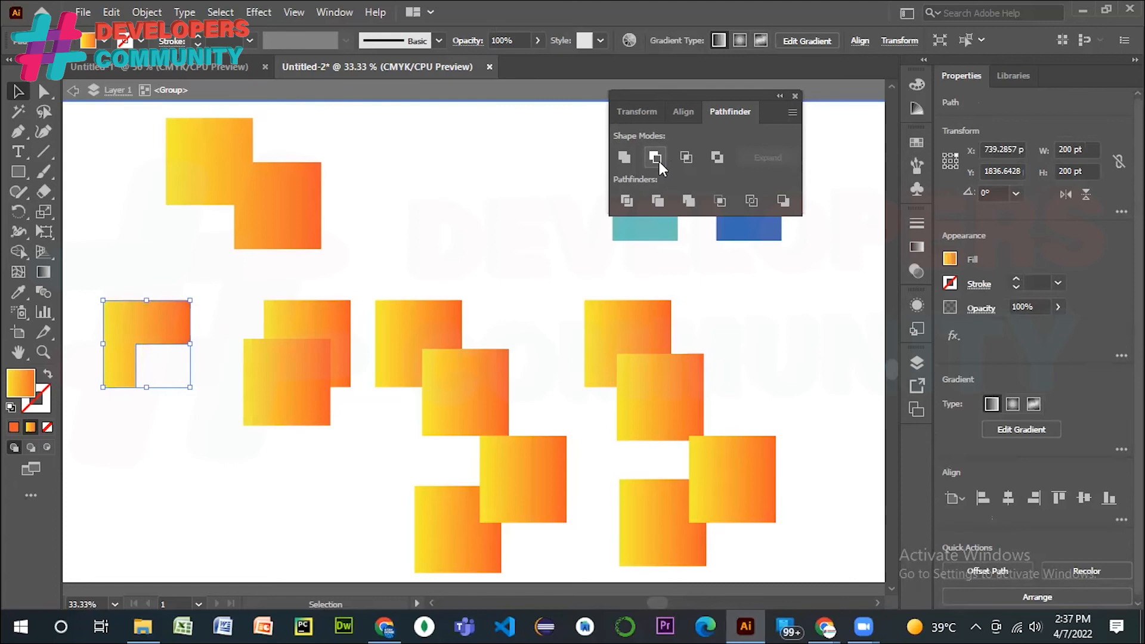
left_click(388, 228)
- Move the front square of the neighbouring pair into the L-shape's cut-out corner, leaving a narrow gap between them
left_click_drag(300, 383, 199, 387)
key("Left")
key("Left")
key("Left")
key("Left")
key("Left")
key("Left")
key("Left")
key("Left")
key("Left")
key("Left")
key("Left")
key("Left")
key("Left")
key("Left")
key("Left")
key("Left")
key("Left")
key("Down")
key("Down")
key("Down")
key("Down")
key("Down")
key("Down")
key("Down")
key("Down")
key("Down")
key("Down")
key("Down")
key("Right")
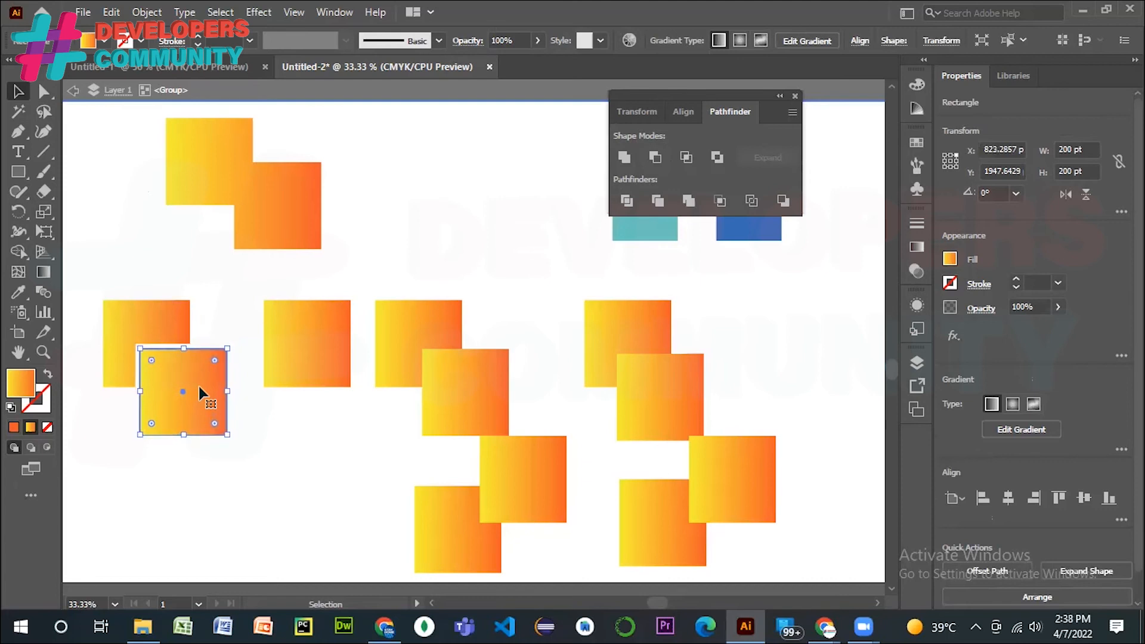
- Undo the last few nudges of the square placed in the L-shape's cut-out corner
left_click(216, 506)
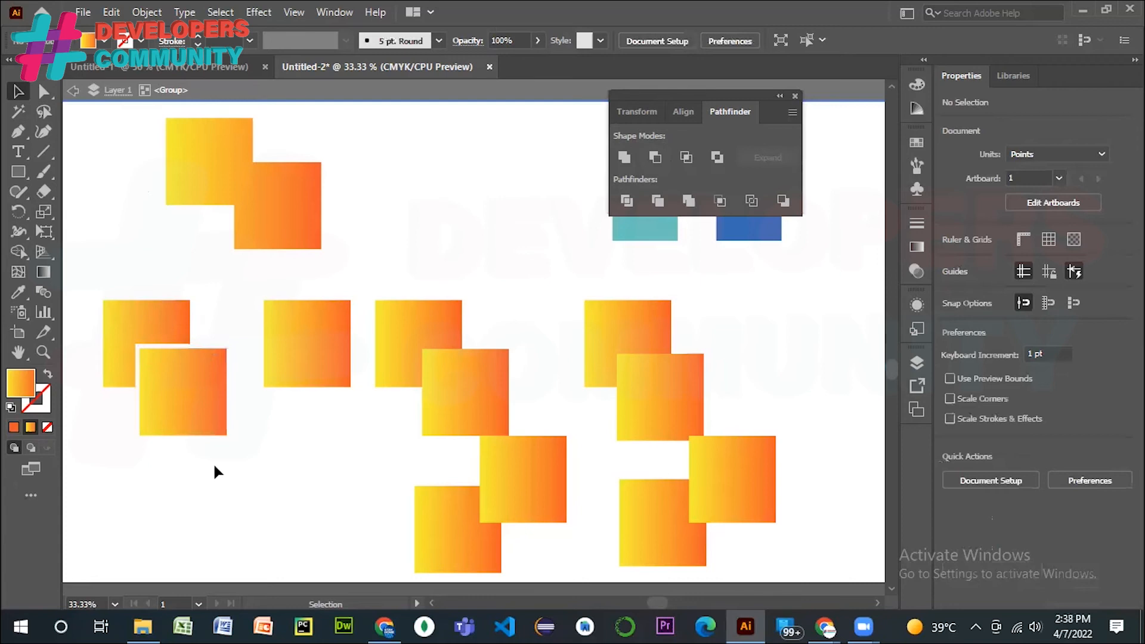
key("ctrl+z")
key("ctrl+z")
key("ctrl+z")
key("ctrl+z")
key("ctrl+z")
key("ctrl+z")
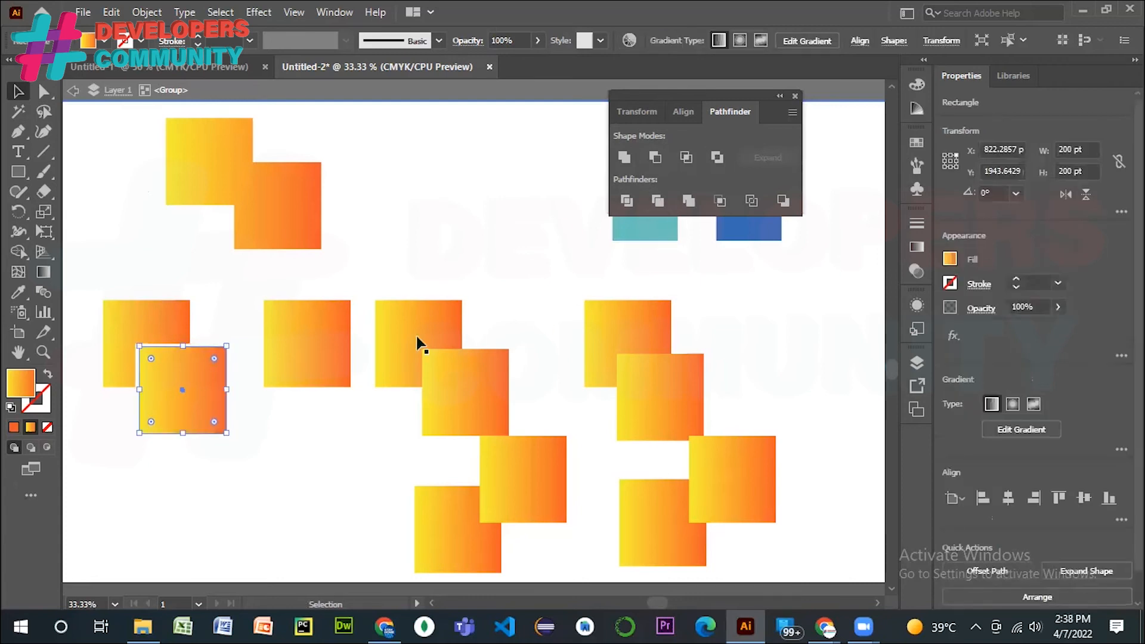
- Reduce the upper middle pair of squares to their overlapping area with Intersect, and deselect the result
left_click_drag(381, 238, 514, 385)
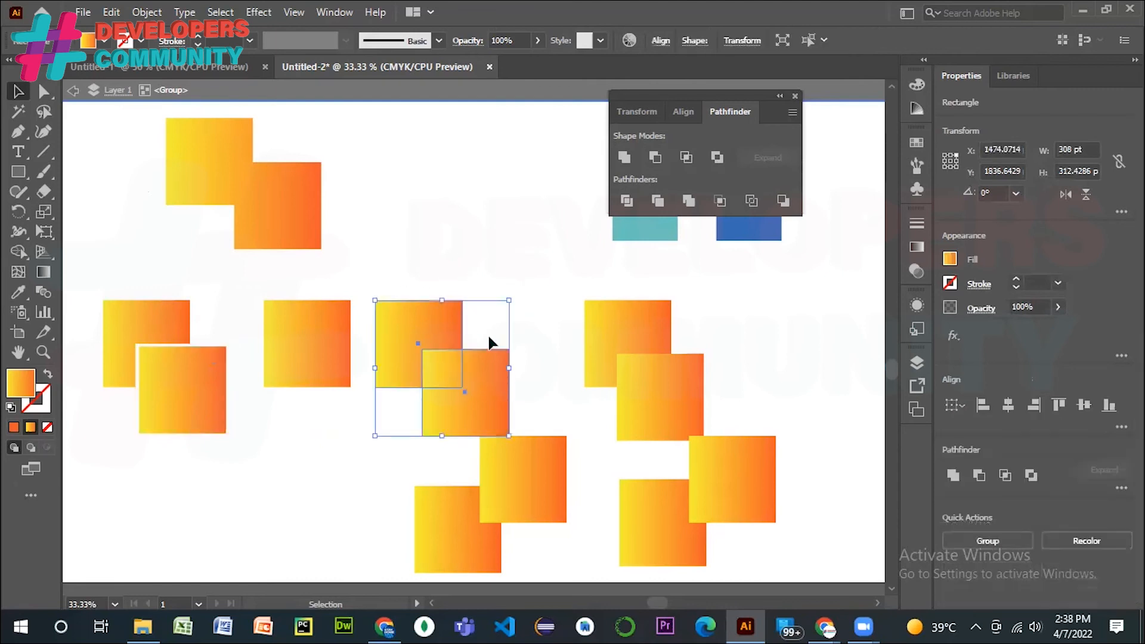
left_click(686, 159)
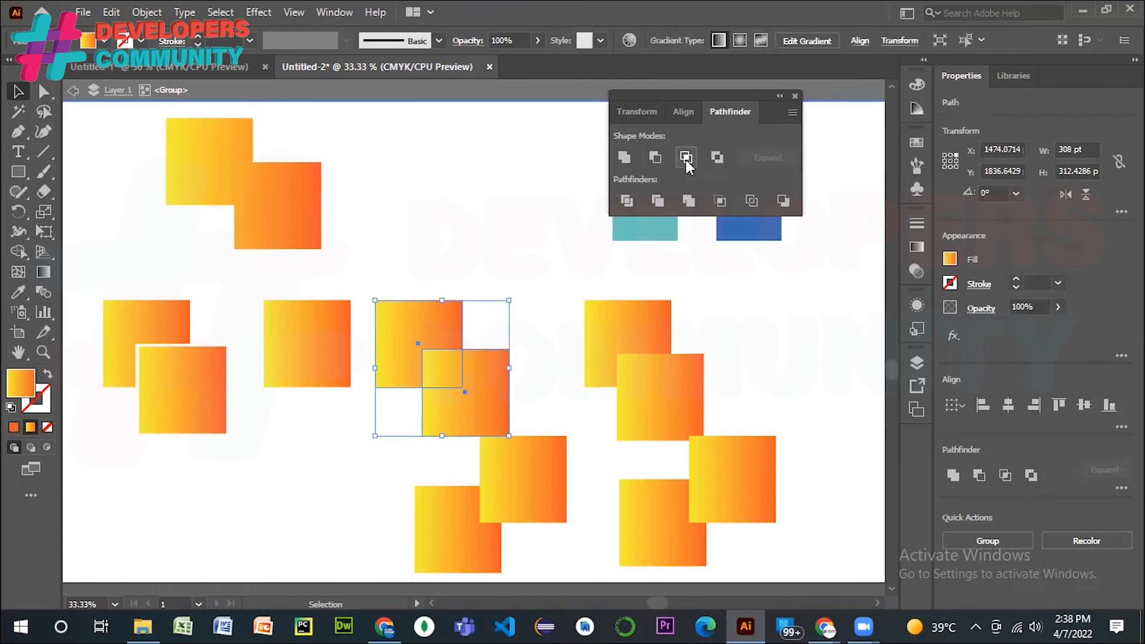
left_click(477, 203)
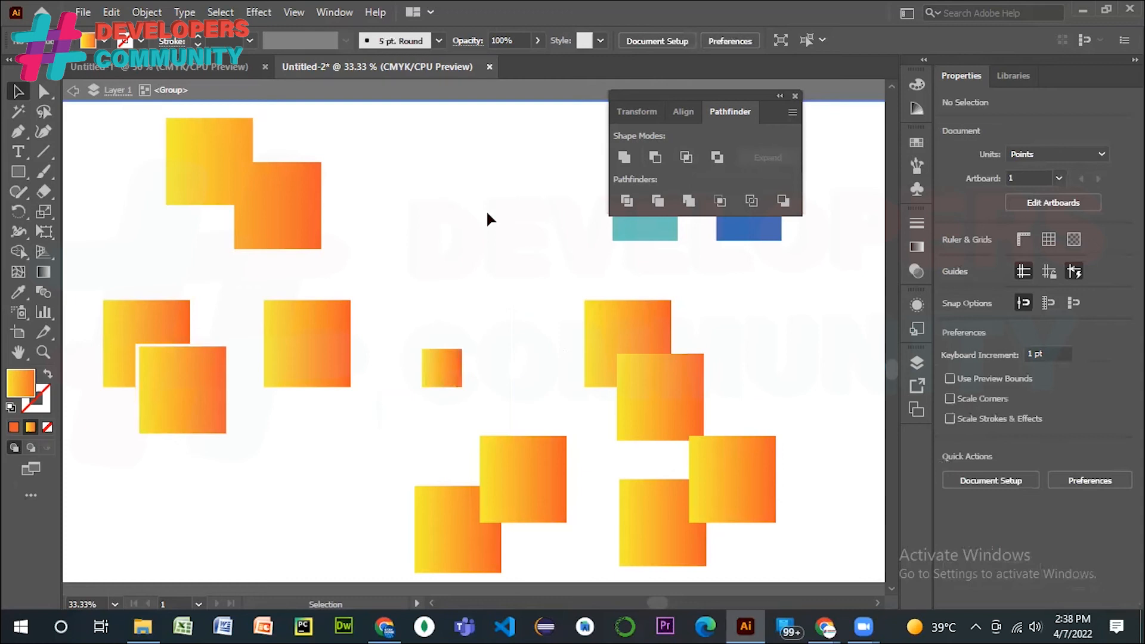
- Nudge the right-hand square of the lower right pair down until it clears the pair above
left_click_drag(576, 311, 722, 384)
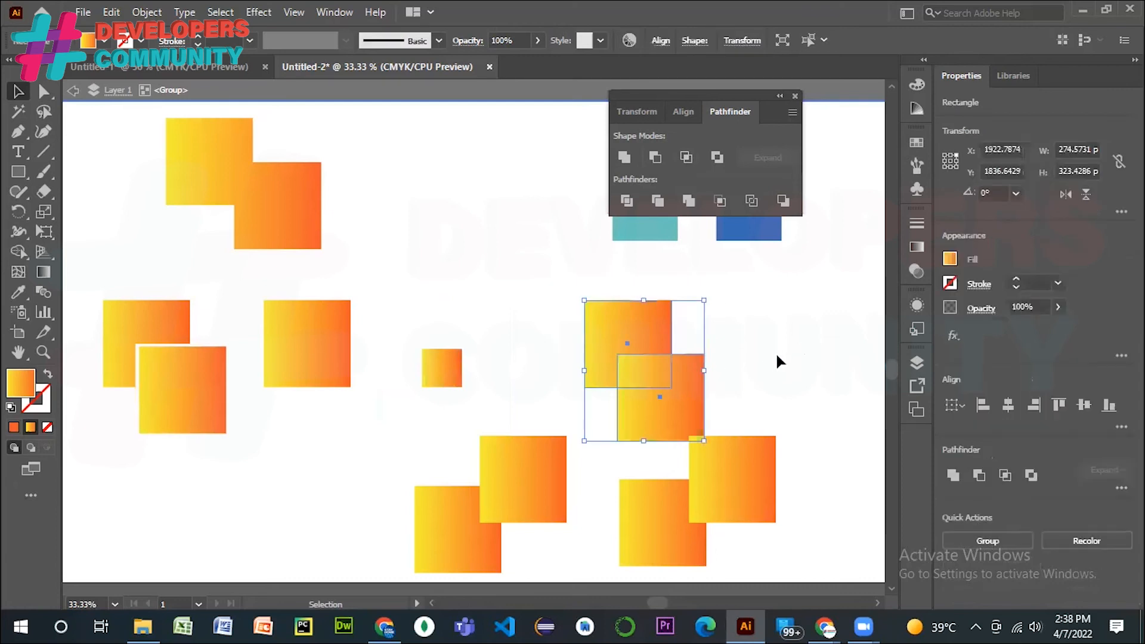
left_click(747, 477)
key("shift+Down")
key("shift+Down")
key("shift+Down")
key("shift+Down")
key("shift+Down")
key("shift+Down")
key("shift+Down")
key("shift+Down")
- Remove the overlapping area from the upper right pair of squares with Exclude, and deselect the result
left_click(556, 307)
left_click_drag(556, 302, 739, 376)
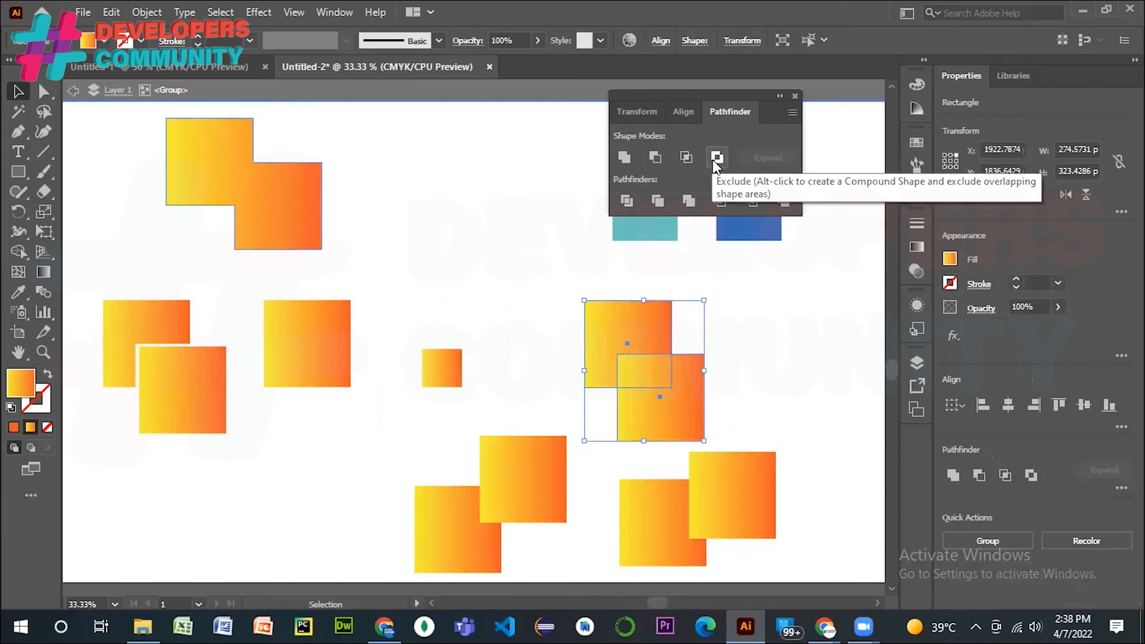
left_click(716, 158)
left_click(807, 332)
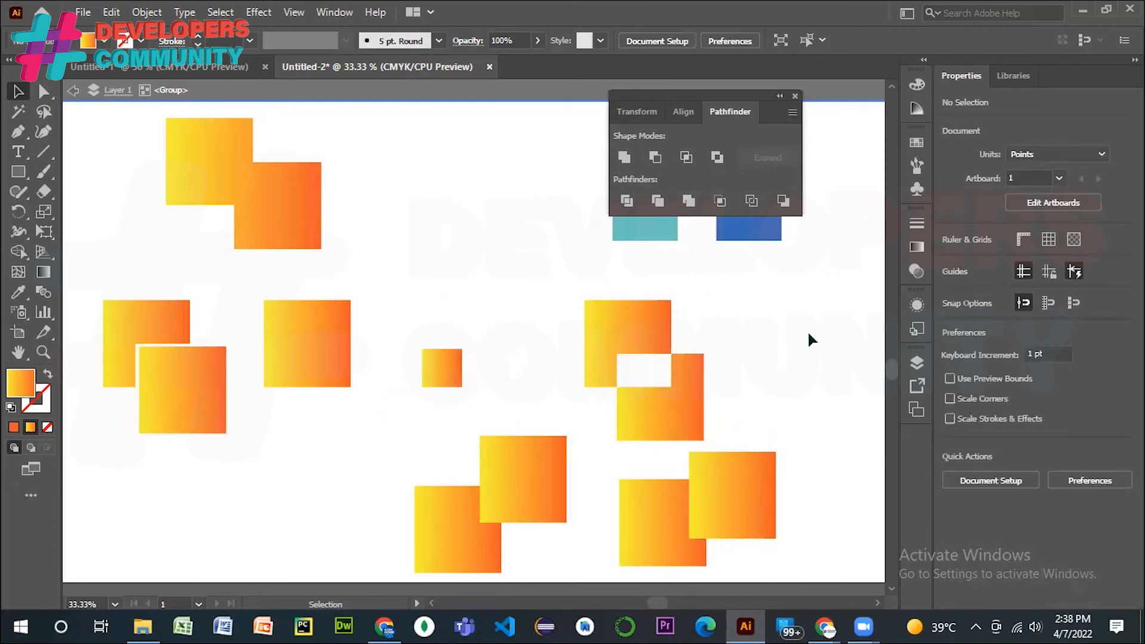
- Apply the Pathfinder Trim operation to the lower middle pair of overlapping squares
scroll(734, 323, "down", 1)
left_click_drag(373, 418, 588, 504)
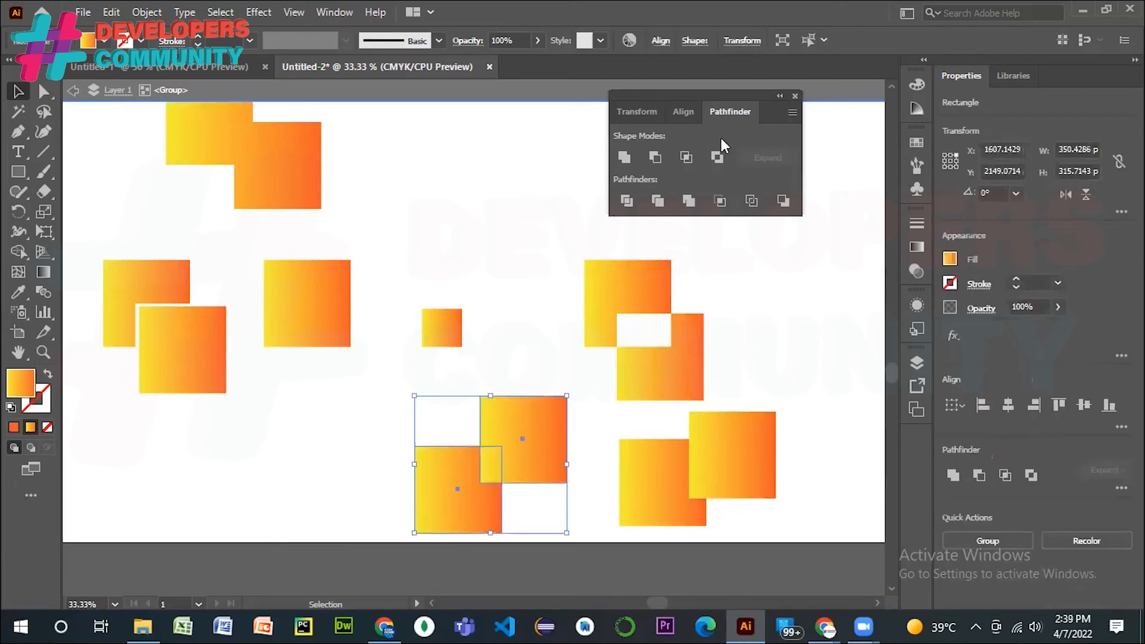
left_click(656, 201)
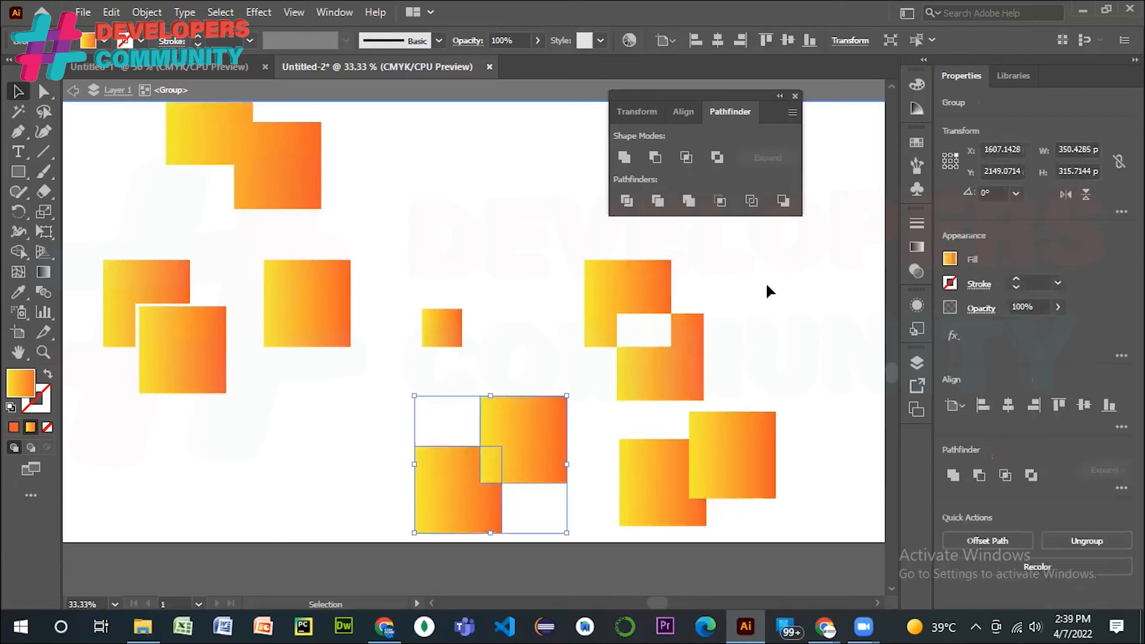
left_click(794, 301)
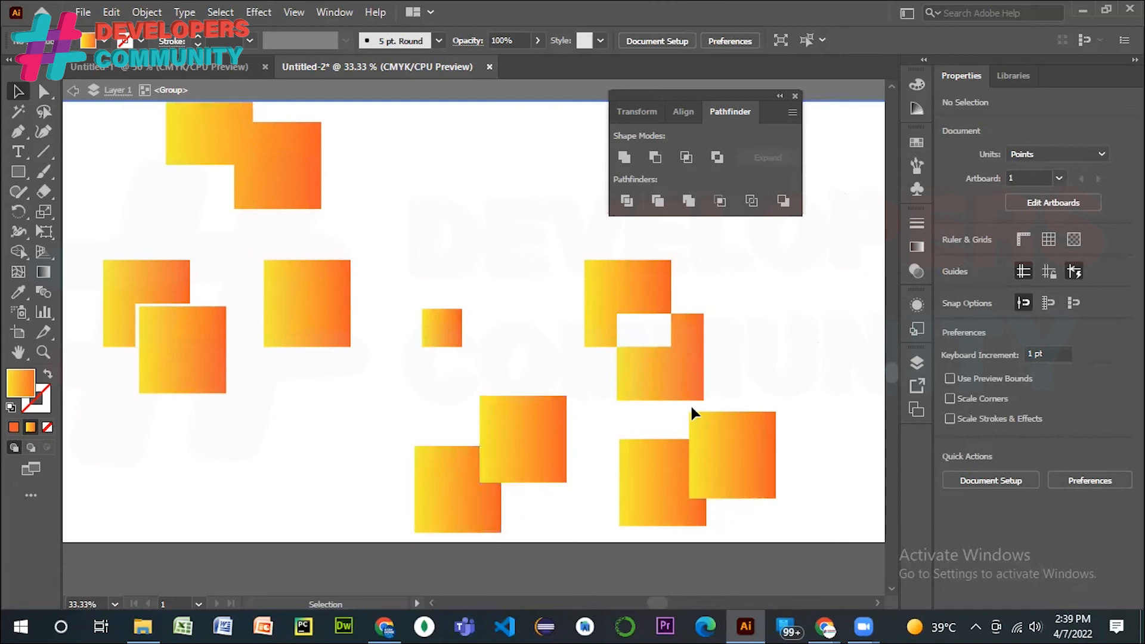
left_click_drag(623, 416, 773, 504)
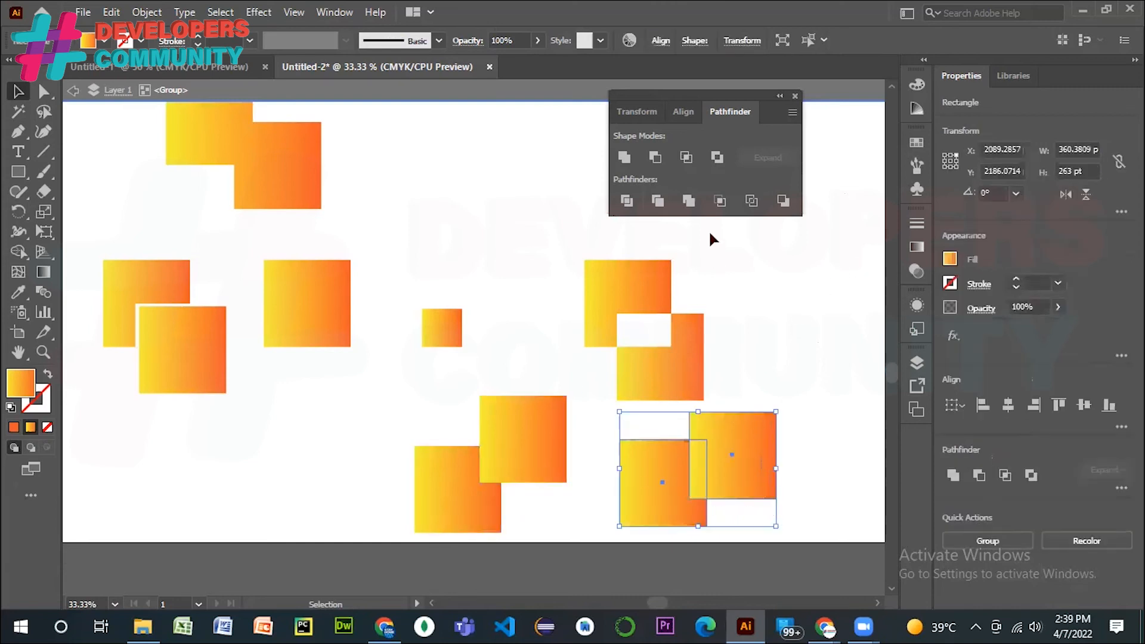
left_click(842, 319)
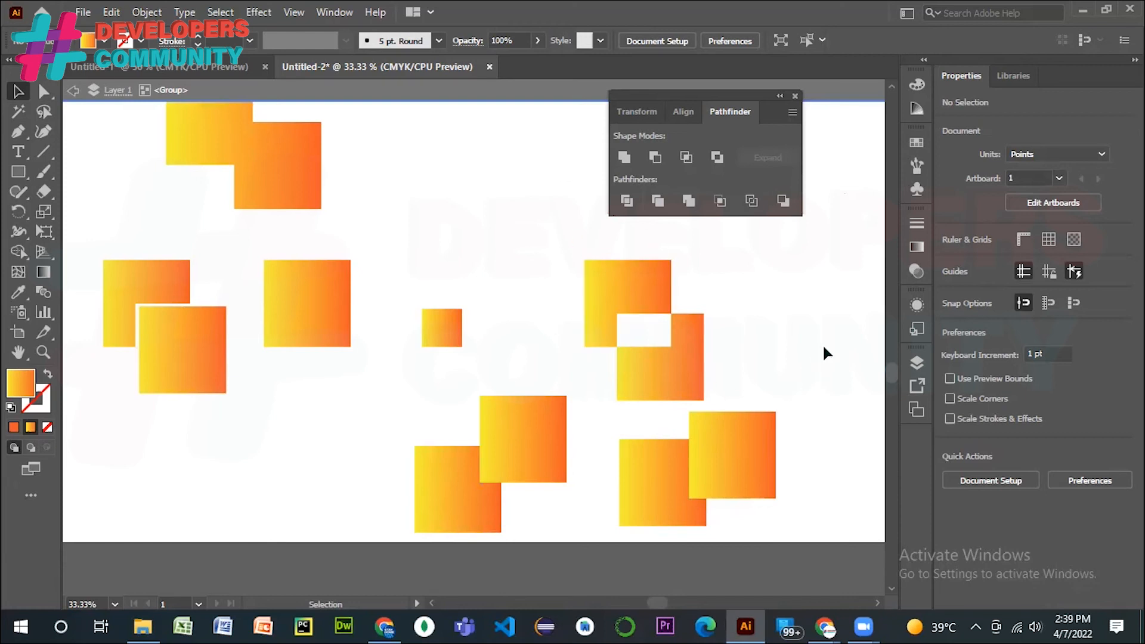
left_click_drag(589, 279, 684, 354)
left_click(778, 391)
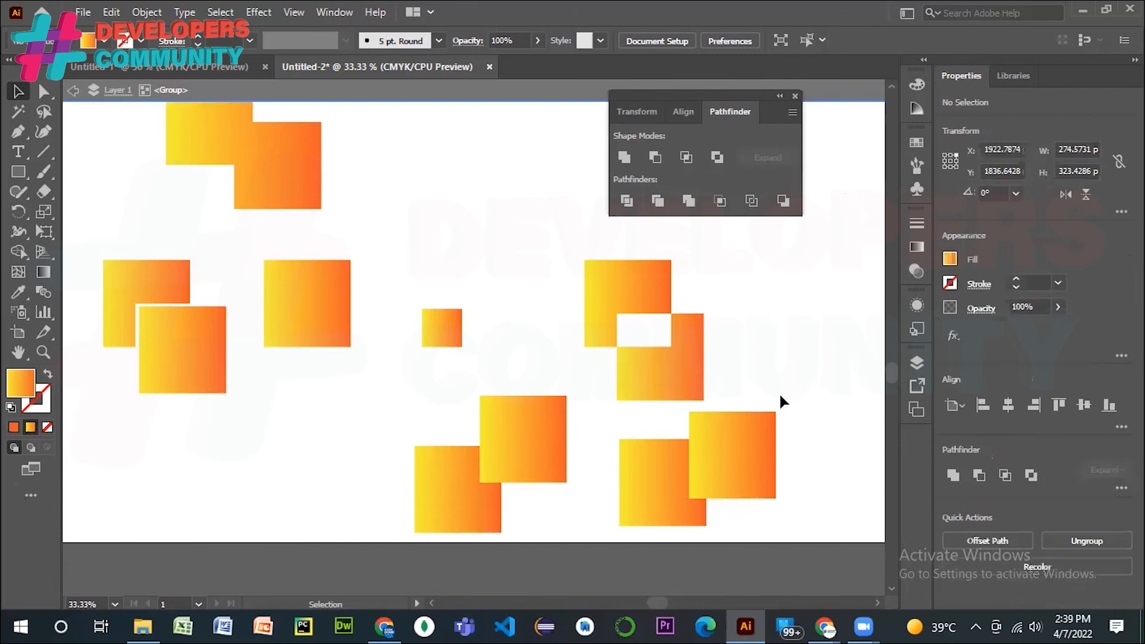
key("ctrl+z")
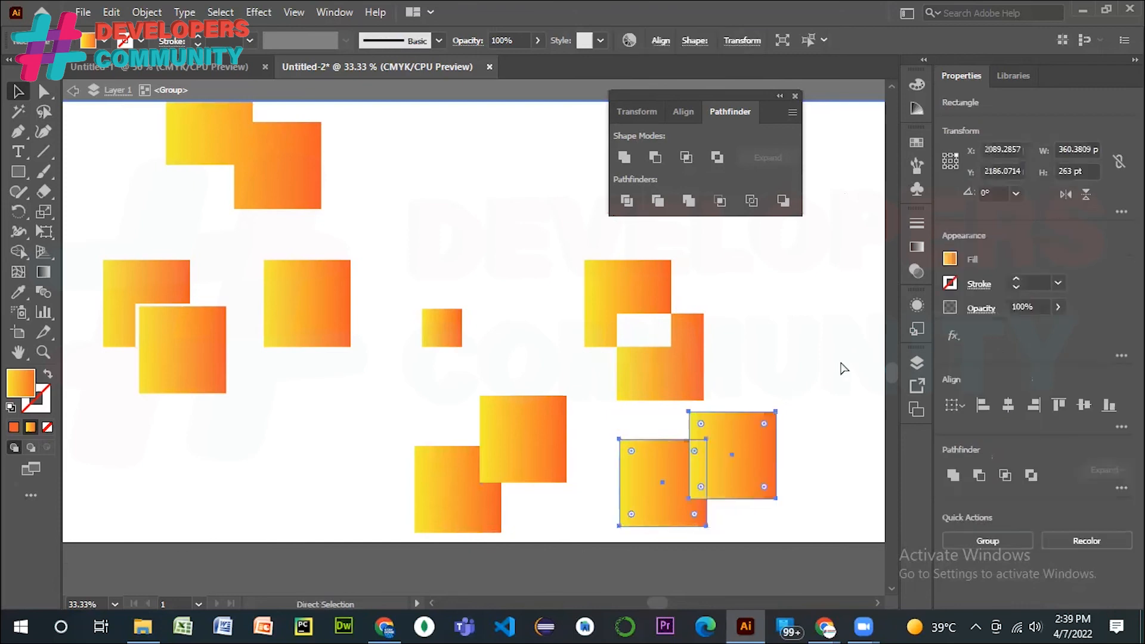
- Try the Pathfinder Outline operation on the lower right pair of overlapping squares, and undo it
left_click(842, 385)
left_click_drag(842, 445, 614, 526)
left_click(752, 202)
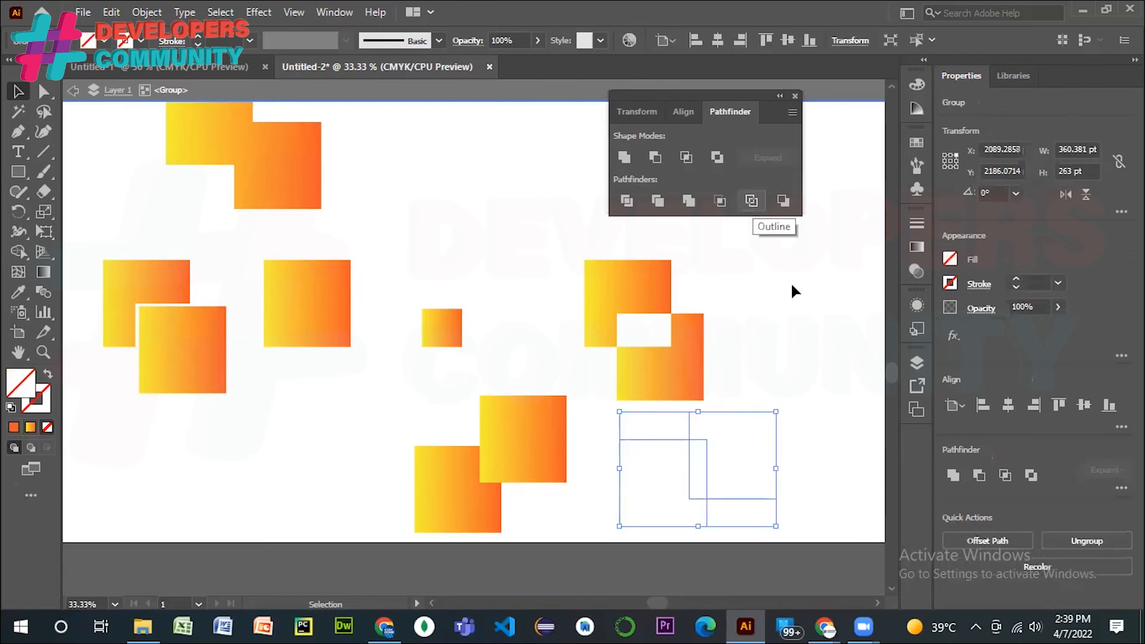
left_click(783, 378)
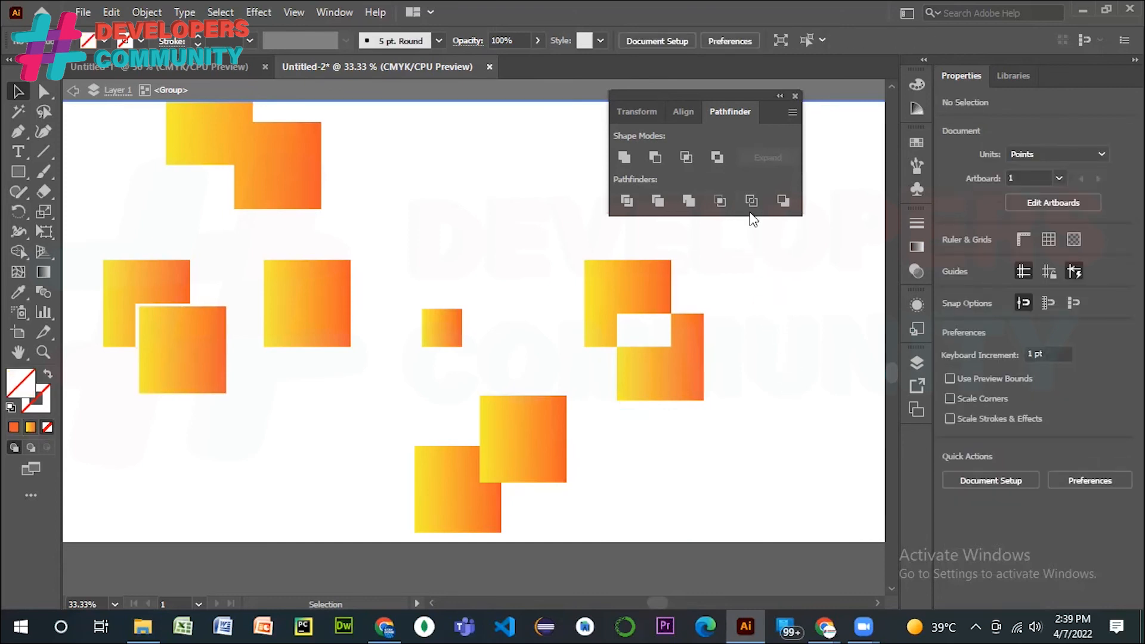
key("ctrl+z")
- Cut the rear square out of the front one in the lower right pair with Minus Back, and deselect the result
left_click(821, 369)
left_click_drag(823, 423, 627, 510)
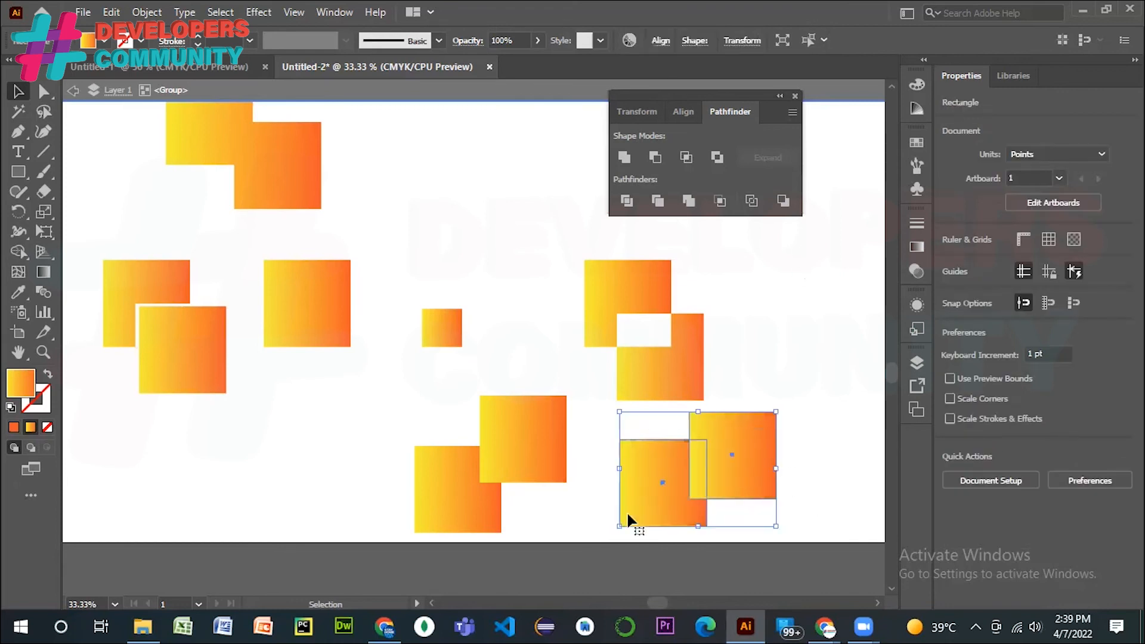
left_click(781, 199)
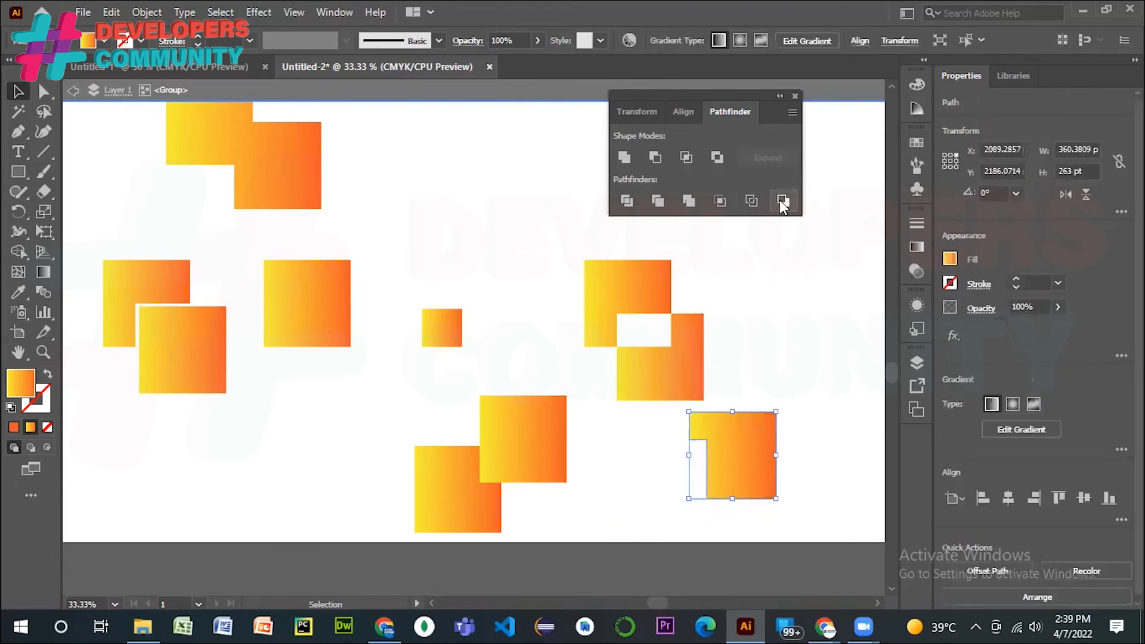
left_click(835, 395)
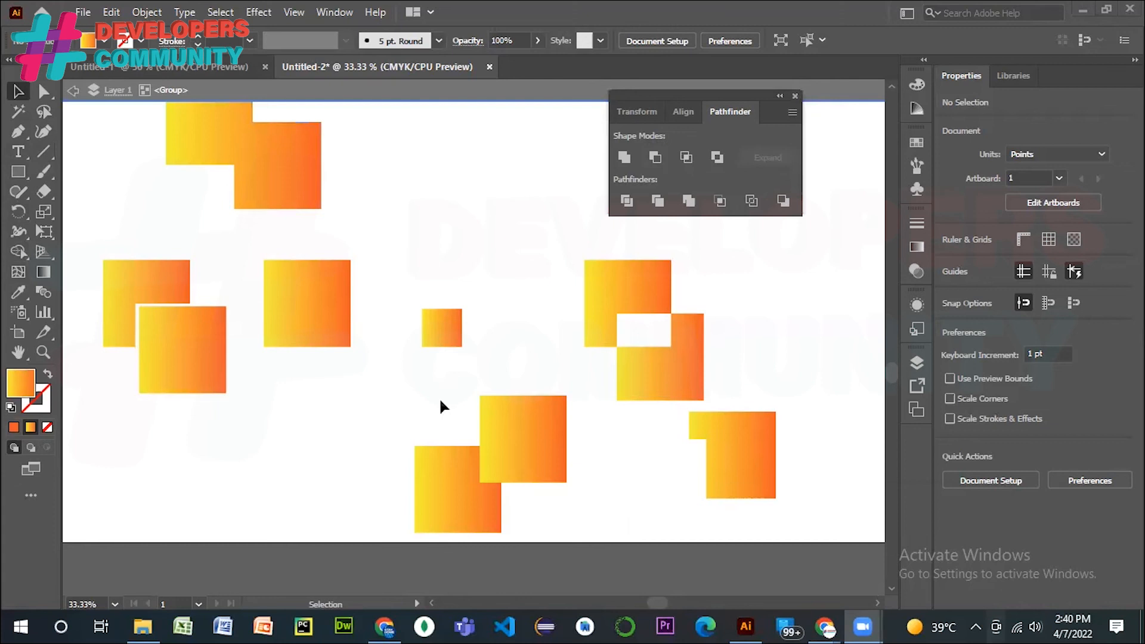
- Ungroup the trimmed pair of squares in the lower middle of the artboard
left_click(534, 430)
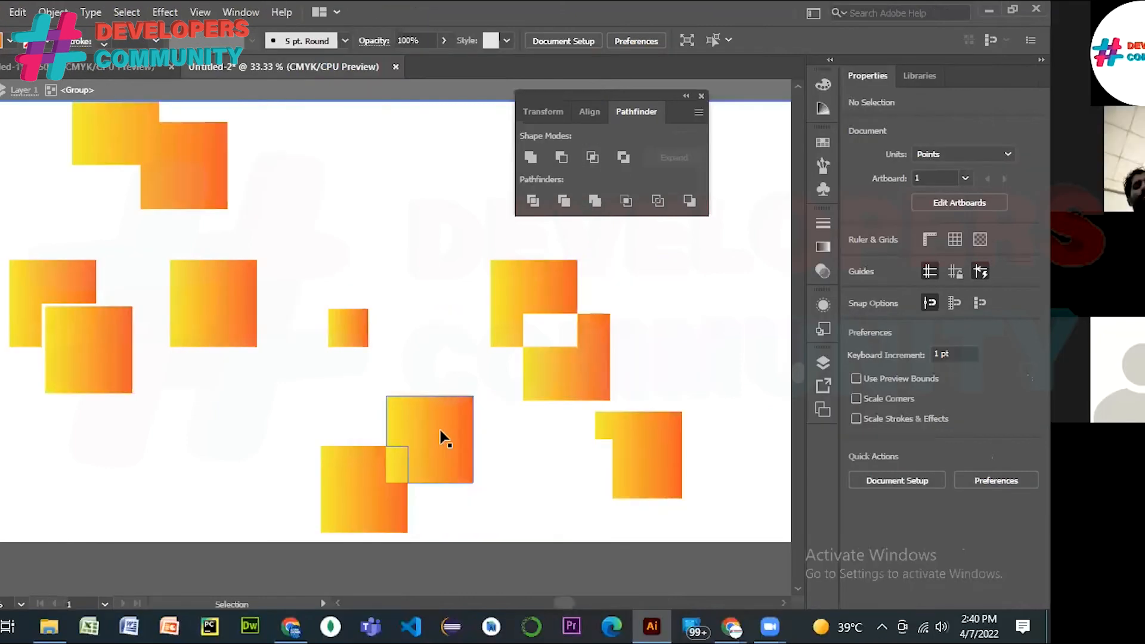
left_click(396, 437)
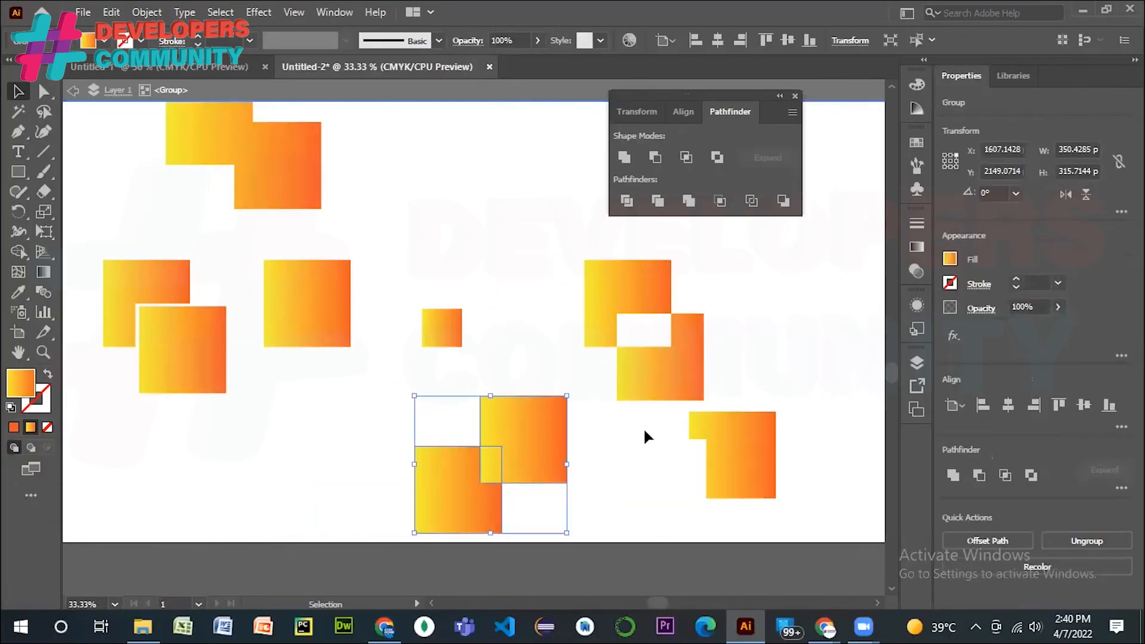
left_click(1086, 540)
- Nudge the higher square of the lower middle pair down against the notch of the trimmed square
left_click(530, 431)
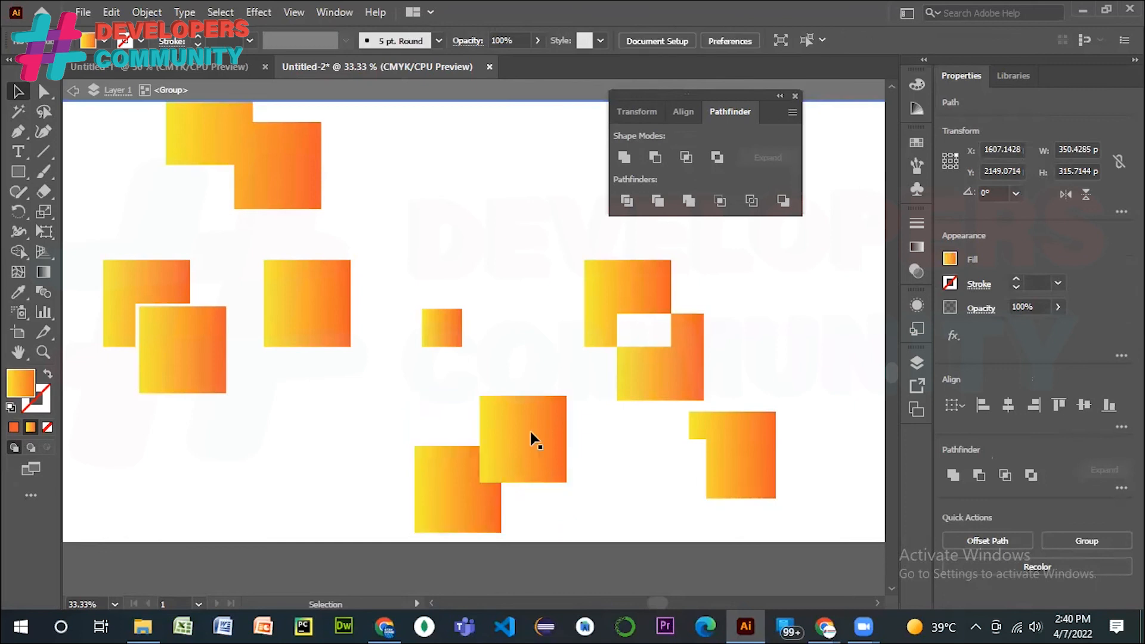
key("Down")
key("Down")
key("Down")
key("Down")
key("Down")
key("Down")
key("Down")
key("Down")
key("Down")
key("Down")
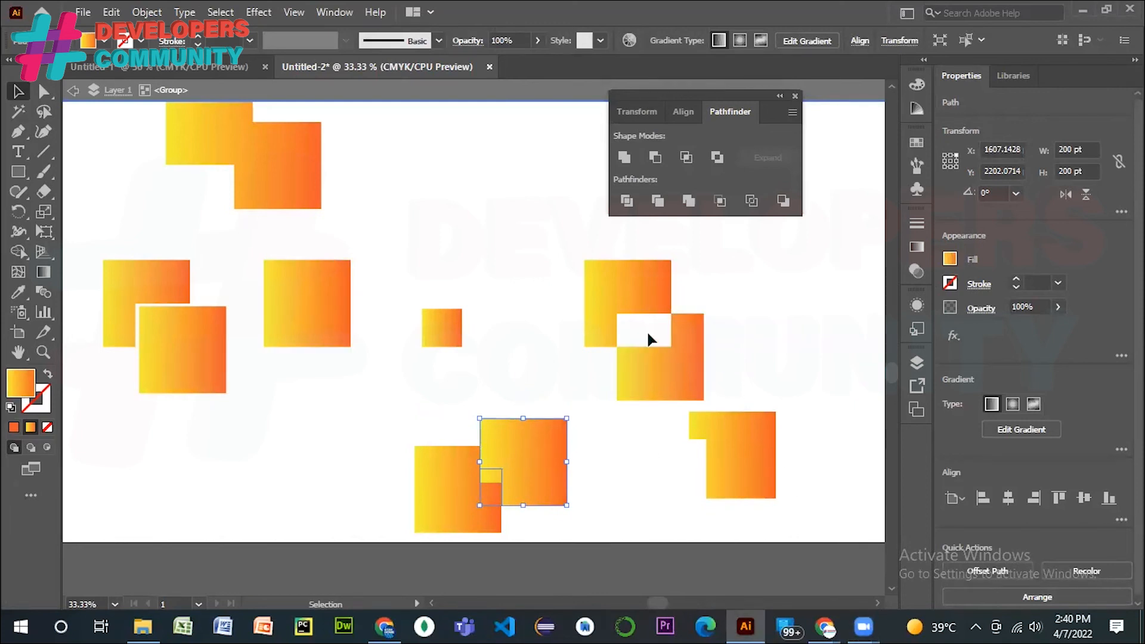
- Move the excluded upper right pair slightly up and to the left, ungroup it and deselect the pieces
left_click(617, 306)
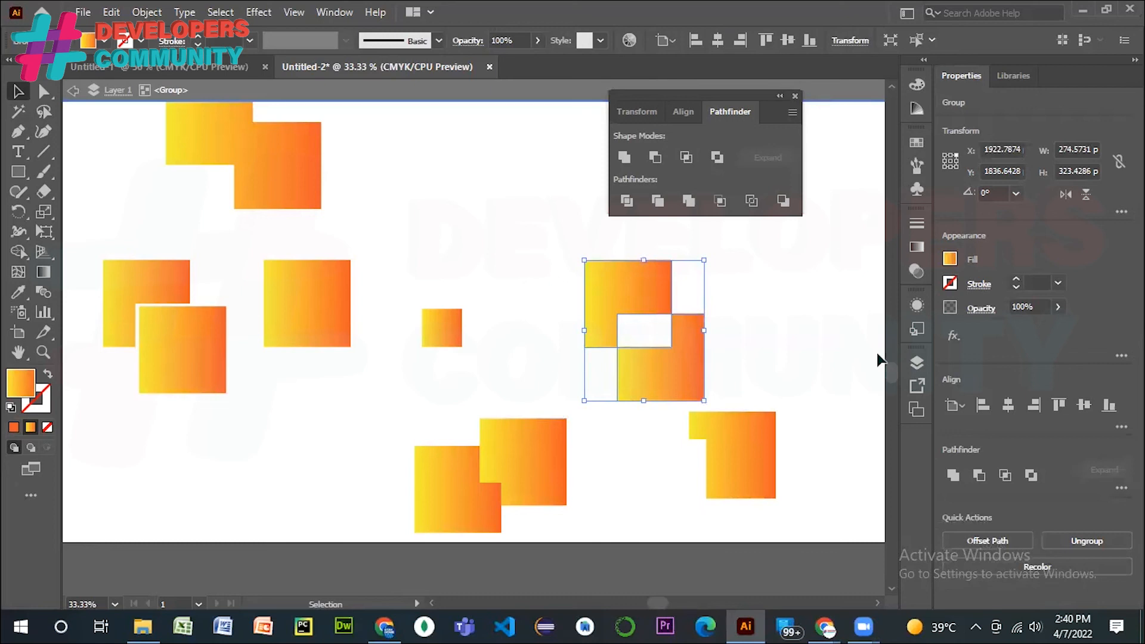
left_click_drag(631, 291, 602, 260)
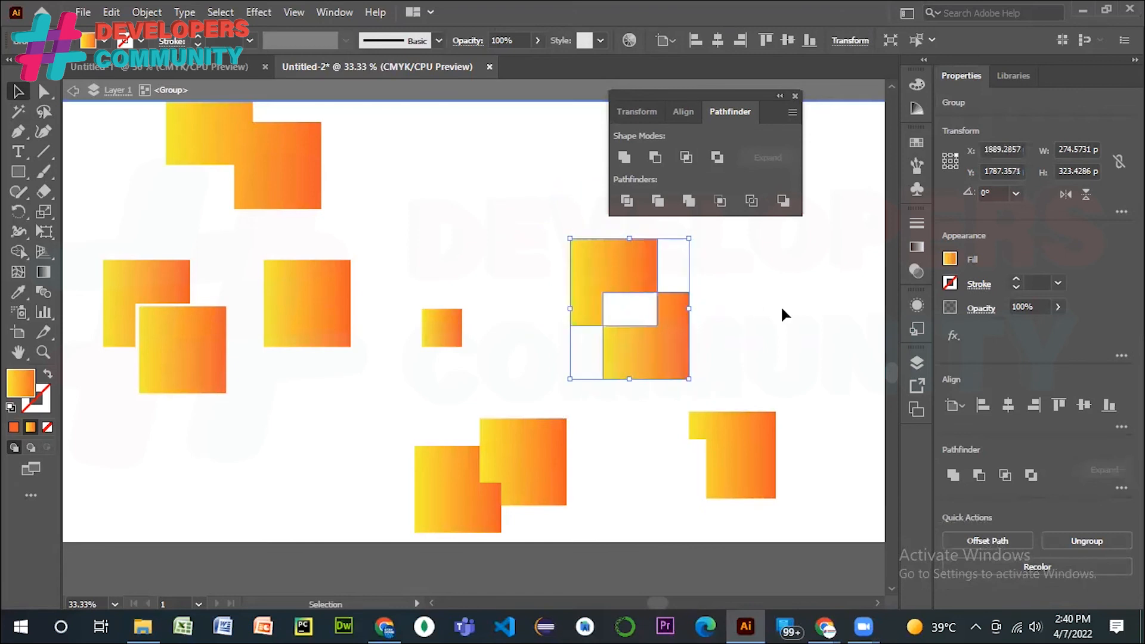
left_click(1086, 541)
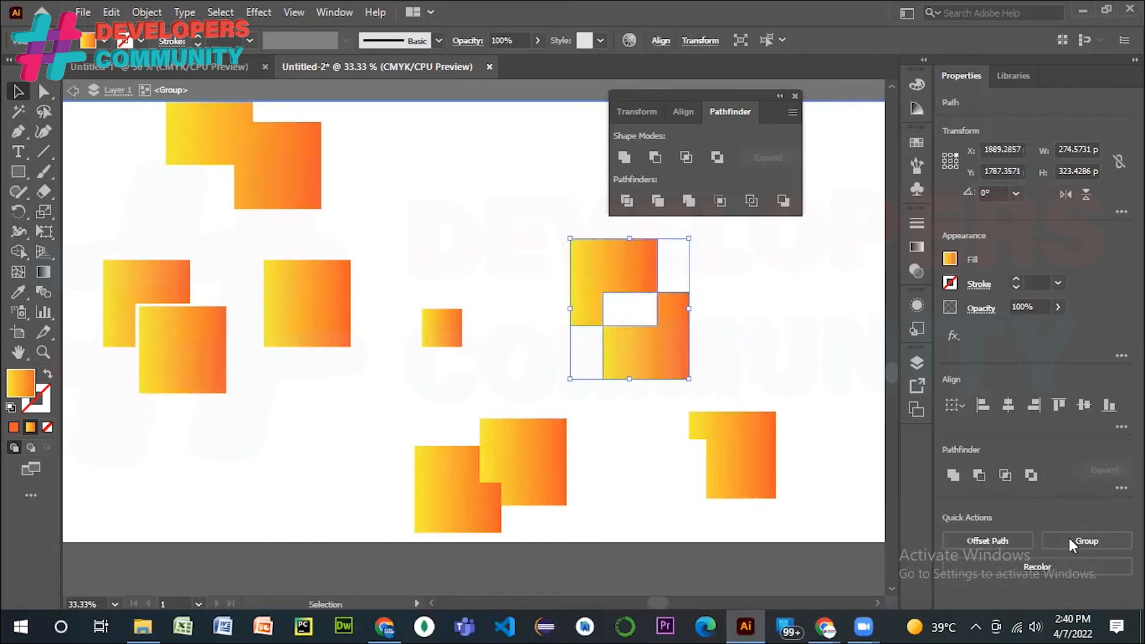
left_click(809, 329)
- Move the two notched pieces from the Exclude result separately above the small square, with a thin gap between their facing notches
left_click_drag(617, 276, 548, 220)
left_click_drag(672, 345, 542, 285)
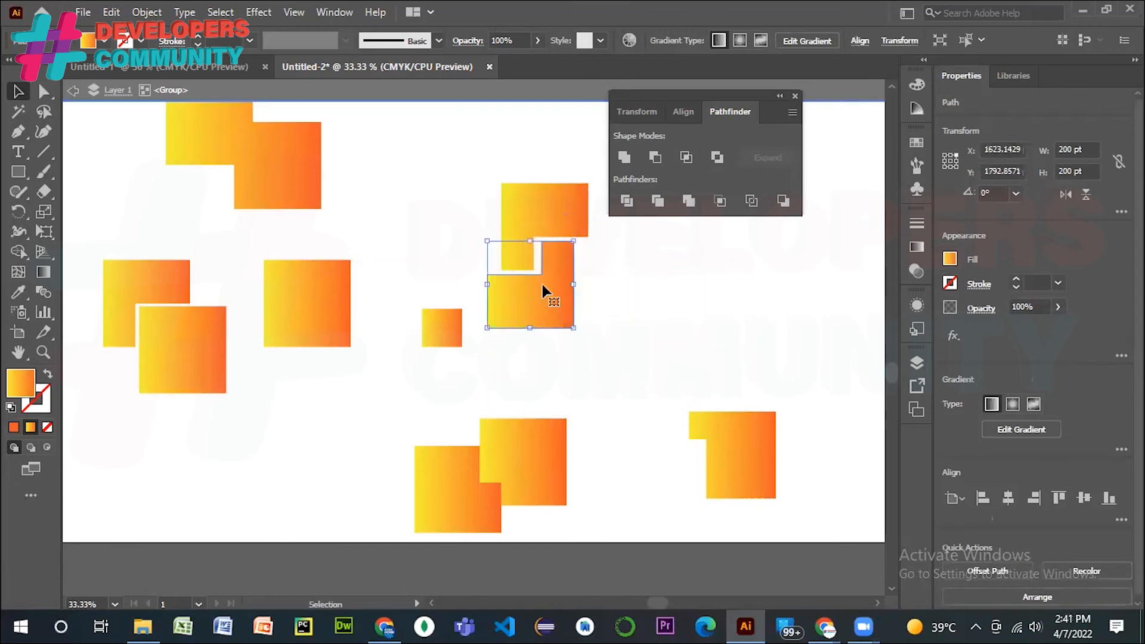
key("Left")
key("Left")
key("Left")
key("Left")
key("Left")
key("Up")
key("Up")
key("Right")
key("Right")
key("Right")
left_click(684, 316)
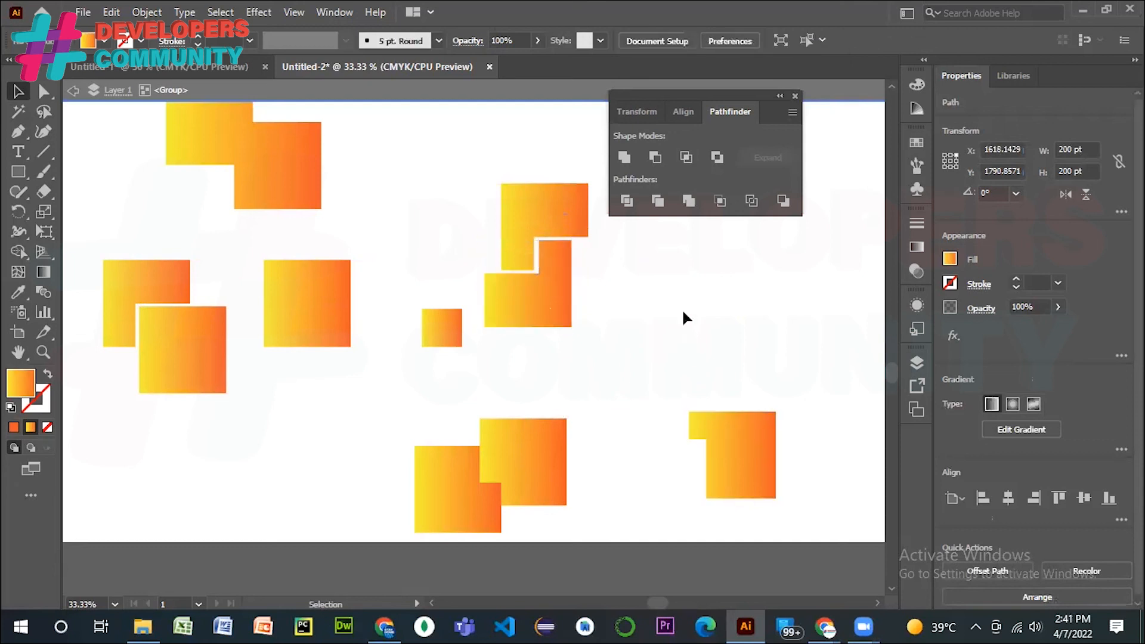
left_click(557, 306)
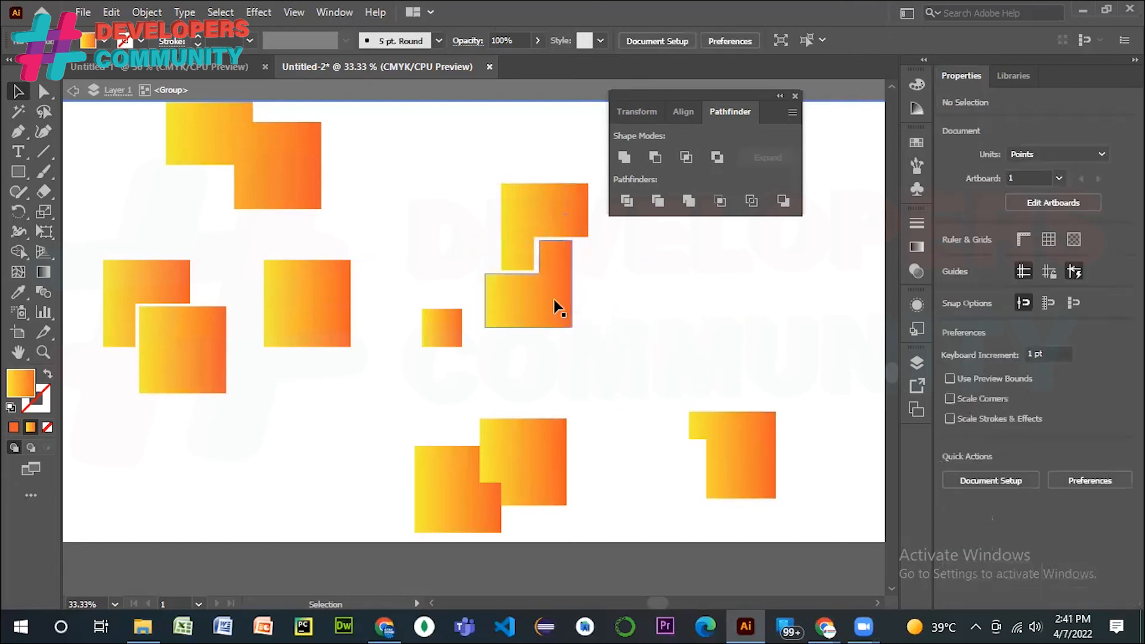
left_click(641, 287)
- Close the floating Pathfinder panel and return to the coloured interlaced arches
left_click(795, 97)
scroll(706, 146, "up", 3)
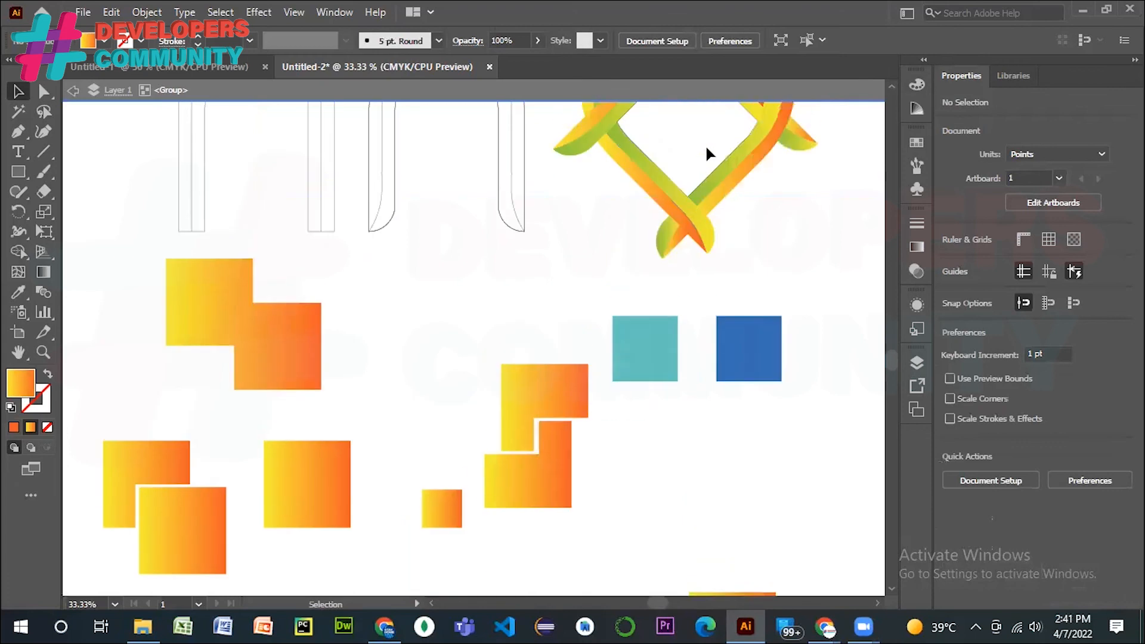
scroll(706, 147, "up", 10)
scroll(706, 149, "down", 2)
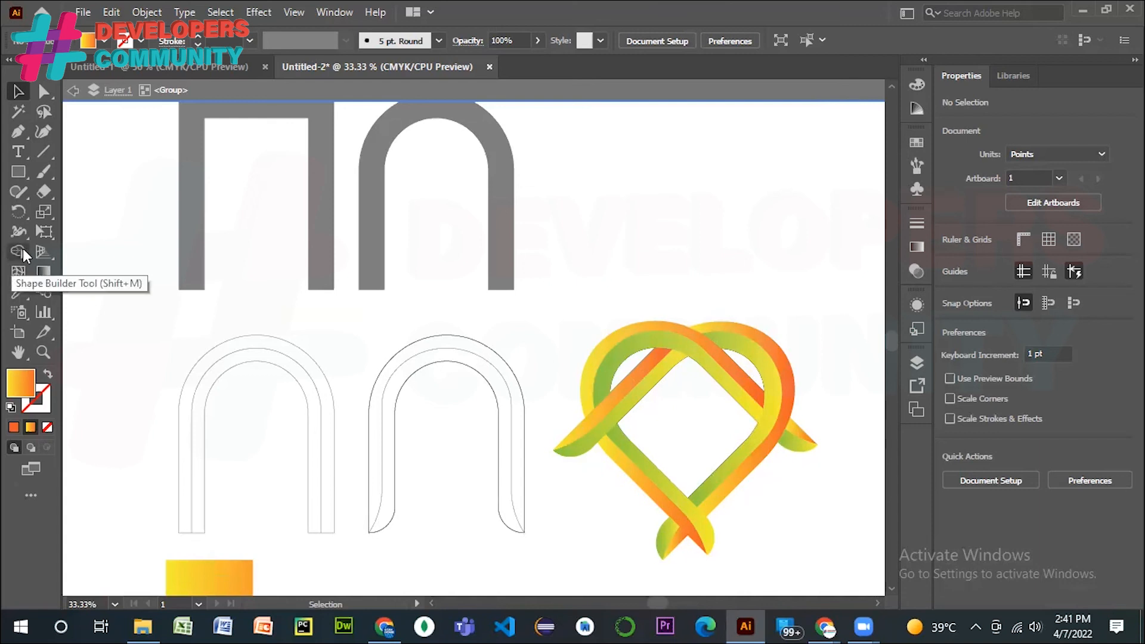
left_click(348, 10)
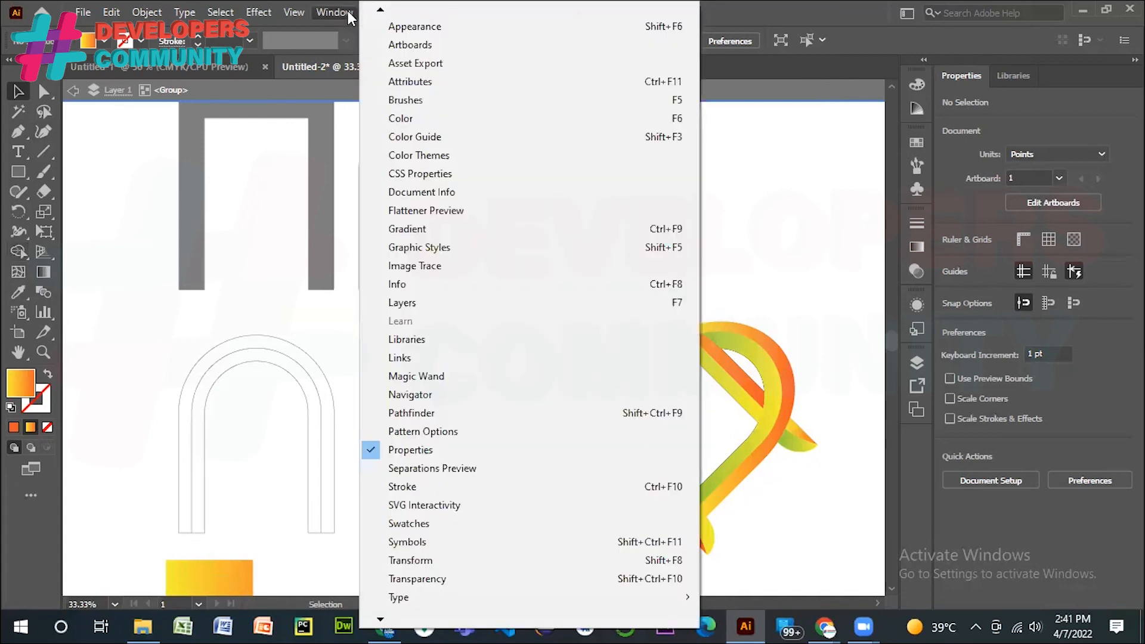
left_click(874, 217)
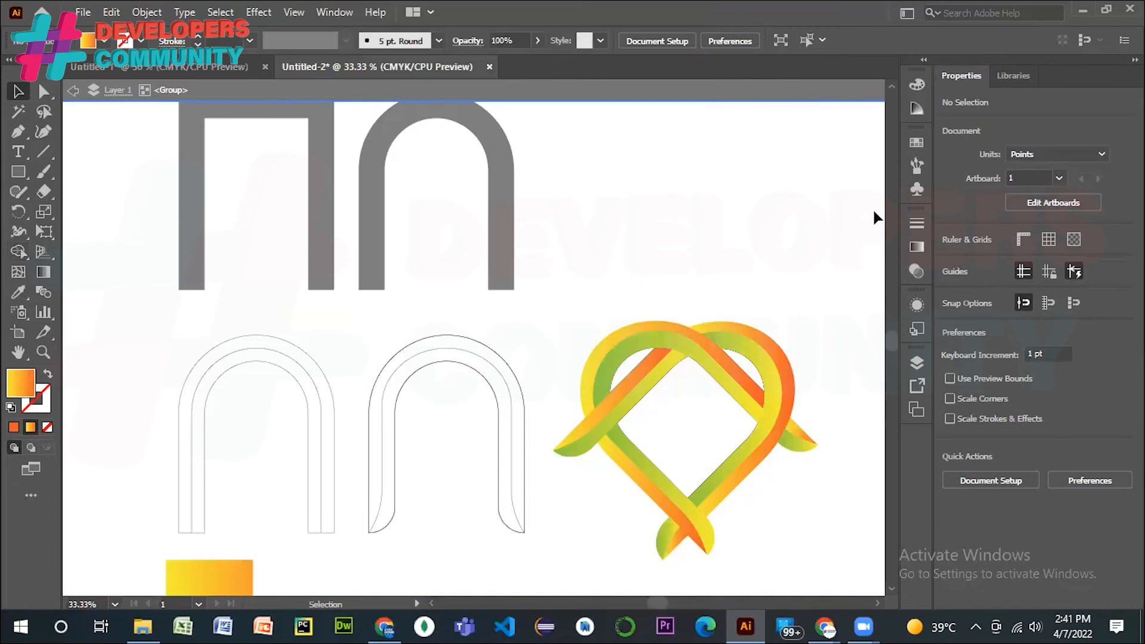